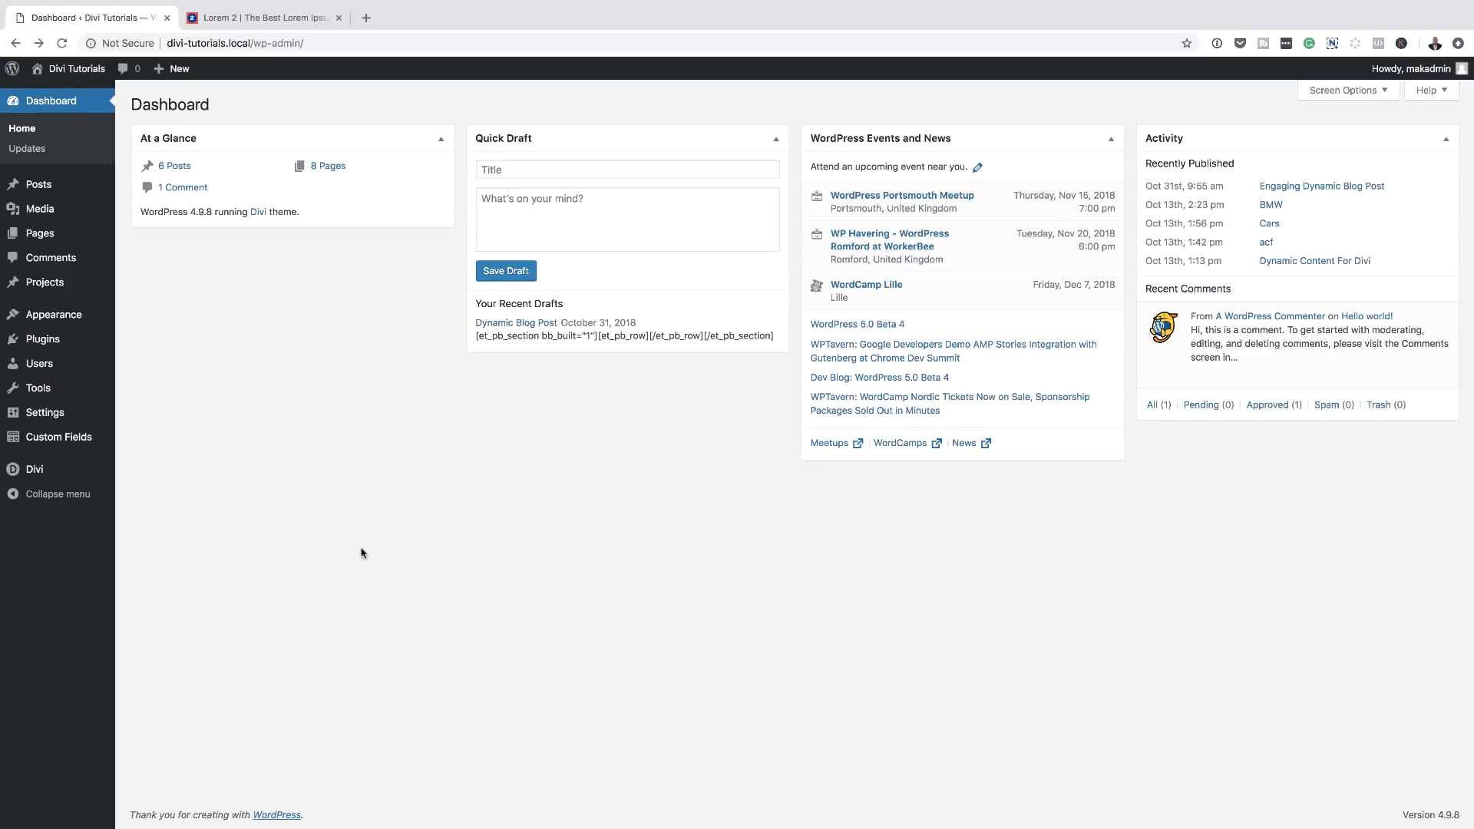
# Add a new page and title it "Unique Hover Overlaps"
pyautogui.moveTo(38, 236)
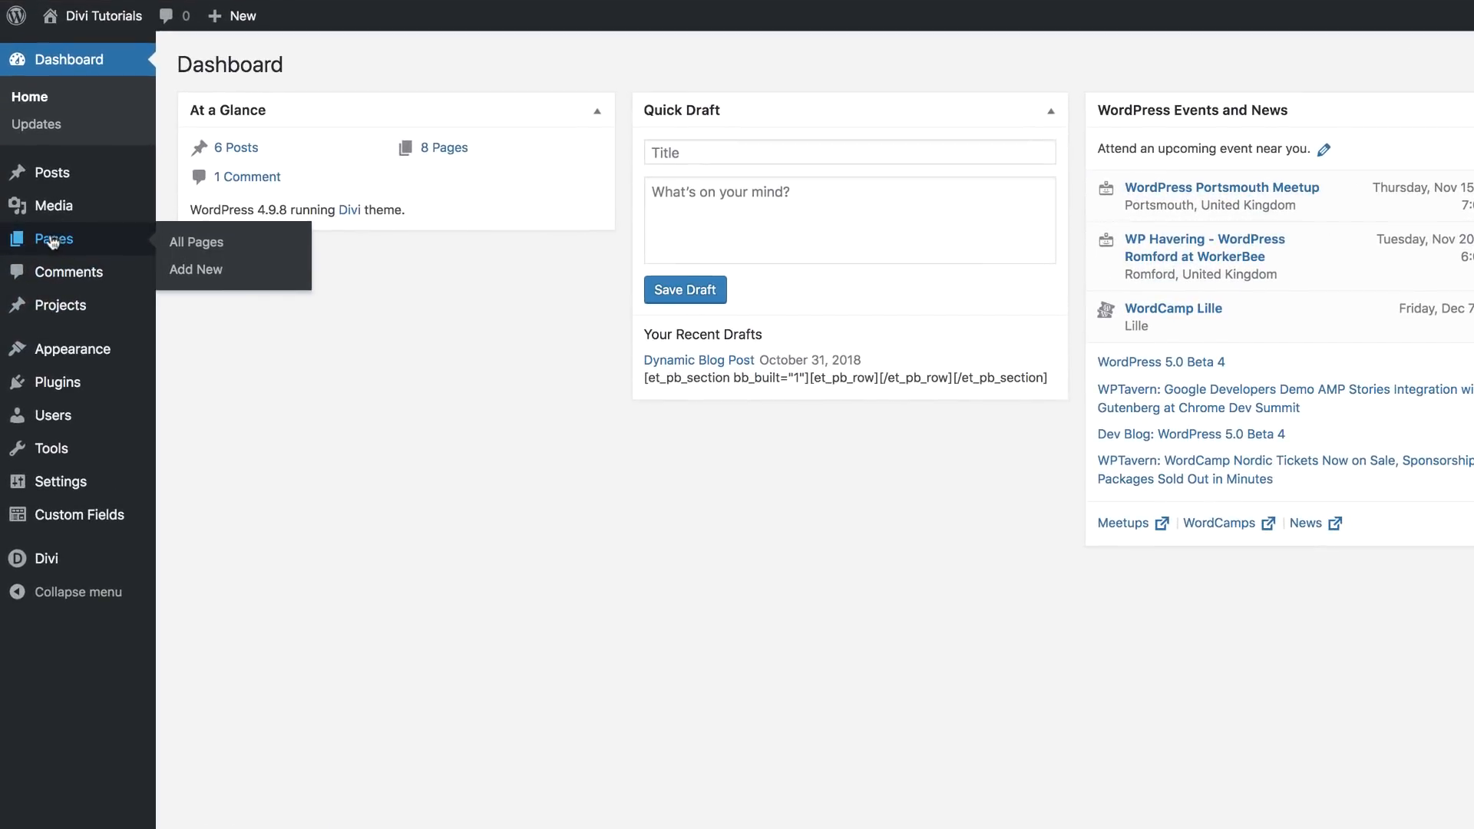
pyautogui.click(188, 270)
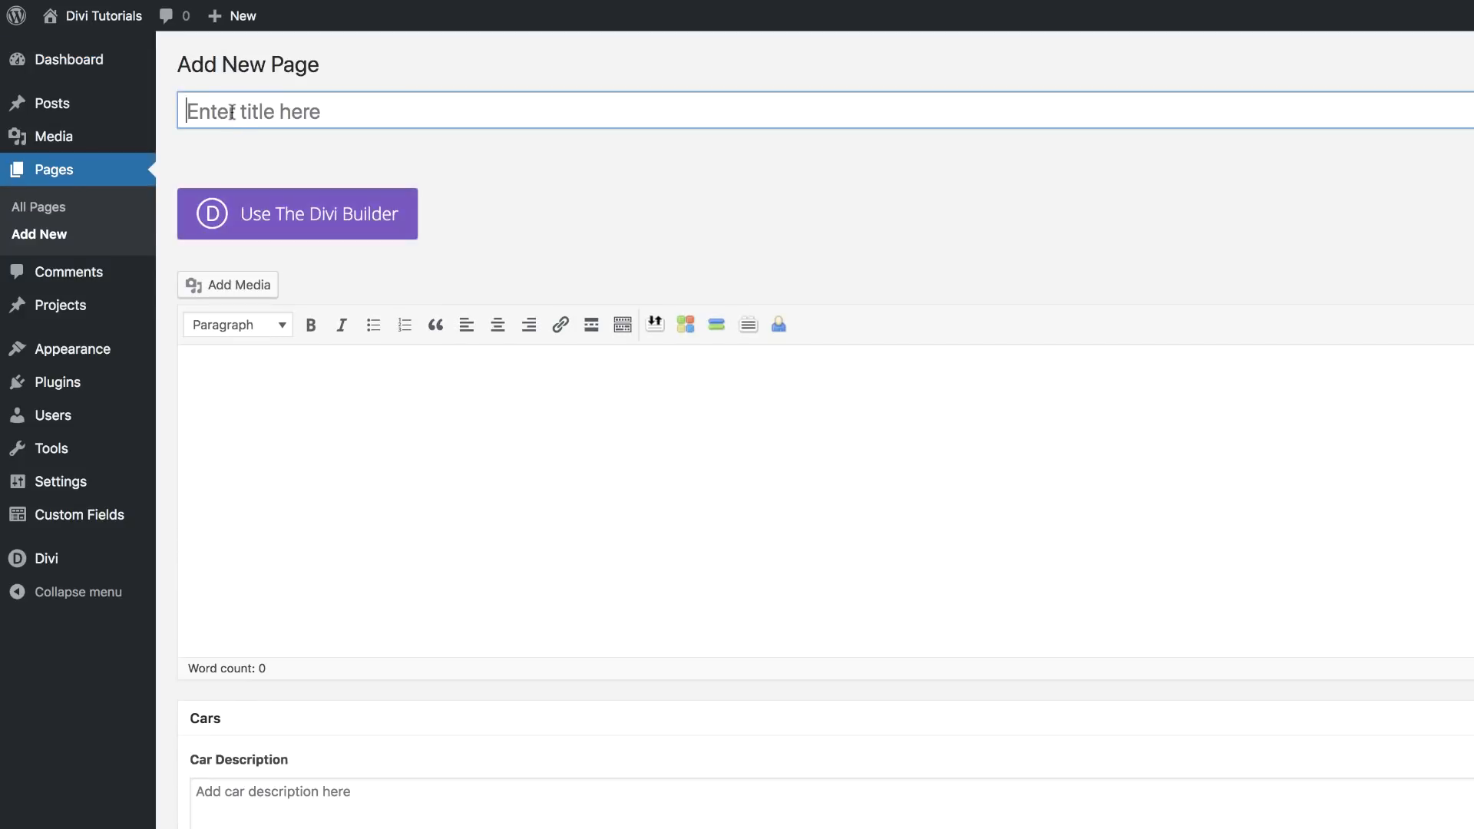
pyautogui.click(232, 112)
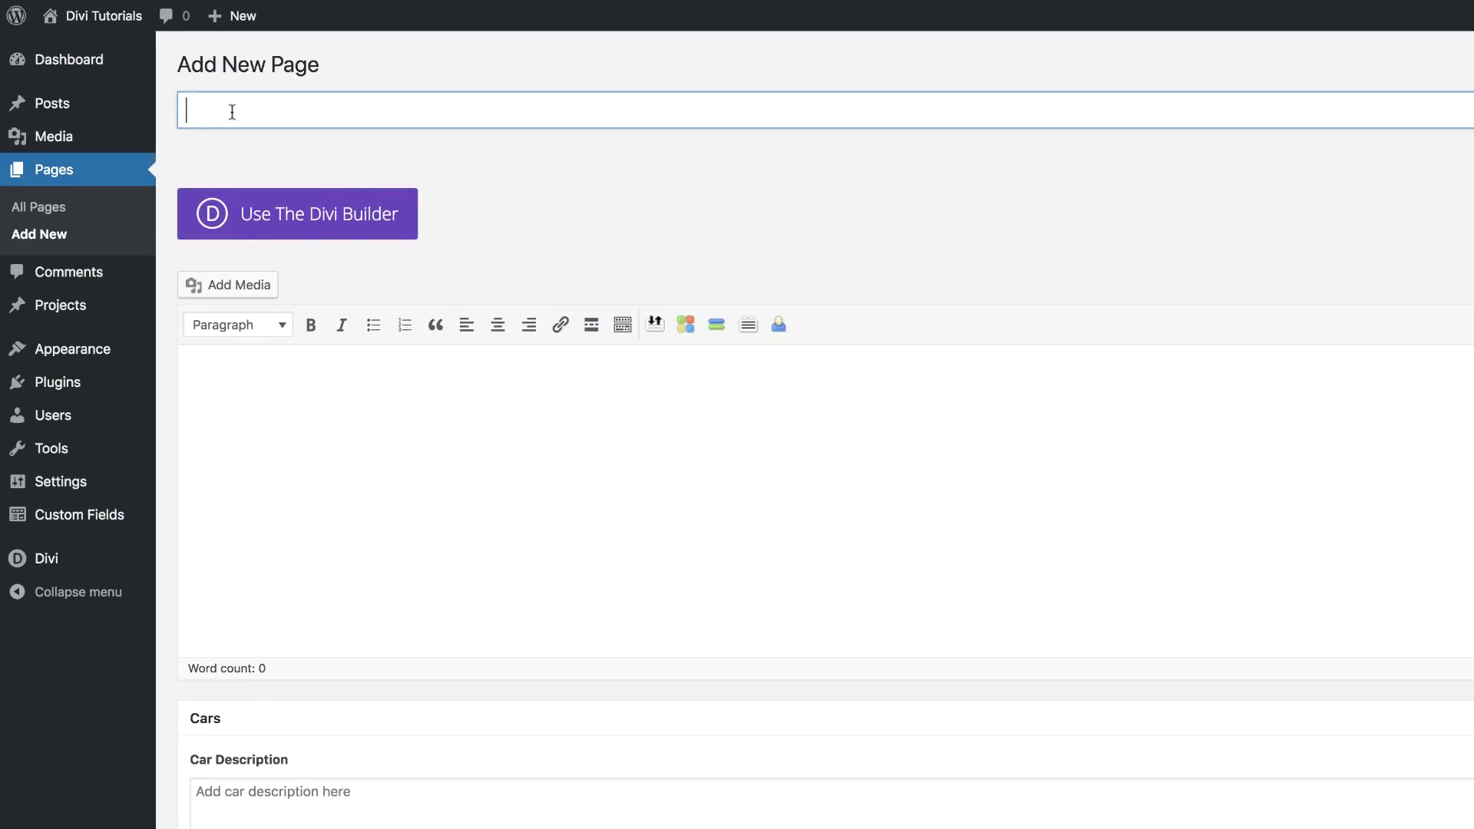
pyautogui.write('Unique Hover Overlaps for')
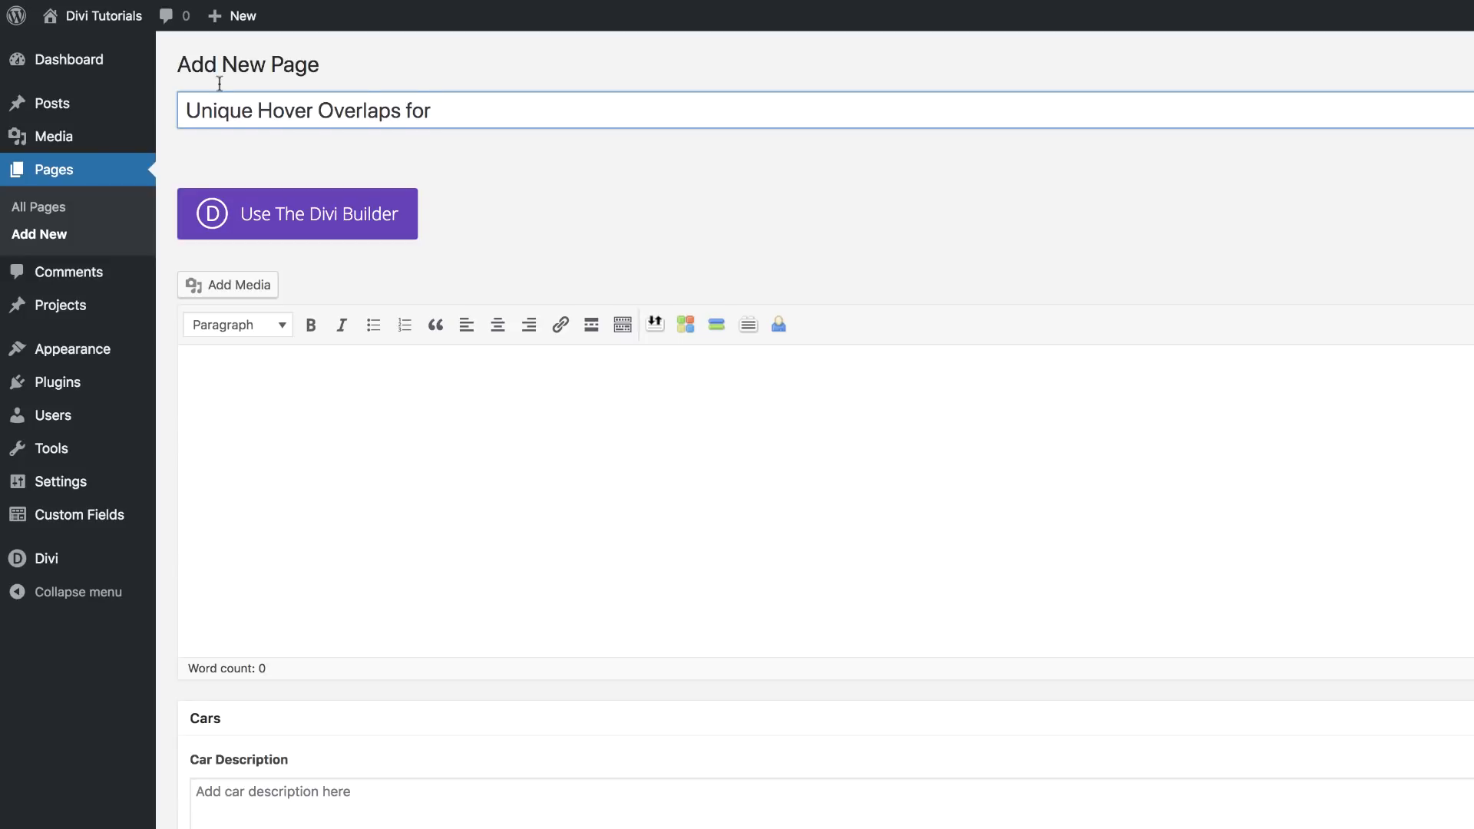
pyautogui.hotkey('shift', 'Left')
pyautogui.hotkey('shift', 'Left')
pyautogui.hotkey('shift', 'Left')
pyautogui.hotkey('shift', 'Left')
pyautogui.press('BackSpace')
# Start building the page from scratch in the Divi Visual Builder and insert a two-column row with a narrower first column
pyautogui.click(370, 223)
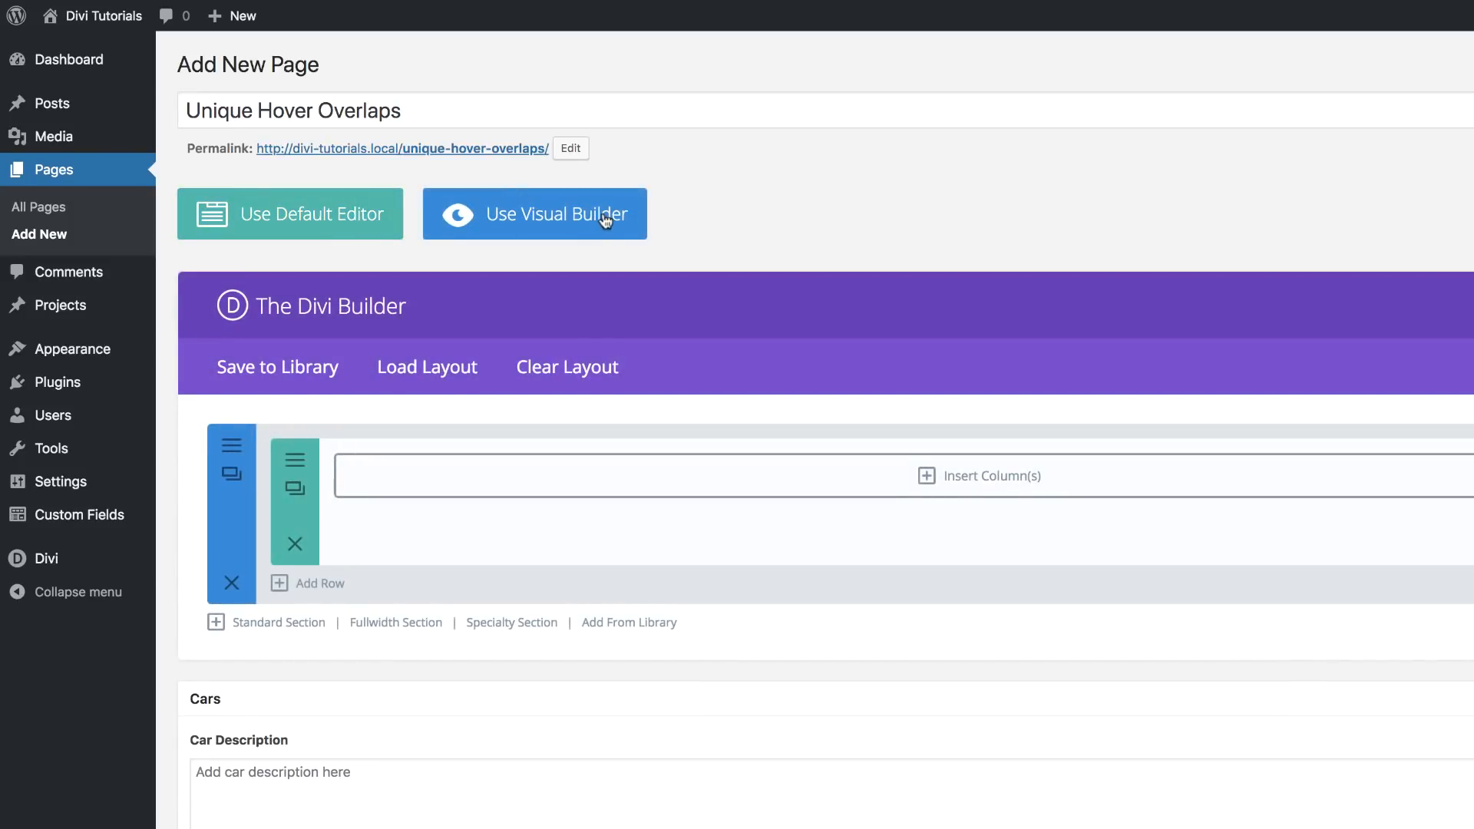
pyautogui.click(606, 218)
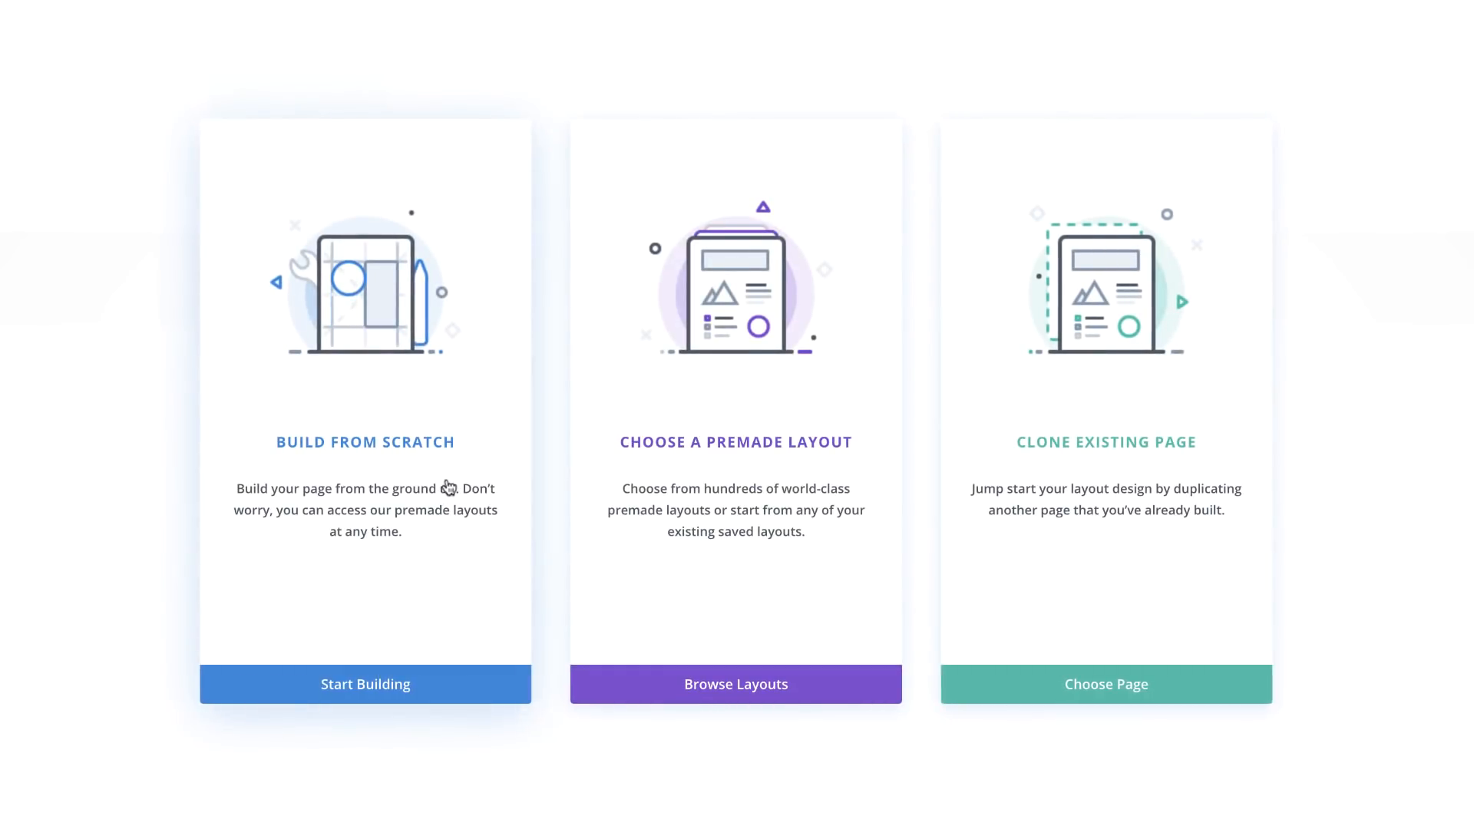
pyautogui.click(384, 445)
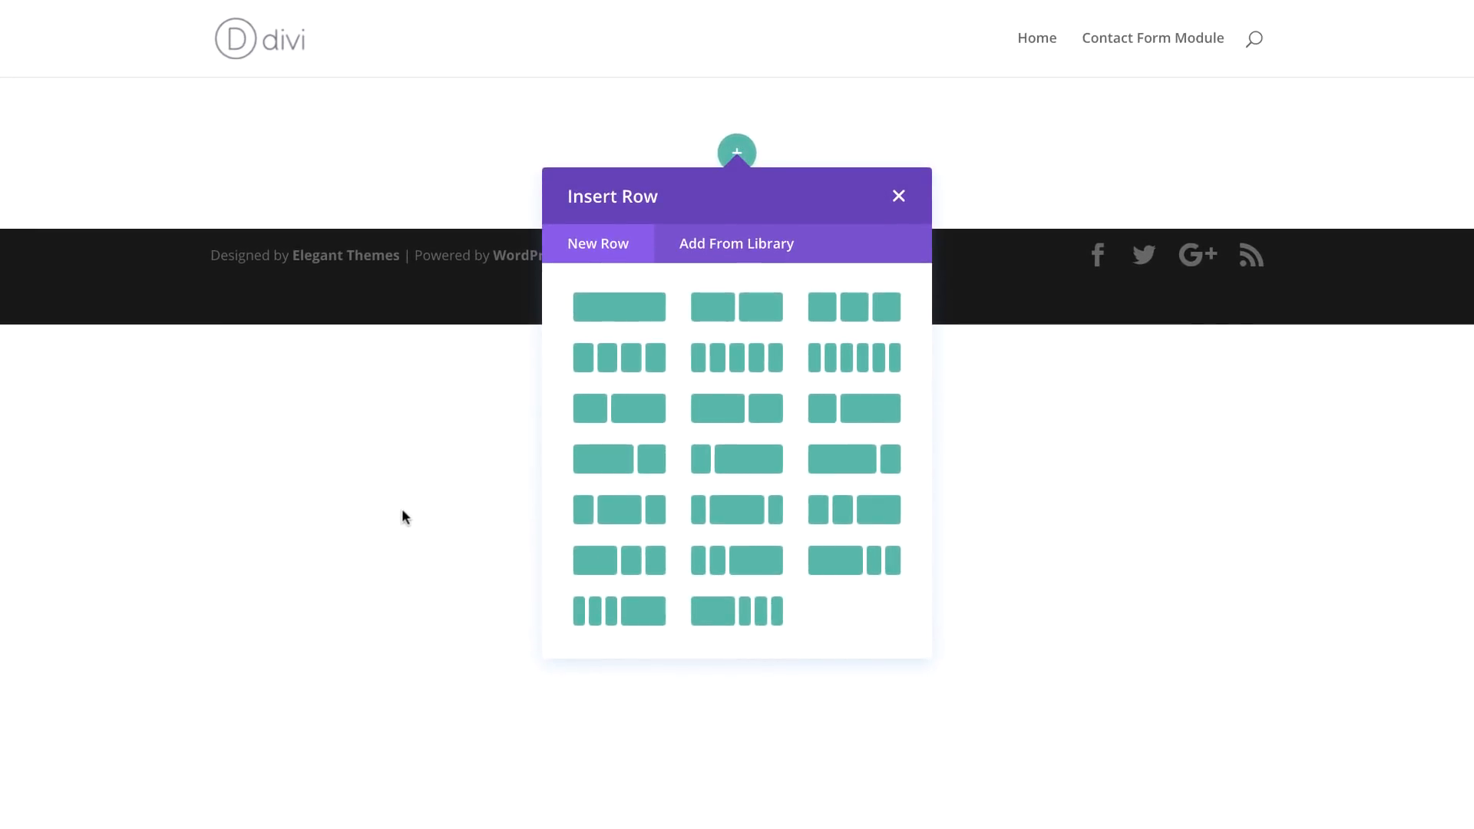
pyautogui.click(639, 418)
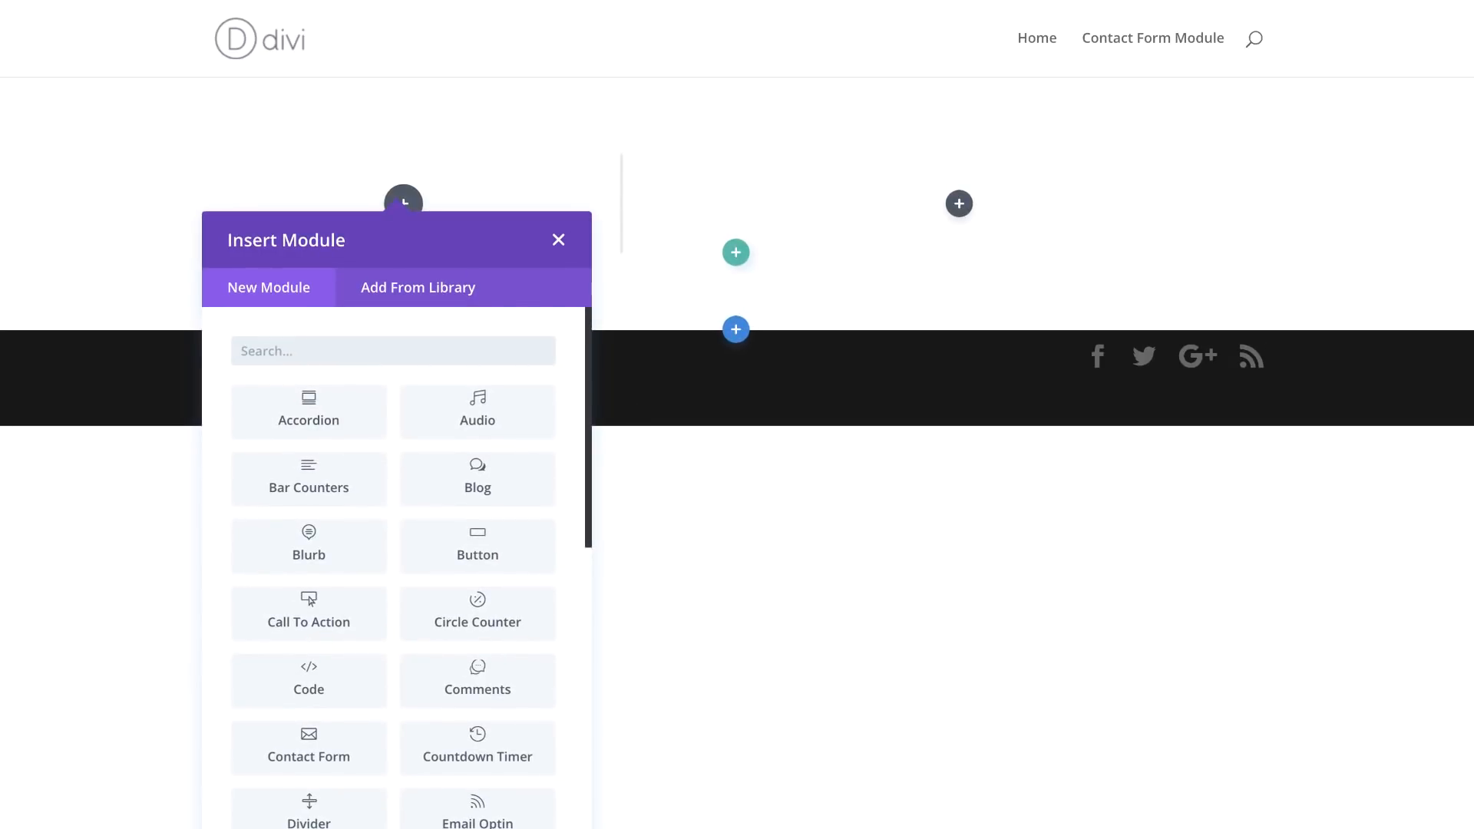
pyautogui.click(559, 242)
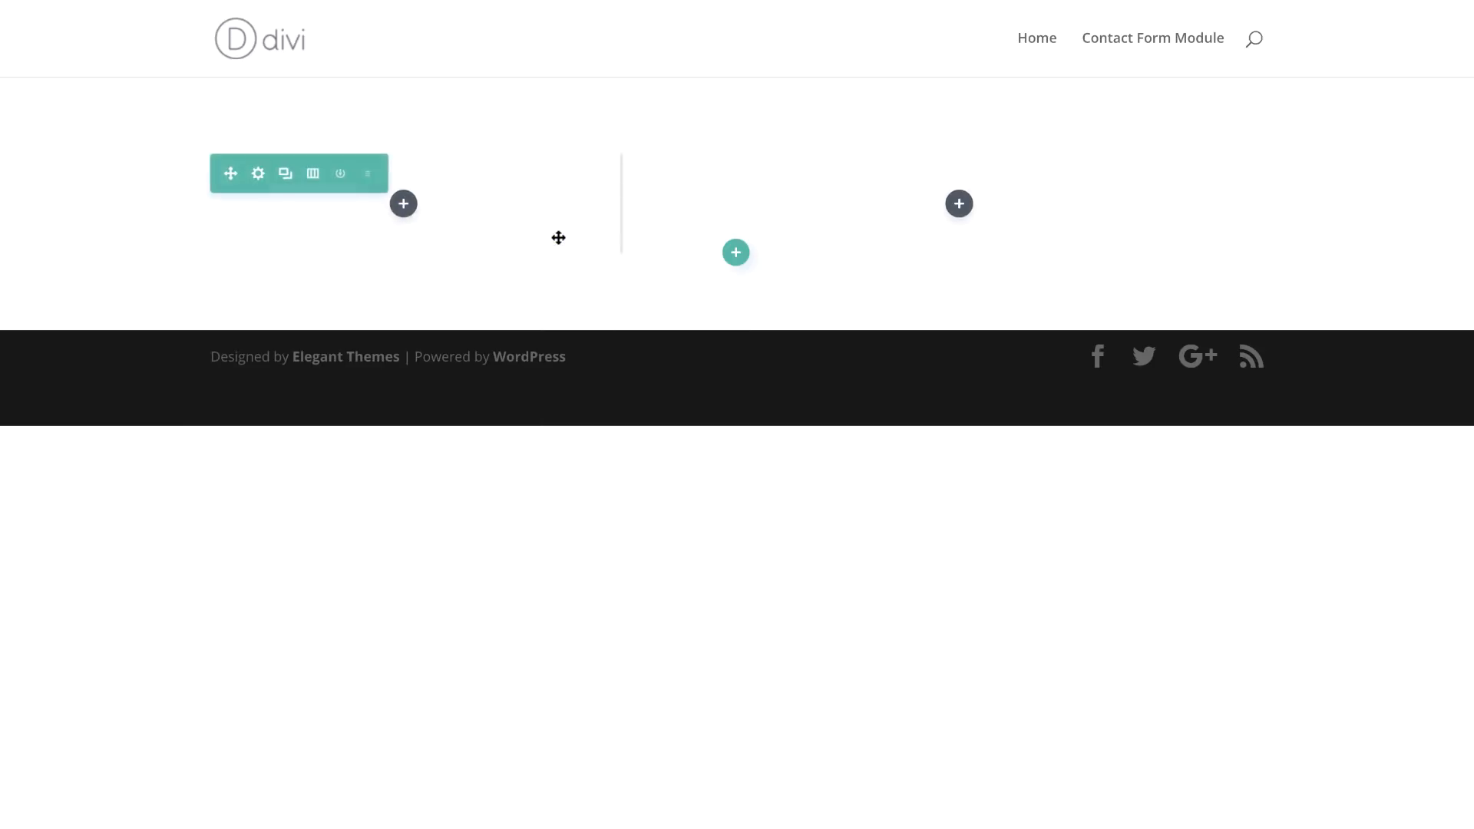
# Make the row fullwidth and give it a custom gutter width of 1
pyautogui.click(259, 175)
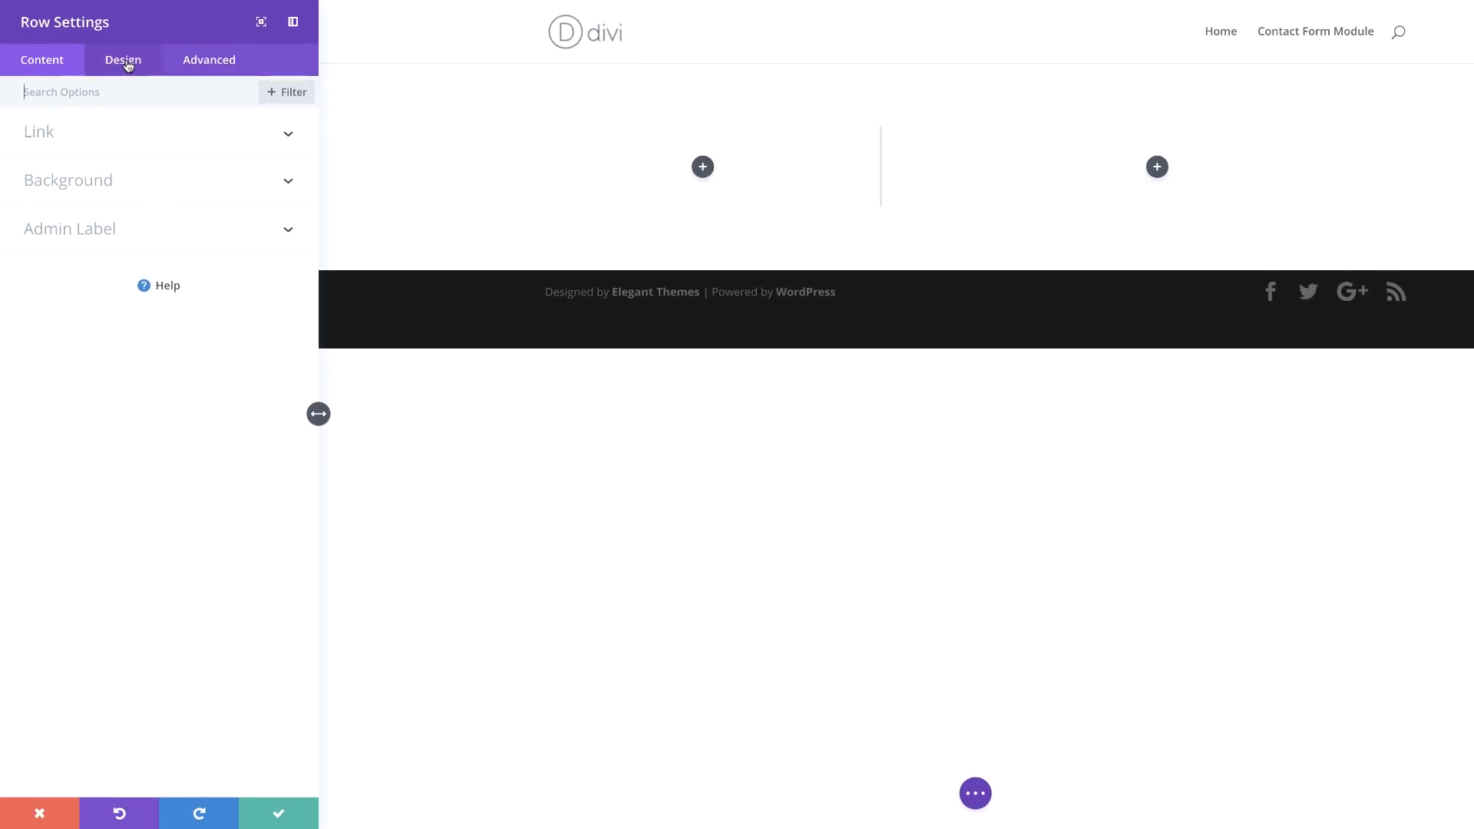
pyautogui.click(126, 62)
pyautogui.click(85, 179)
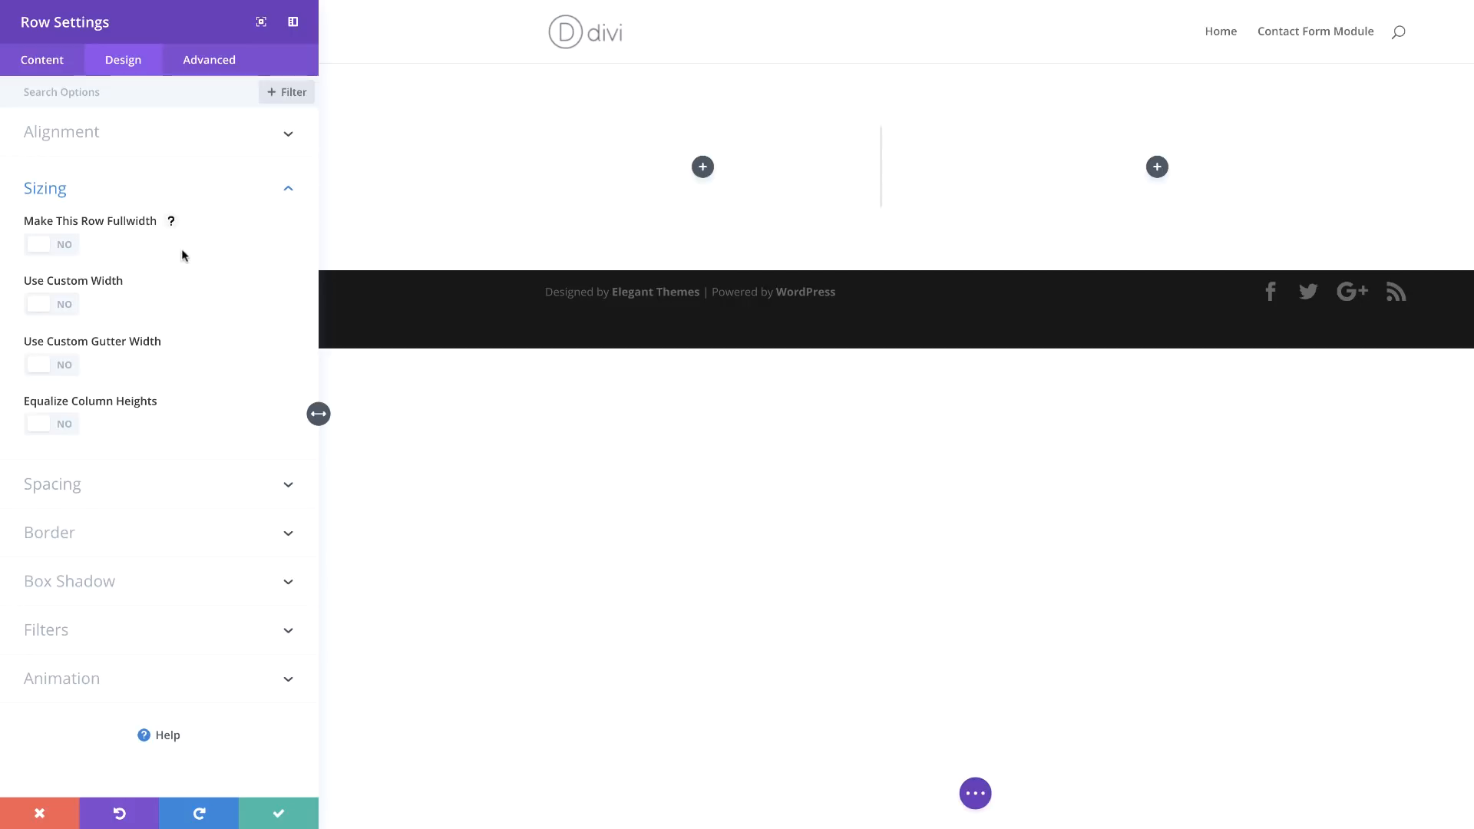
pyautogui.click(64, 247)
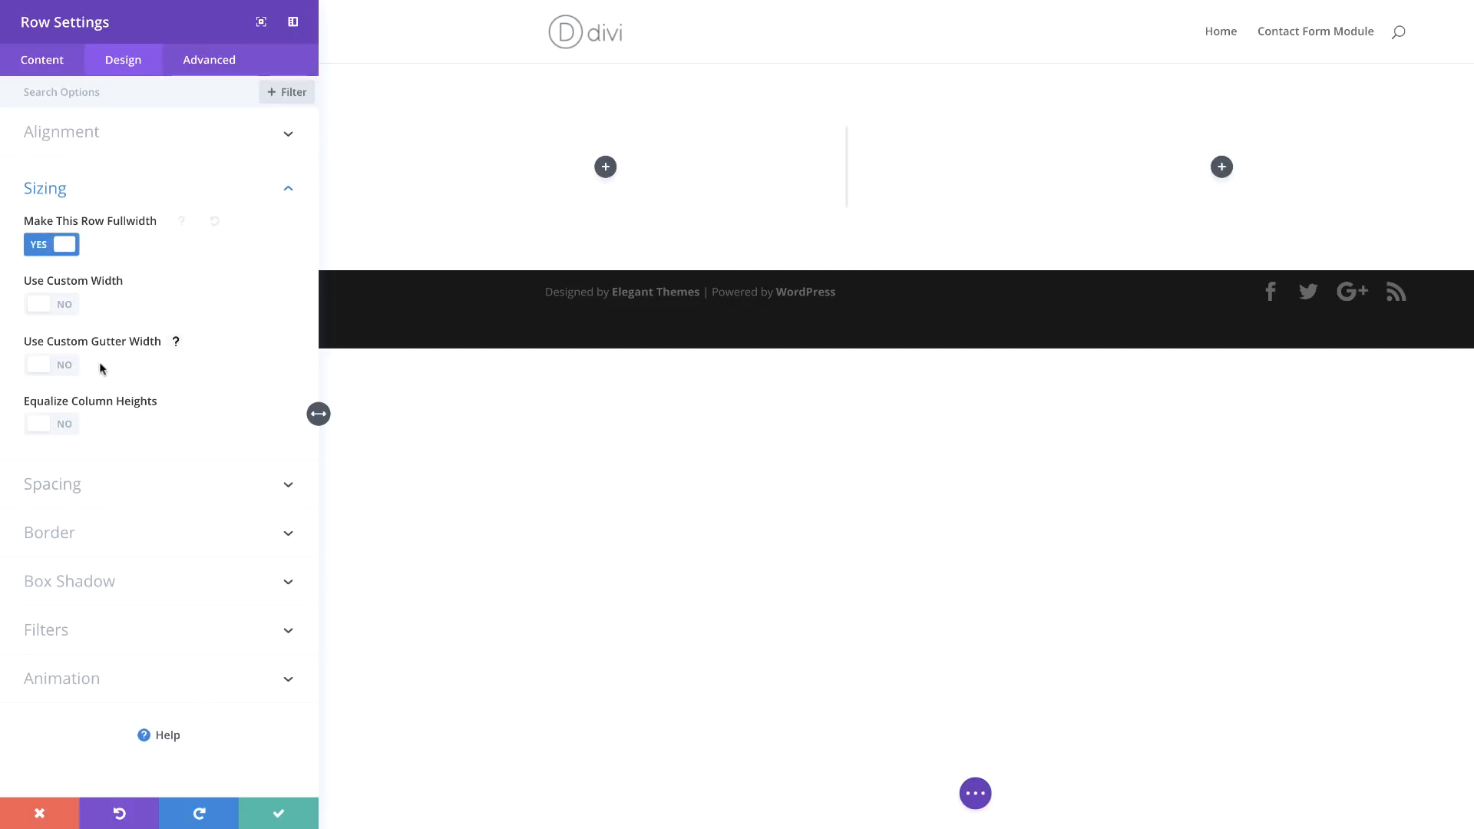
pyautogui.click(69, 368)
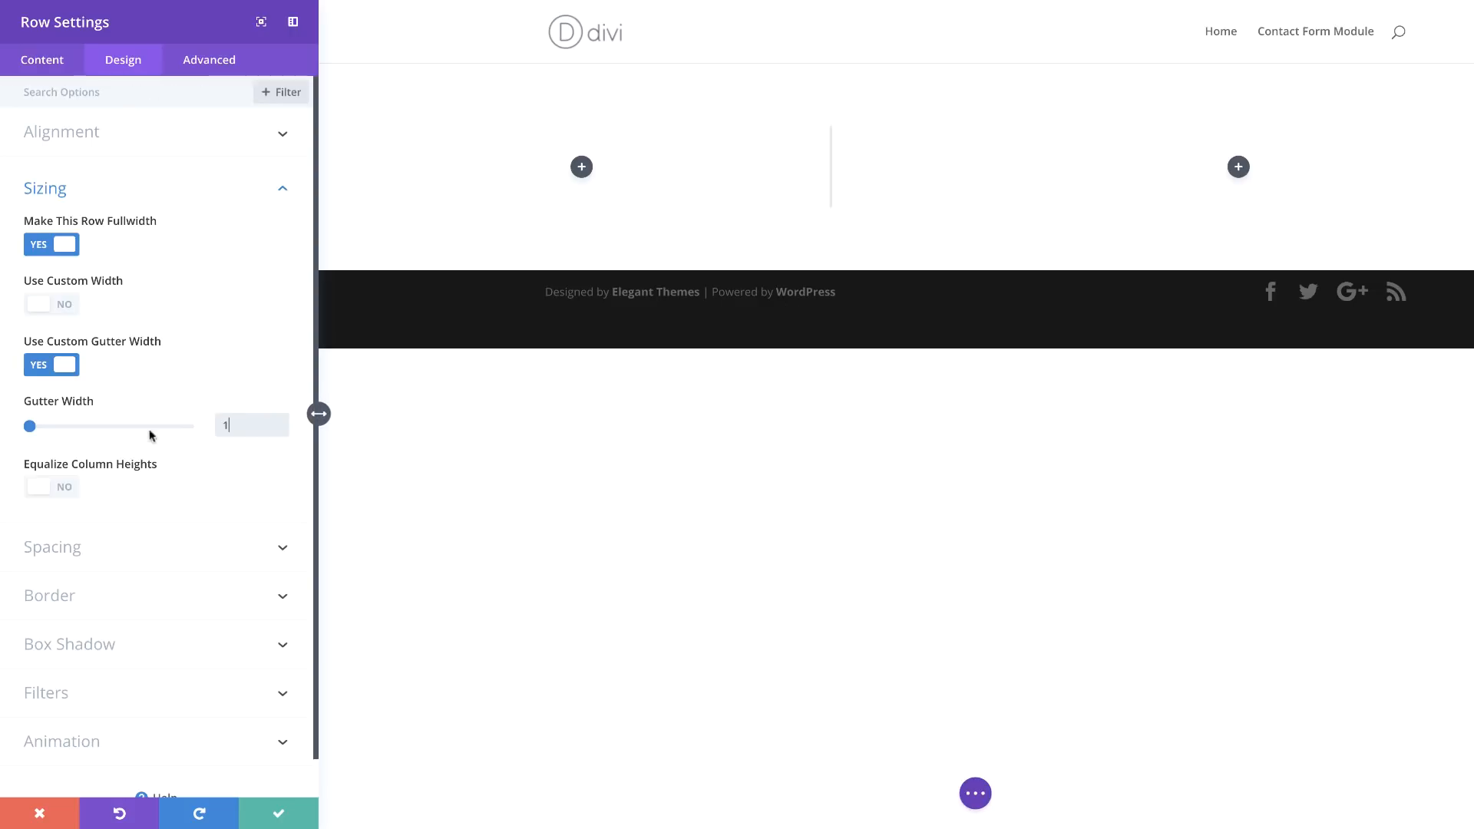
# Set the row's linked top and bottom custom padding to 0px
pyautogui.scroll(-1, 168, 595)
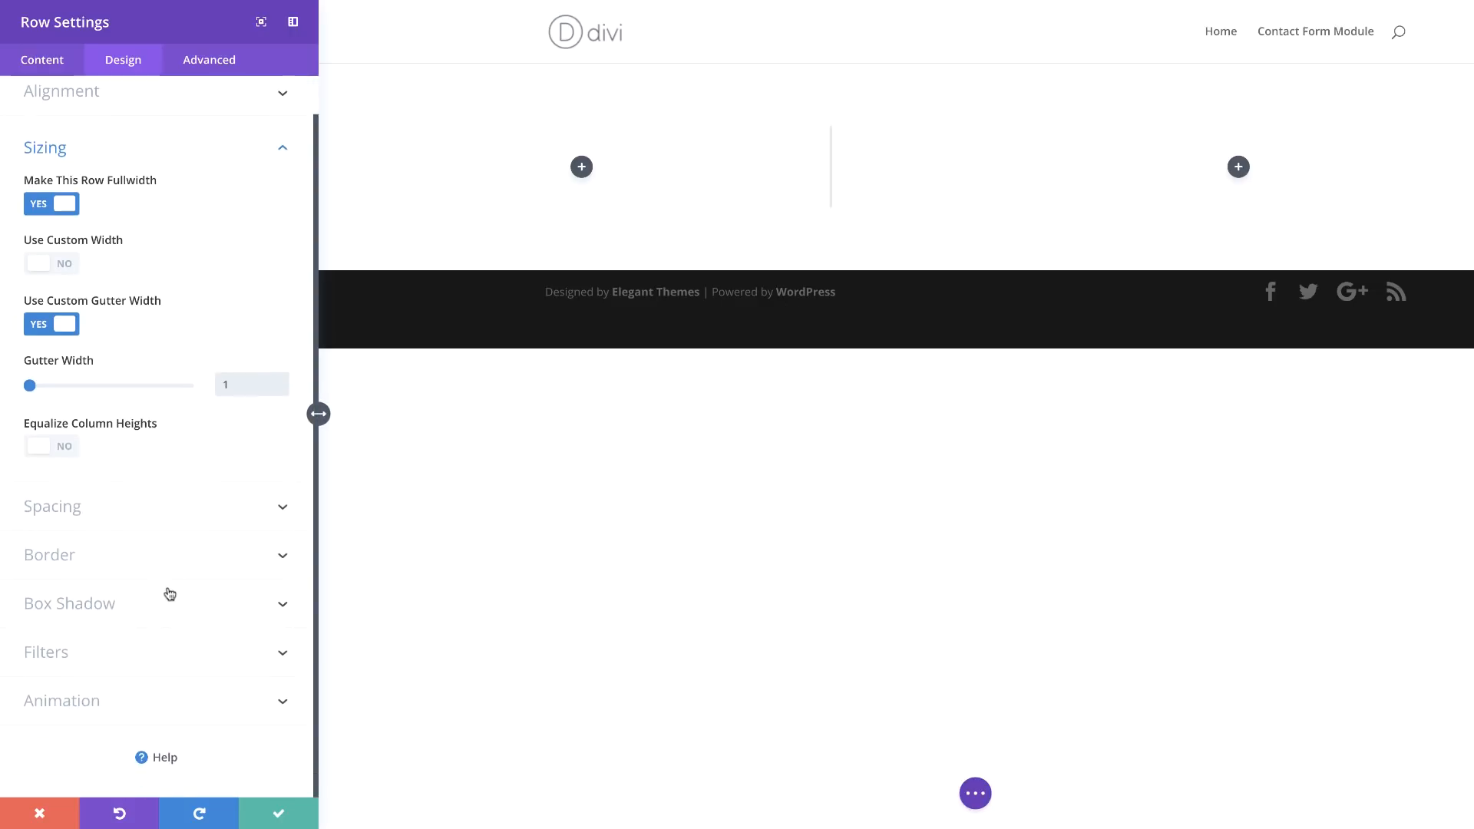
pyautogui.click(80, 513)
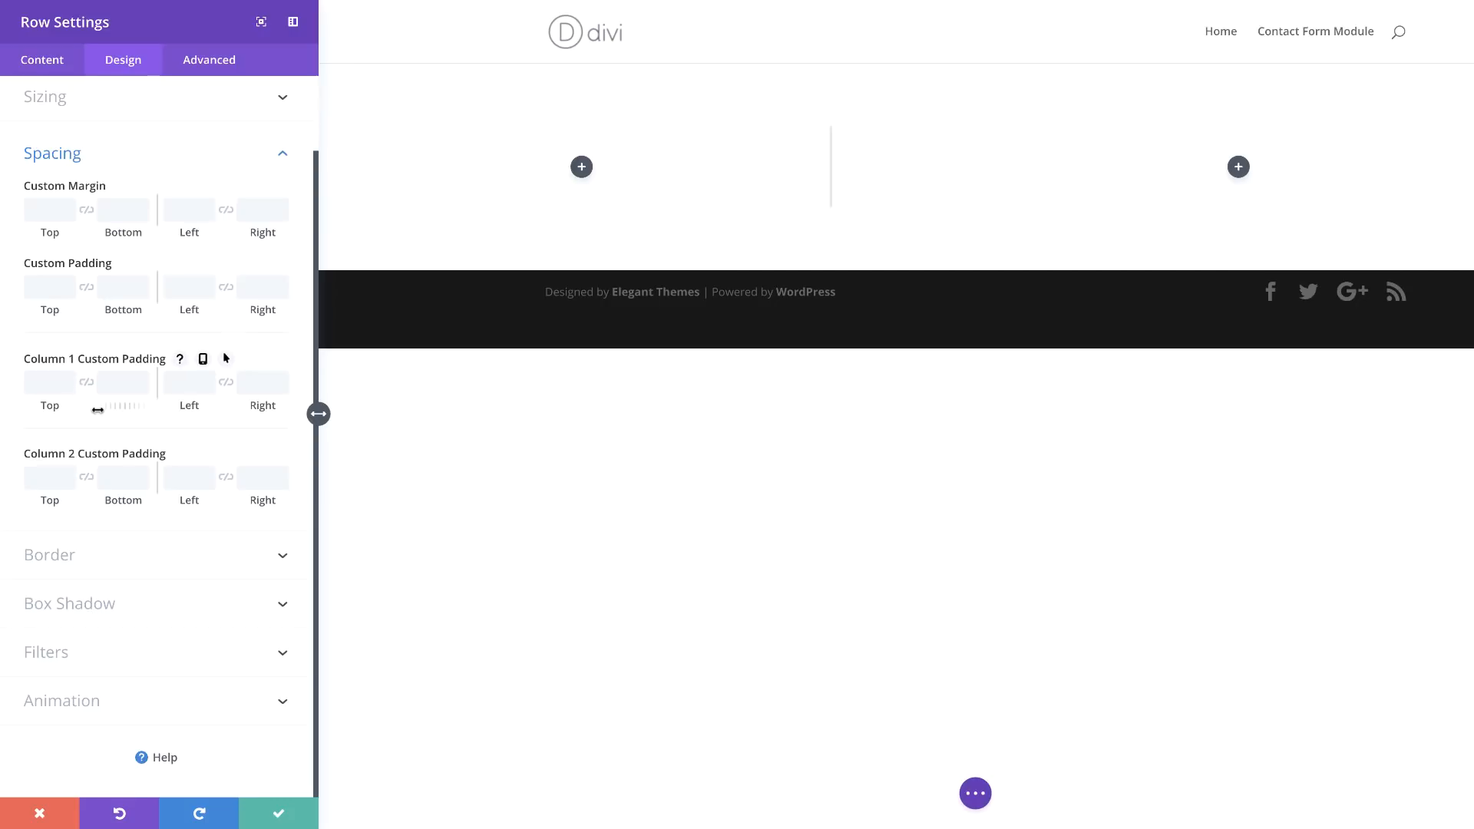
pyautogui.click(86, 288)
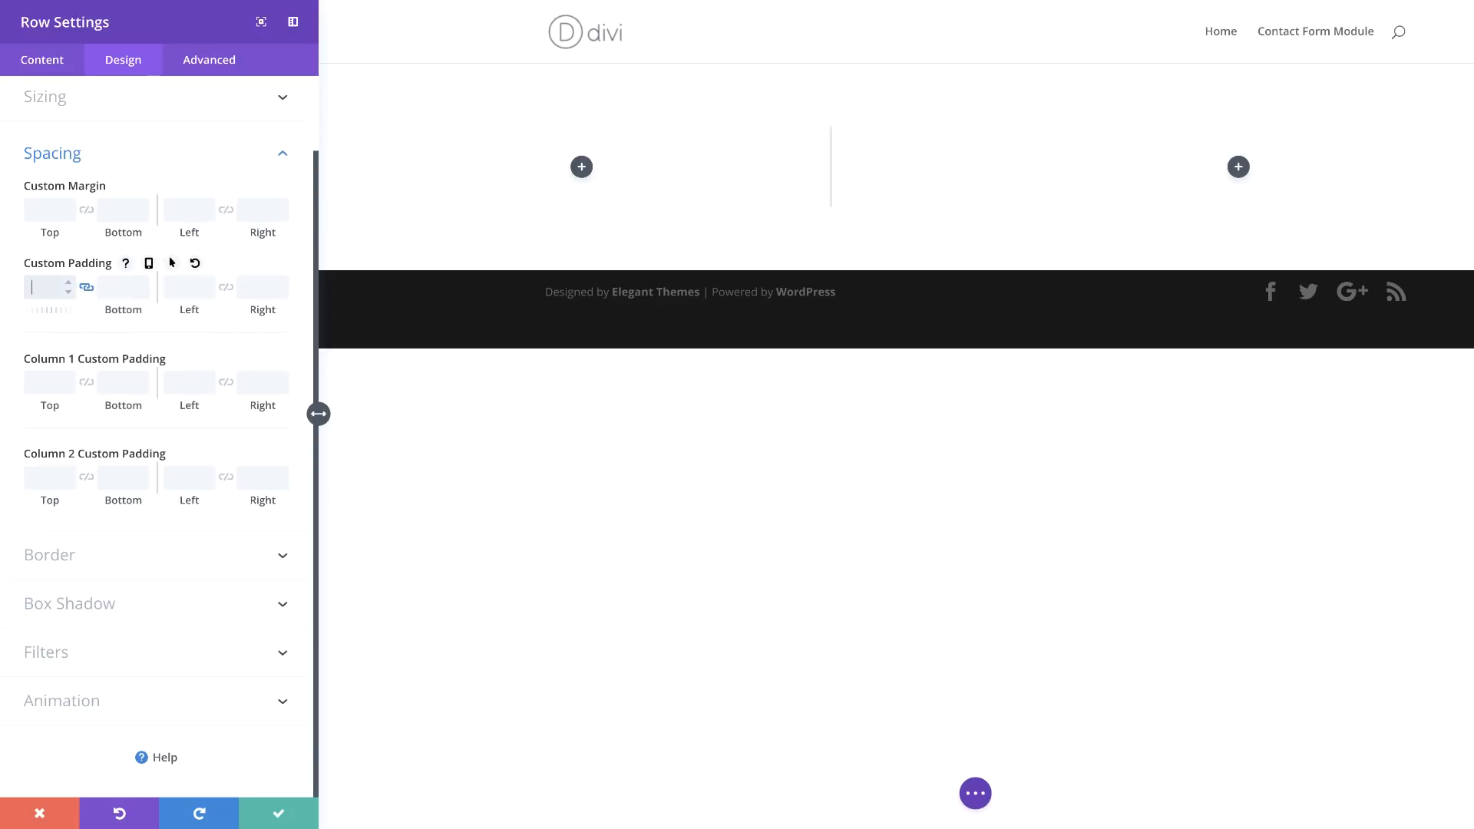
pyautogui.write('0')
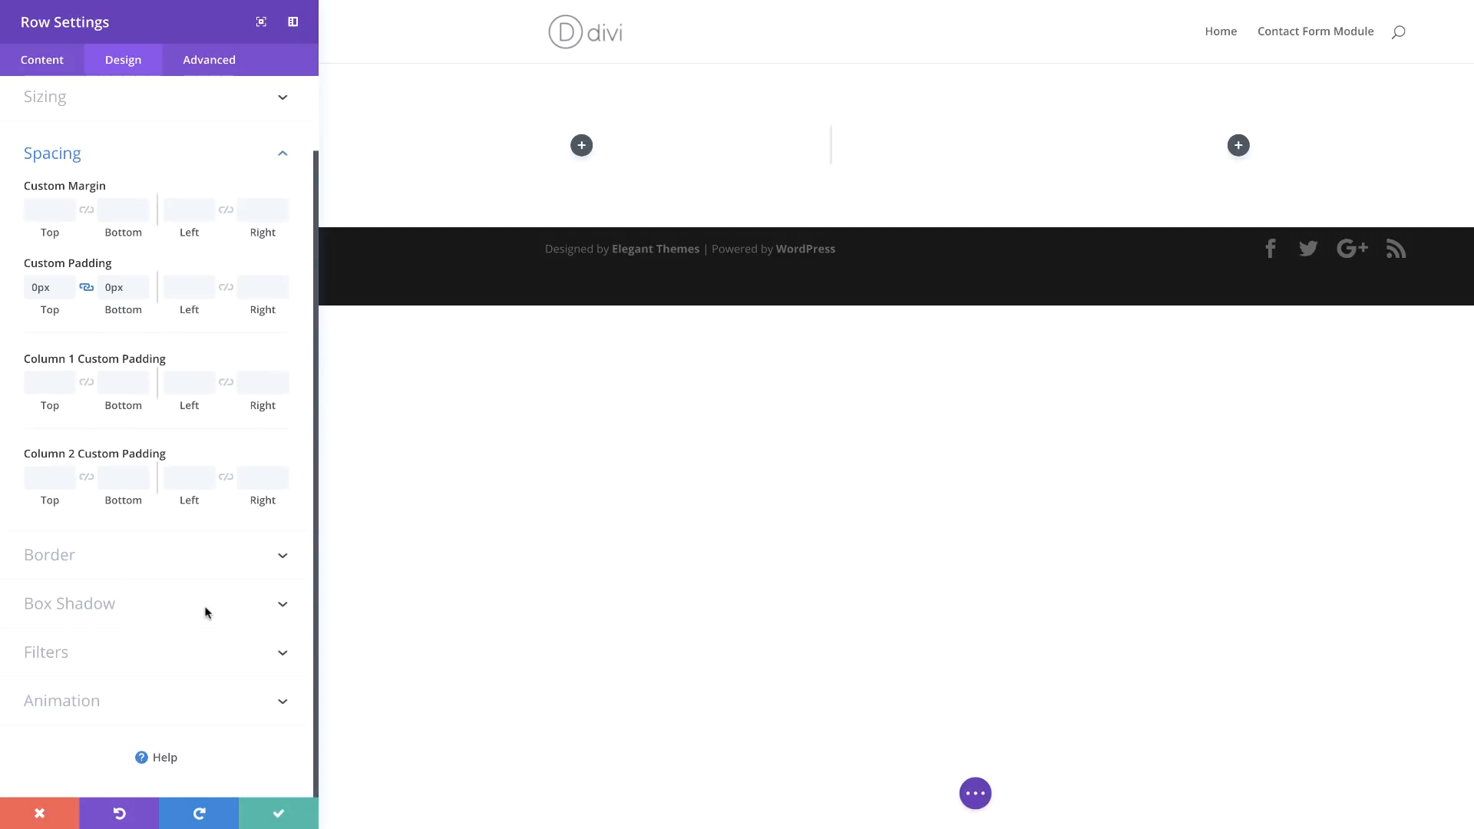
# Set column 2's left padding to 2vw on desktop, and its left and right padding to 3vw on tablet
pyautogui.click(182, 478)
pyautogui.write('2vw')
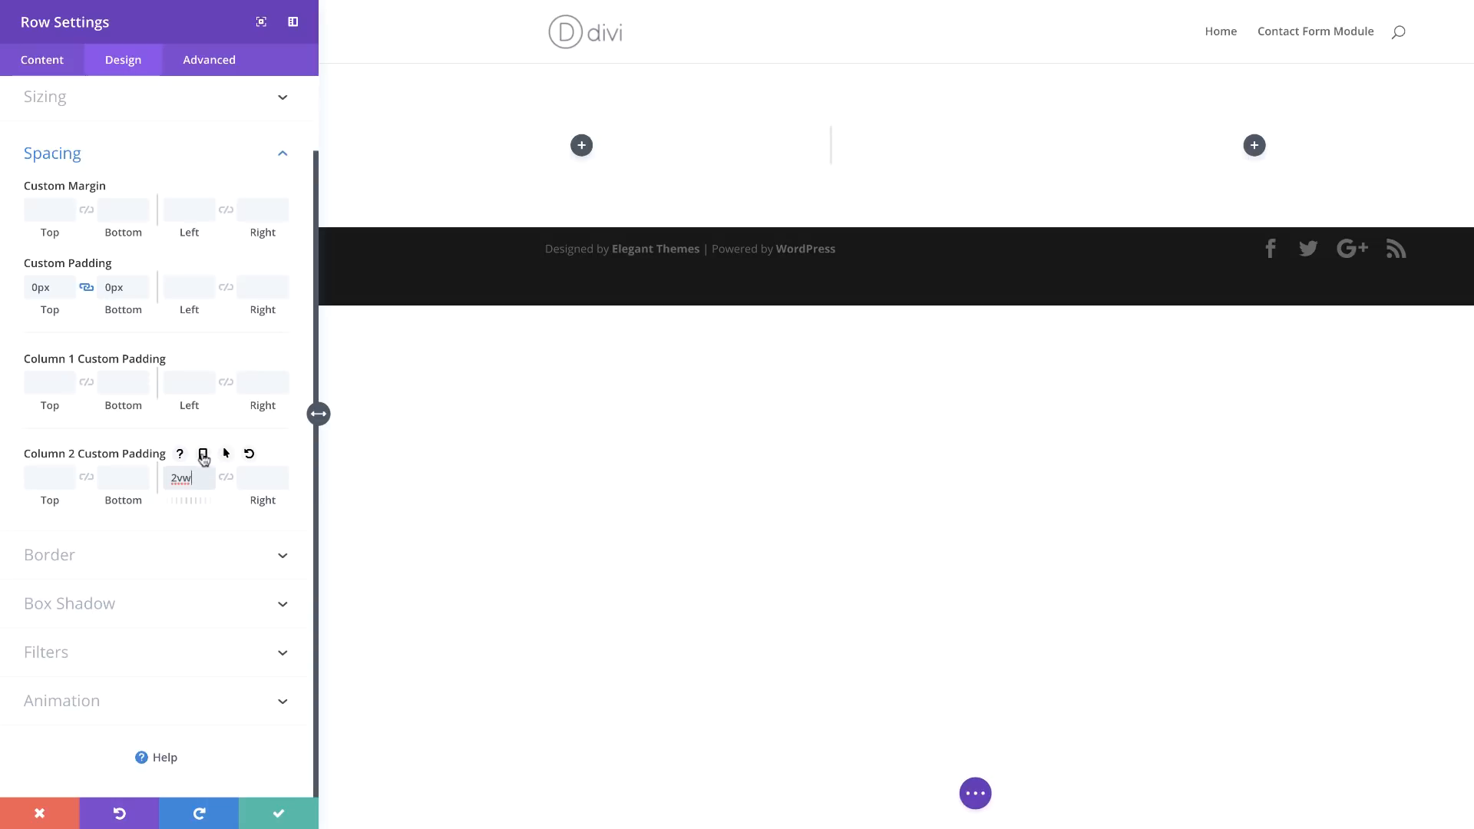
pyautogui.click(202, 455)
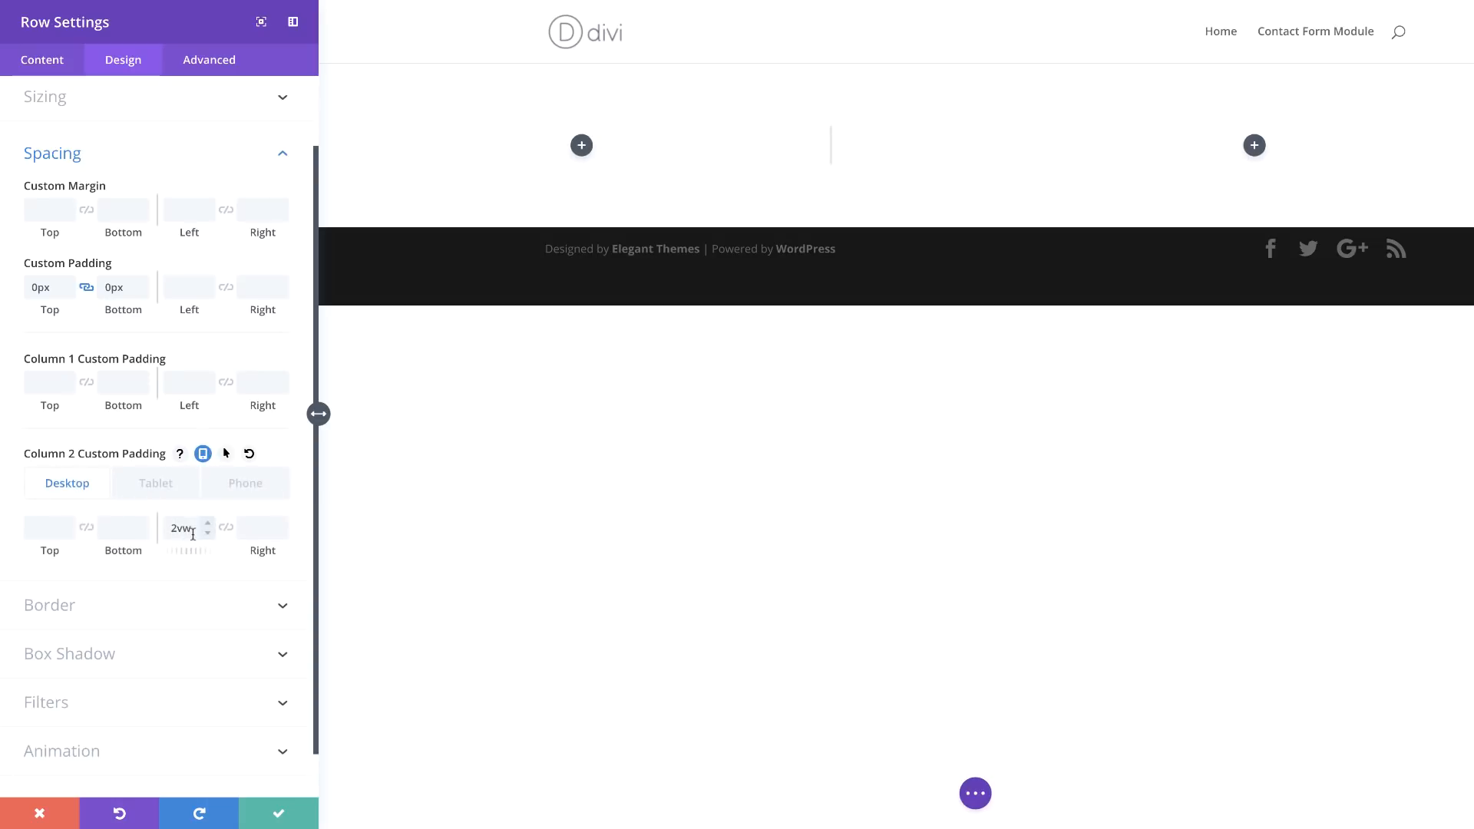
pyautogui.click(165, 492)
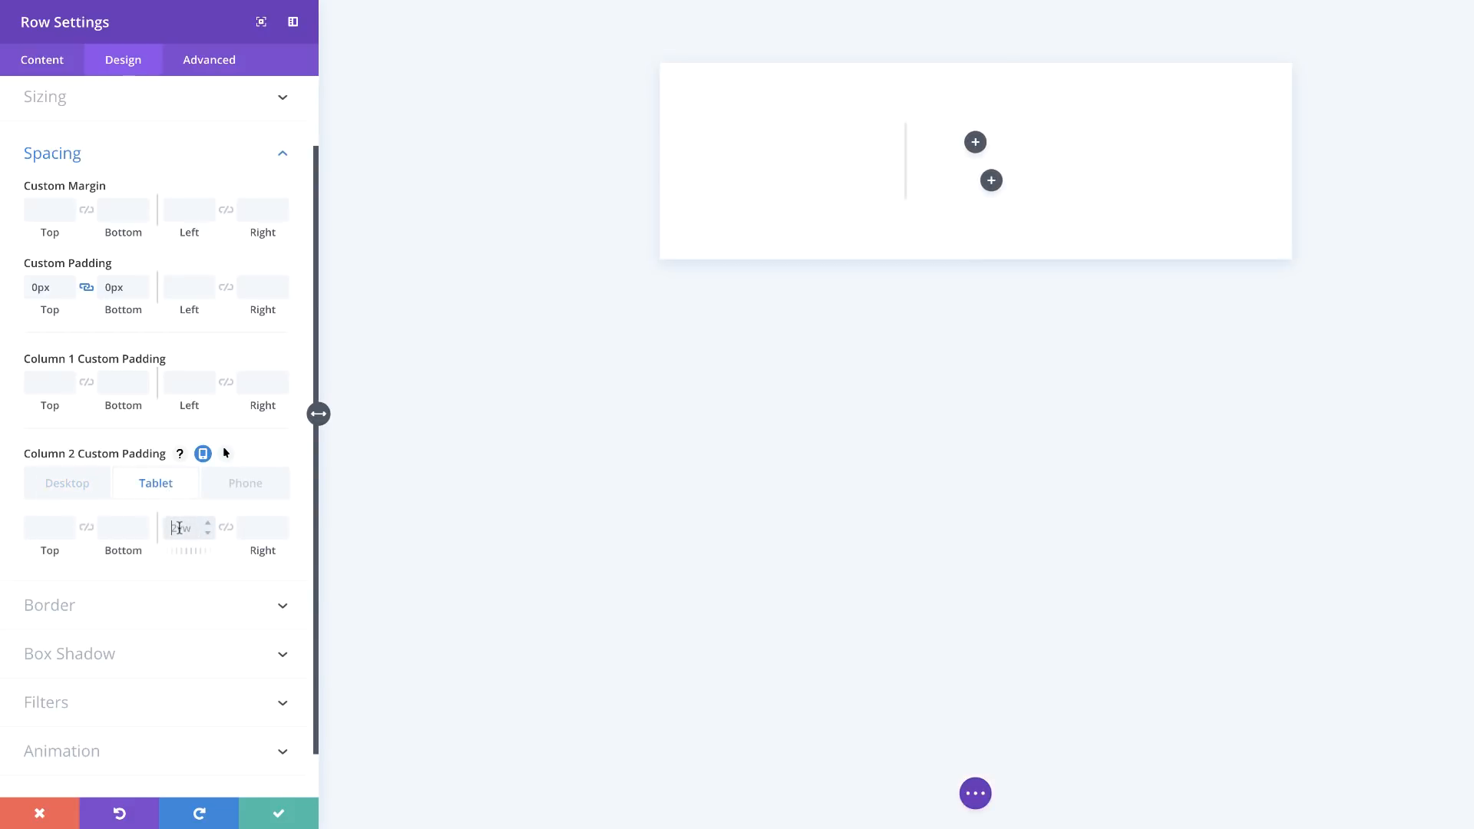
pyautogui.press('Up')
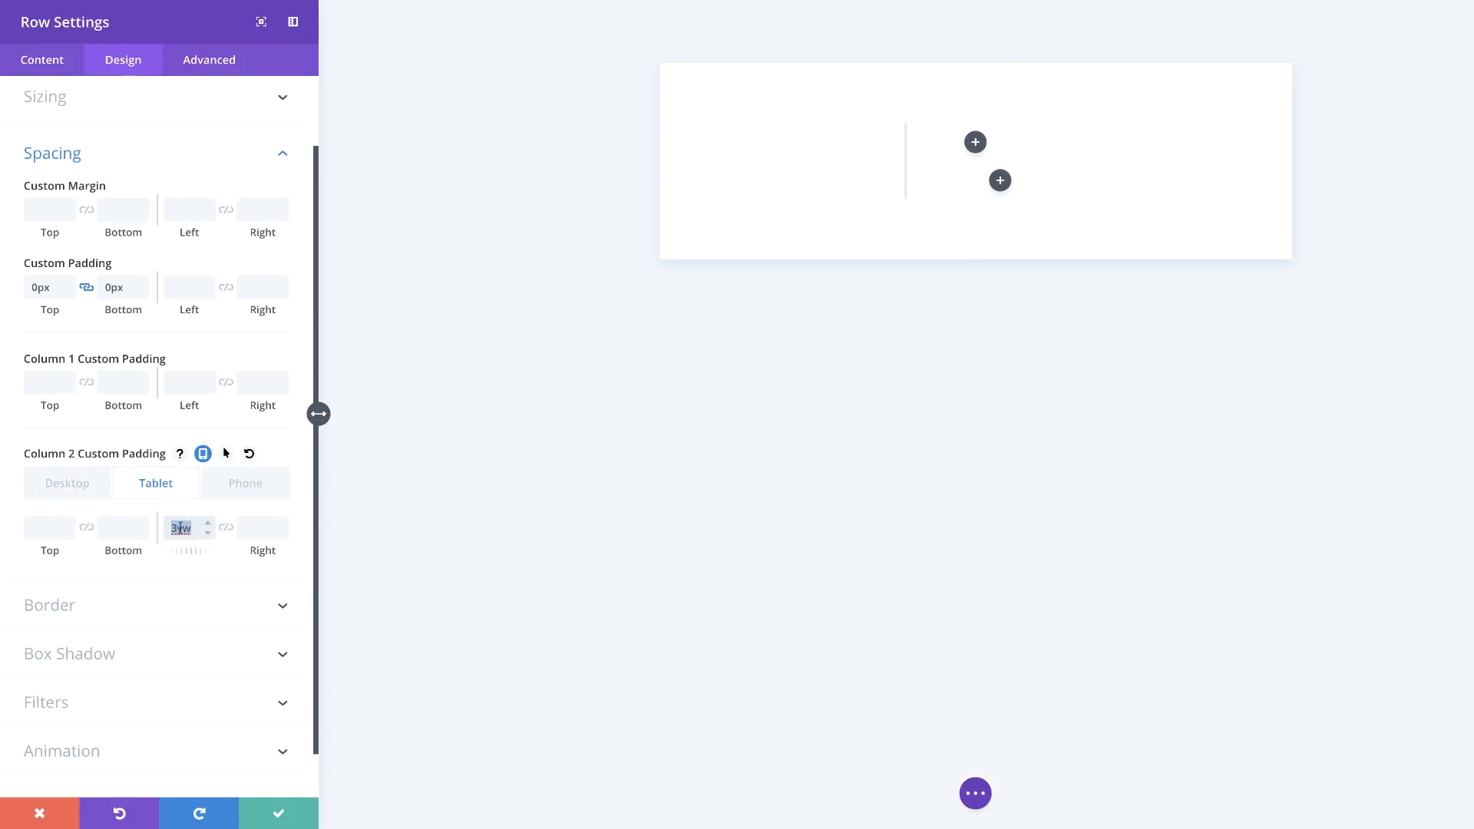
pyautogui.click(251, 531)
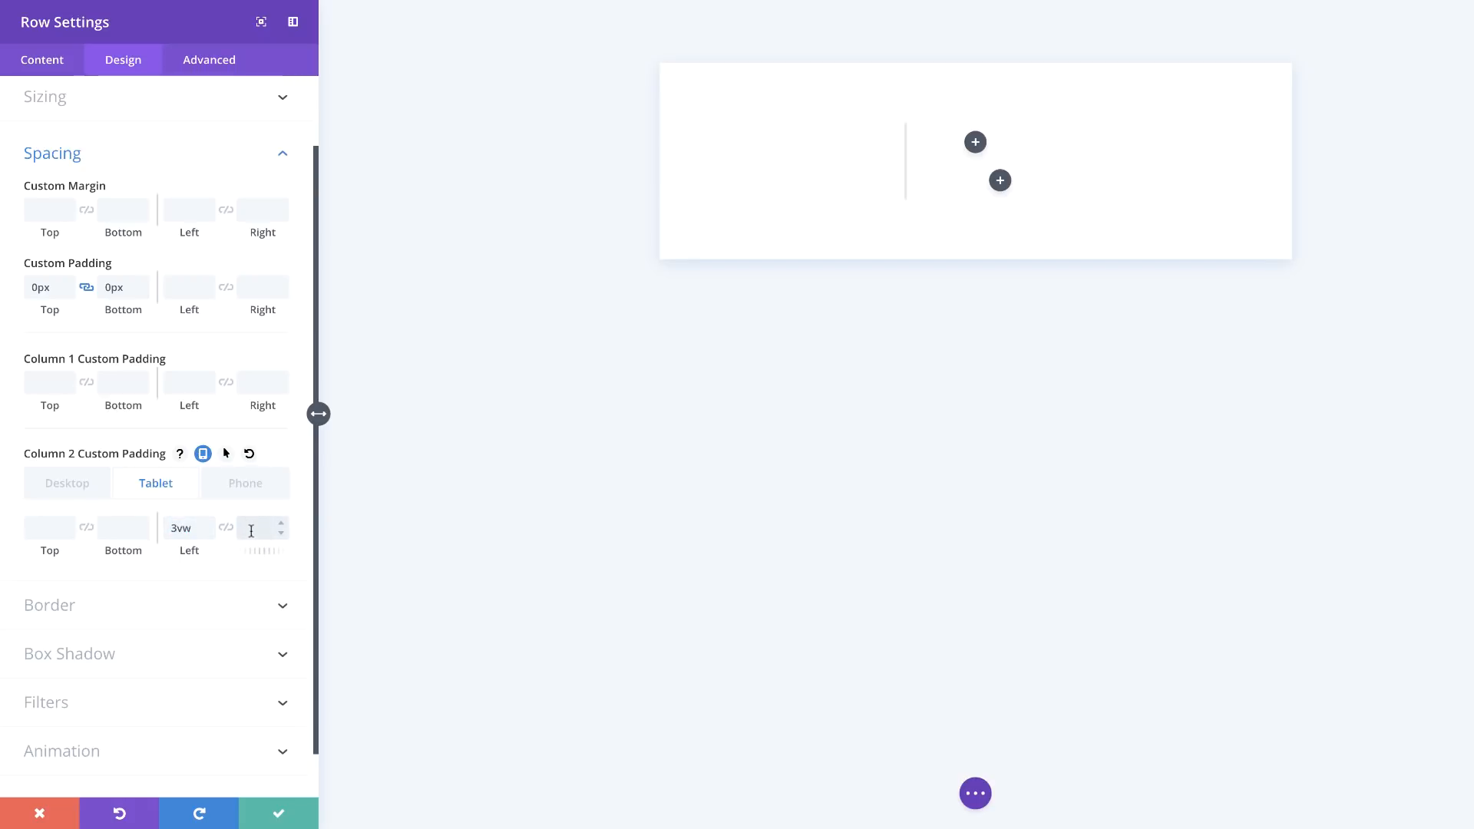
pyautogui.write('3vw')
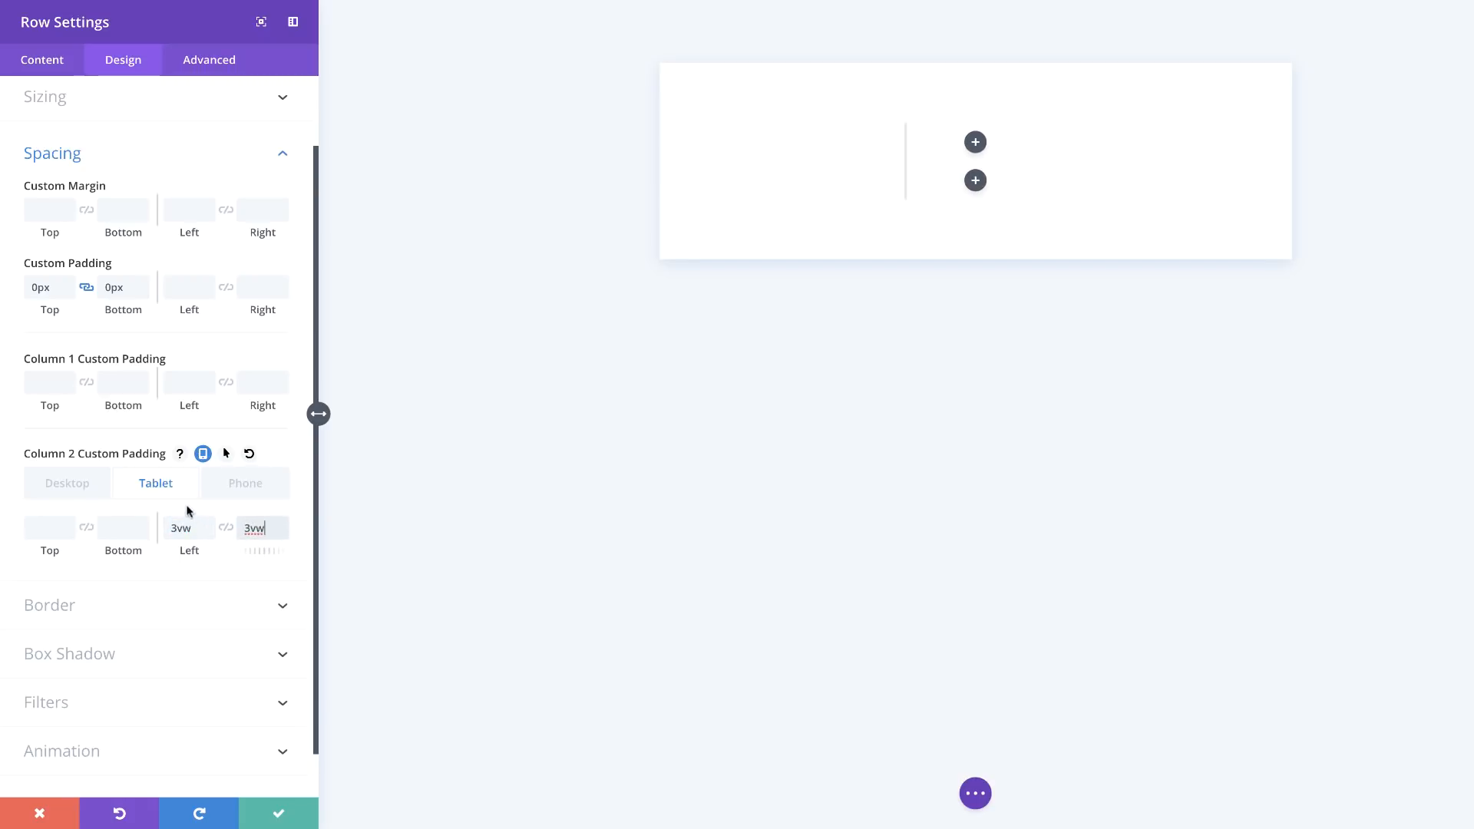
pyautogui.click(255, 491)
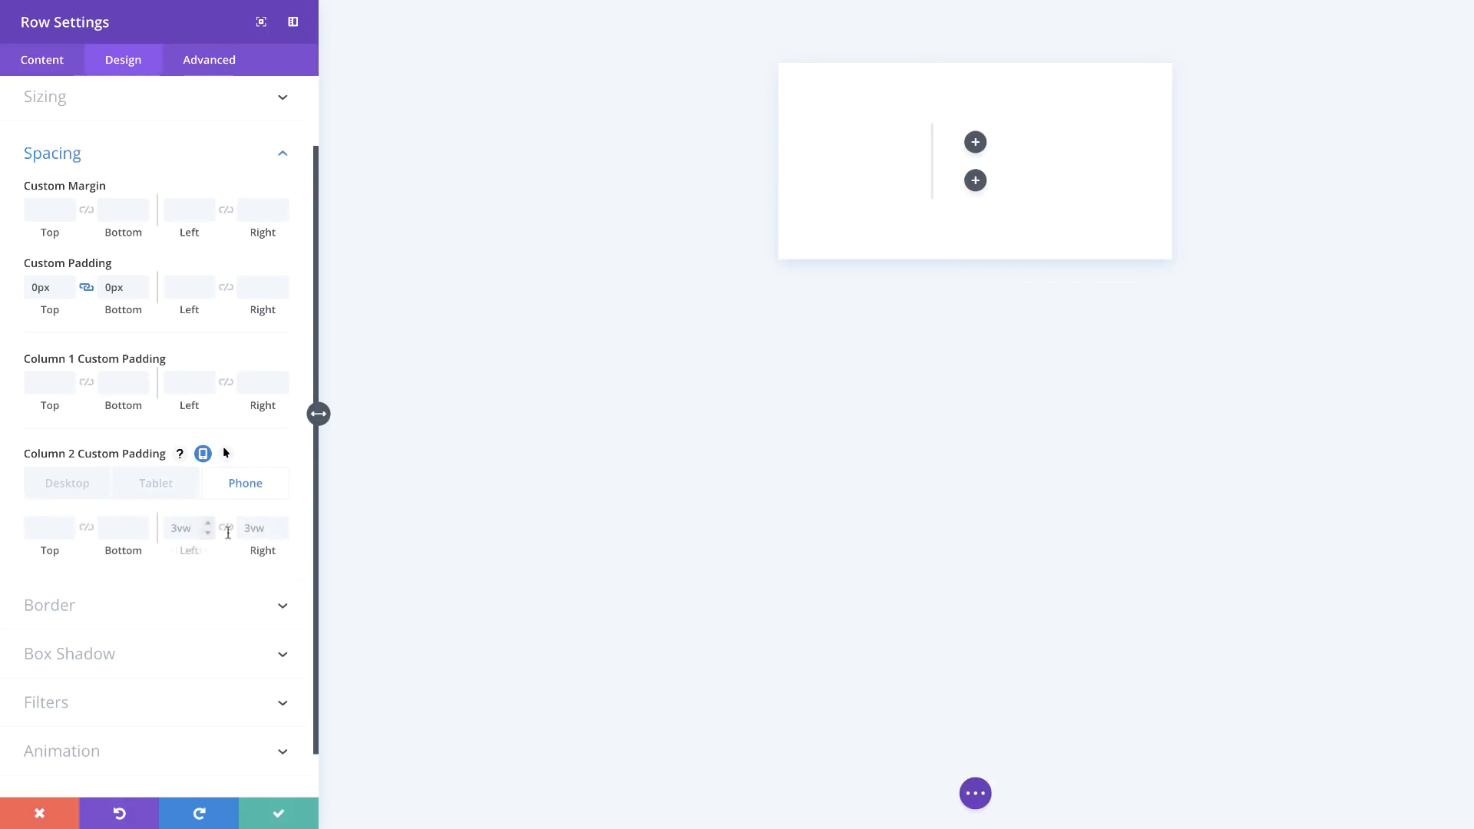
# Set column 2's right padding to 11vw on desktop and save the row settings
pyautogui.click(62, 488)
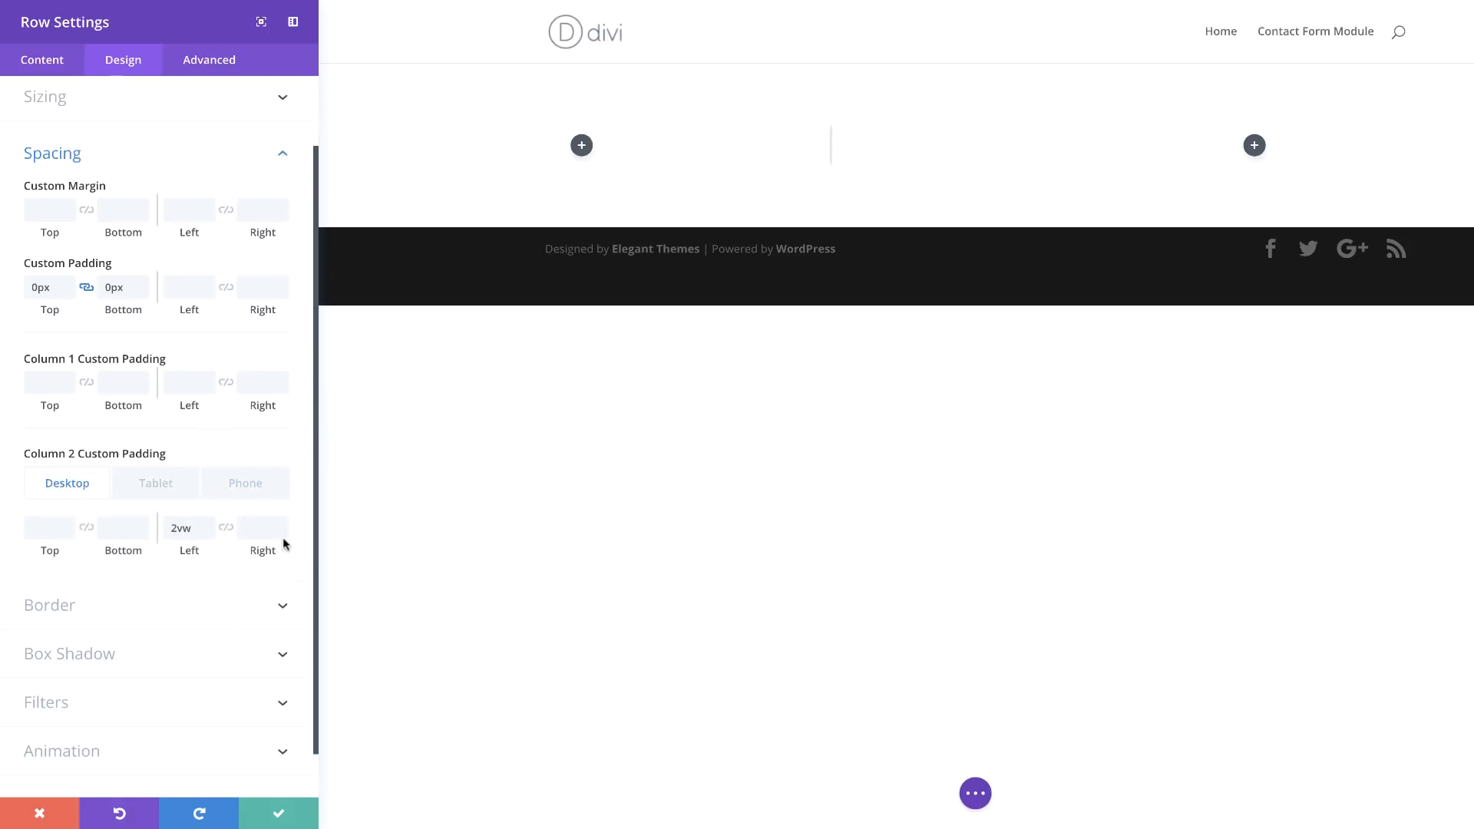
pyautogui.click(251, 528)
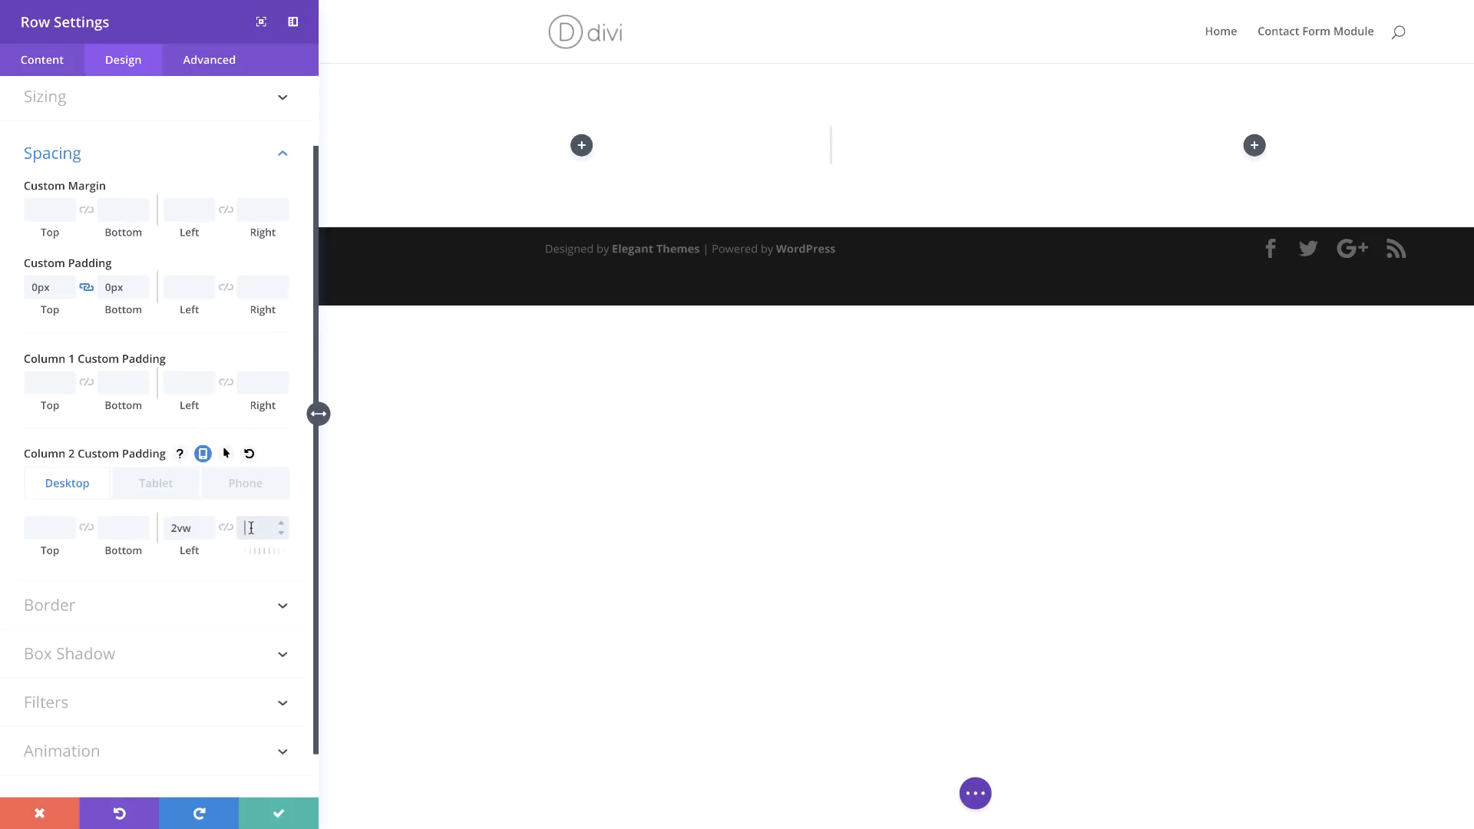
pyautogui.write('11vw')
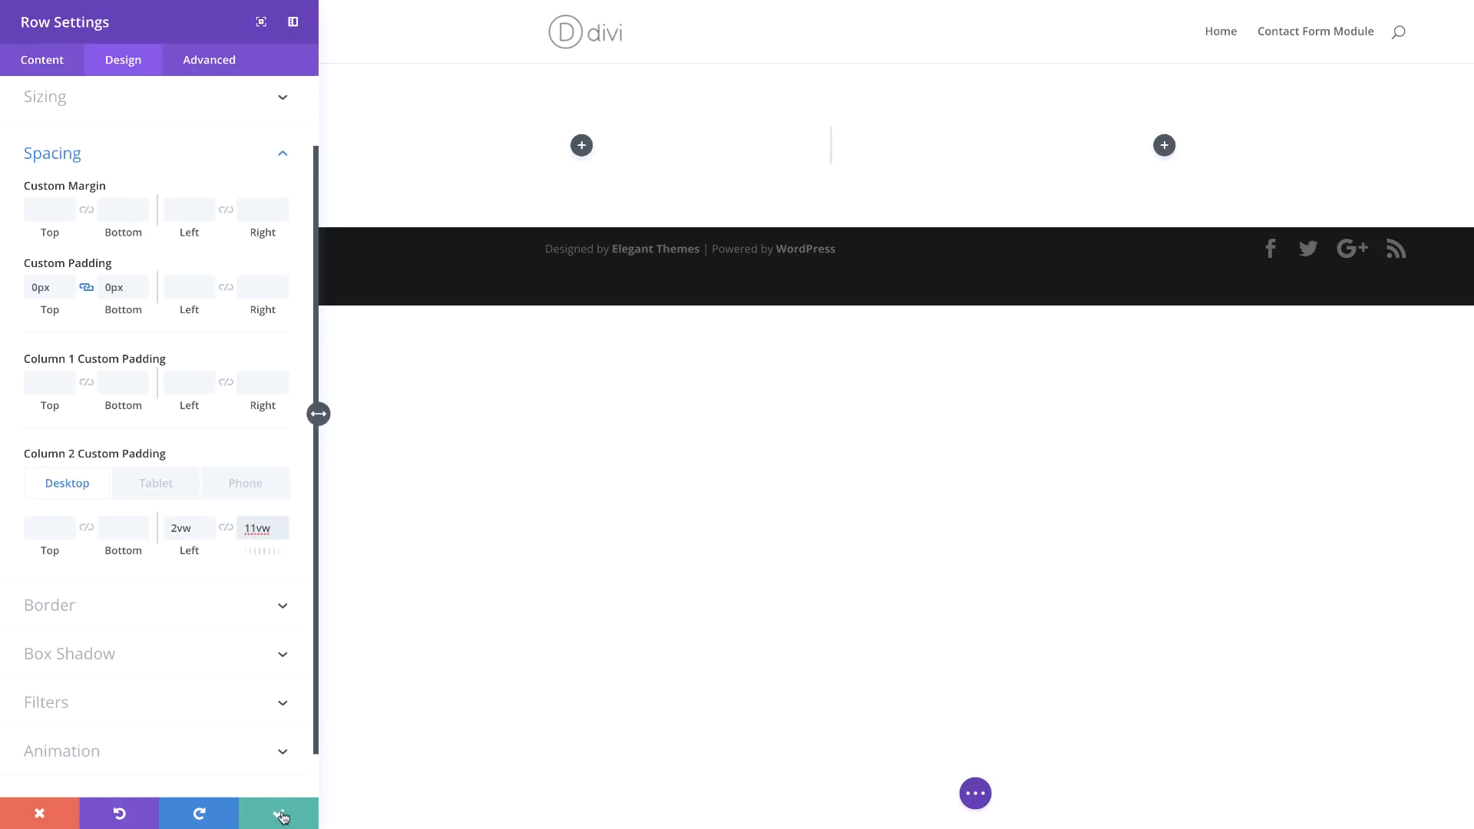
pyautogui.click(280, 814)
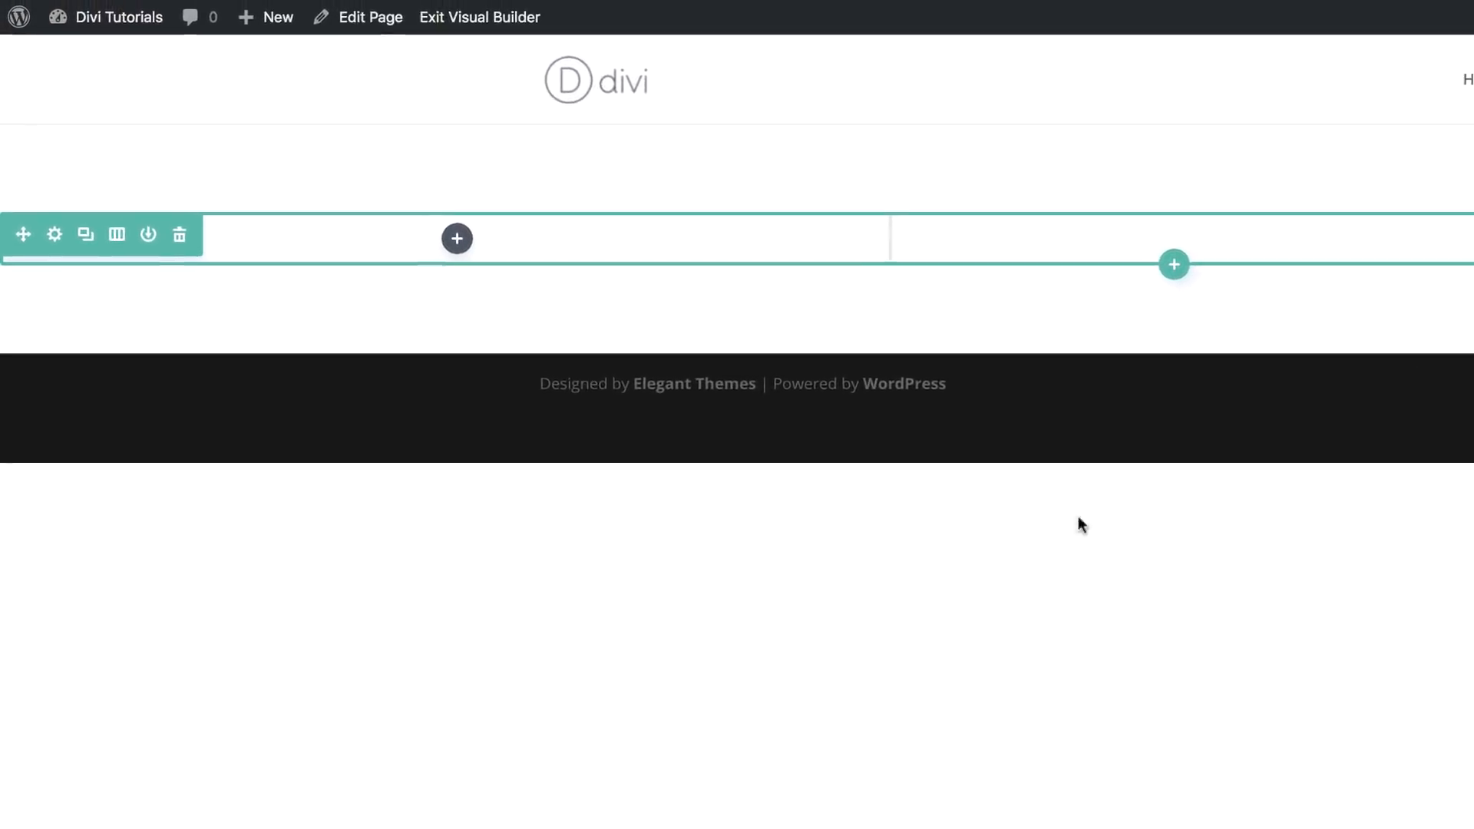
# Add an Image module to the row's first column
pyautogui.click(458, 239)
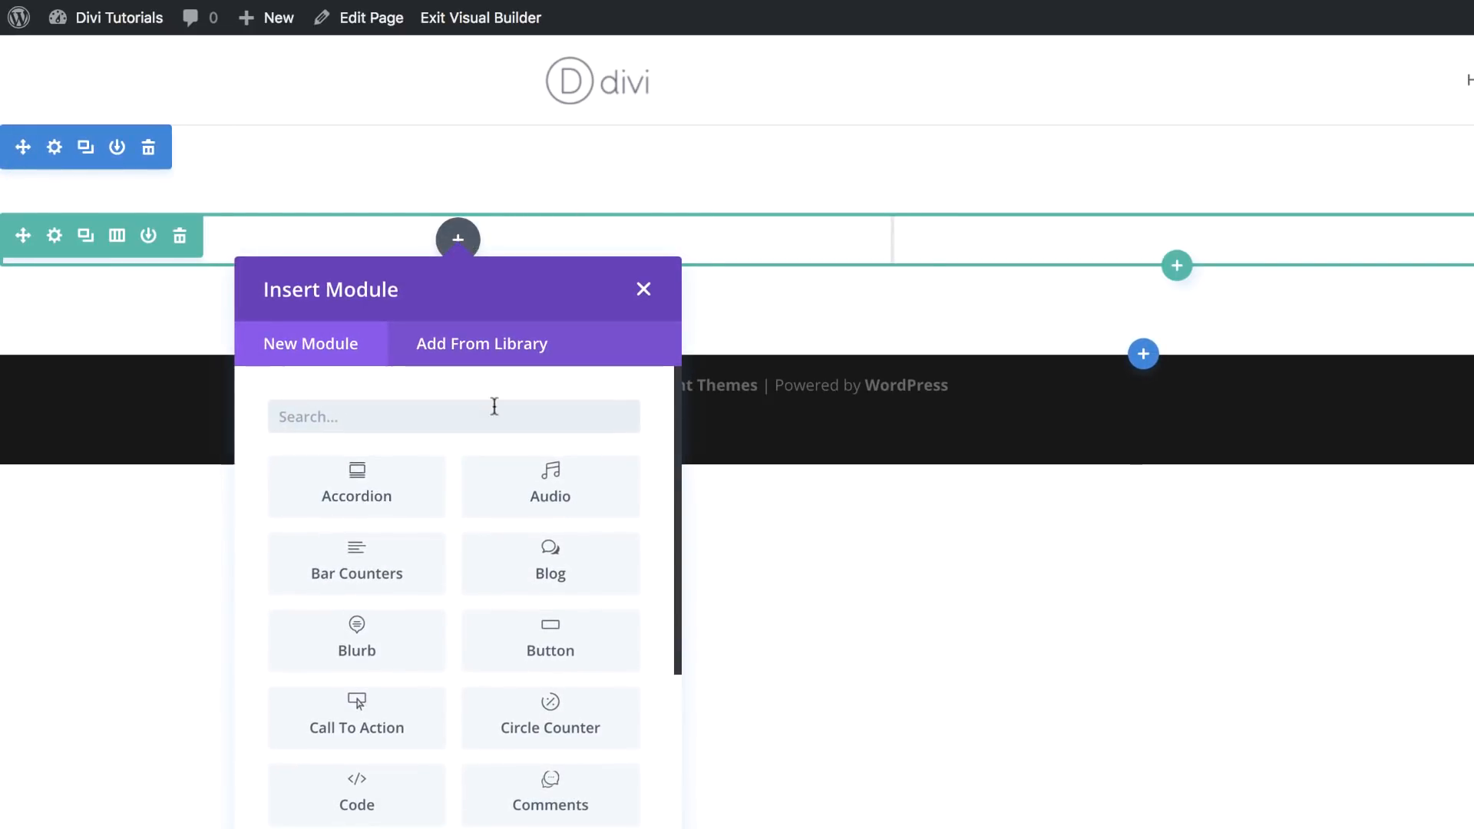
pyautogui.write('image')
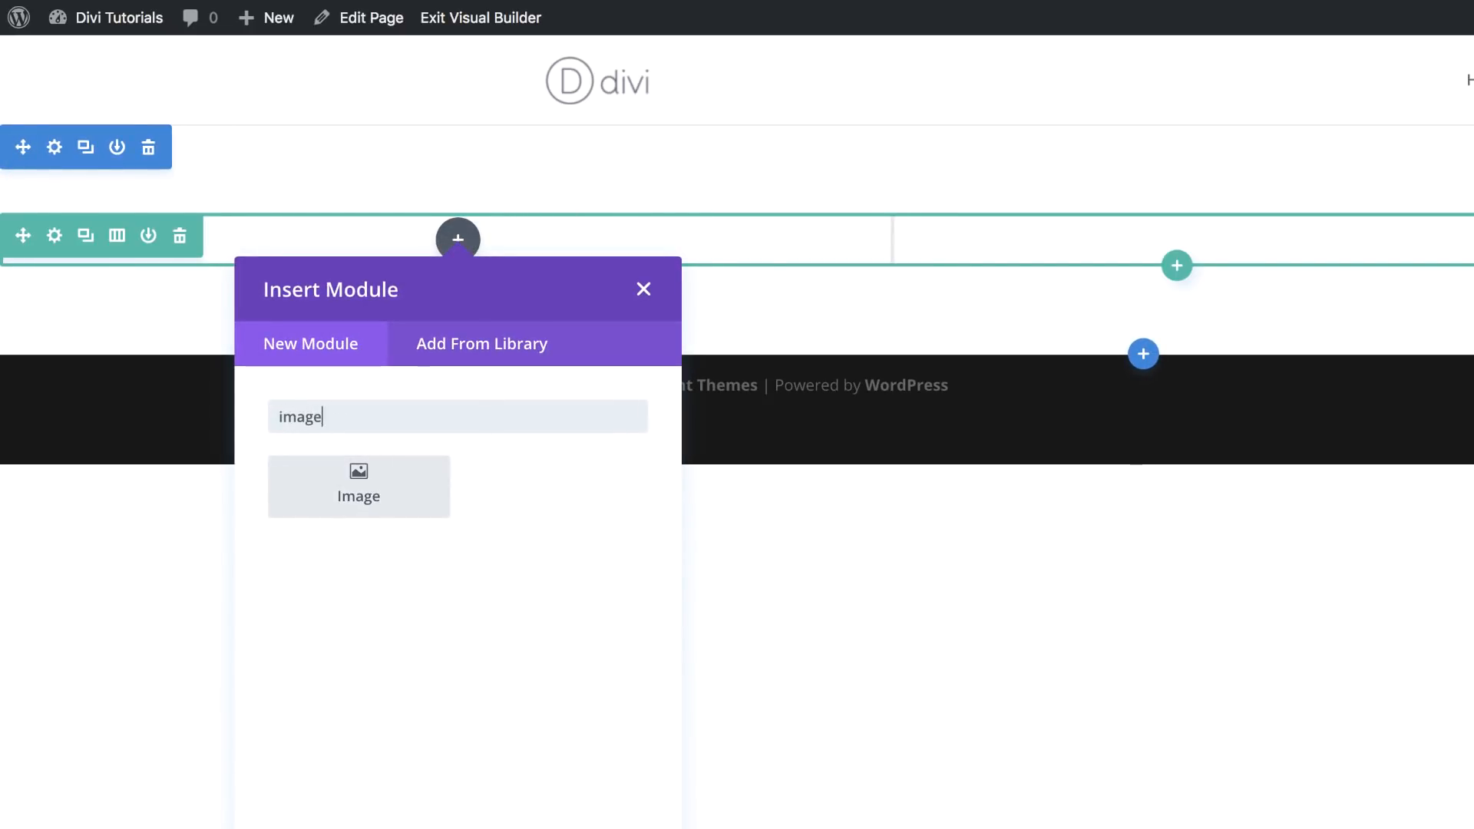
pyautogui.click(411, 500)
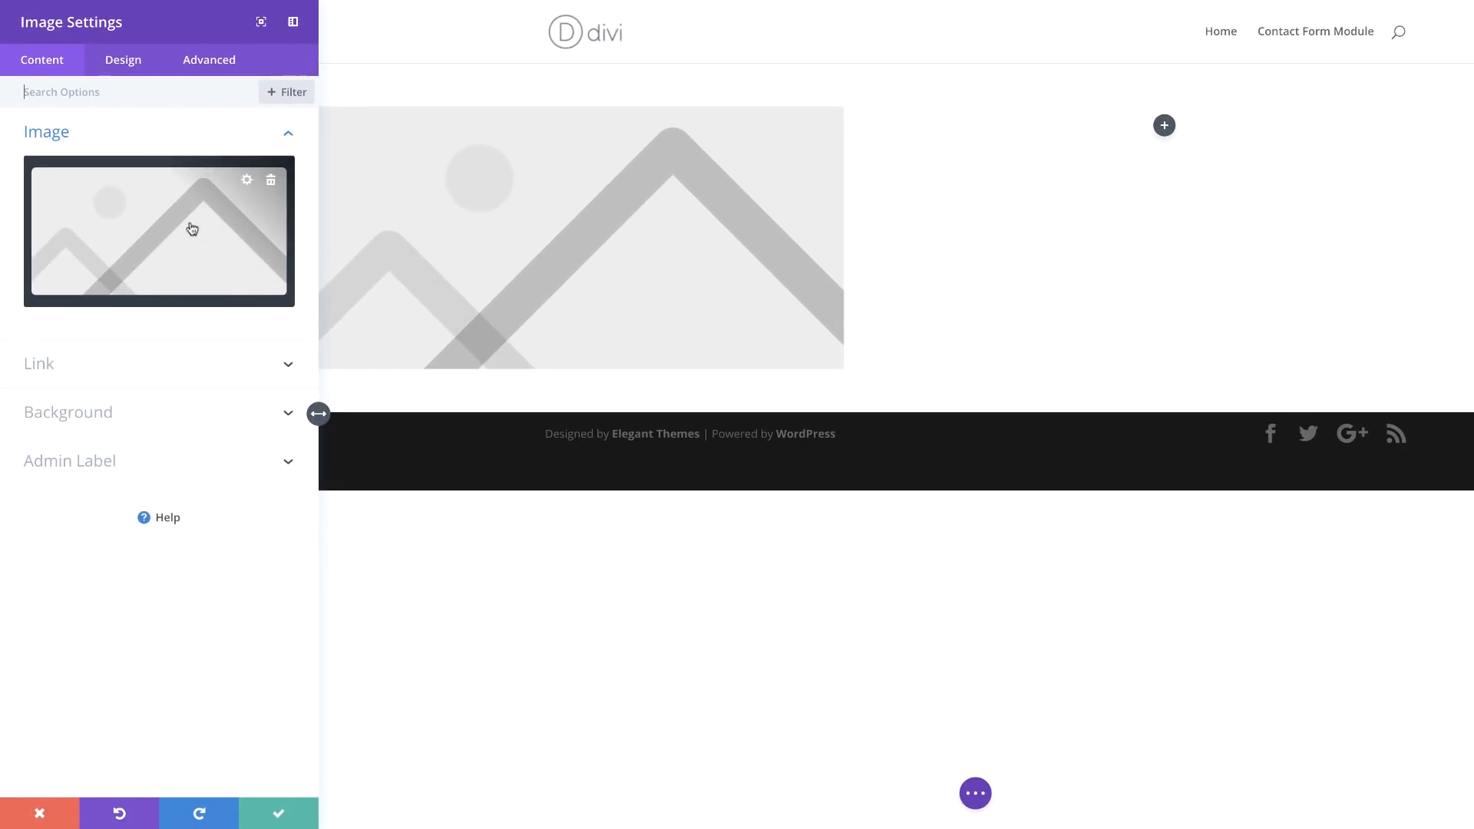
# Set the Image module's picture to fashion-12.jpg, the woman holding a hat, from the media library
pyautogui.click(212, 225)
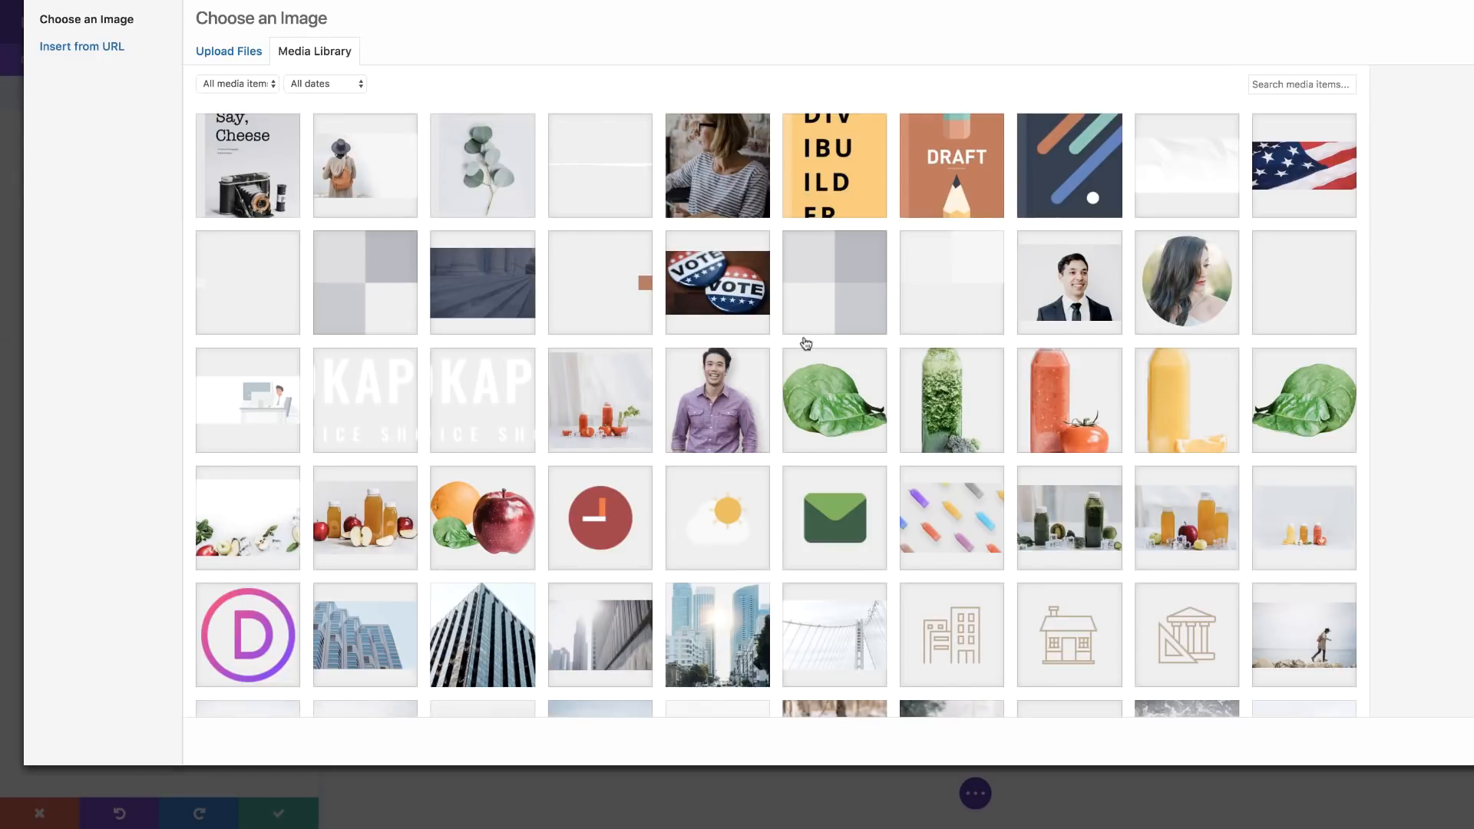
pyautogui.scroll(-5, 805, 343)
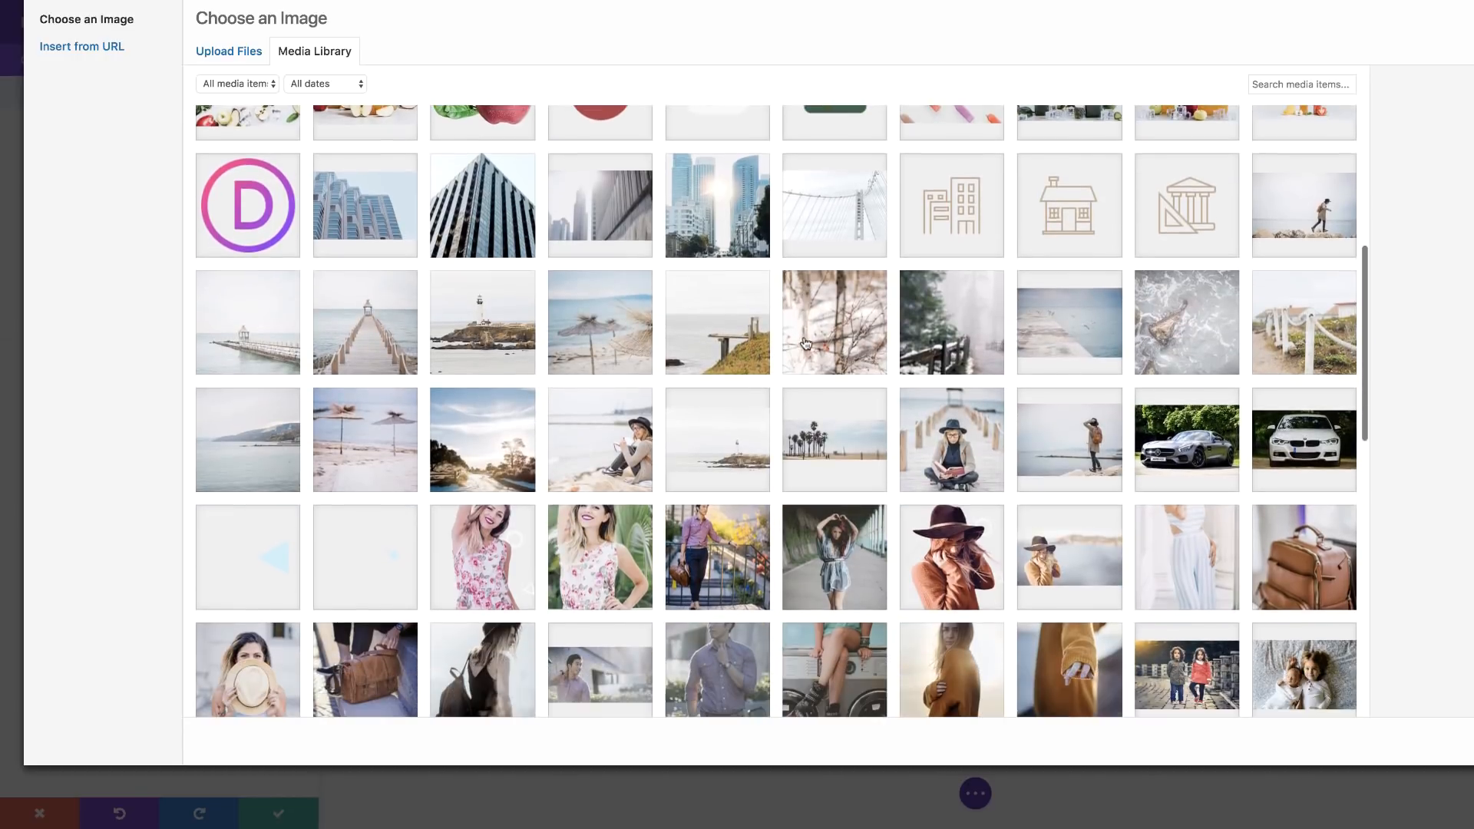
pyautogui.scroll(-1, 805, 343)
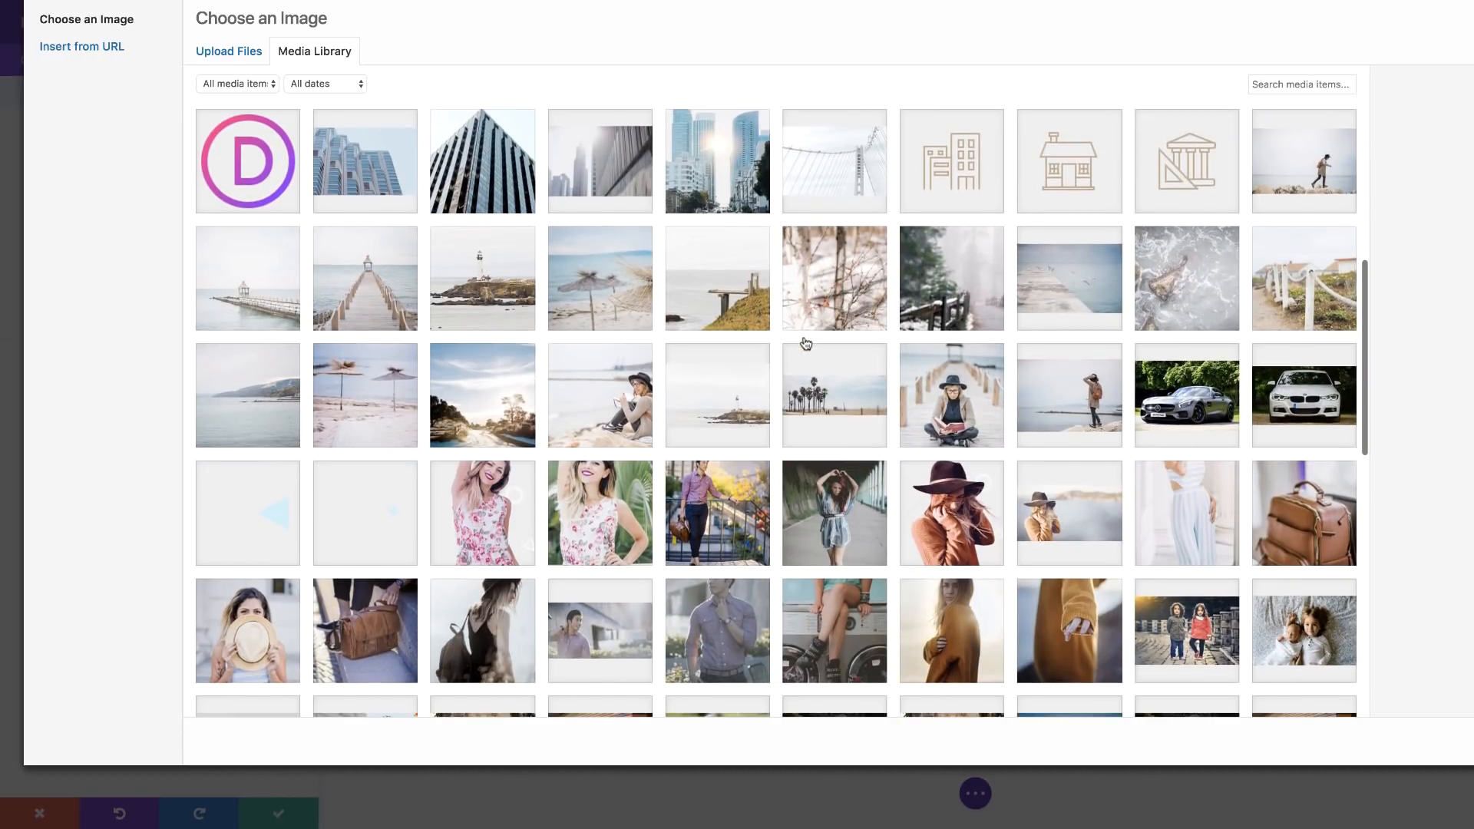
pyautogui.scroll(-5, 805, 343)
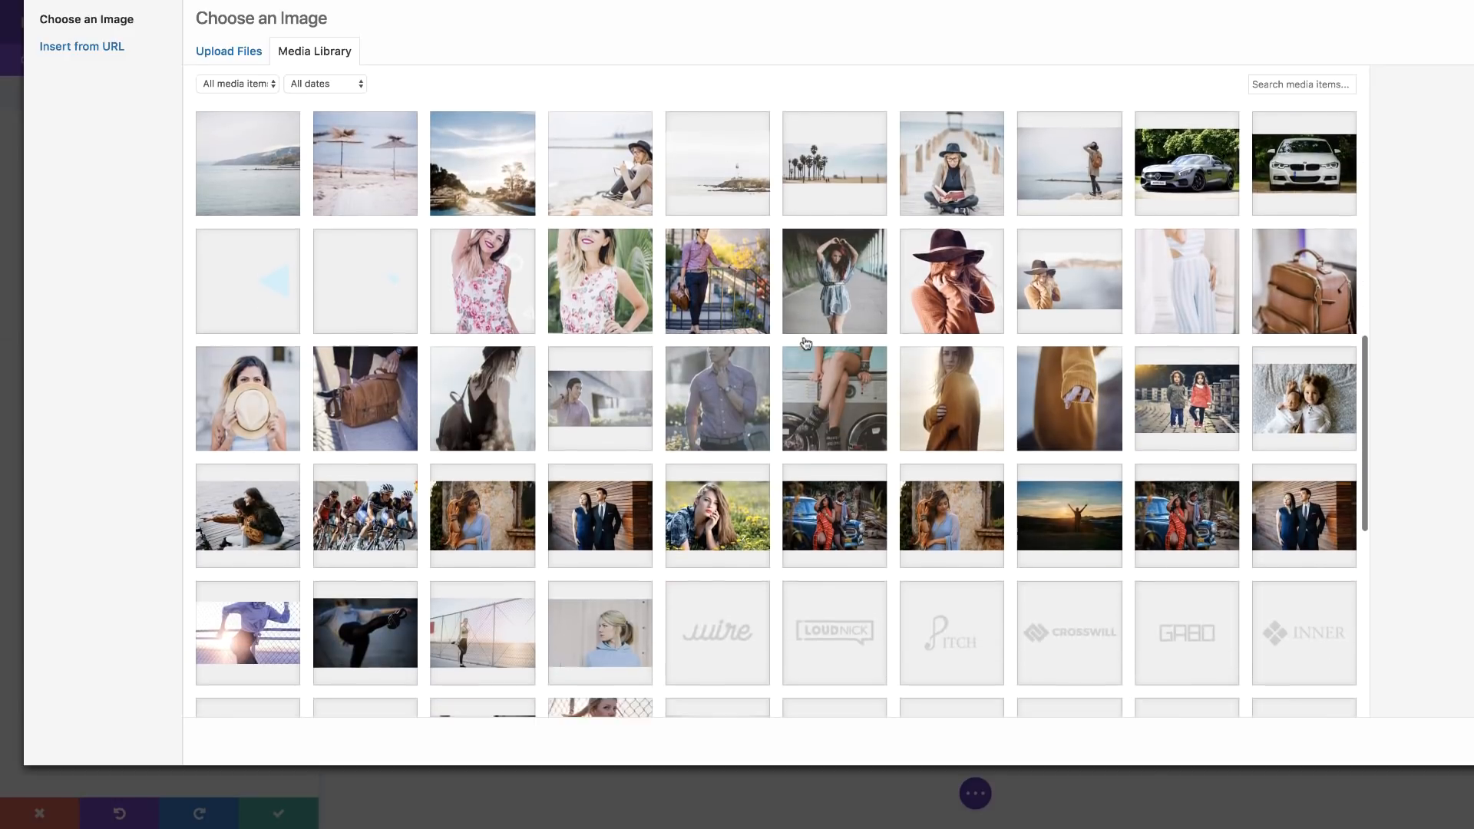
pyautogui.click(275, 381)
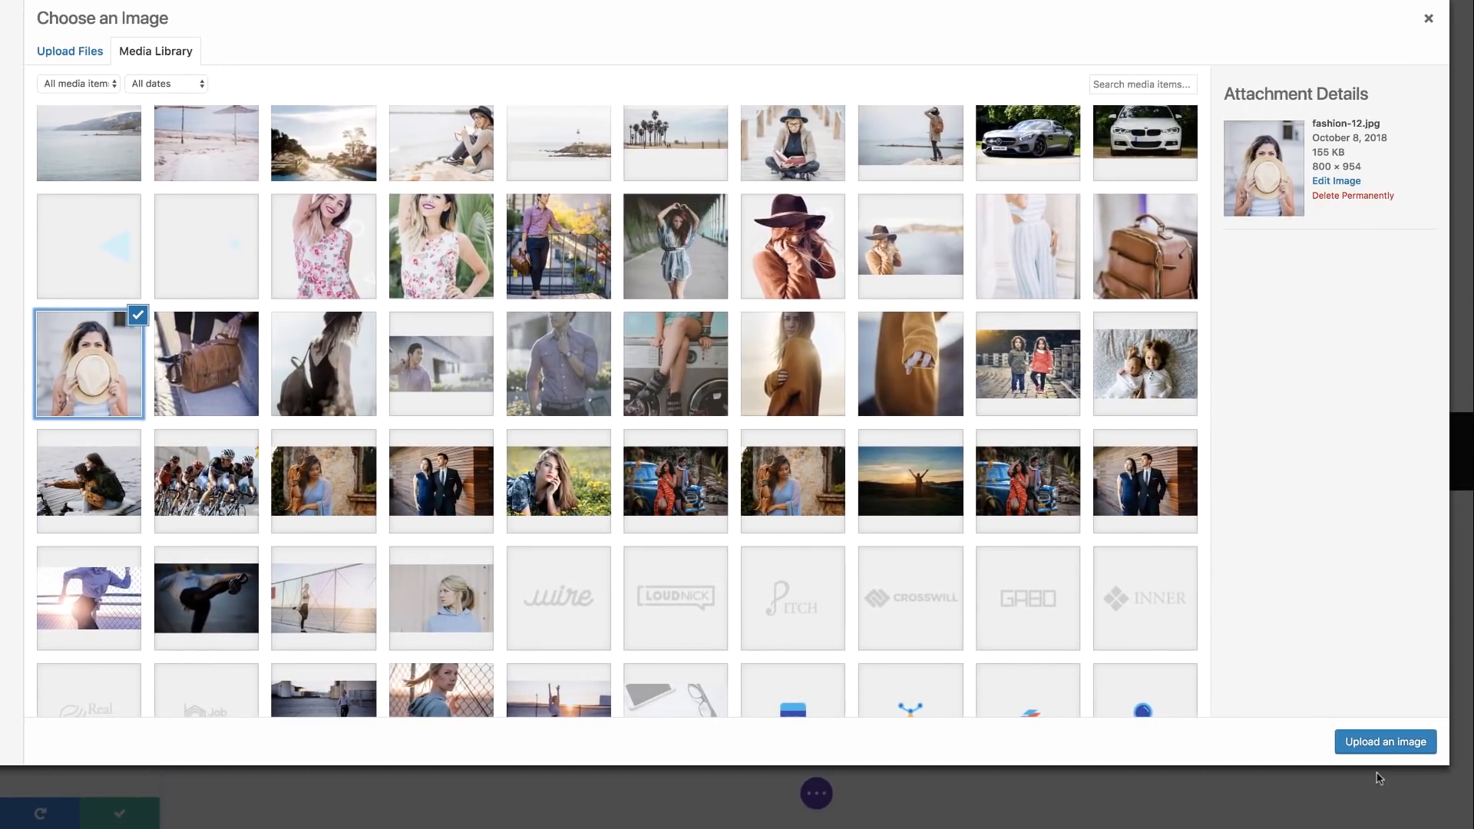
pyautogui.click(1372, 750)
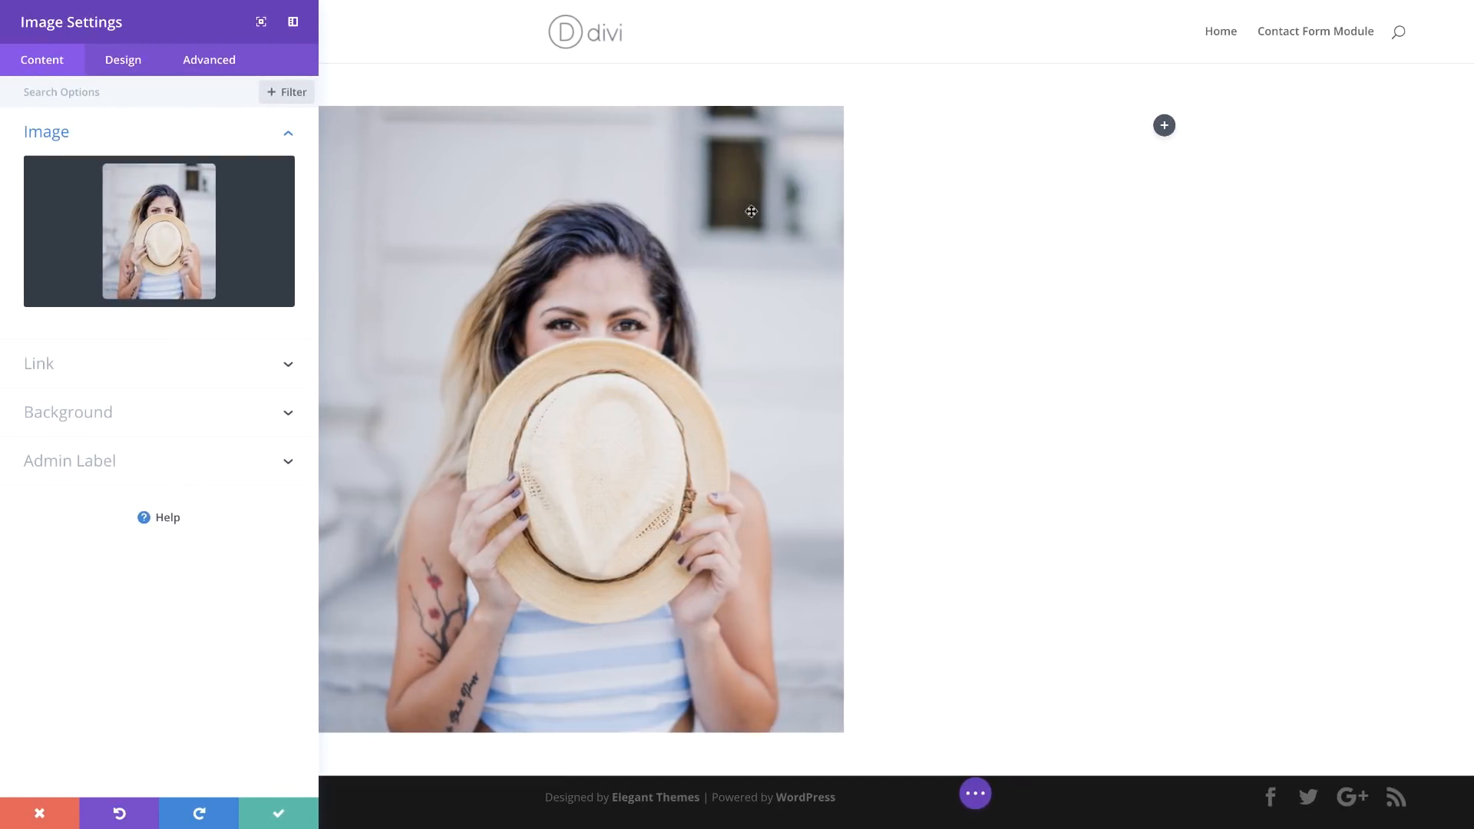
# Turn off Always Center Image On Mobile in the image's alignment settings
pyautogui.click(127, 68)
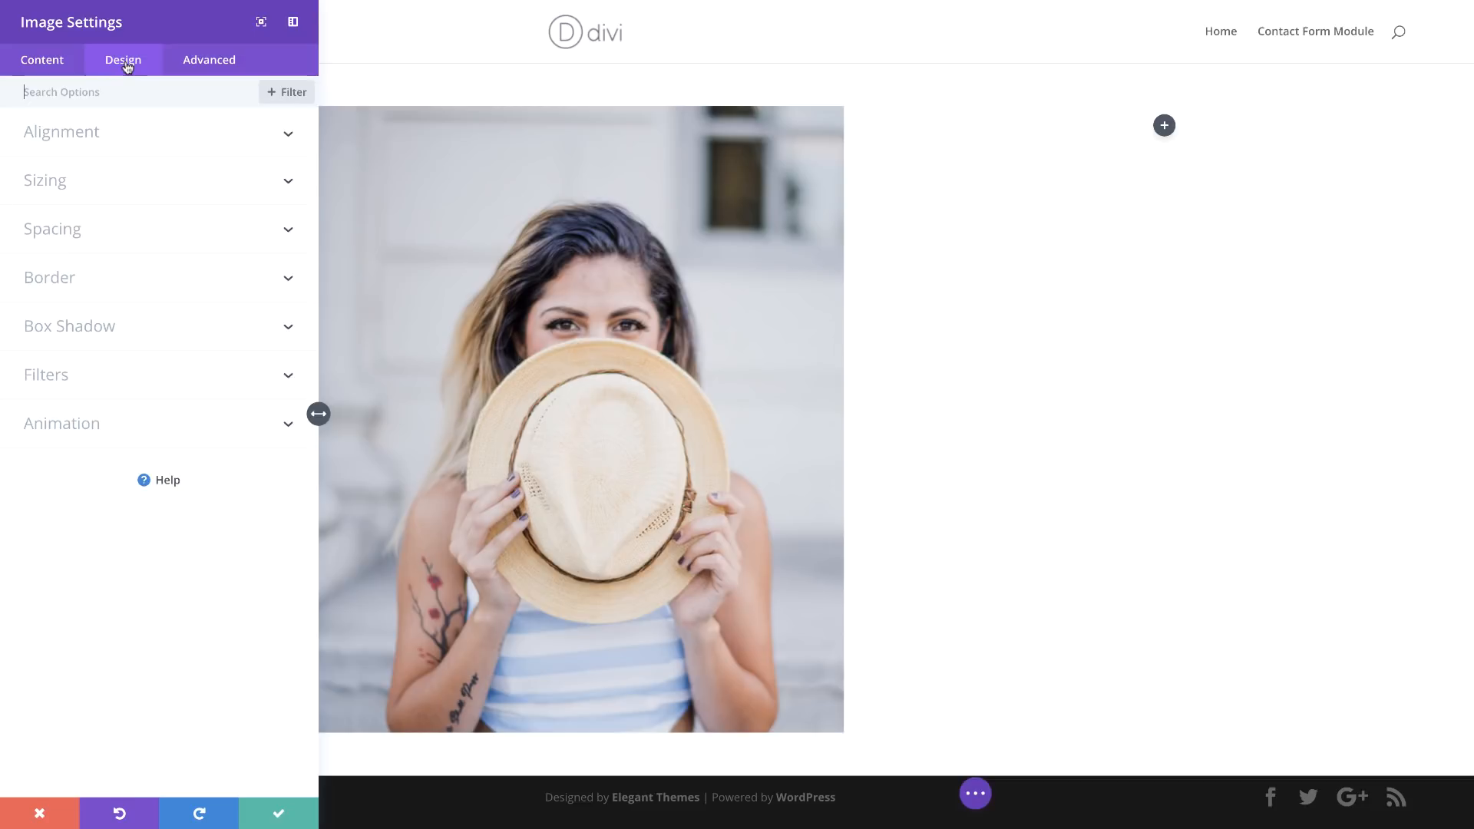
pyautogui.click(88, 138)
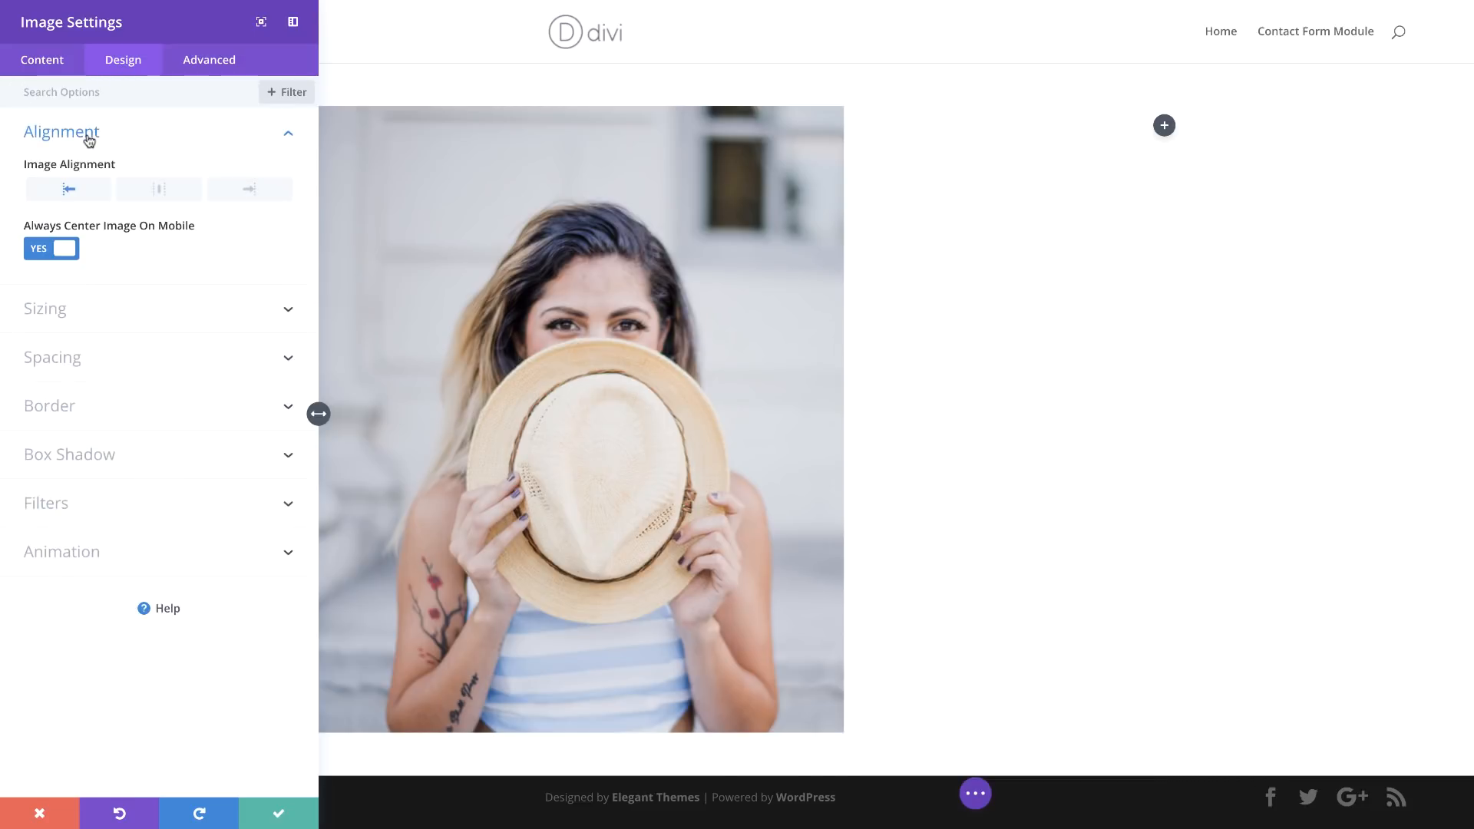
pyautogui.click(42, 252)
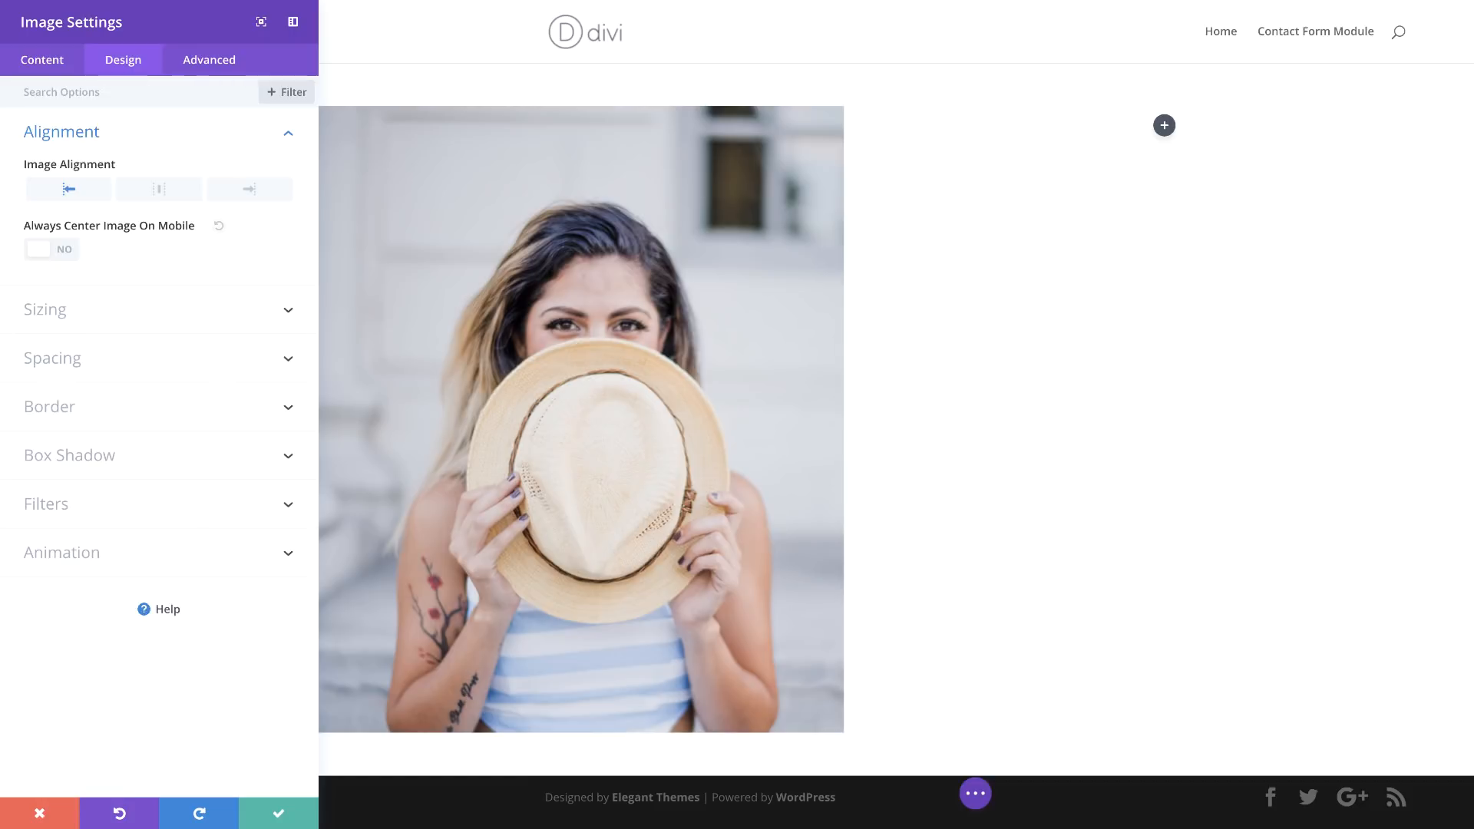
# Set the image's width to 78% on desktop and 70% on tablet, and check the phone width
pyautogui.click(75, 314)
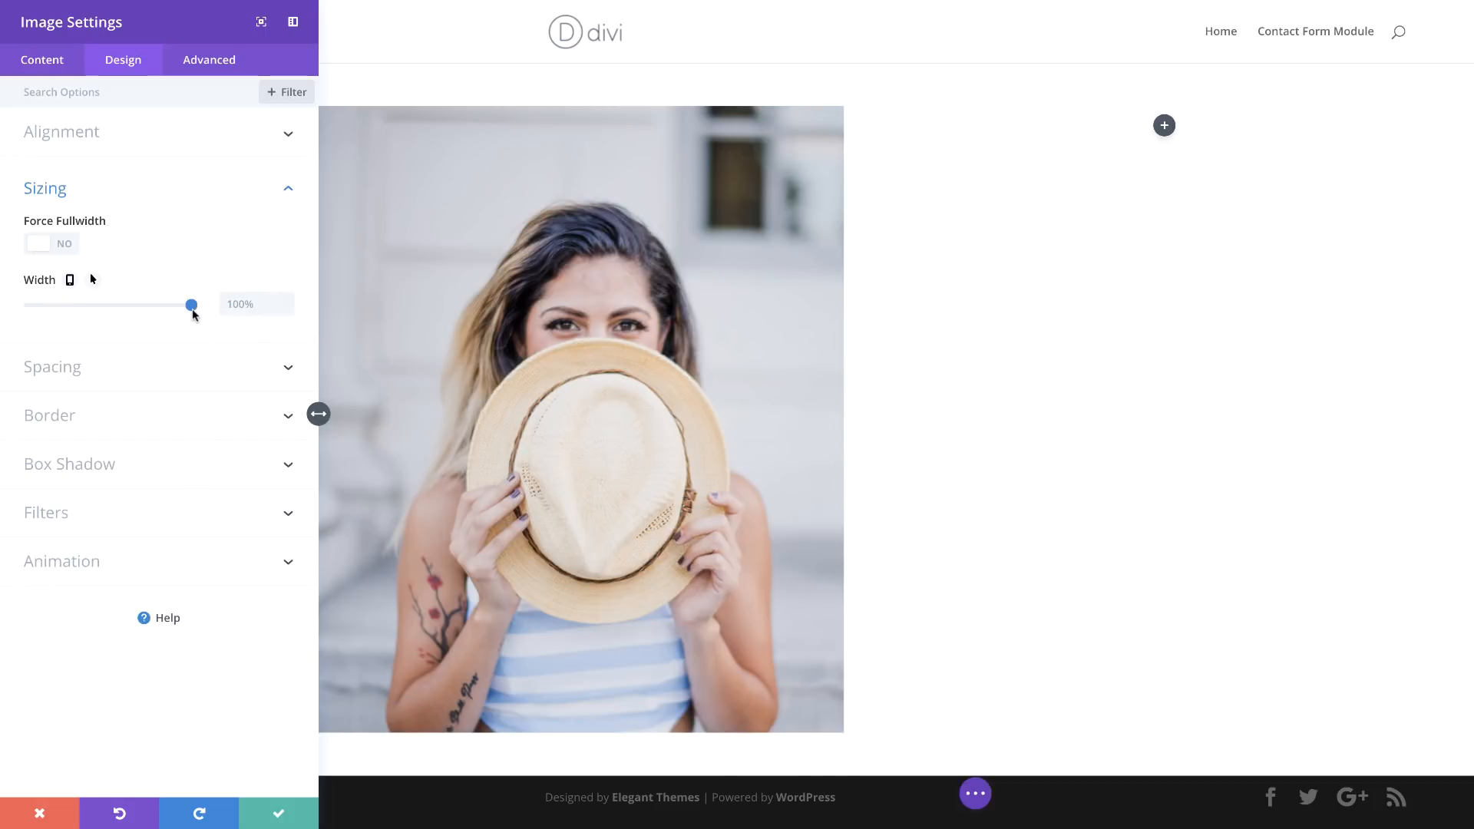
pyautogui.moveTo(191, 307); pyautogui.dragTo(251, 304)
pyautogui.write('78%')
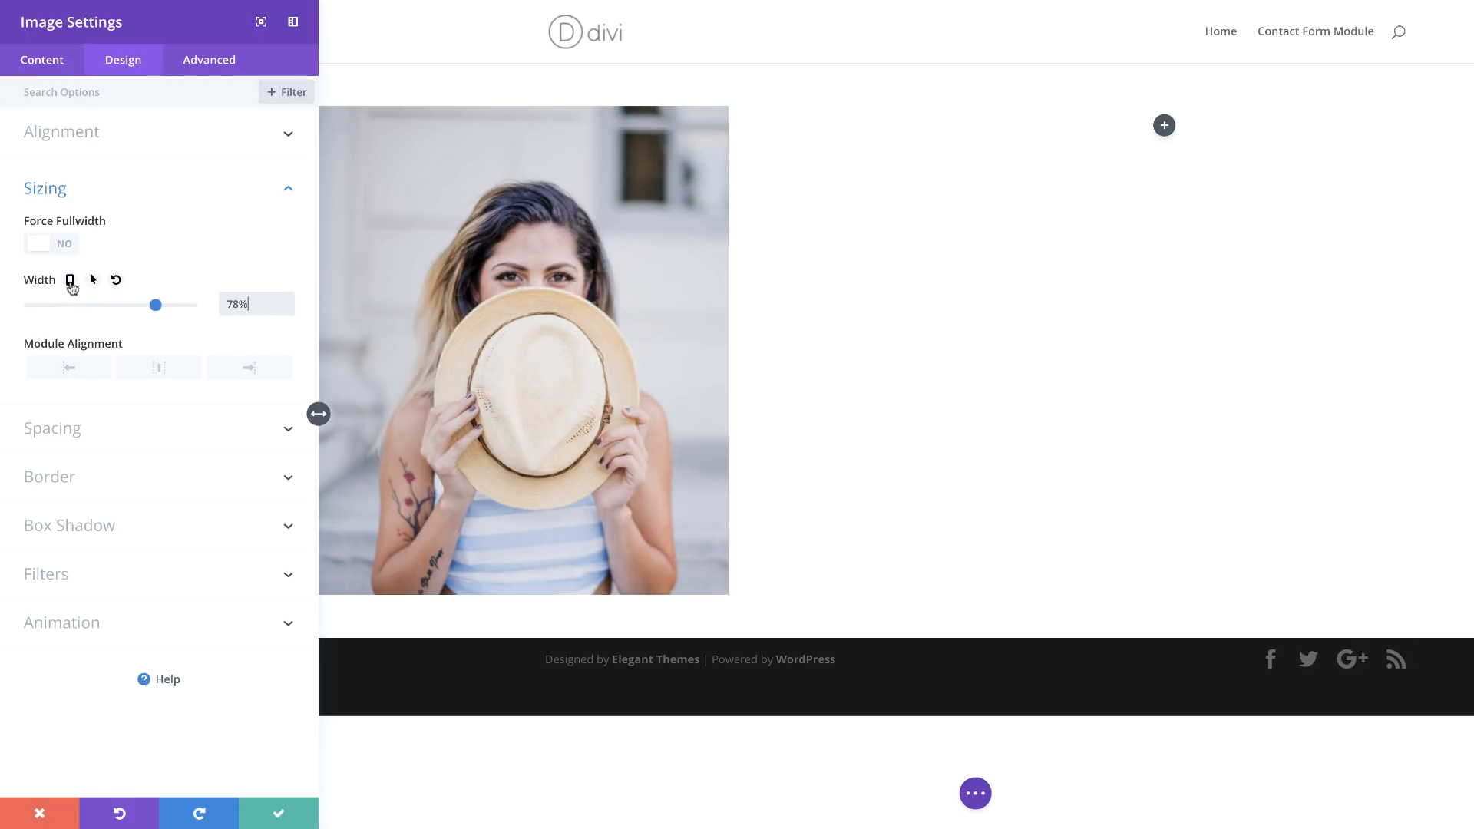
pyautogui.click(70, 283)
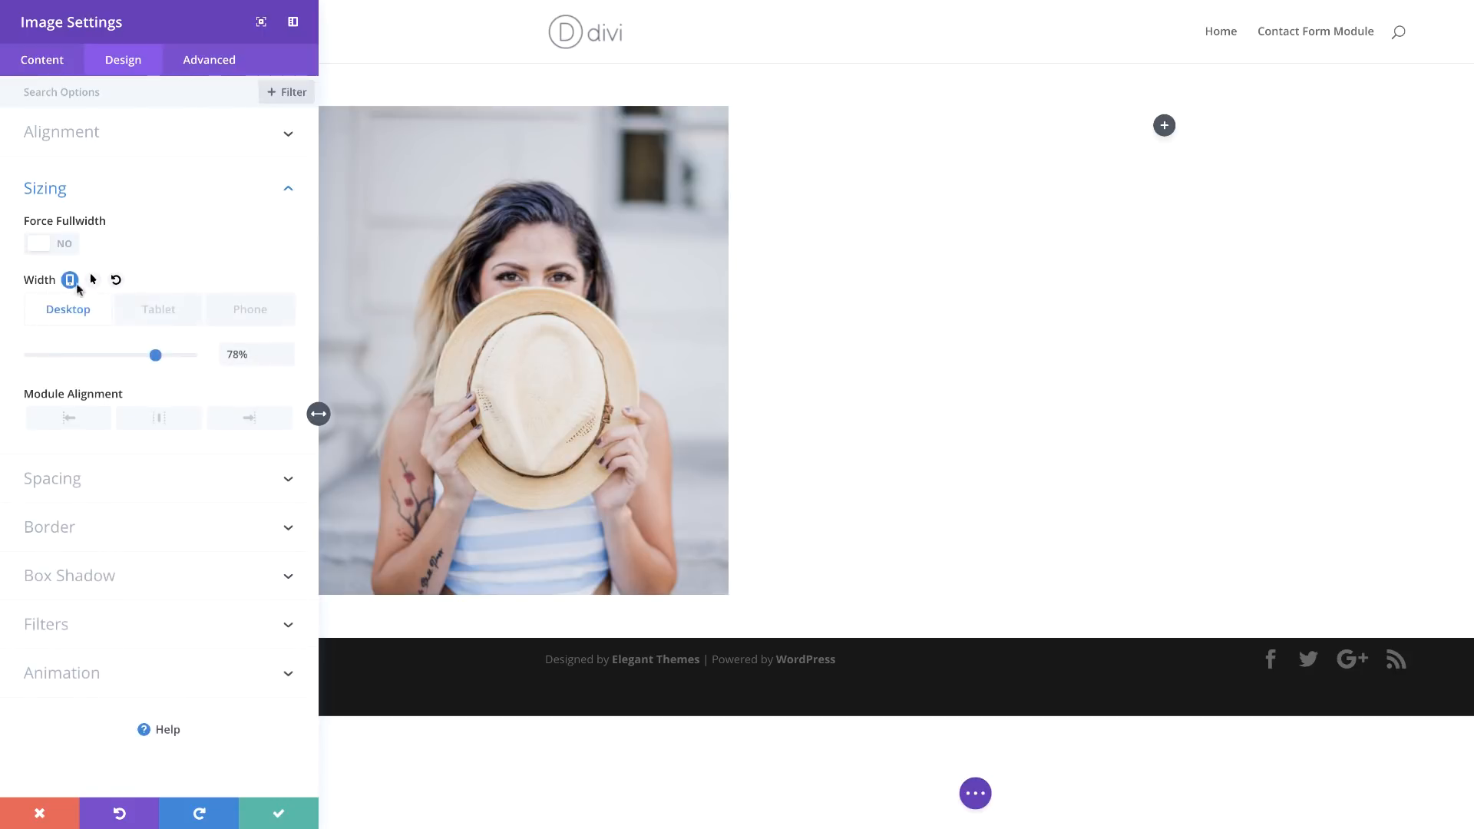
pyautogui.click(161, 314)
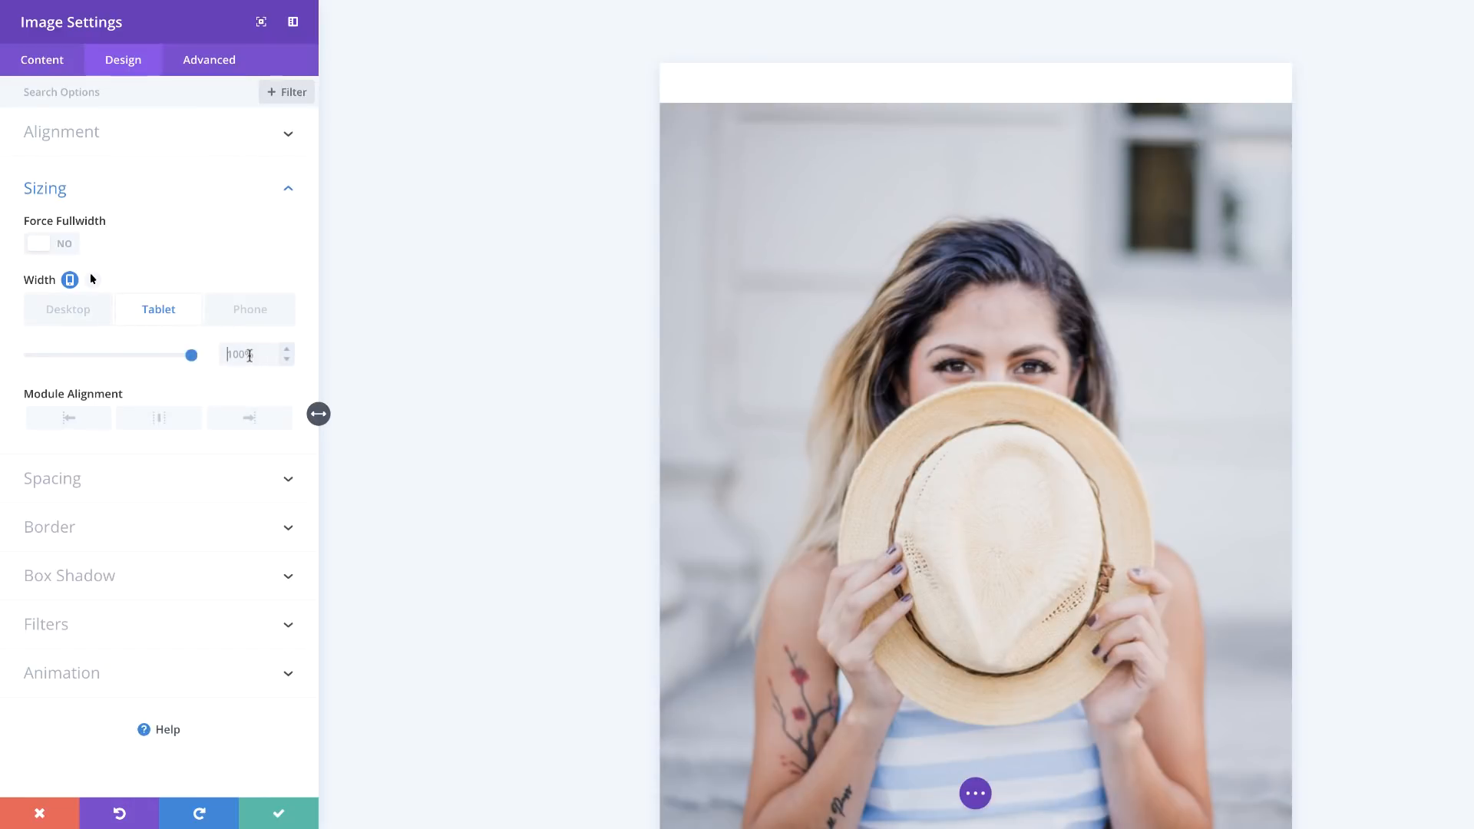
pyautogui.write('70')
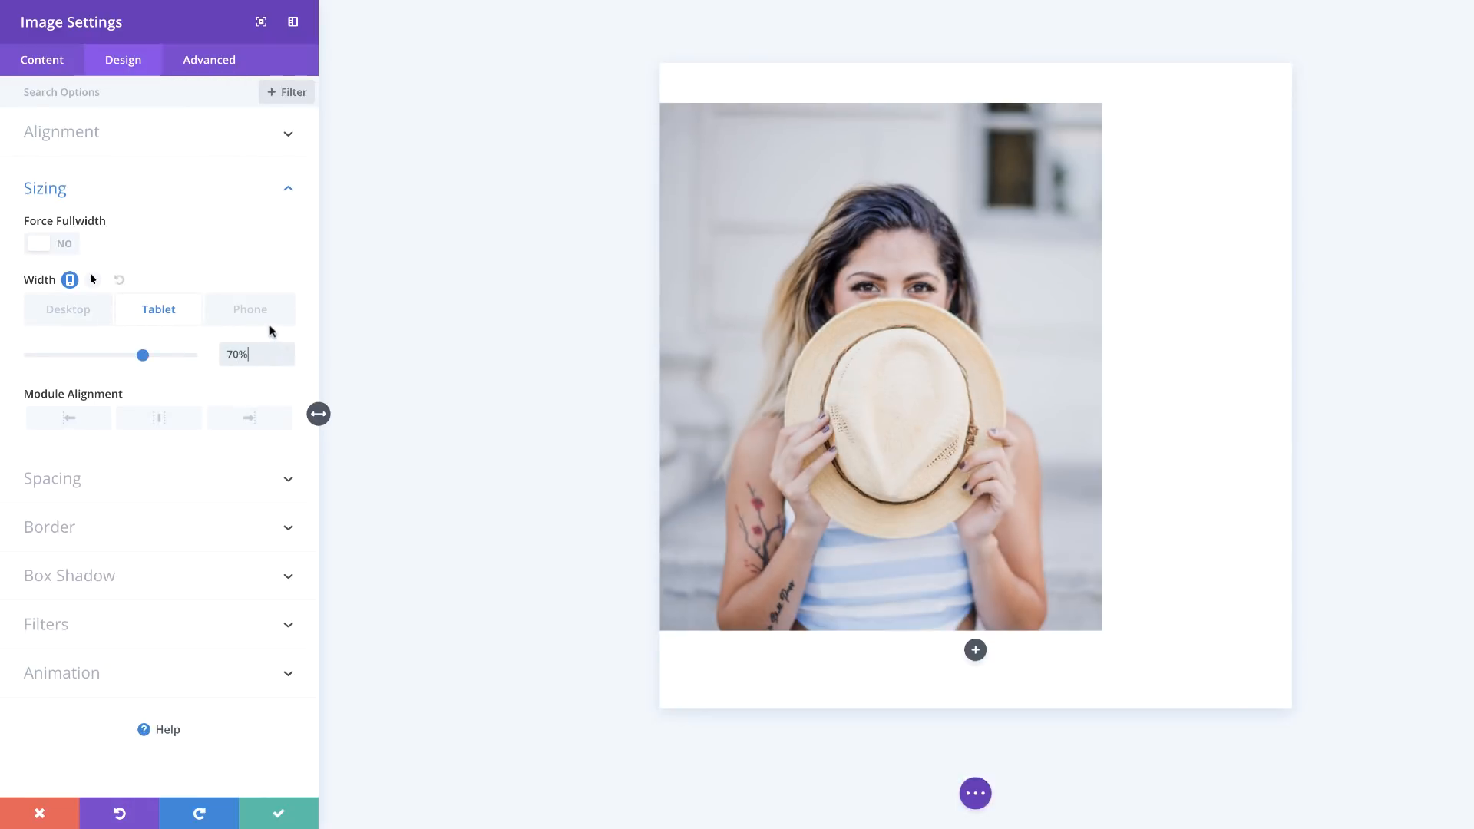
pyautogui.click(252, 311)
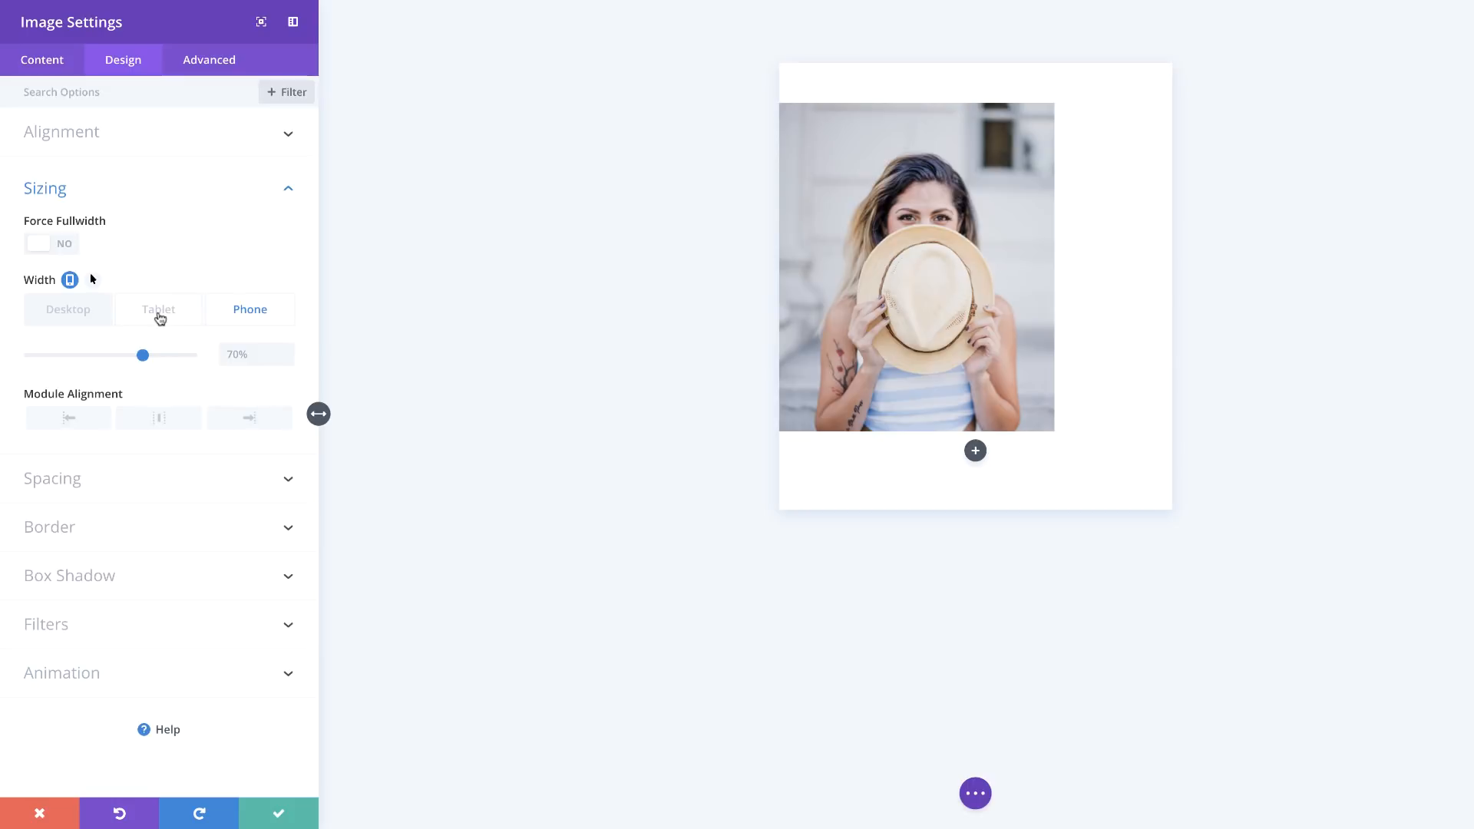
# Set the image's module alignment to left in the desktop view and save the image settings
pyautogui.click(75, 313)
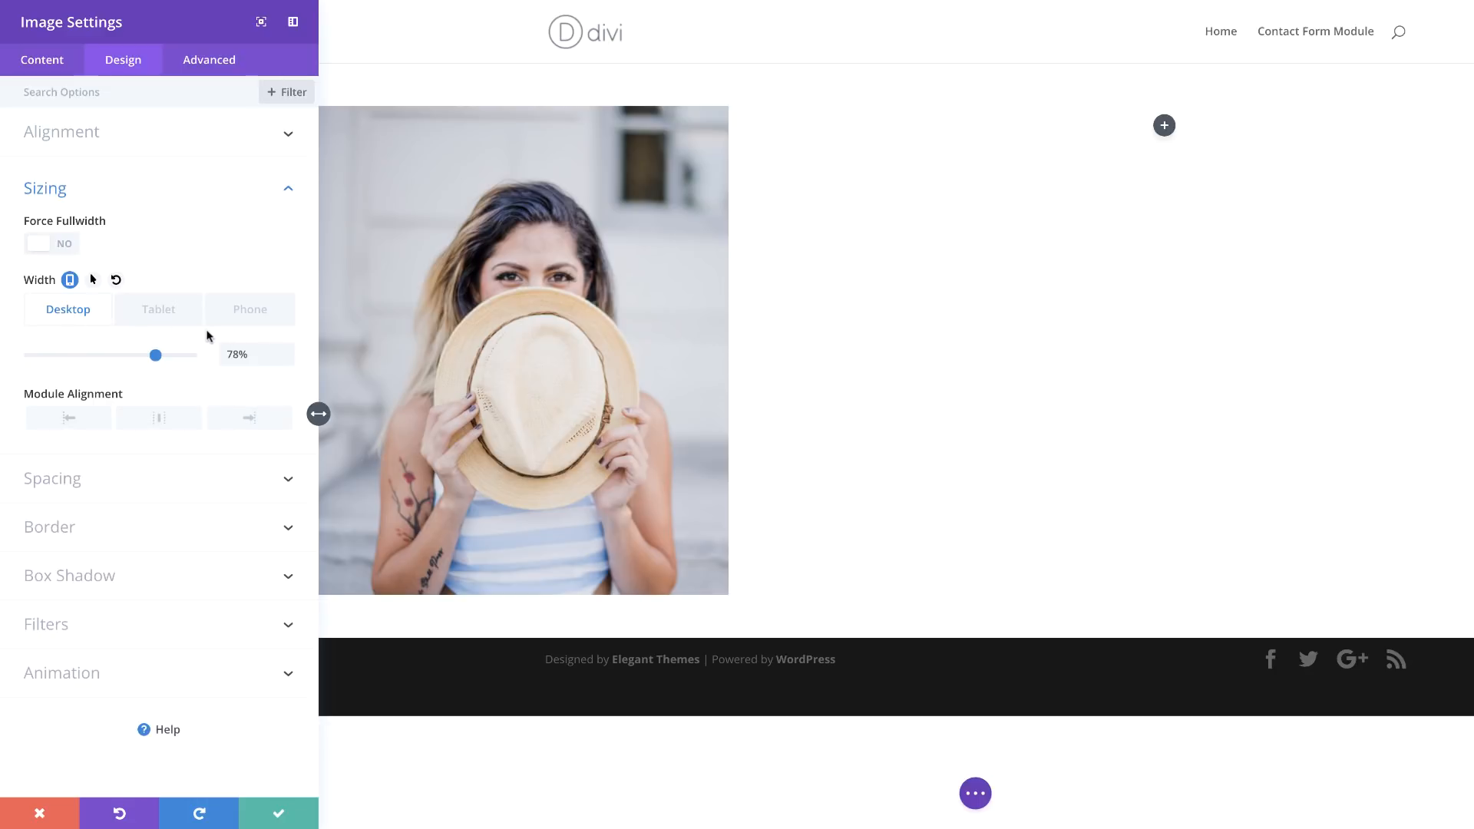
pyautogui.click(70, 420)
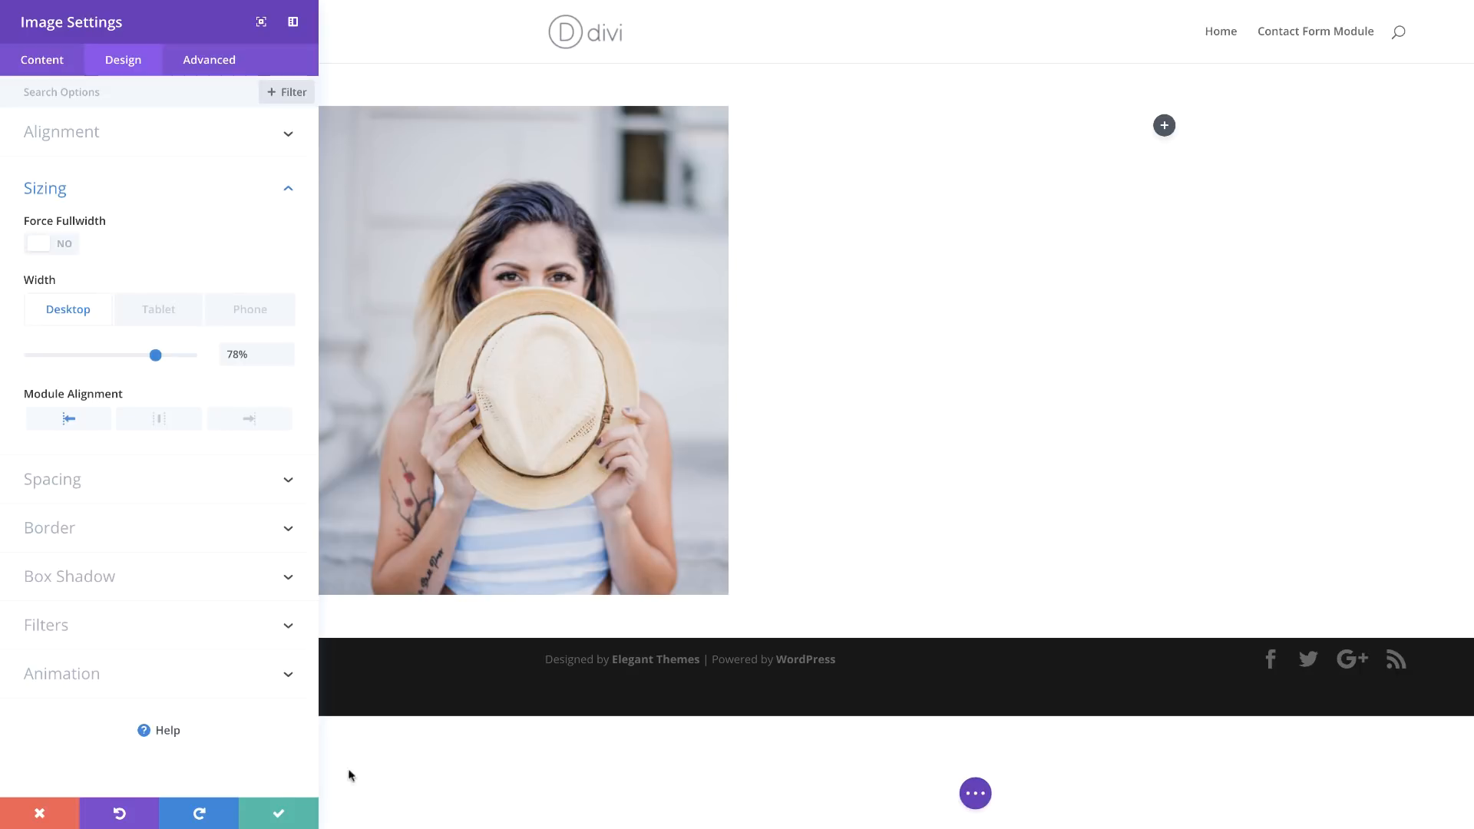
pyautogui.click(278, 811)
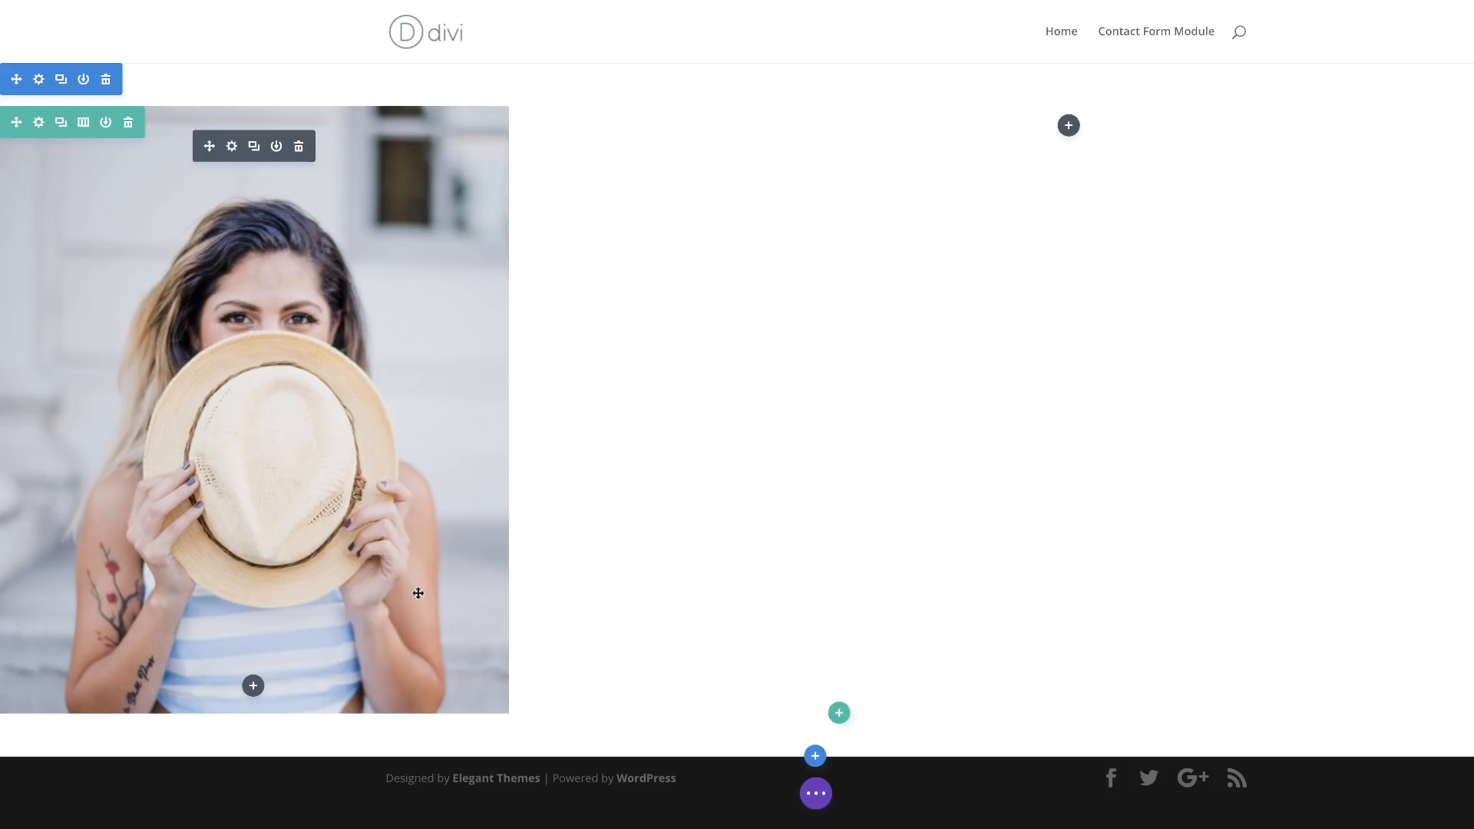
# Add a Text module beneath the image in the row's first column
pyautogui.click(253, 686)
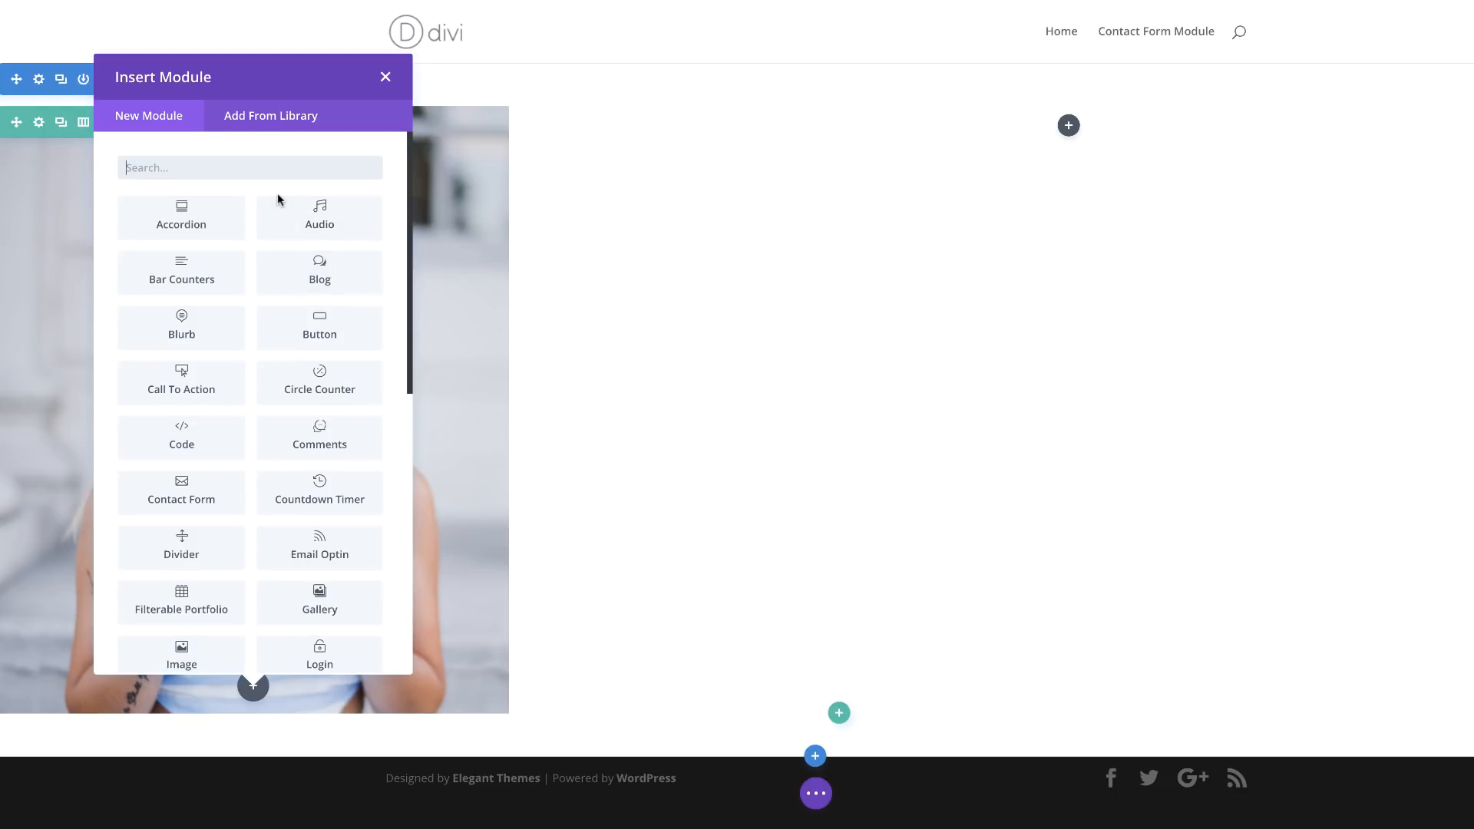
pyautogui.write('text')
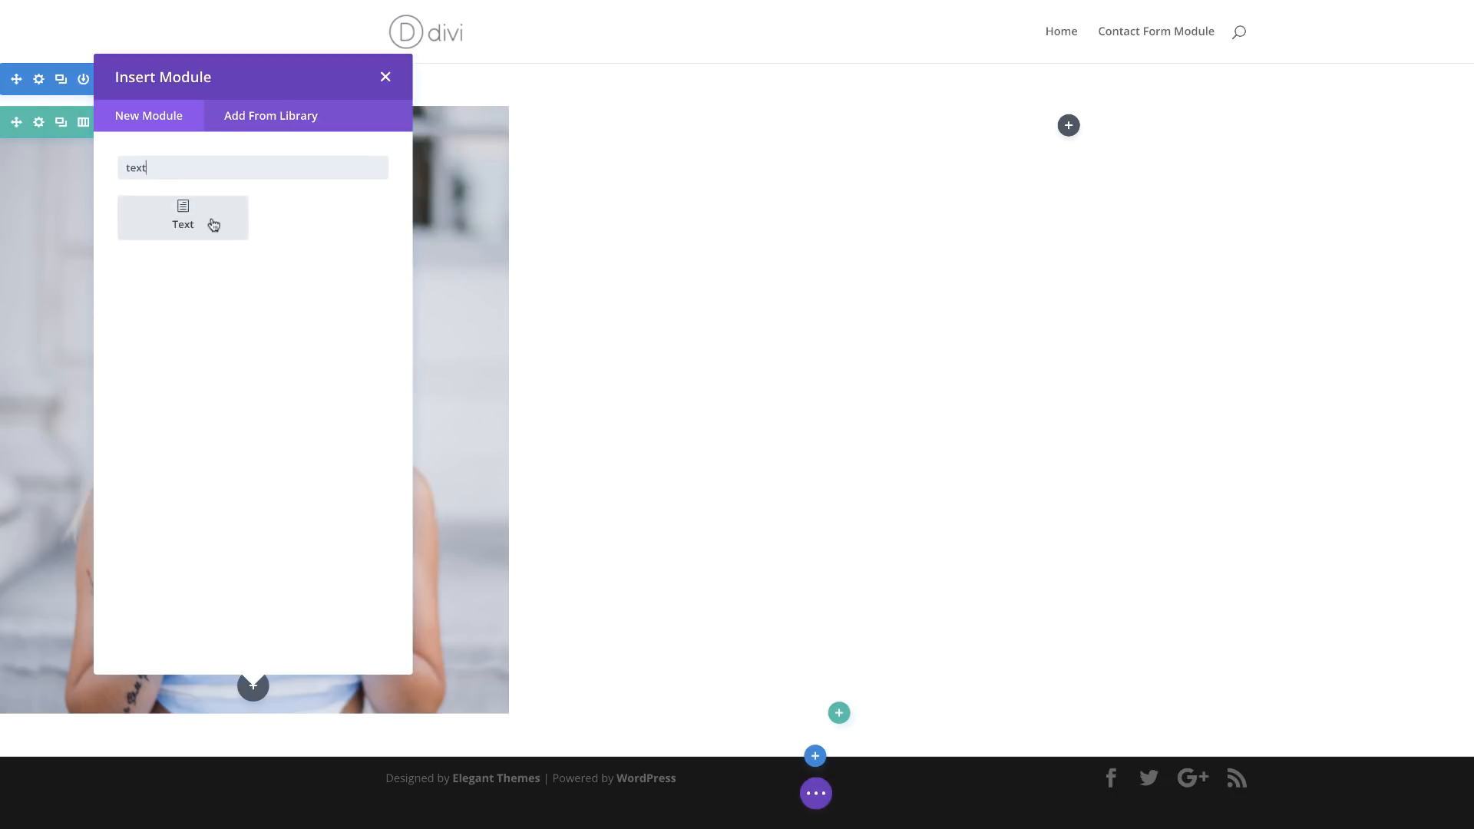
pyautogui.click(182, 217)
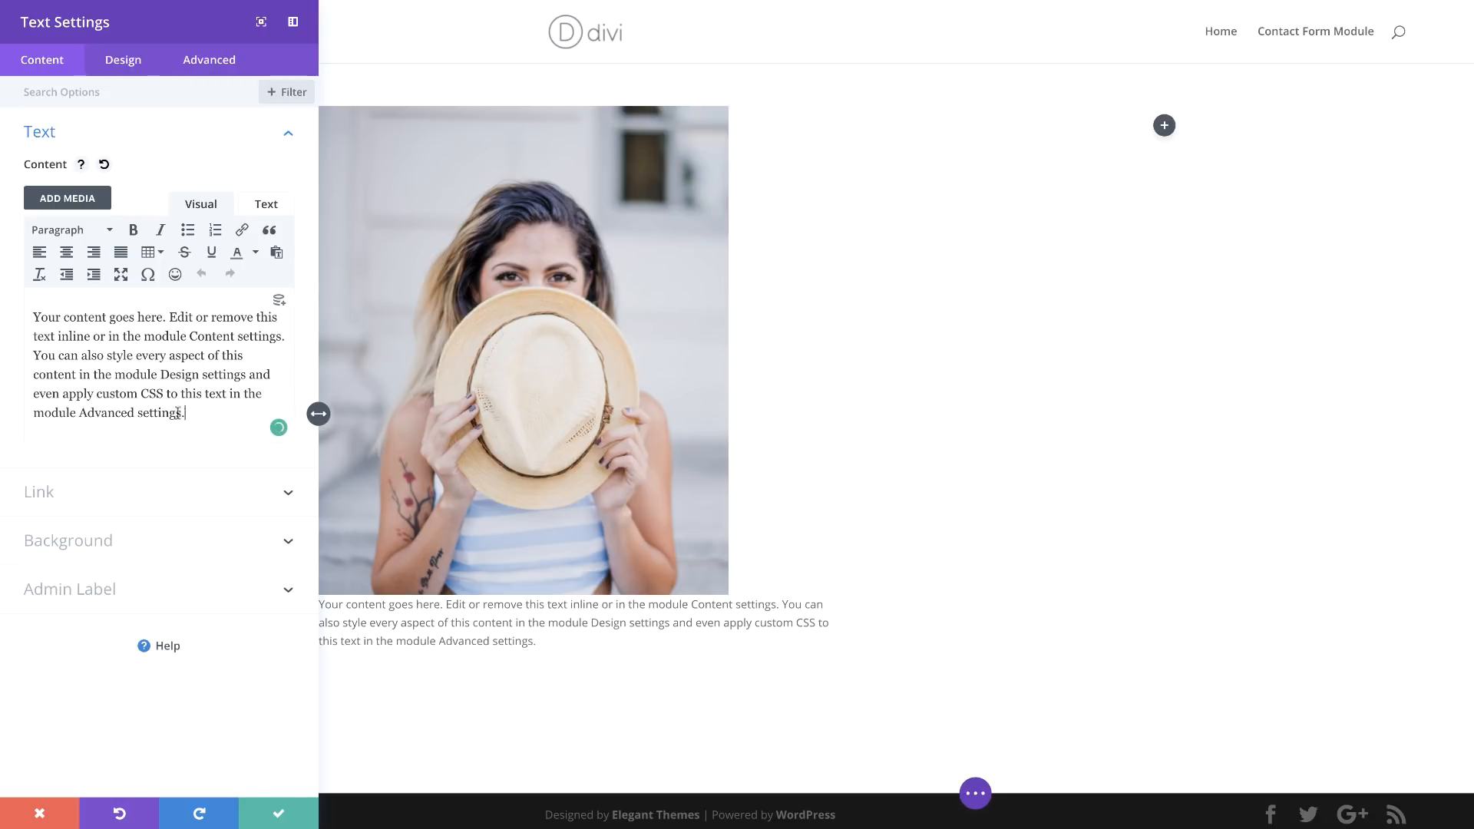
# Replace the placeholder text with the person's first name and a second paragraph reading "CEO Elegant Themes"
pyautogui.moveTo(188, 415); pyautogui.dragTo(68, 303)
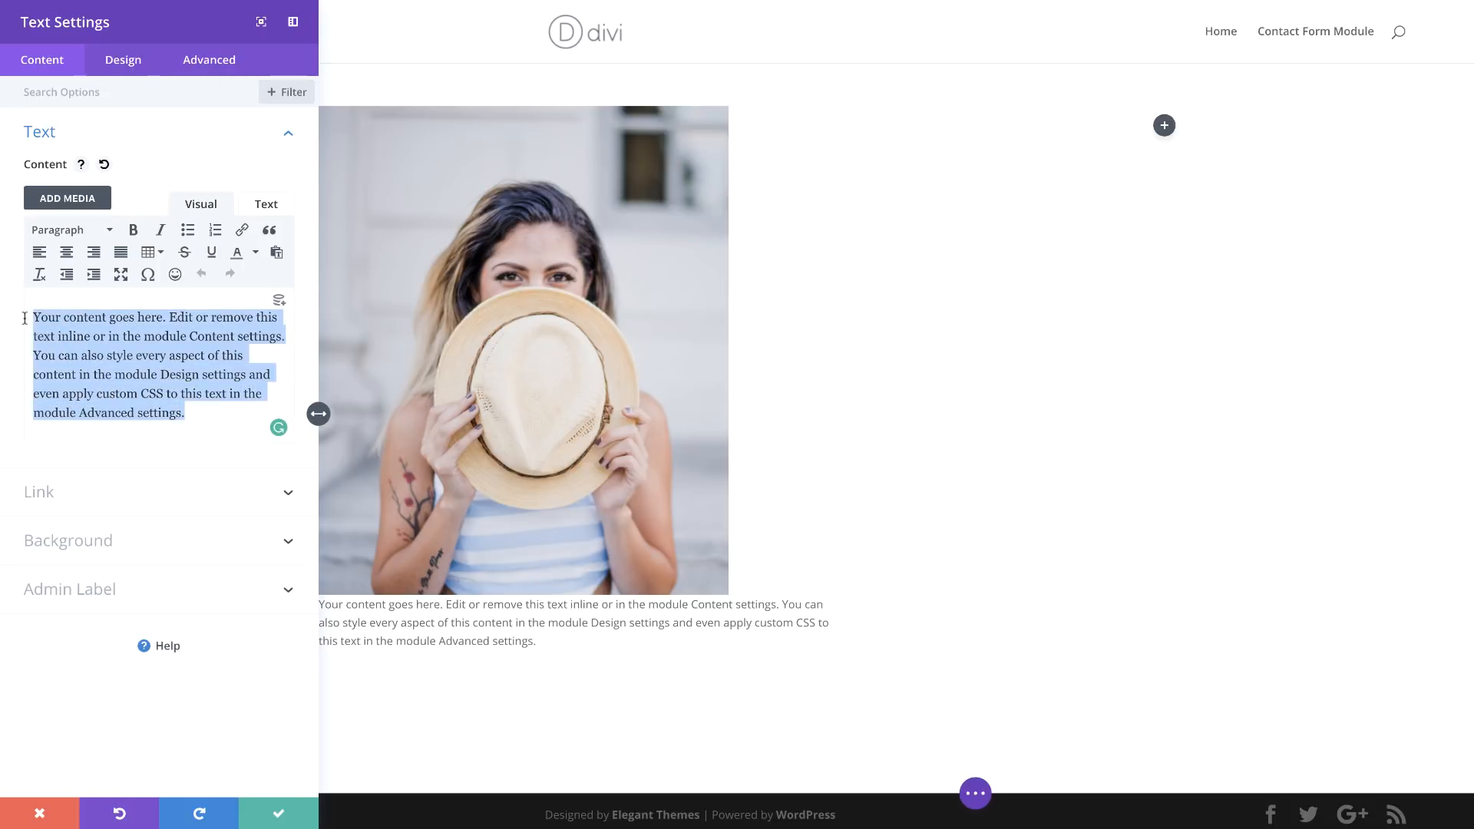
pyautogui.write('Sa')
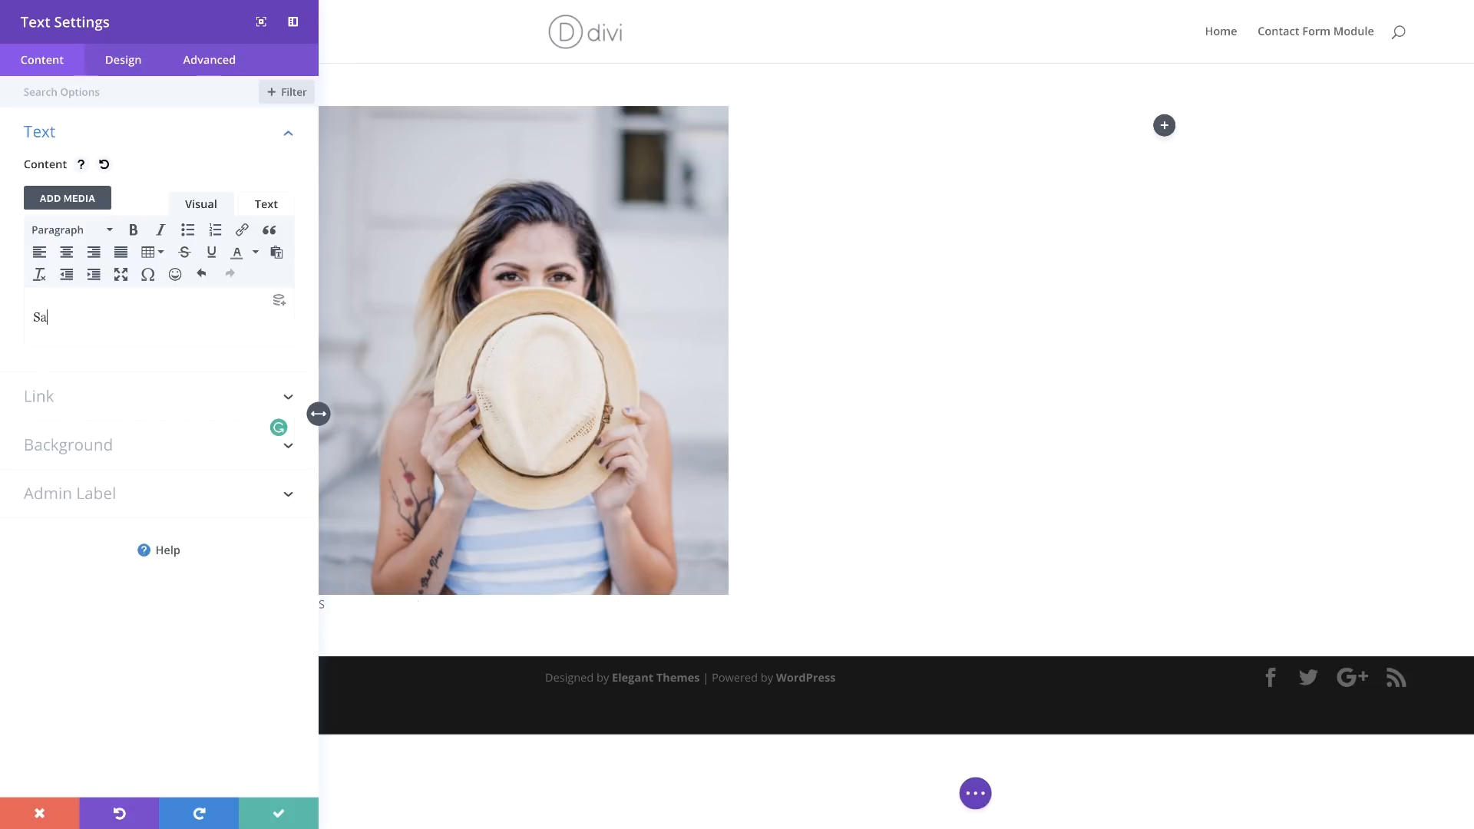
pyautogui.write('mantha')
pyautogui.press('Return')
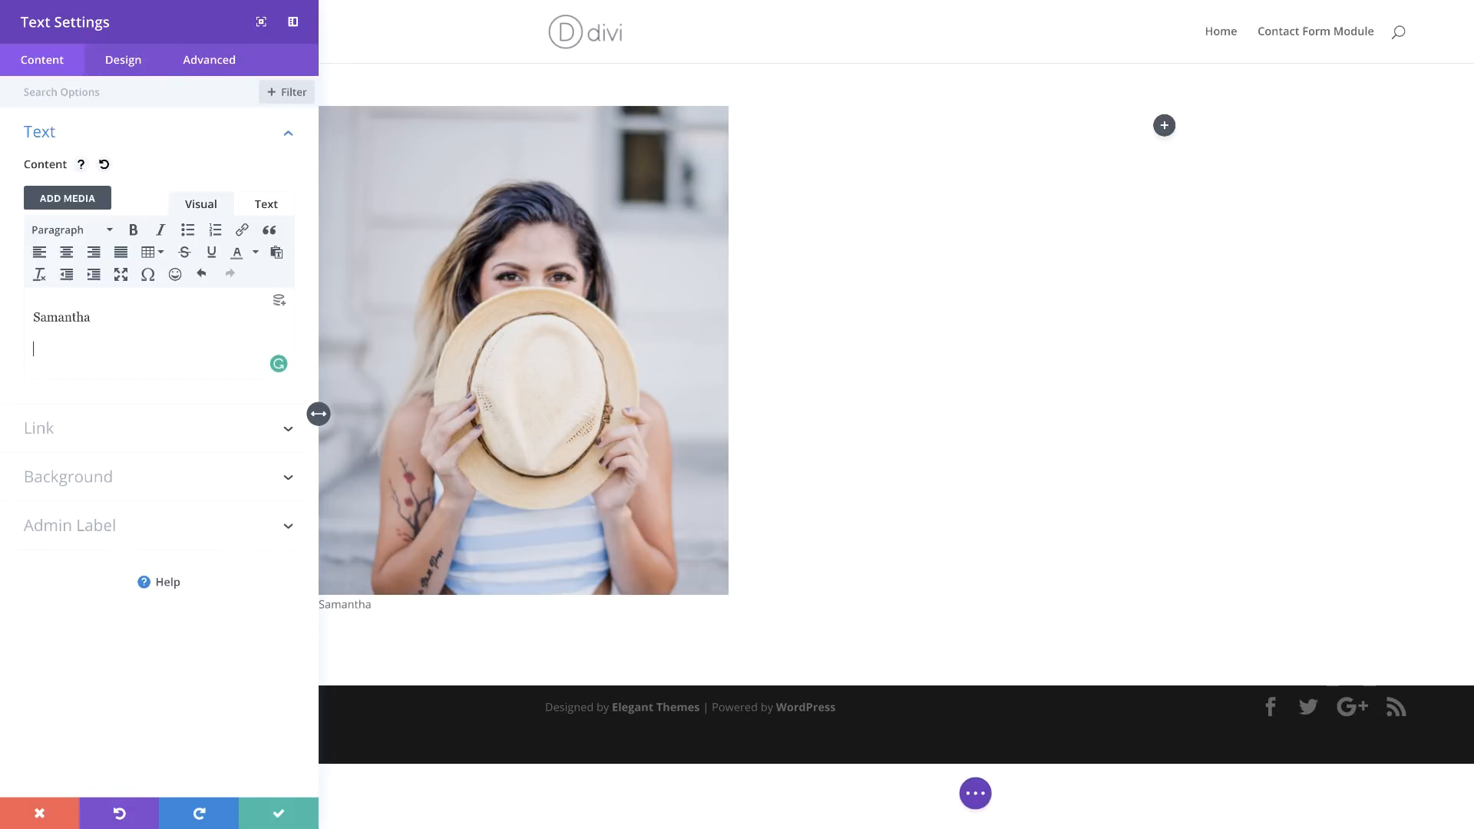
pyautogui.write('CEO Elegant Themes')
# Give the Text module a transparent white default background color, rgba(255,255,255,0)
pyautogui.click(102, 486)
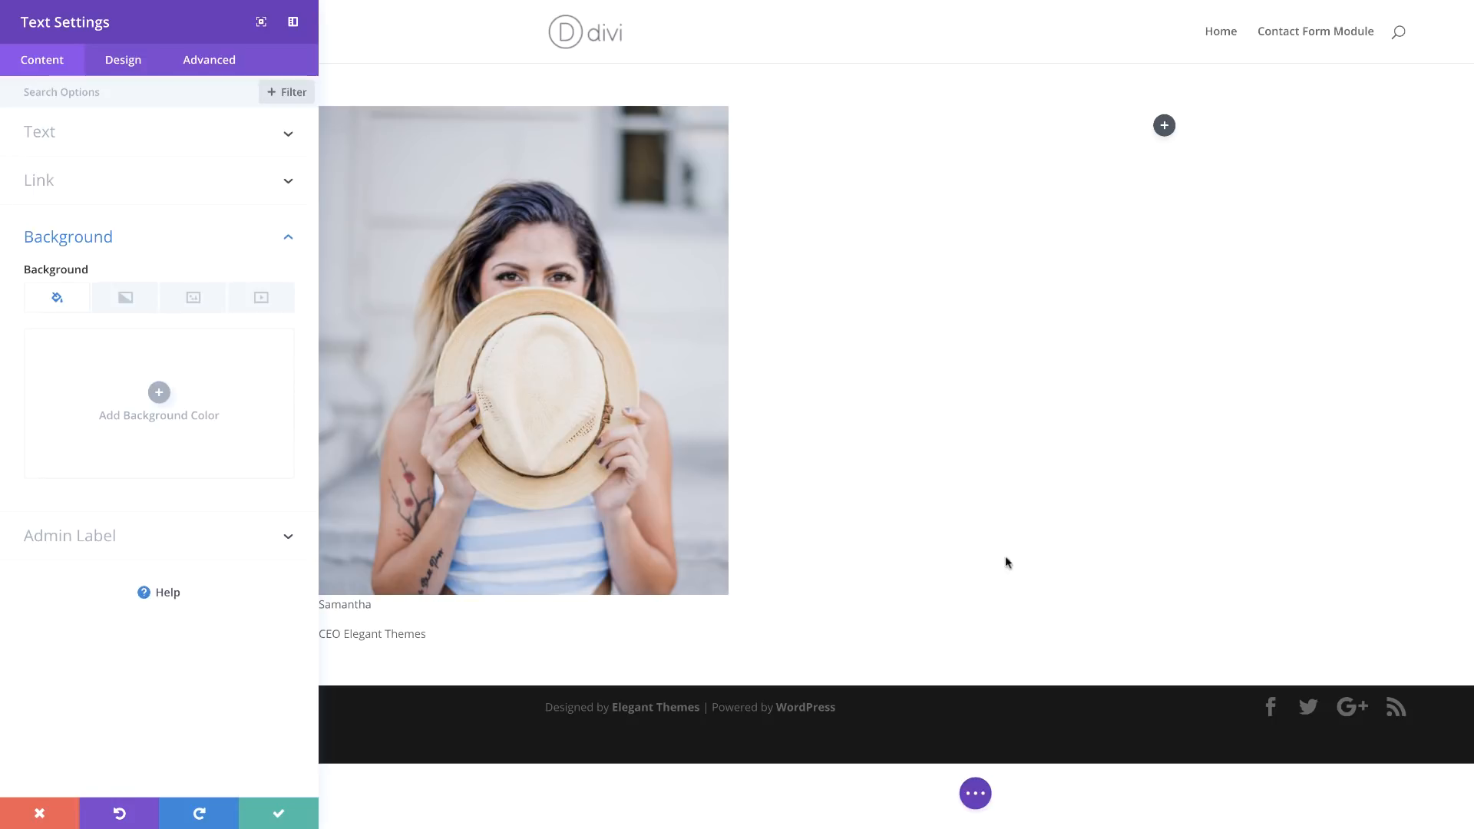
pyautogui.click(159, 392)
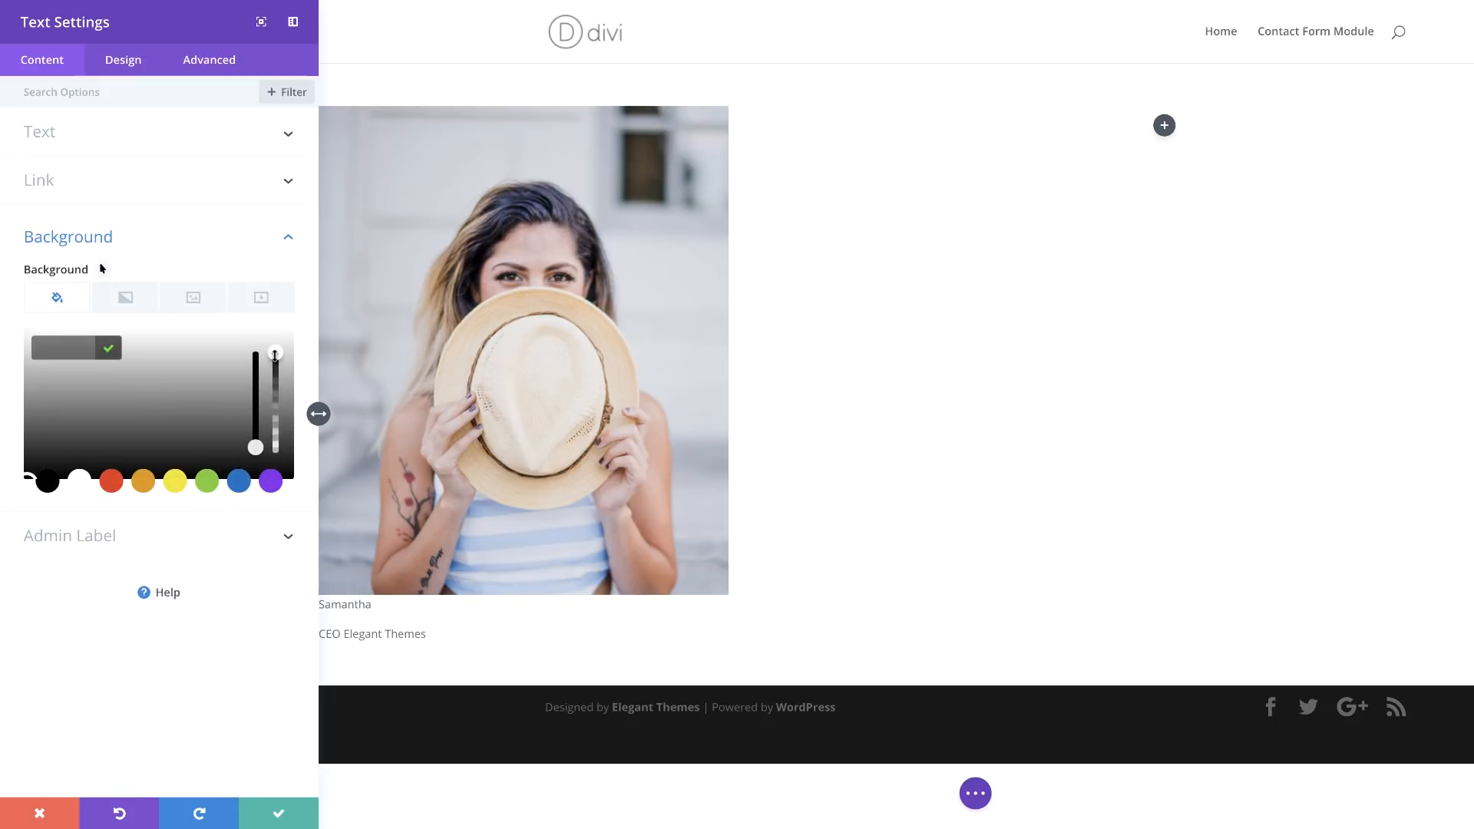
pyautogui.moveTo(275, 354); pyautogui.dragTo(274, 370)
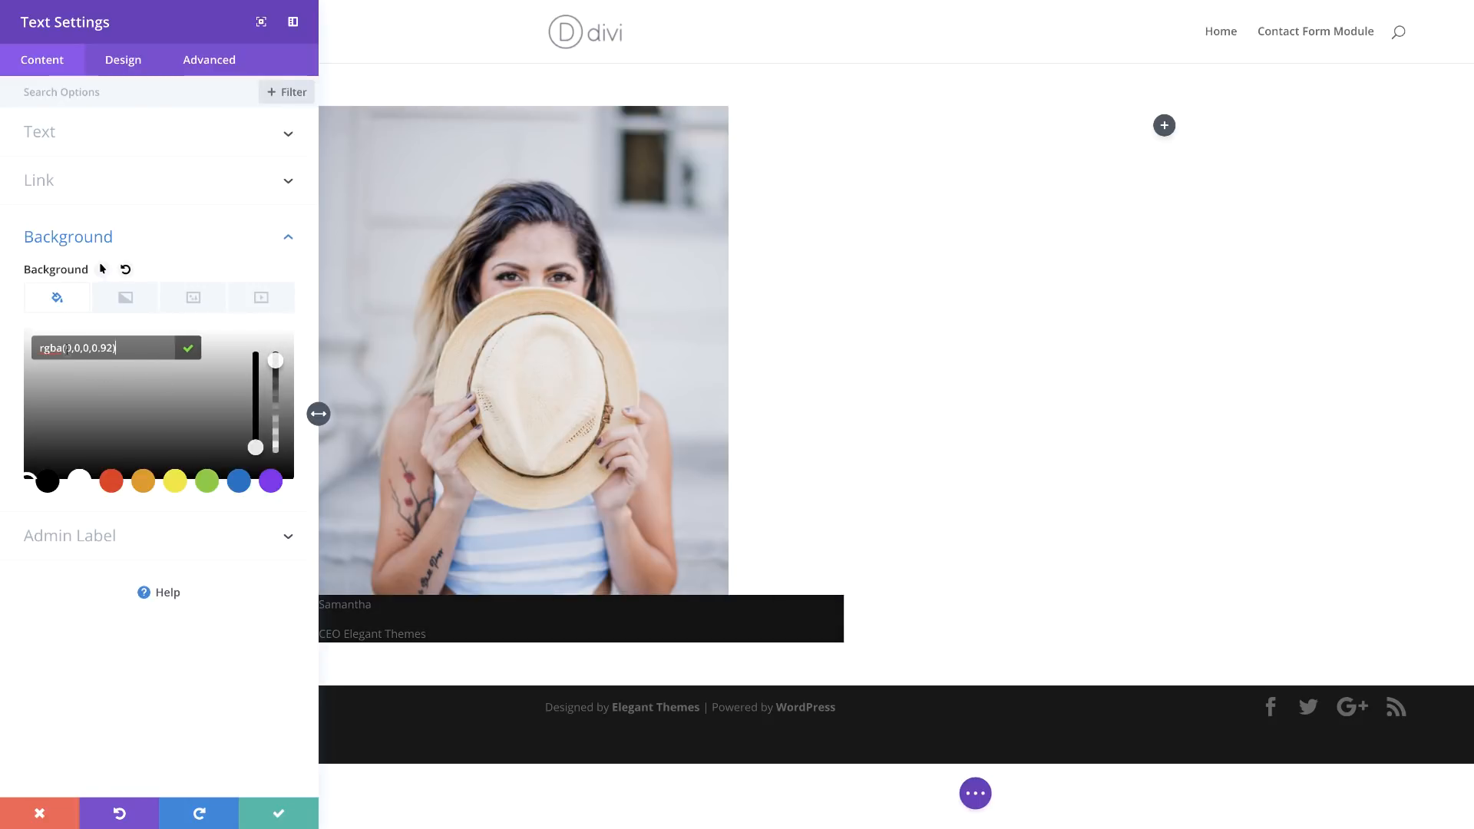
pyautogui.moveTo(90, 348); pyautogui.dragTo(110, 347)
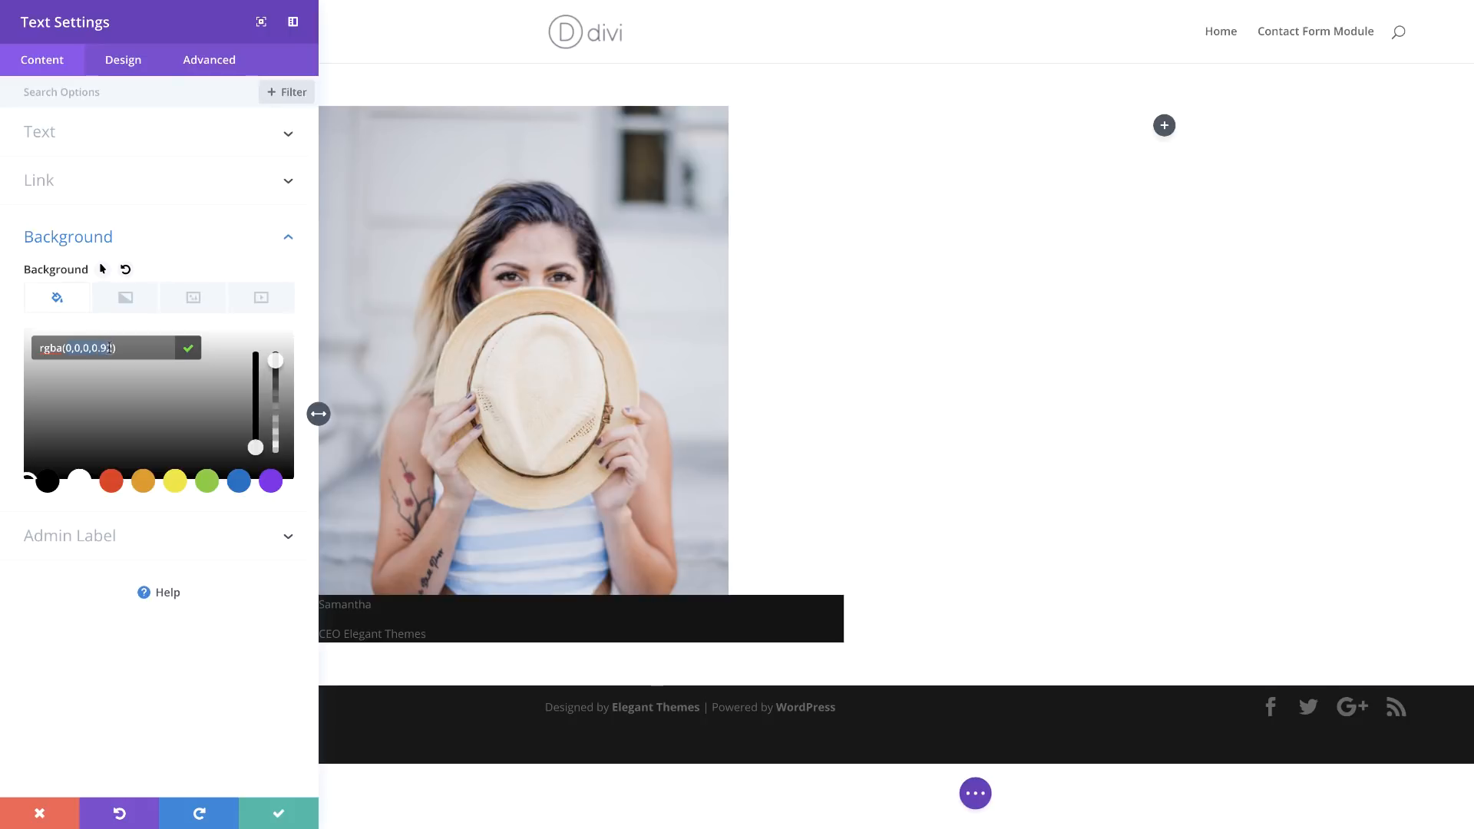
pyautogui.write('255,255,255,0')
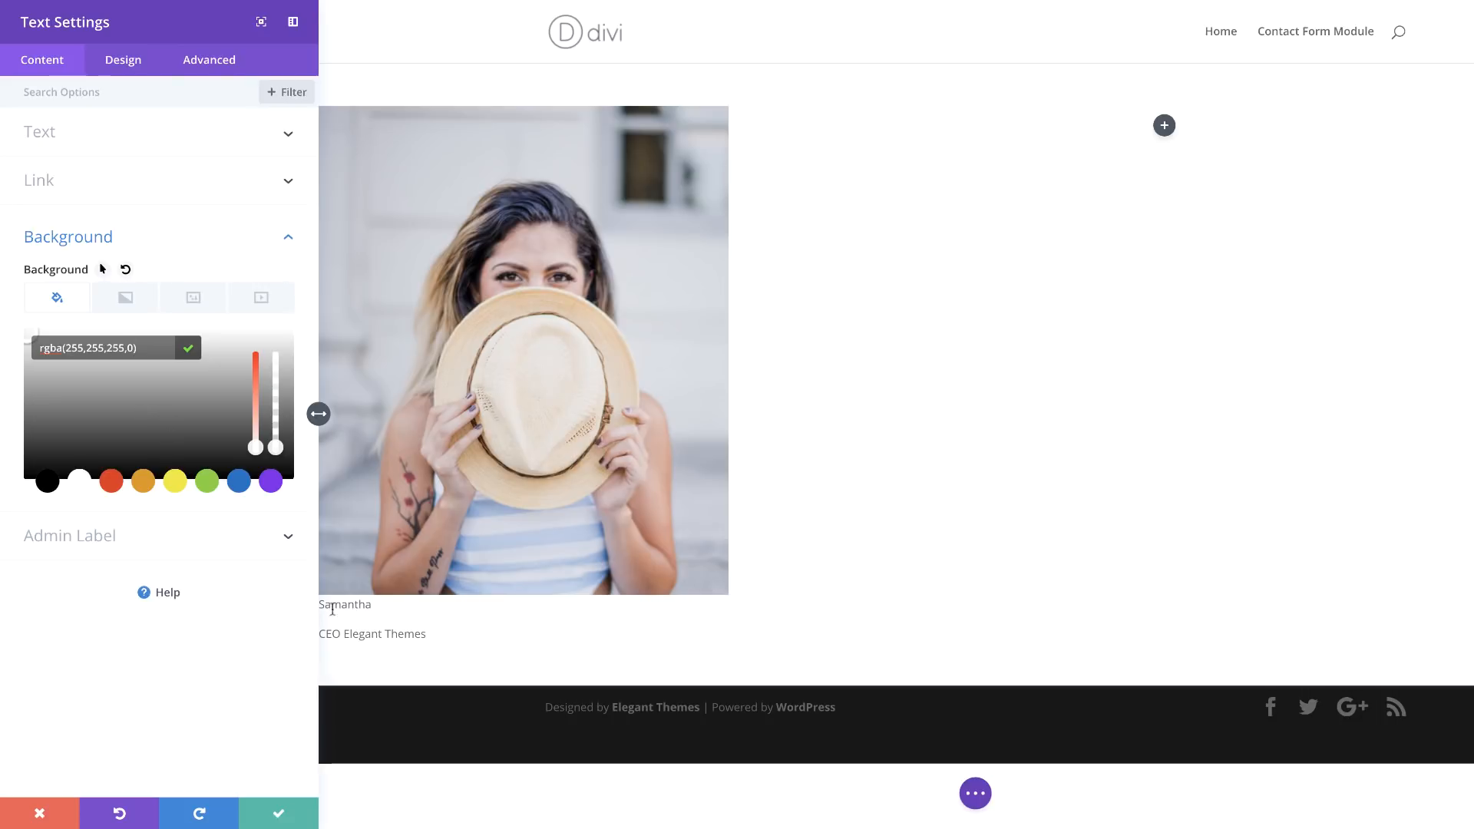
# Enable hover options for the Text module's background and set the hover color to #0f1bff, fully opaque
pyautogui.click(102, 270)
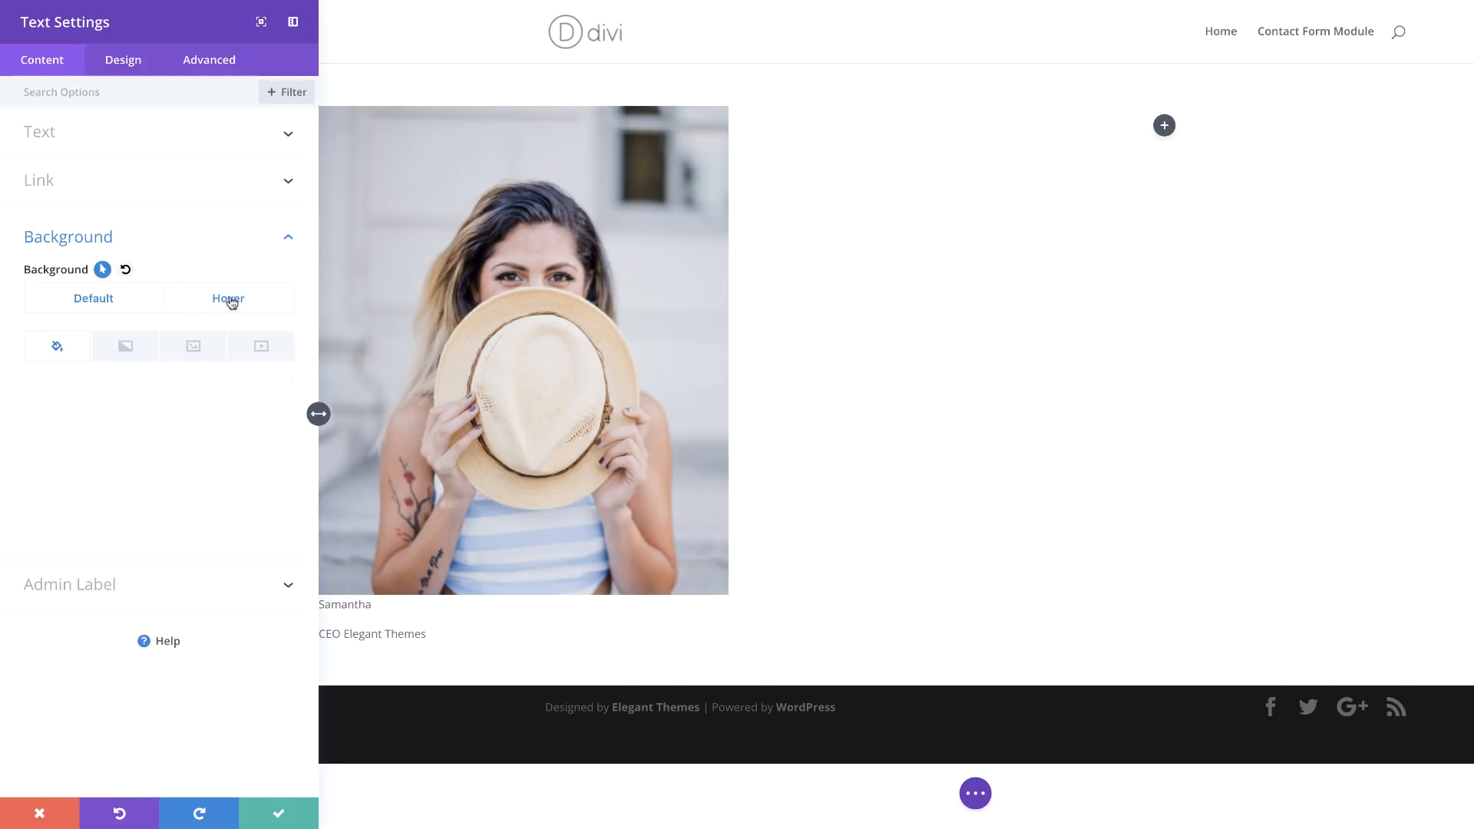
pyautogui.click(153, 435)
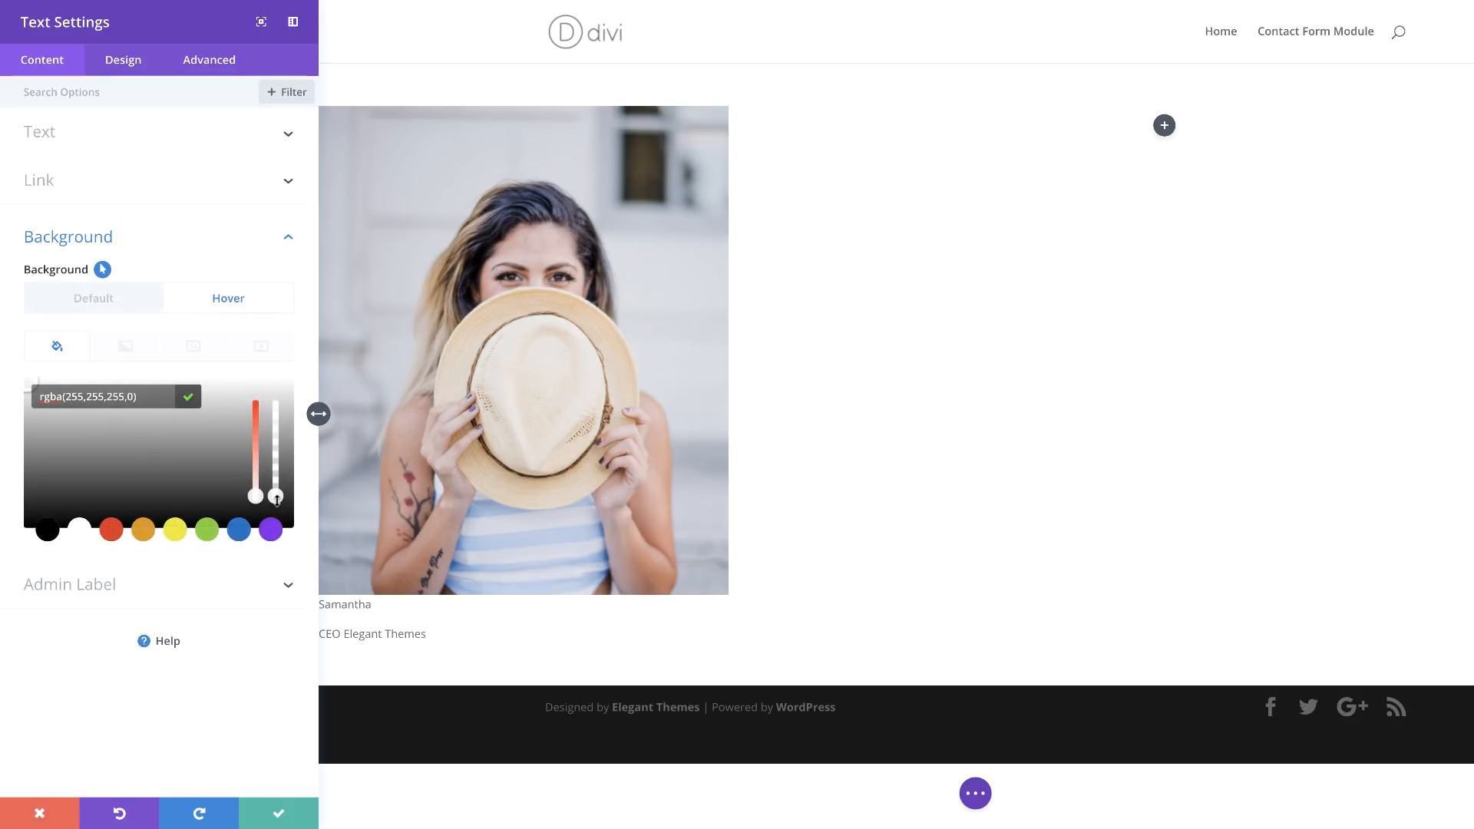
pyautogui.moveTo(278, 500); pyautogui.dragTo(282, 401)
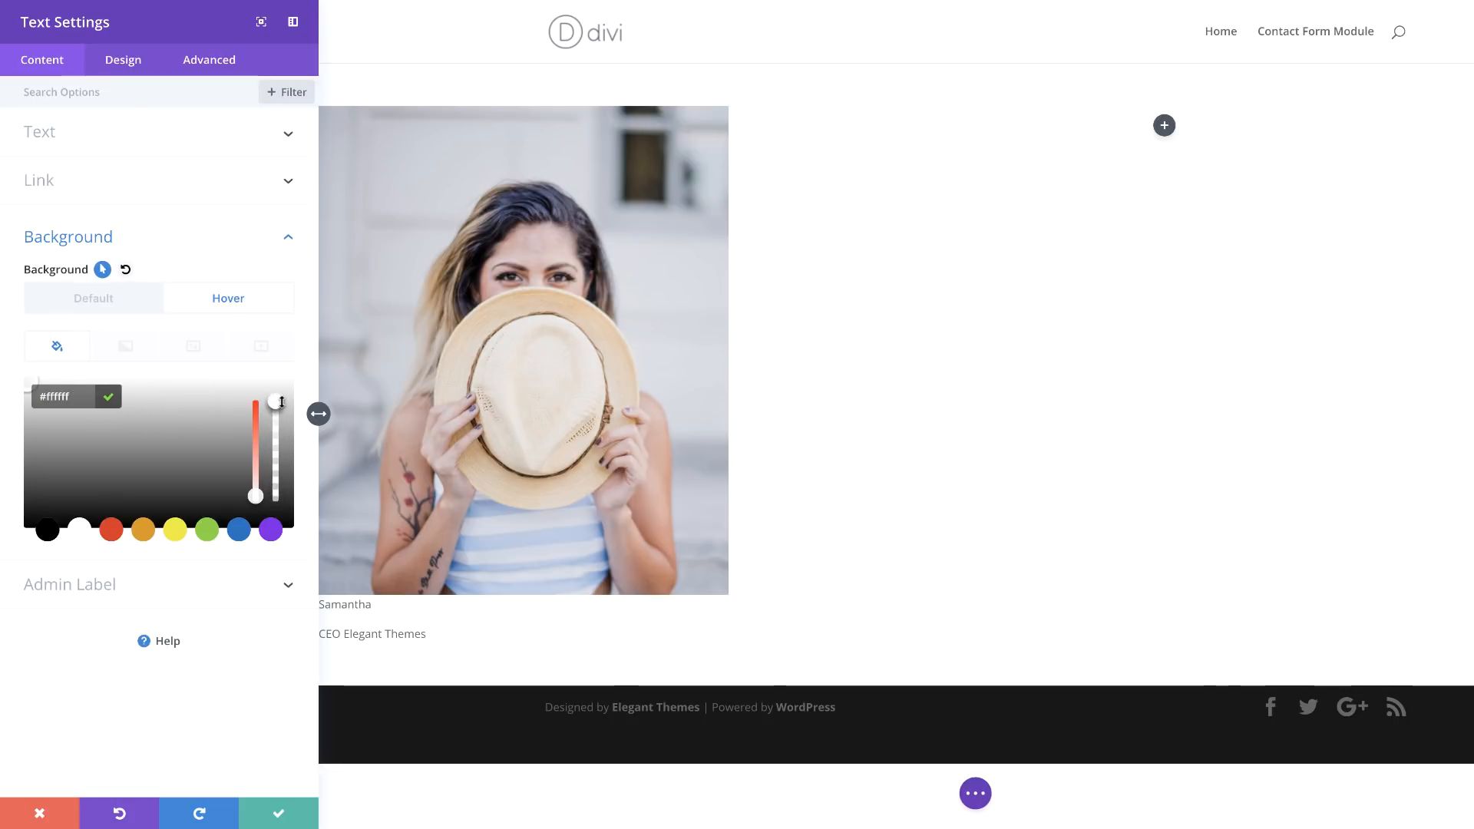
pyautogui.click(63, 396)
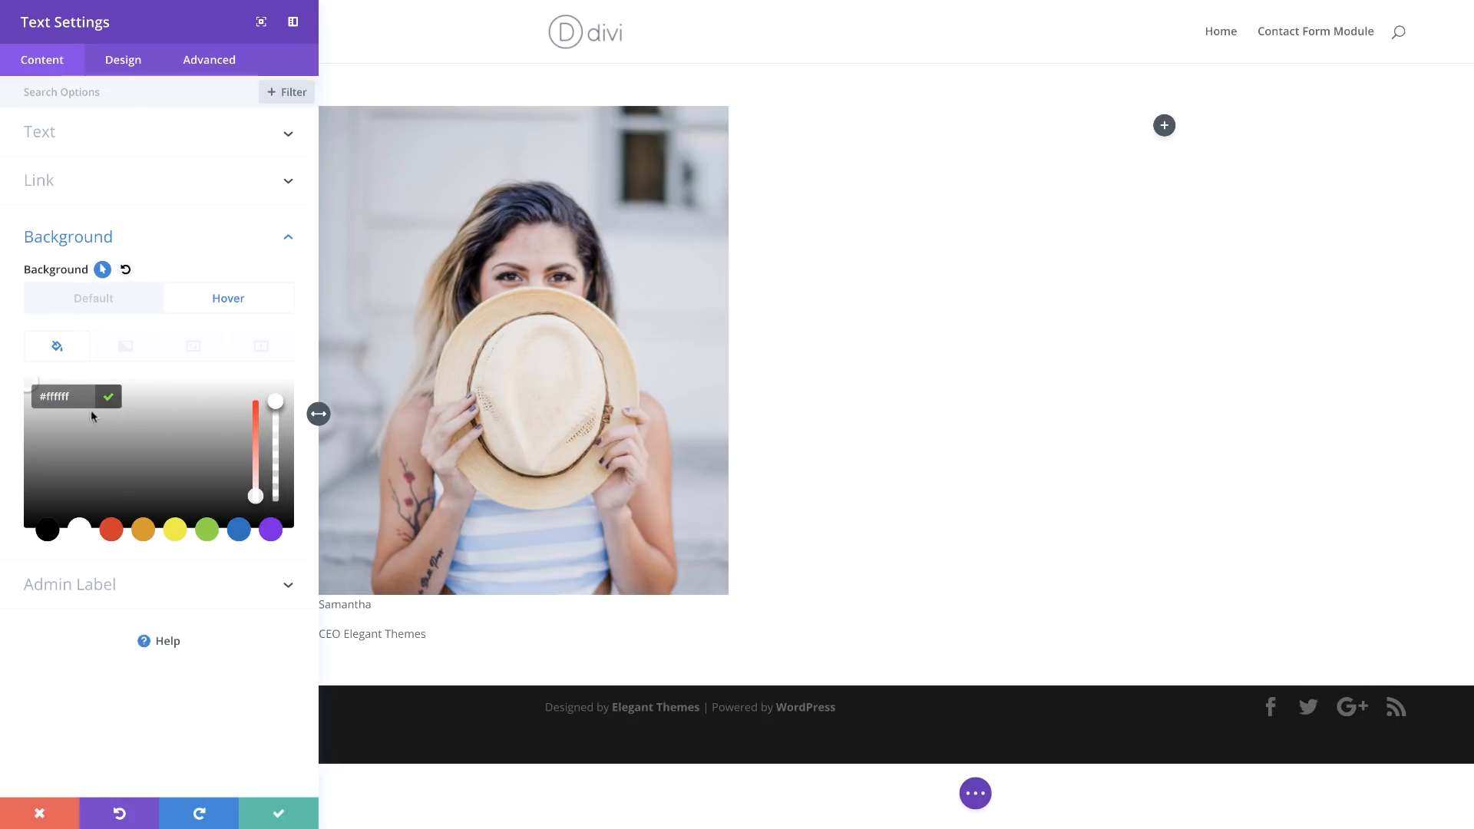
pyautogui.tripleClick(58, 397)
pyautogui.write('#0f1bff')
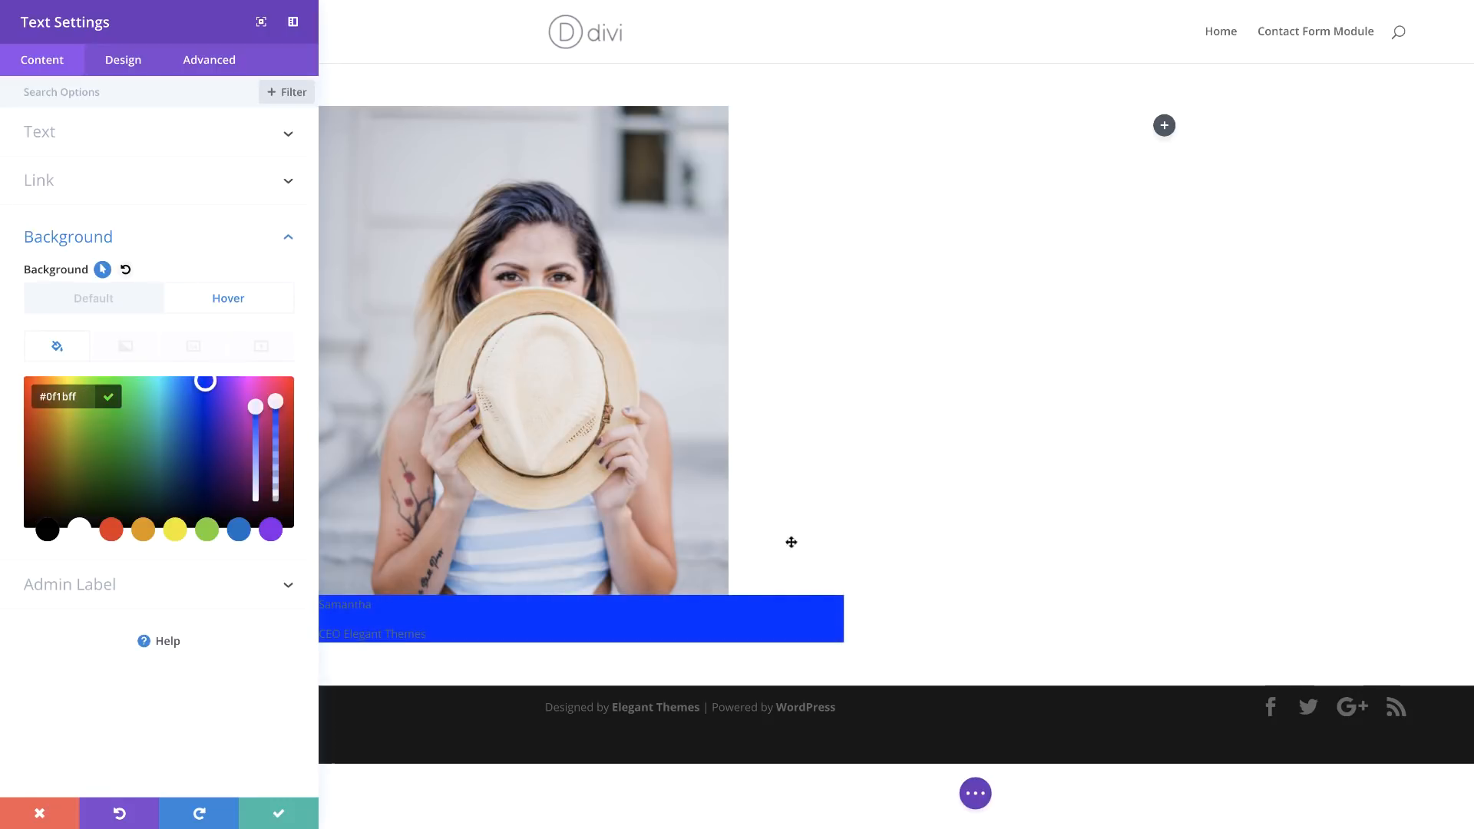
pyautogui.click(95, 305)
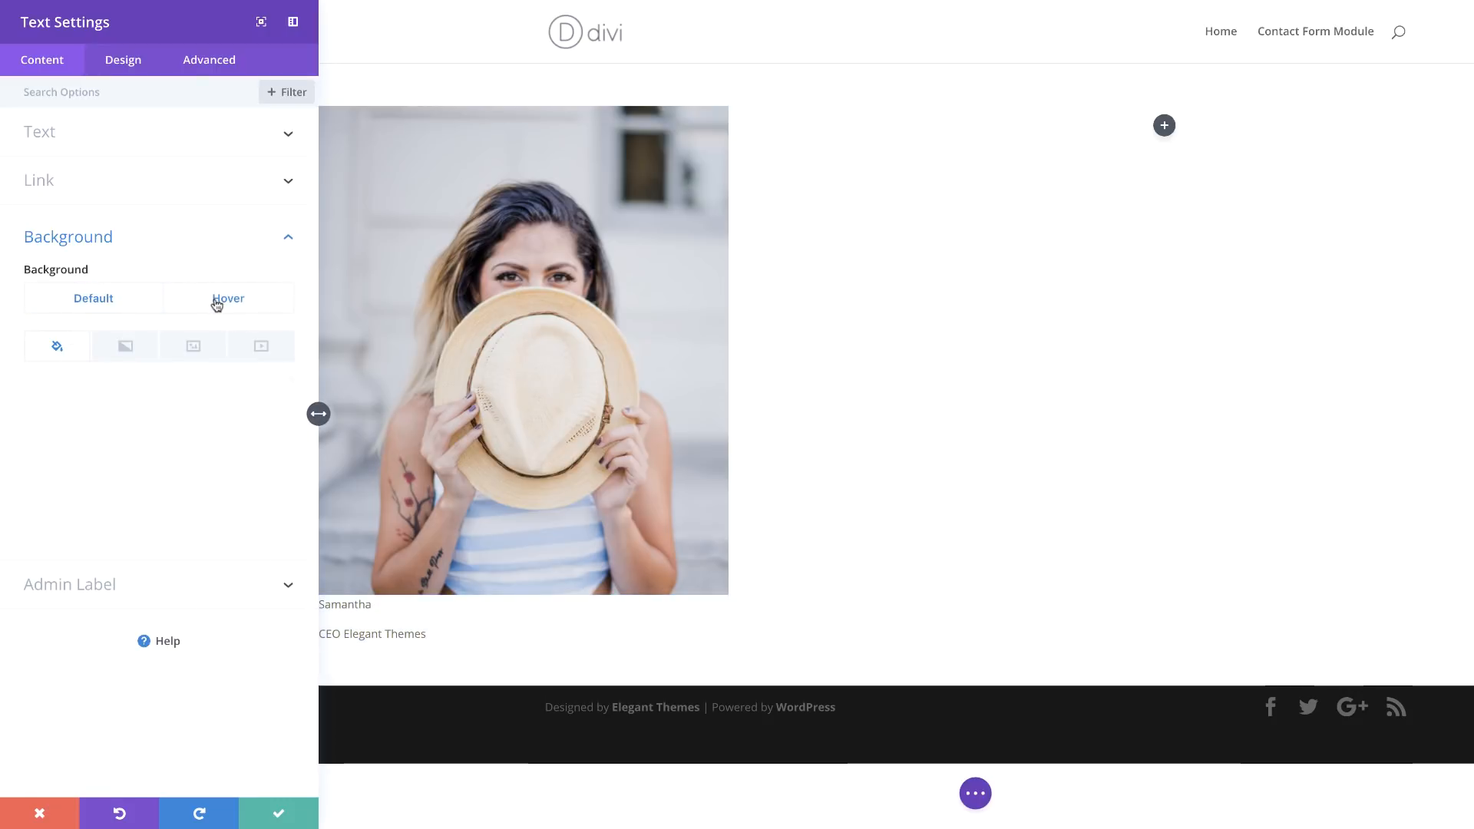
# Style the Text module's default body text with white color, 0px text size and 0em line height
pyautogui.click(214, 303)
pyautogui.click(129, 304)
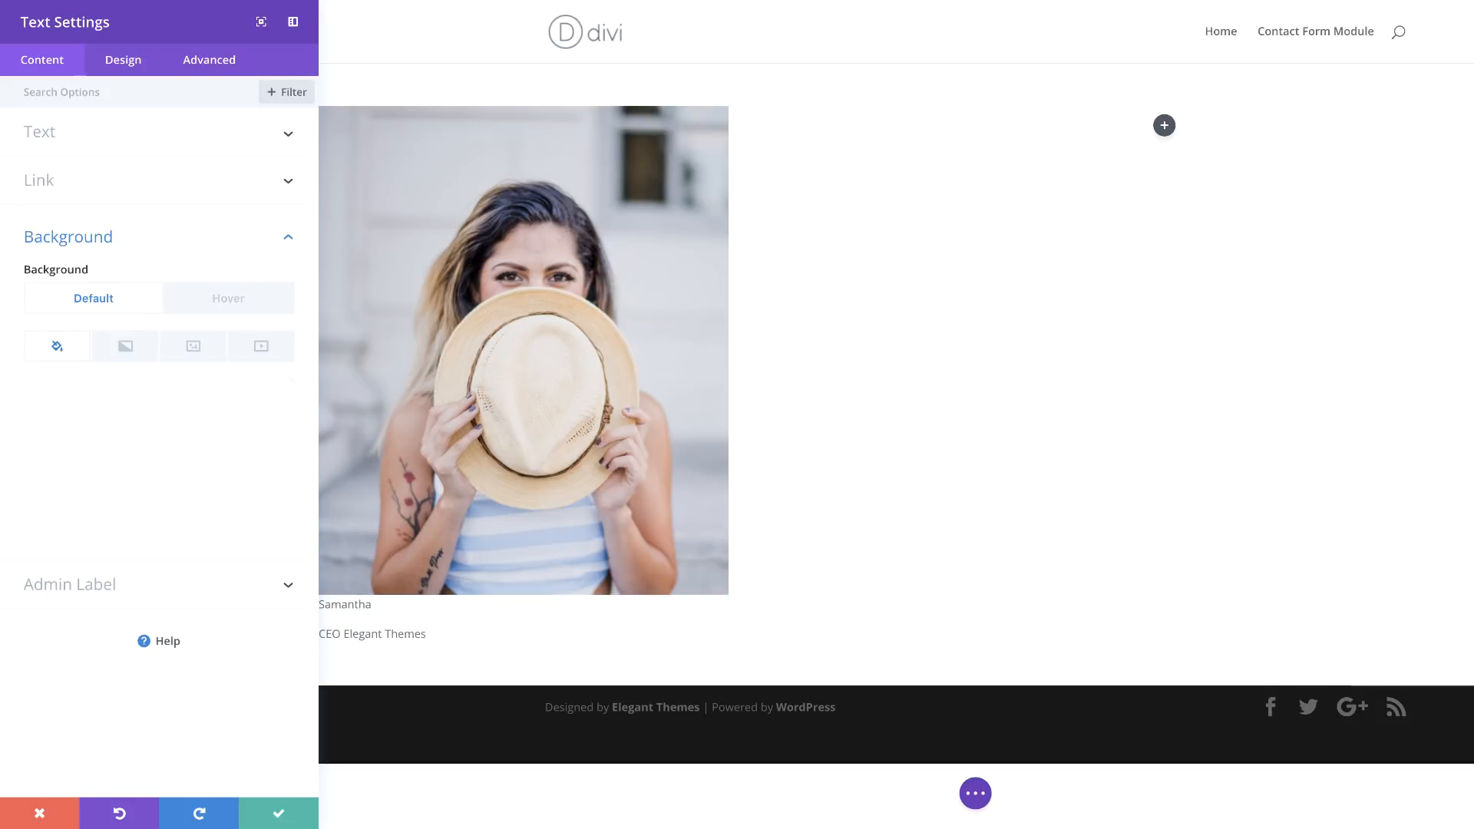
pyautogui.click(121, 61)
pyautogui.click(46, 134)
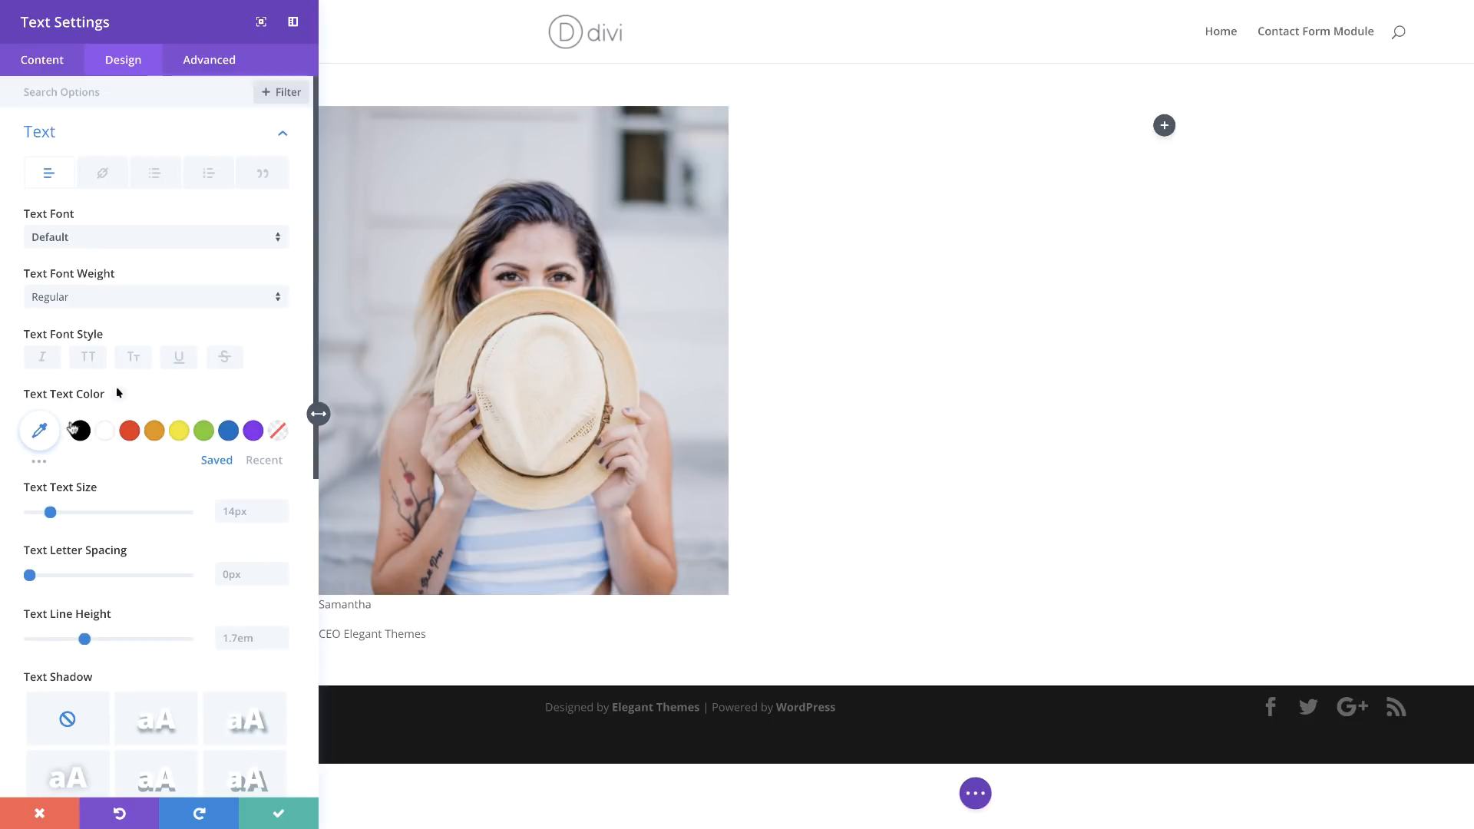
pyautogui.click(105, 431)
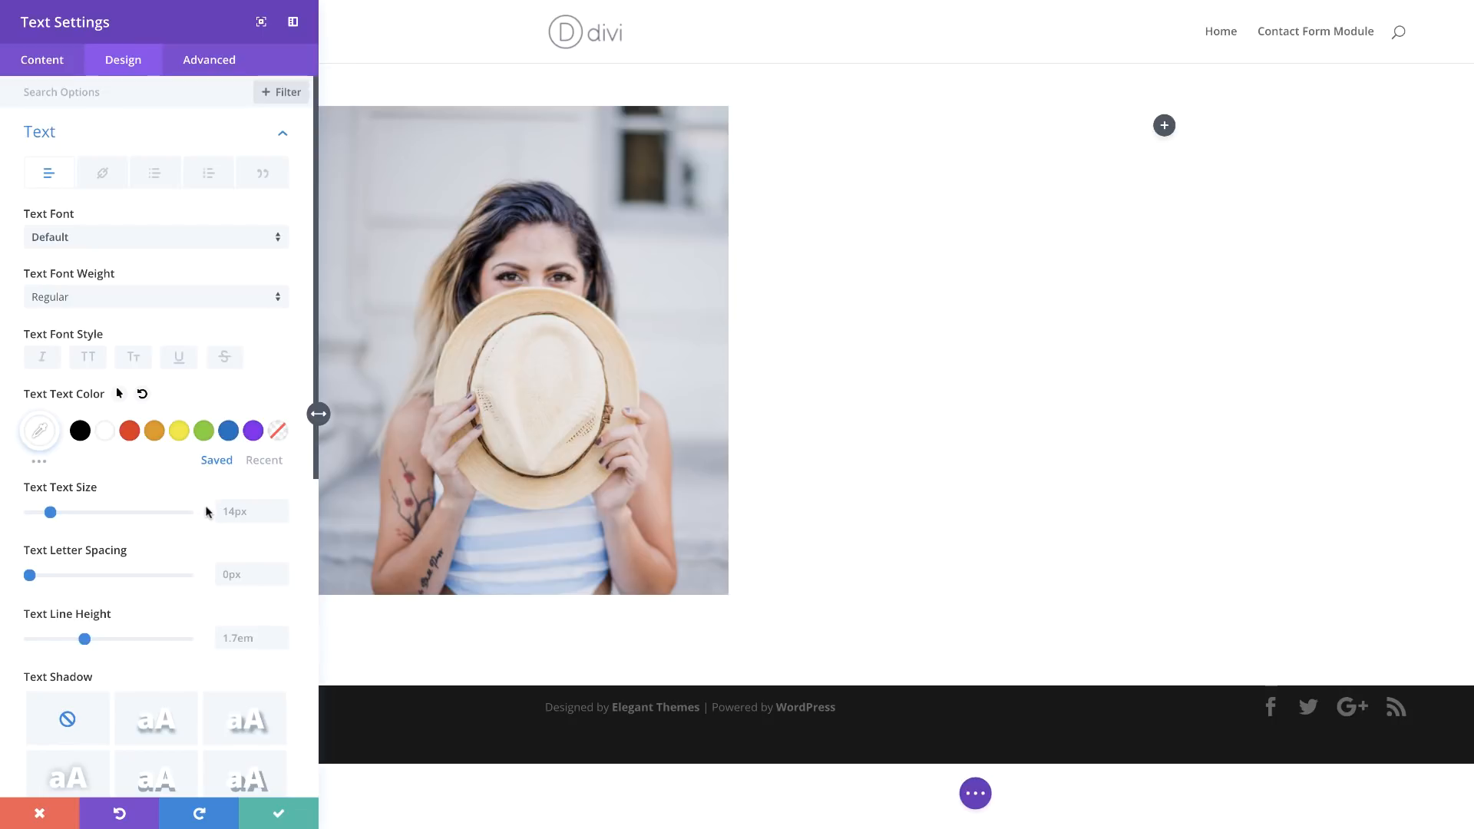
pyautogui.click(240, 512)
pyautogui.write('0')
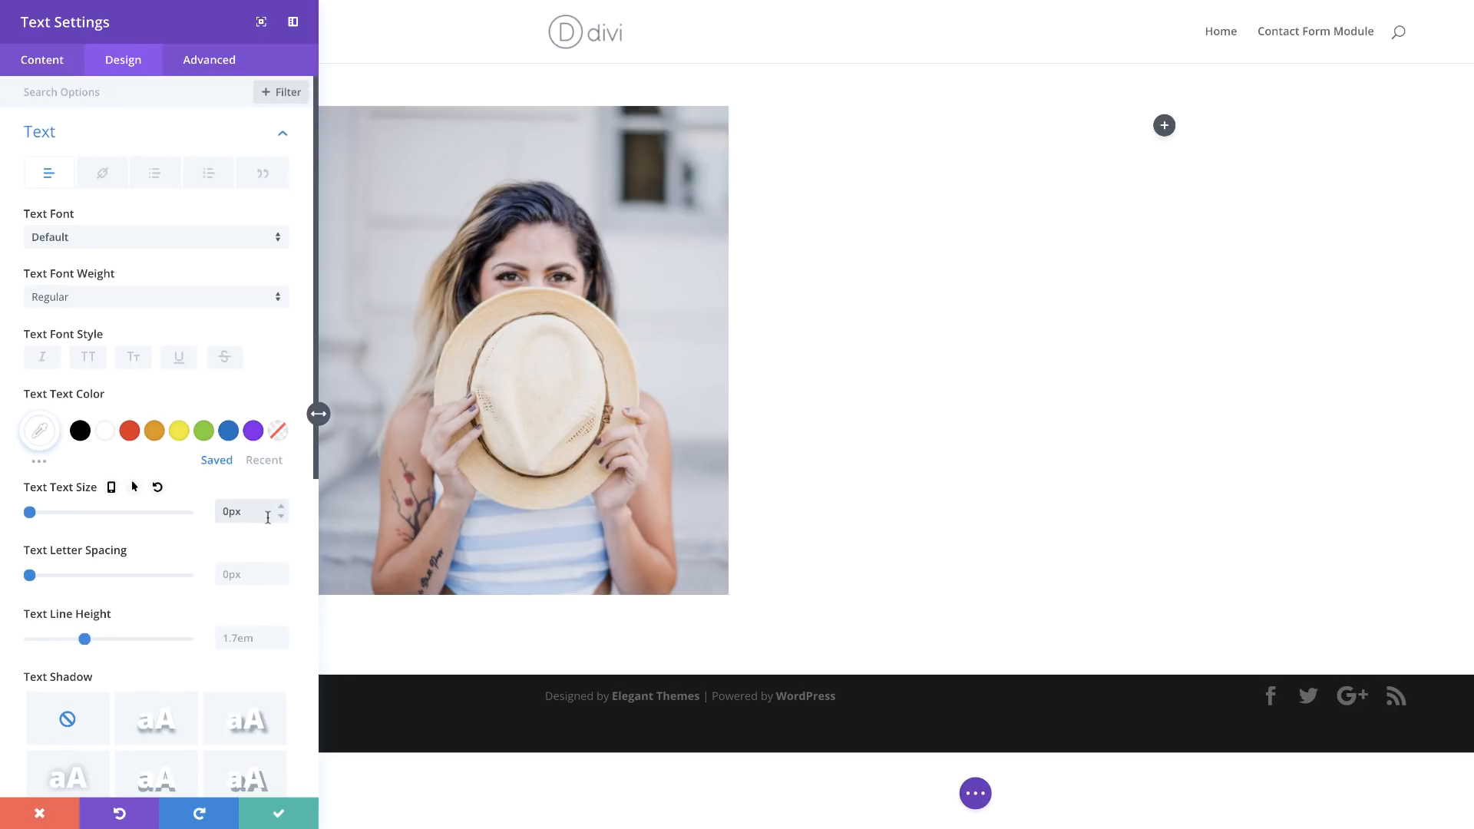
pyautogui.click(240, 638)
pyautogui.write('0em')
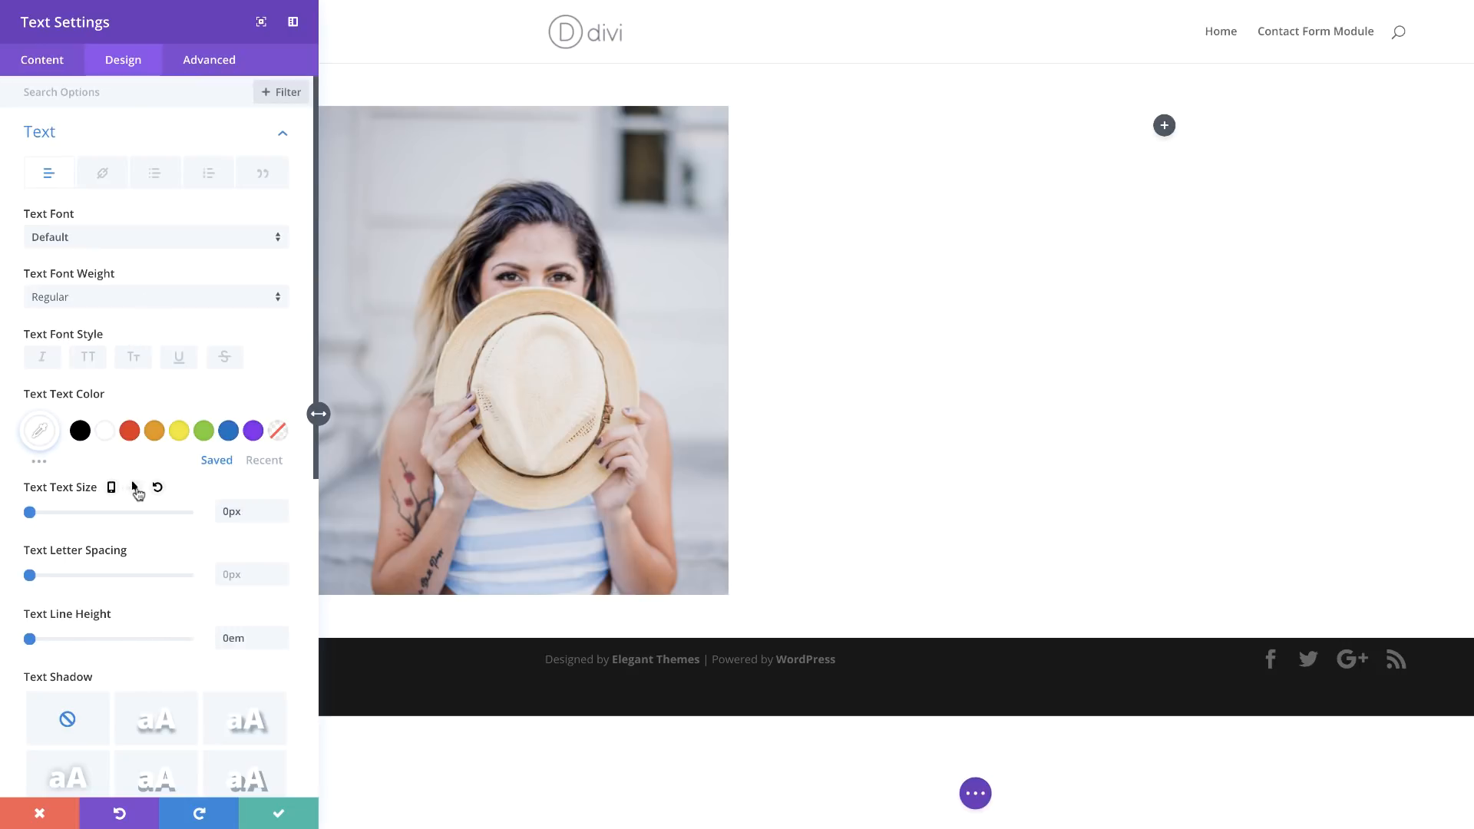
# Enable hover options for the body text size with a 19px hover value, and set the text line height to 2em
pyautogui.click(135, 489)
pyautogui.click(235, 519)
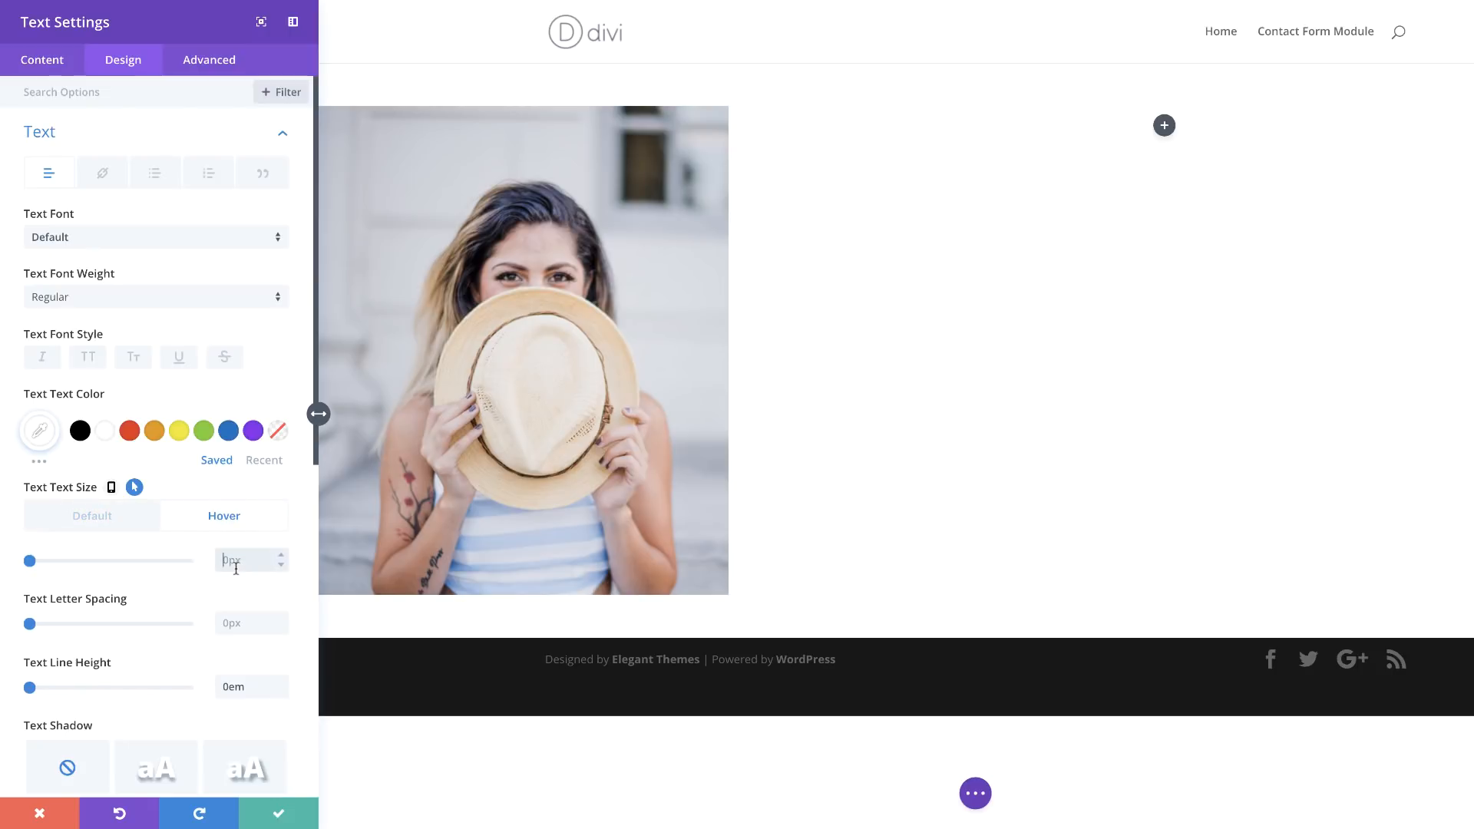
pyautogui.write('19')
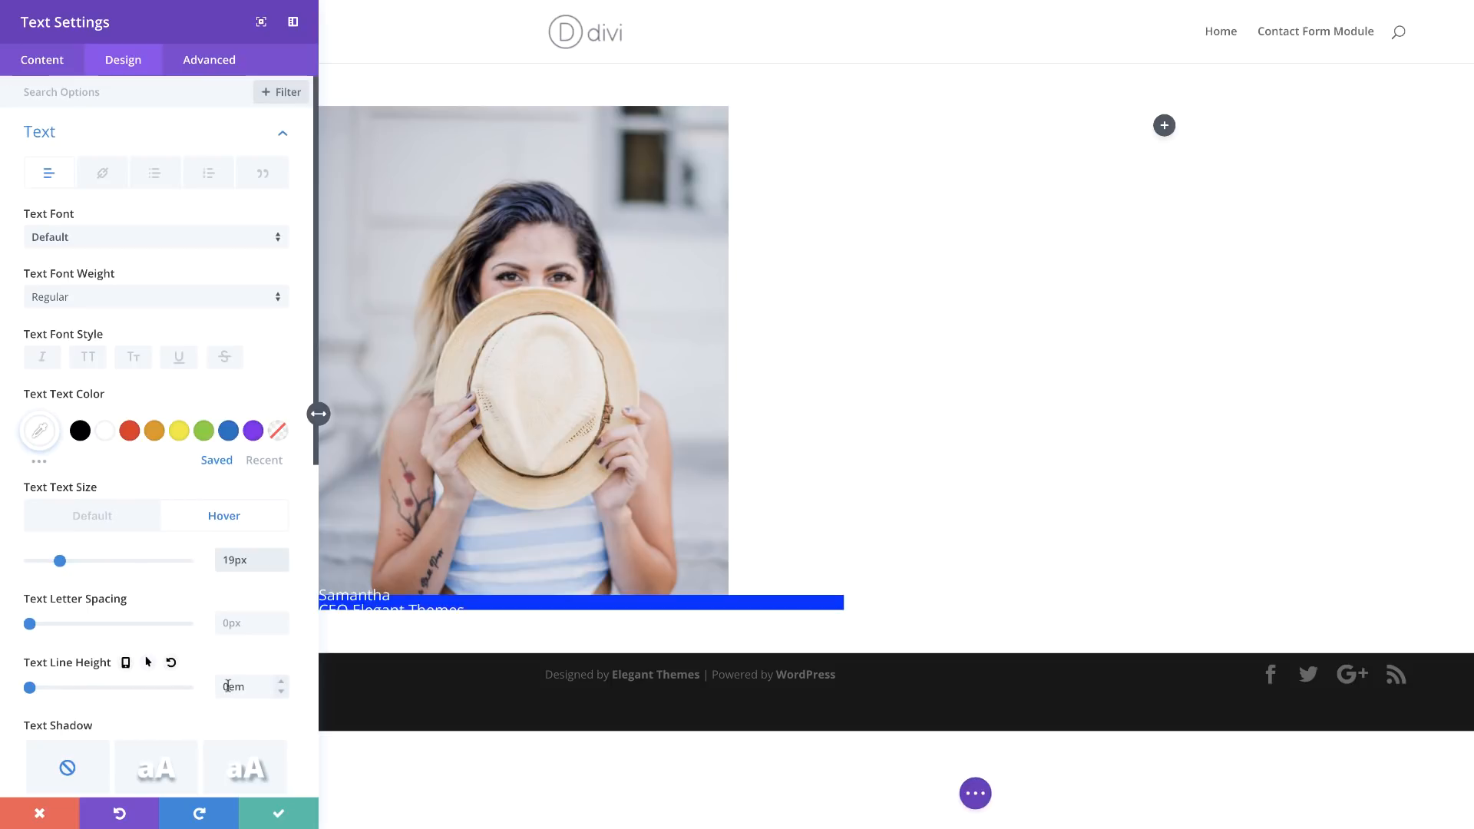
pyautogui.click(228, 685)
pyautogui.write('2')
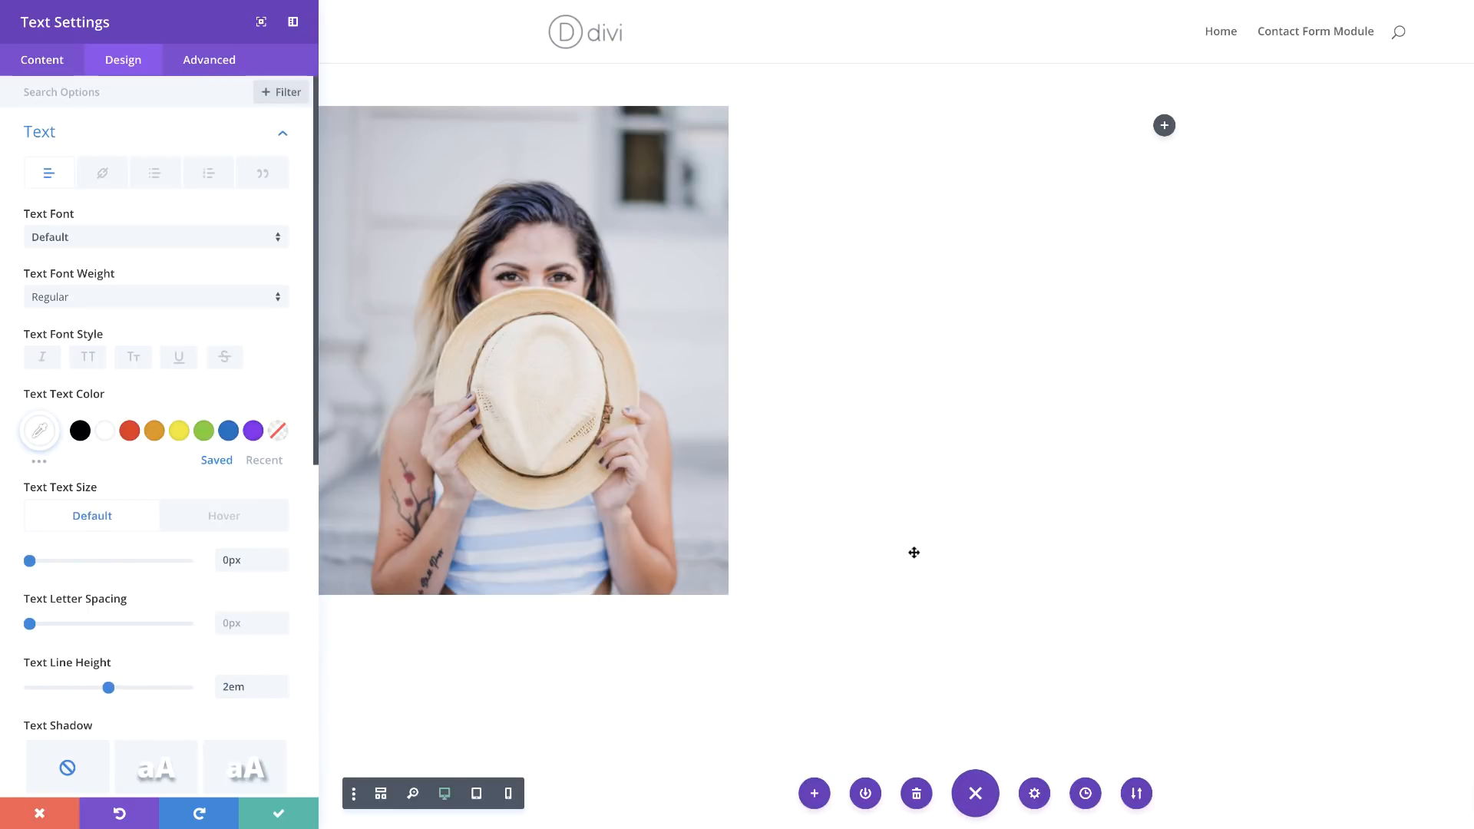
# Format the first-name line in the Text module's content as Heading 3
pyautogui.click(55, 68)
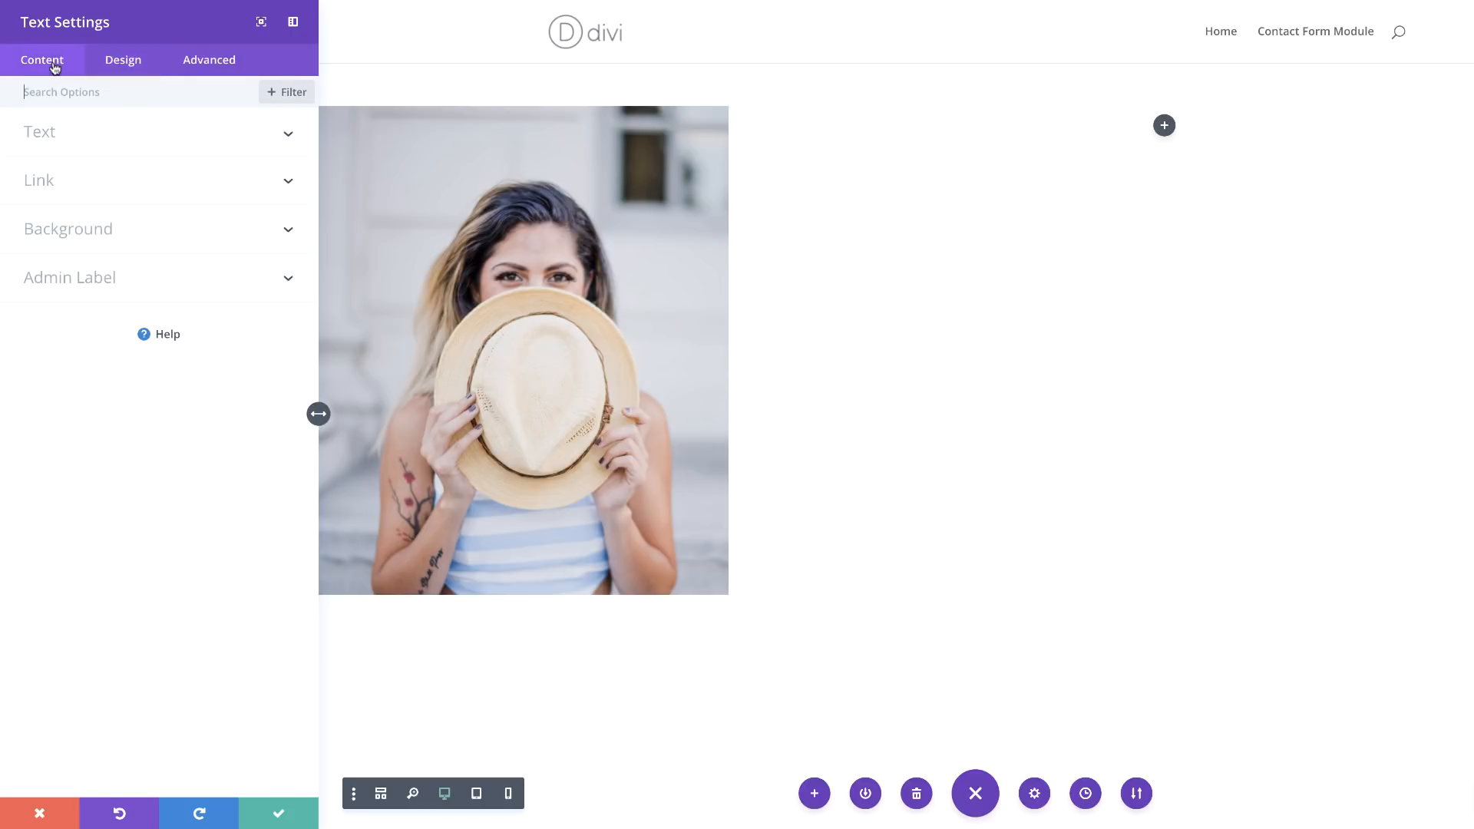
pyautogui.click(59, 135)
pyautogui.moveTo(92, 319); pyautogui.dragTo(14, 321)
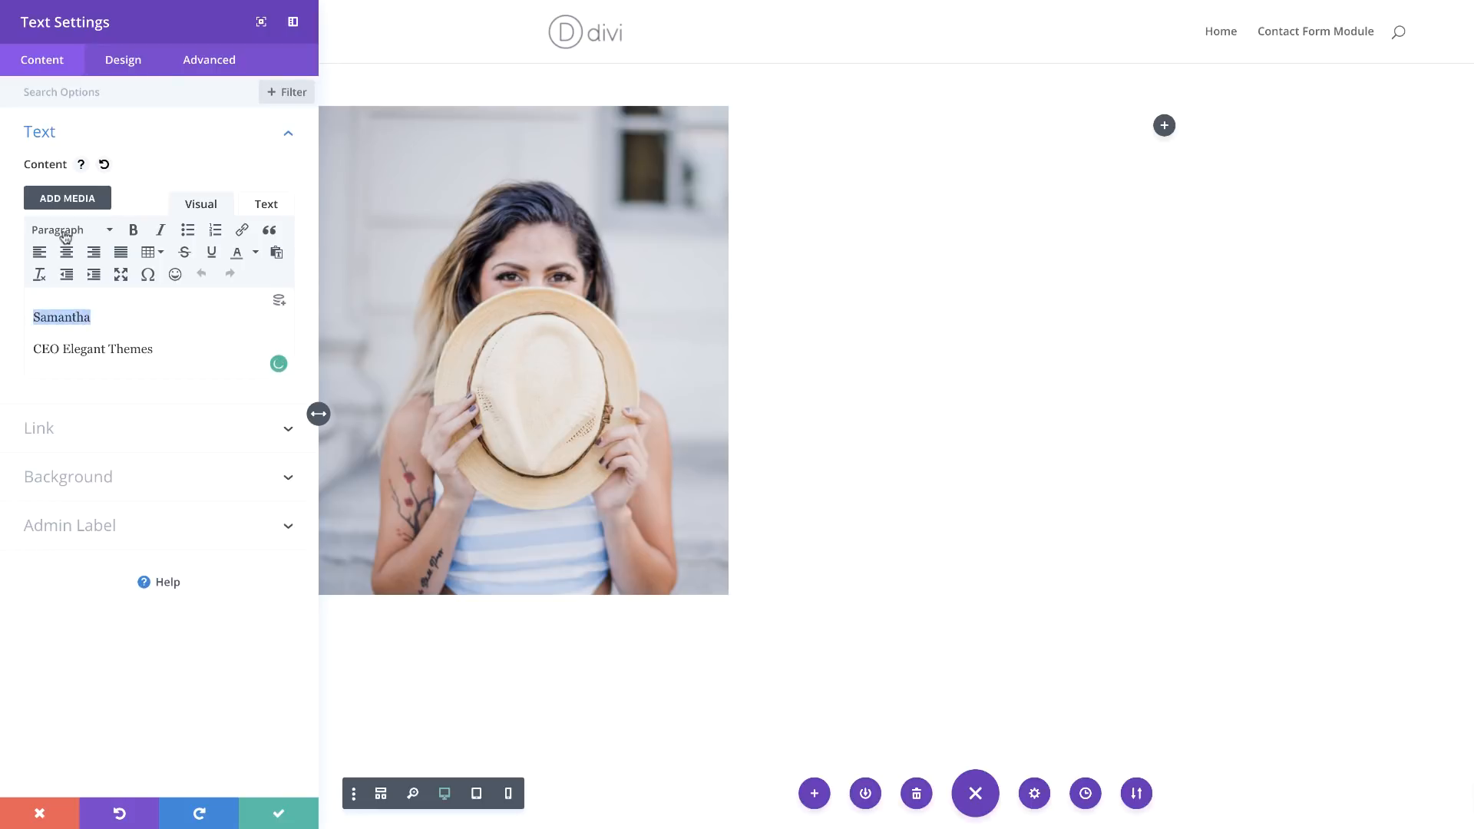
pyautogui.click(106, 232)
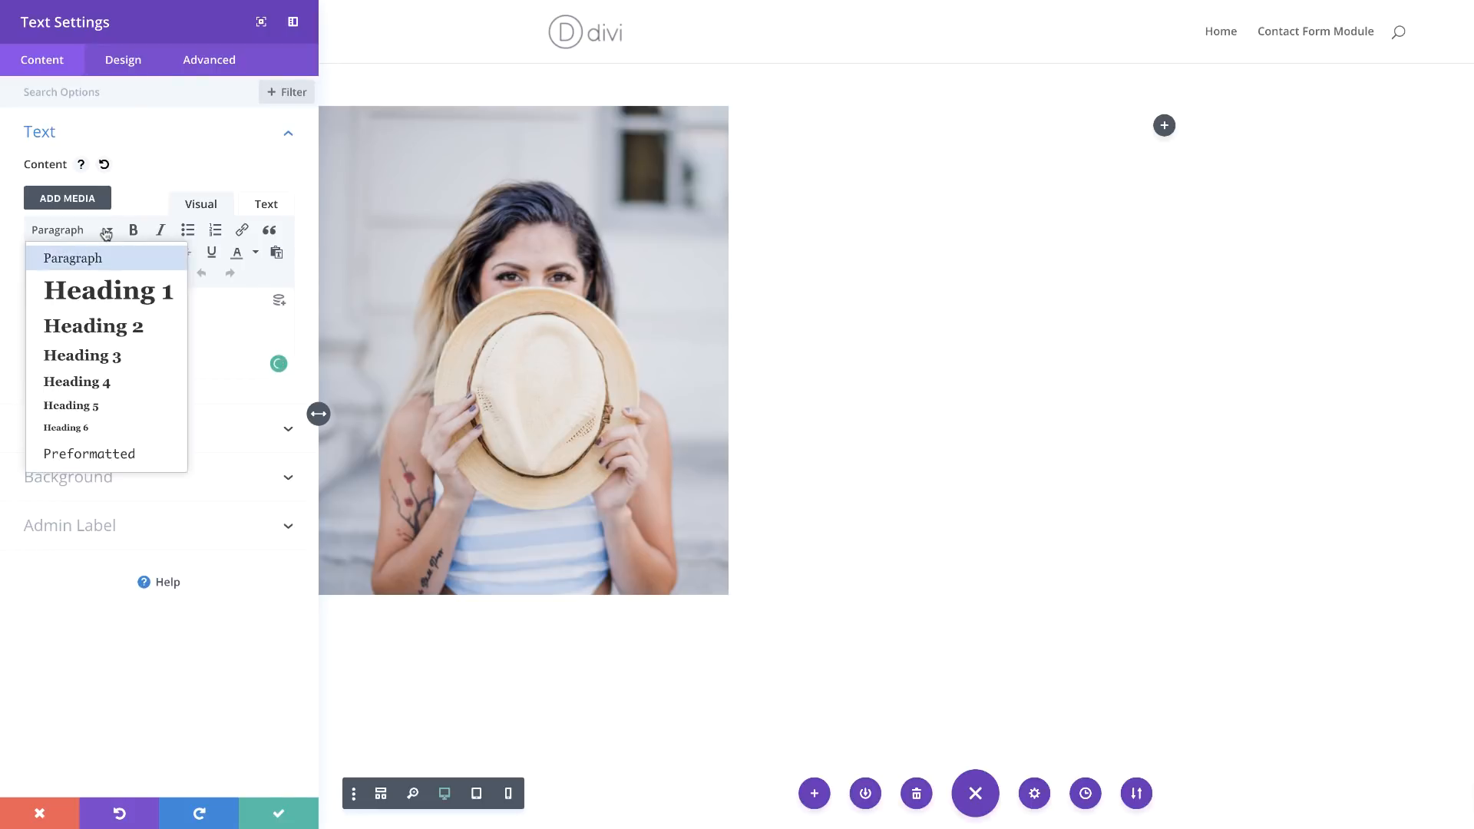
pyautogui.click(112, 354)
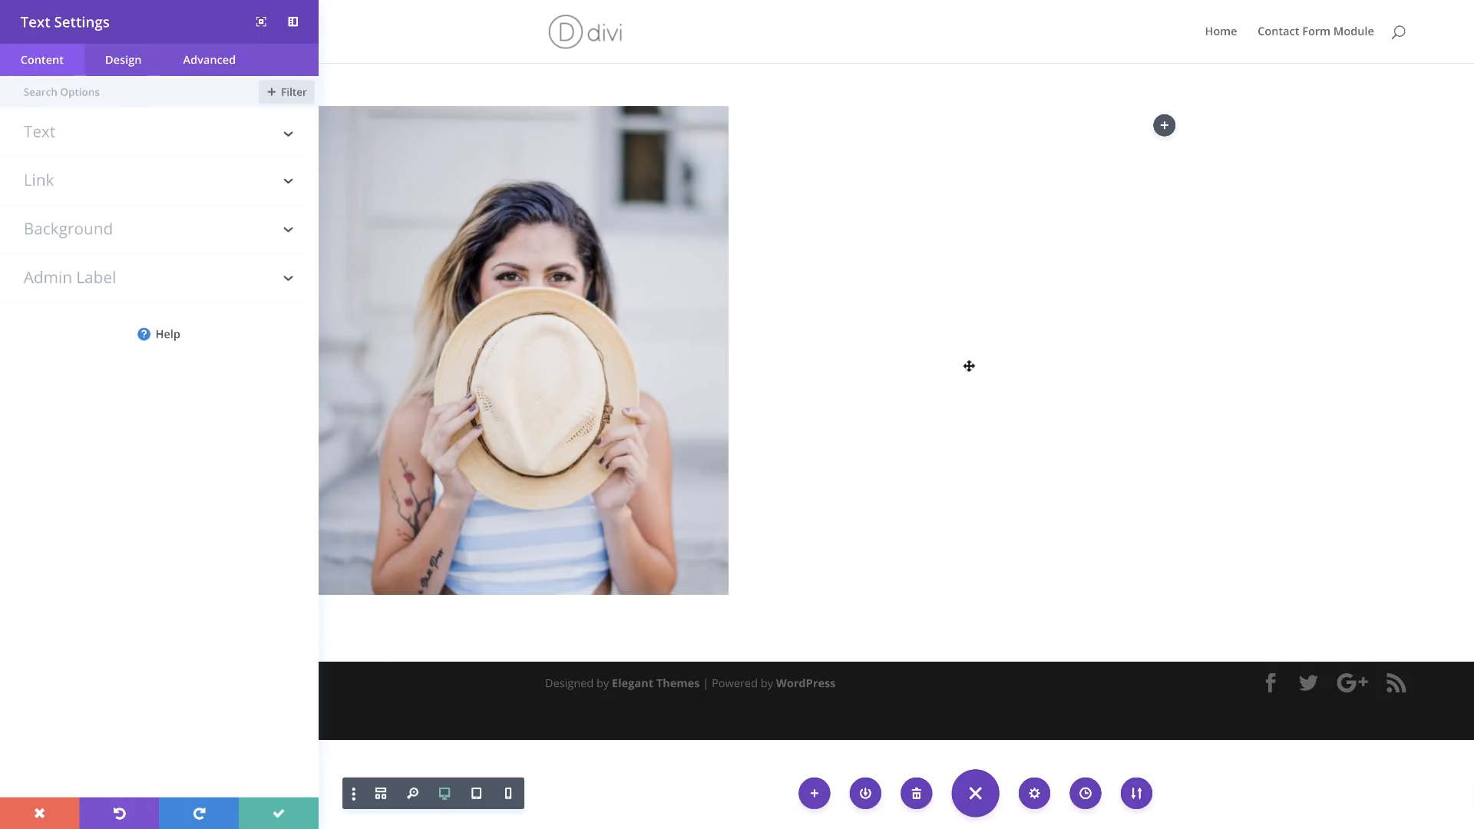
# Style the module's Heading 3 text as uppercase and white with a default text size of 0px
pyautogui.click(121, 60)
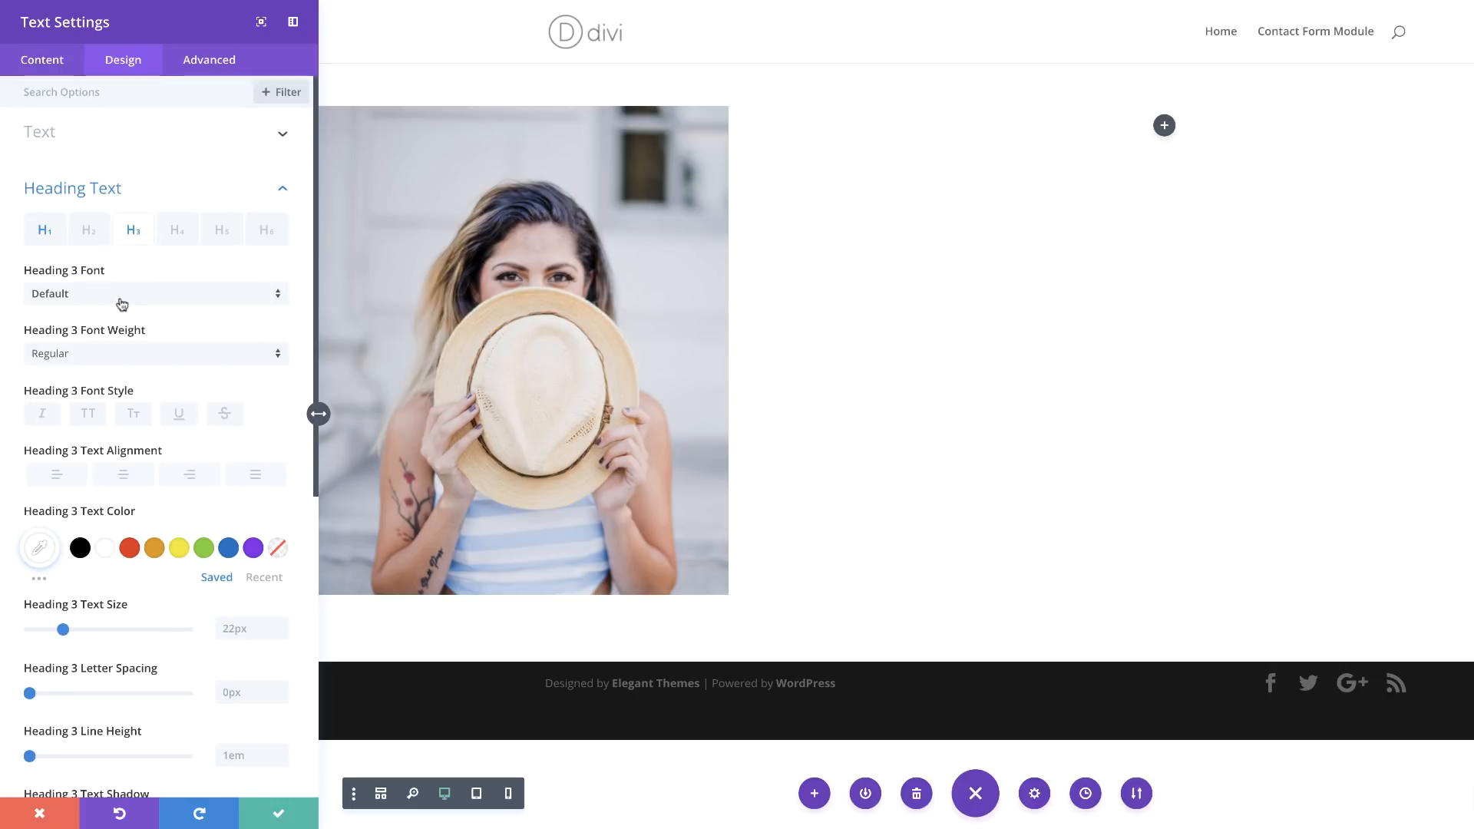
pyautogui.click(89, 415)
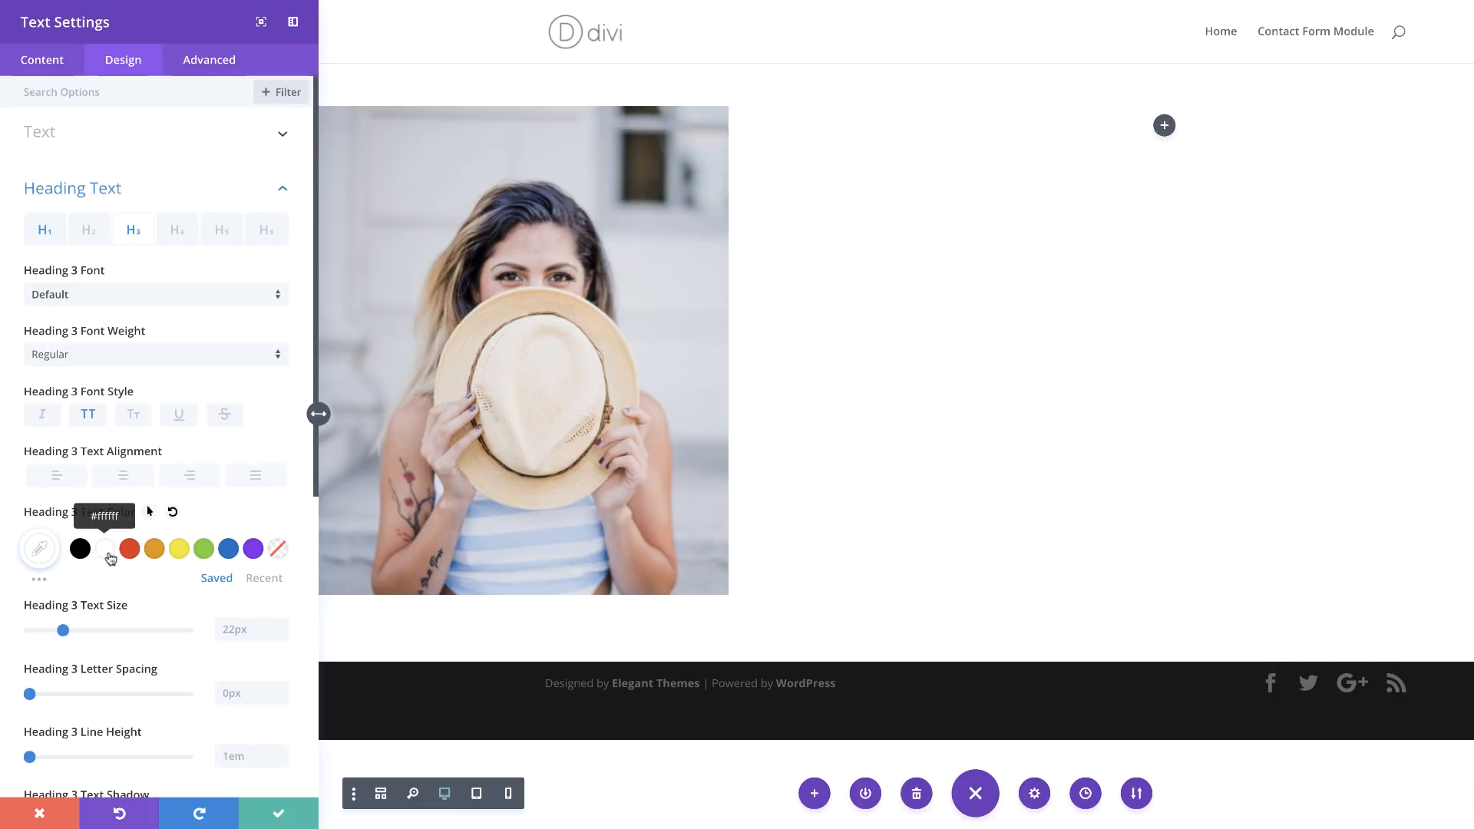
pyautogui.click(228, 633)
pyautogui.write('0')
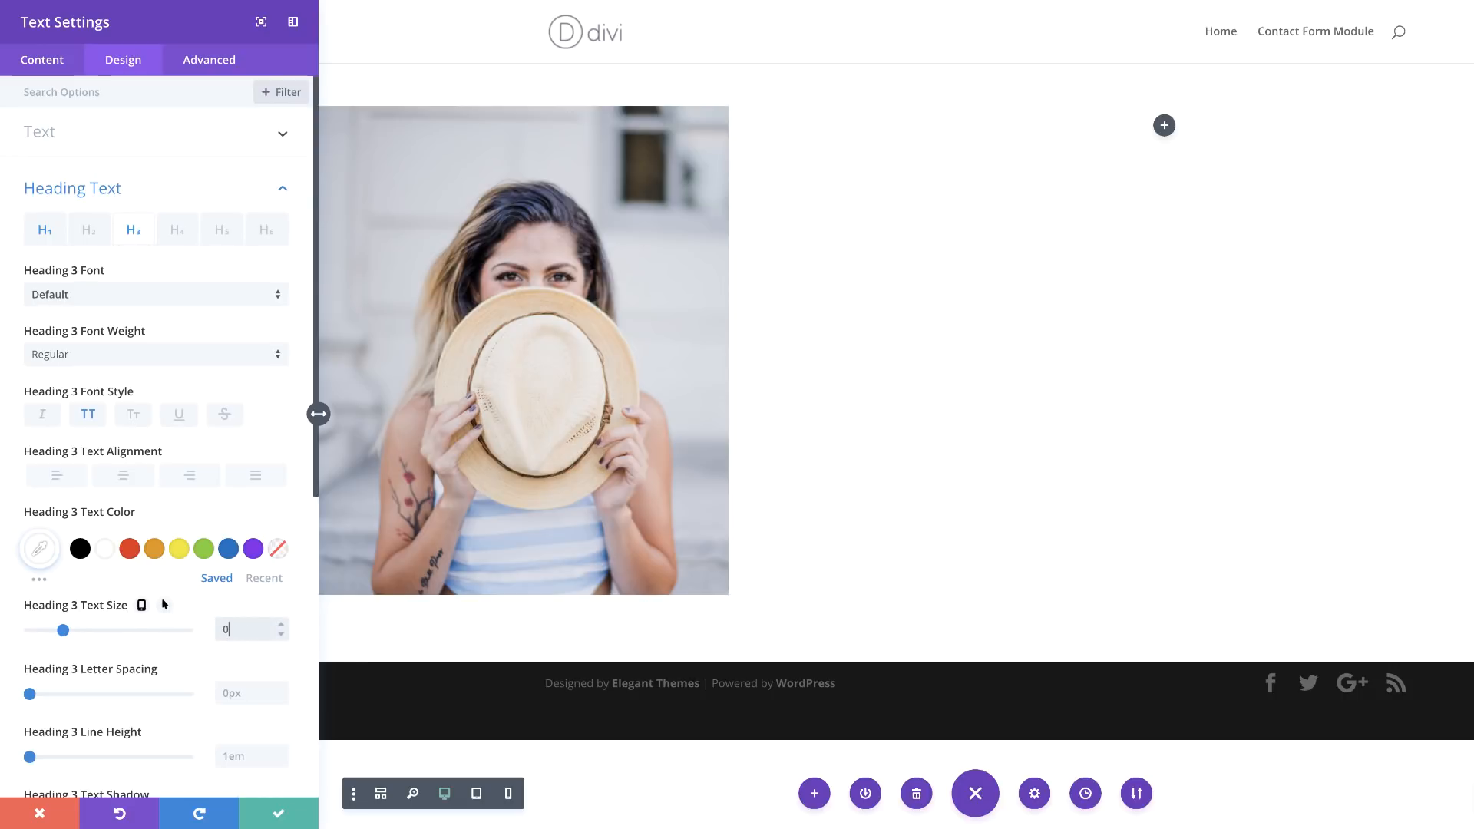
pyautogui.write('px')
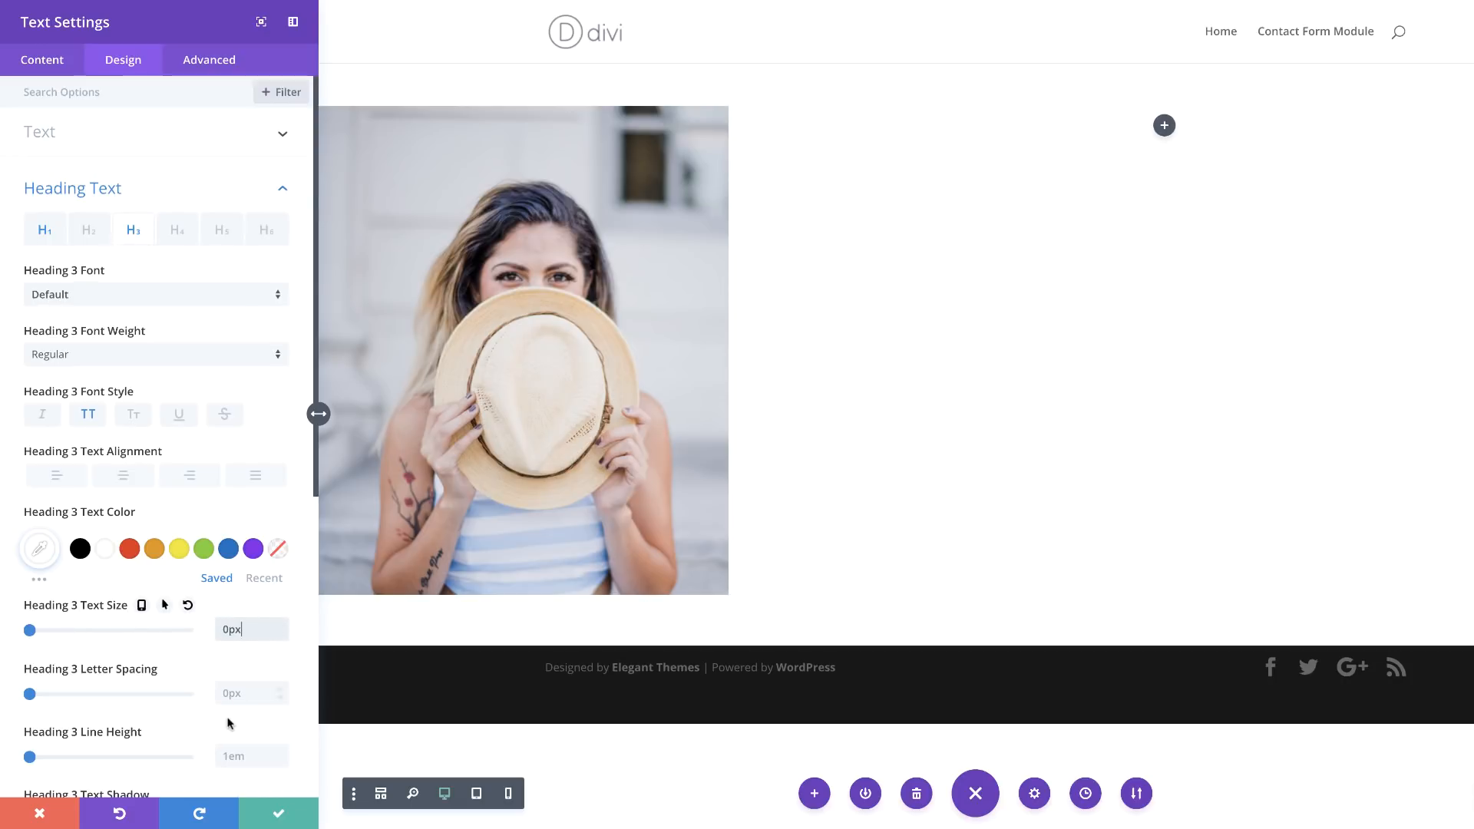
# Set the Heading 3 line height to 0em and its font weight to Ultra Bold
pyautogui.scroll(-2, 220, 741)
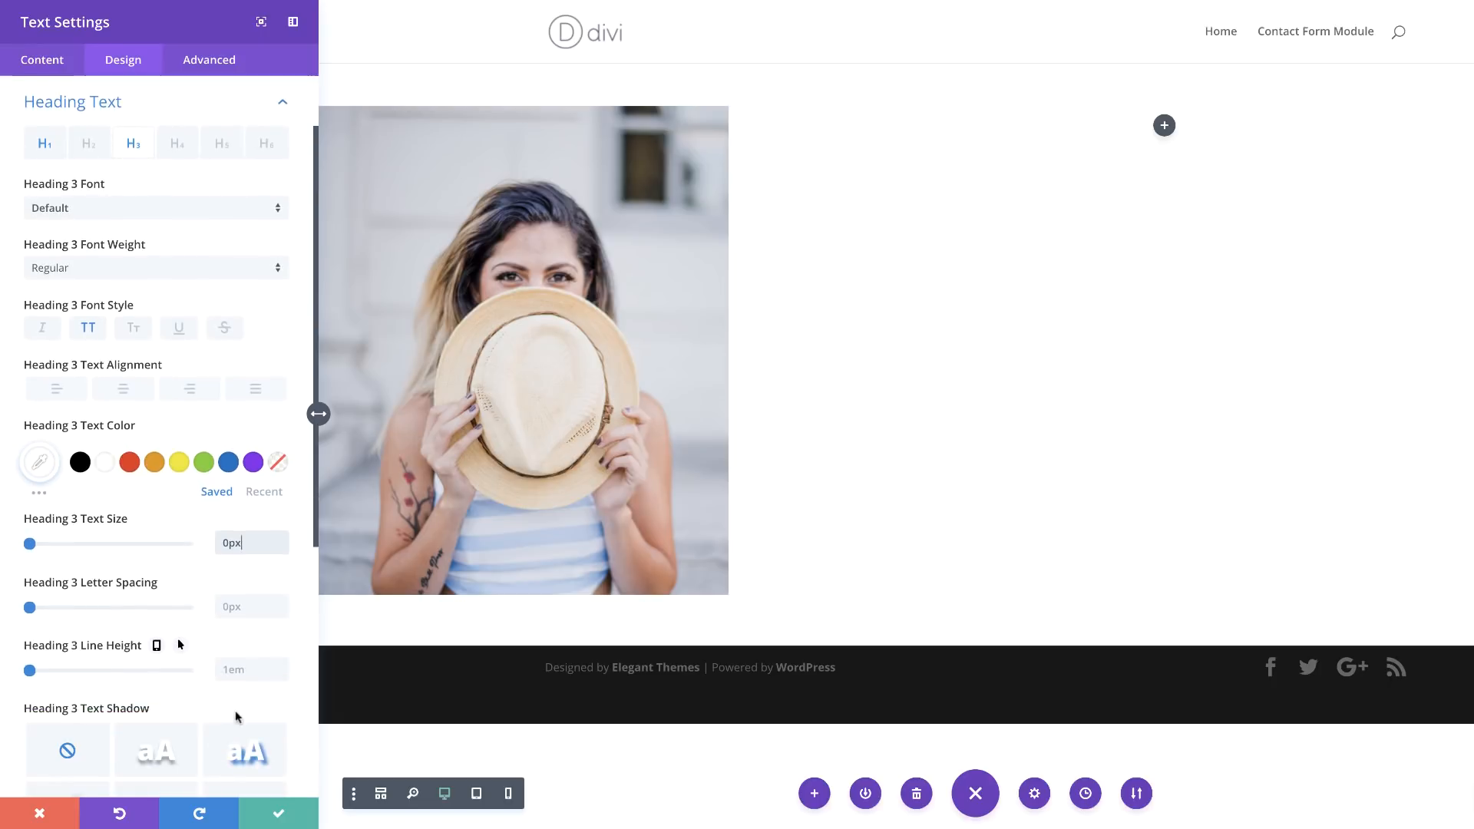
pyautogui.click(236, 671)
pyautogui.write('0em')
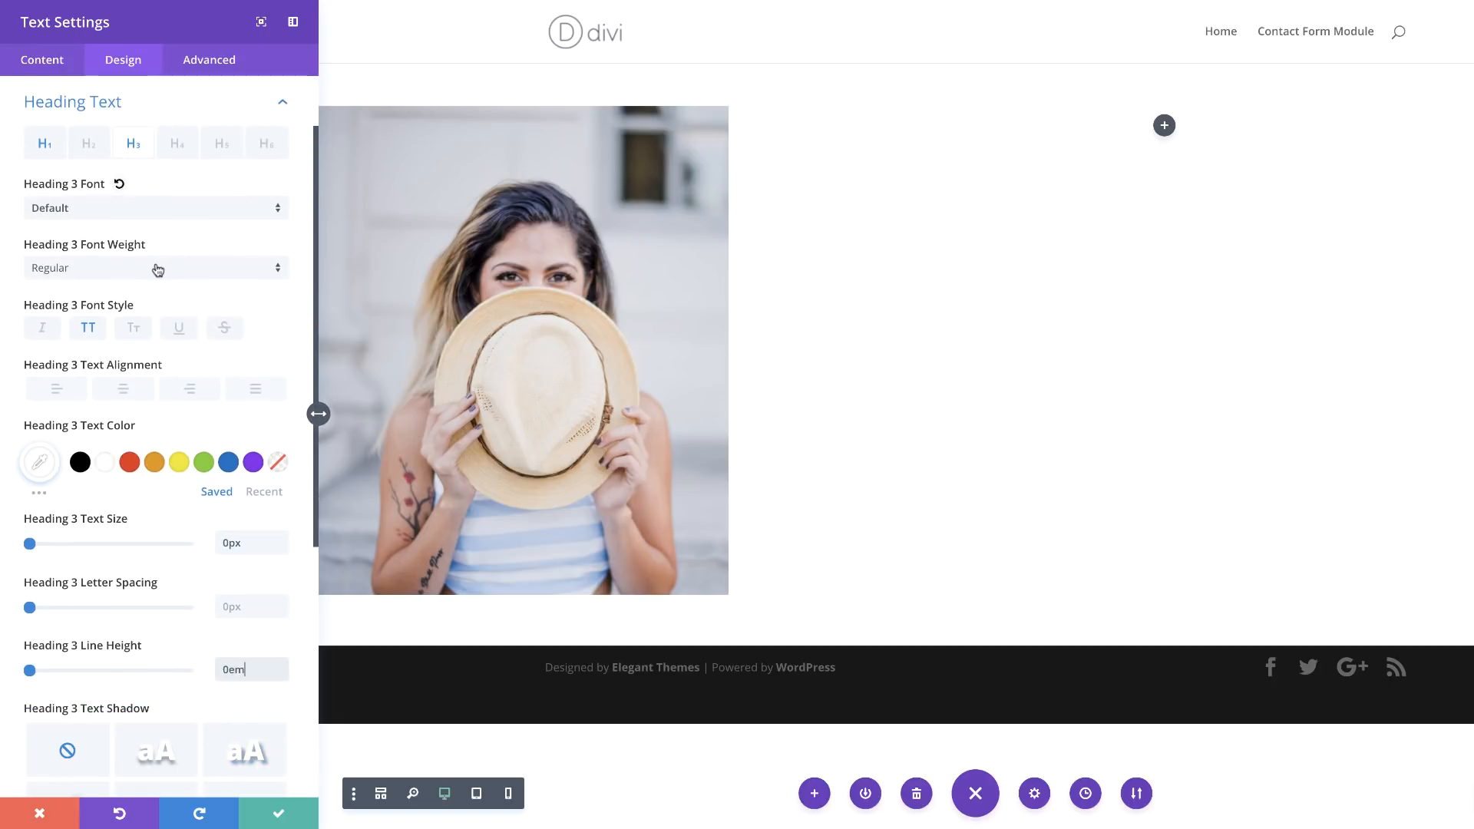
pyautogui.click(100, 270)
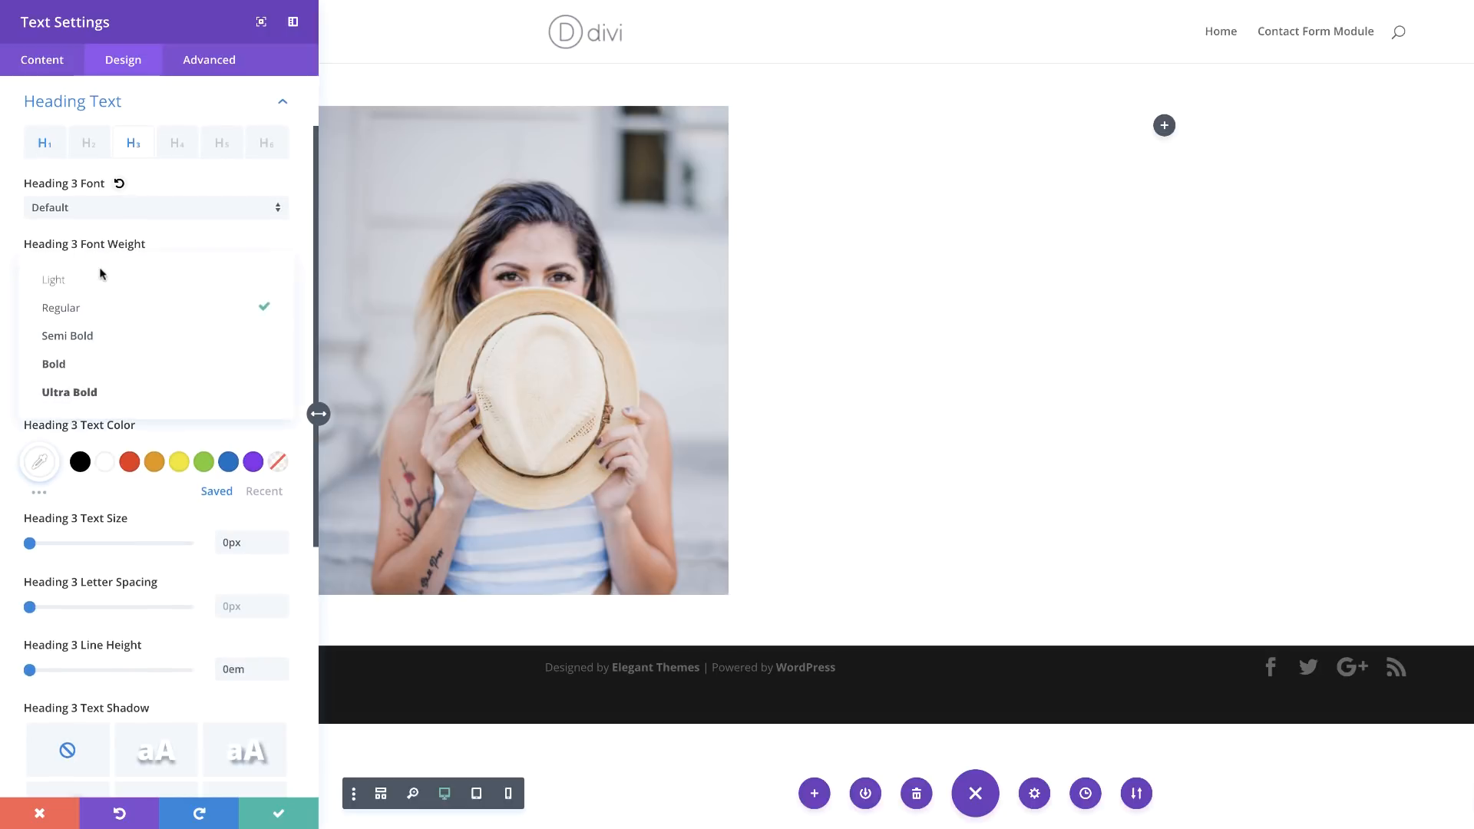
pyautogui.click(105, 390)
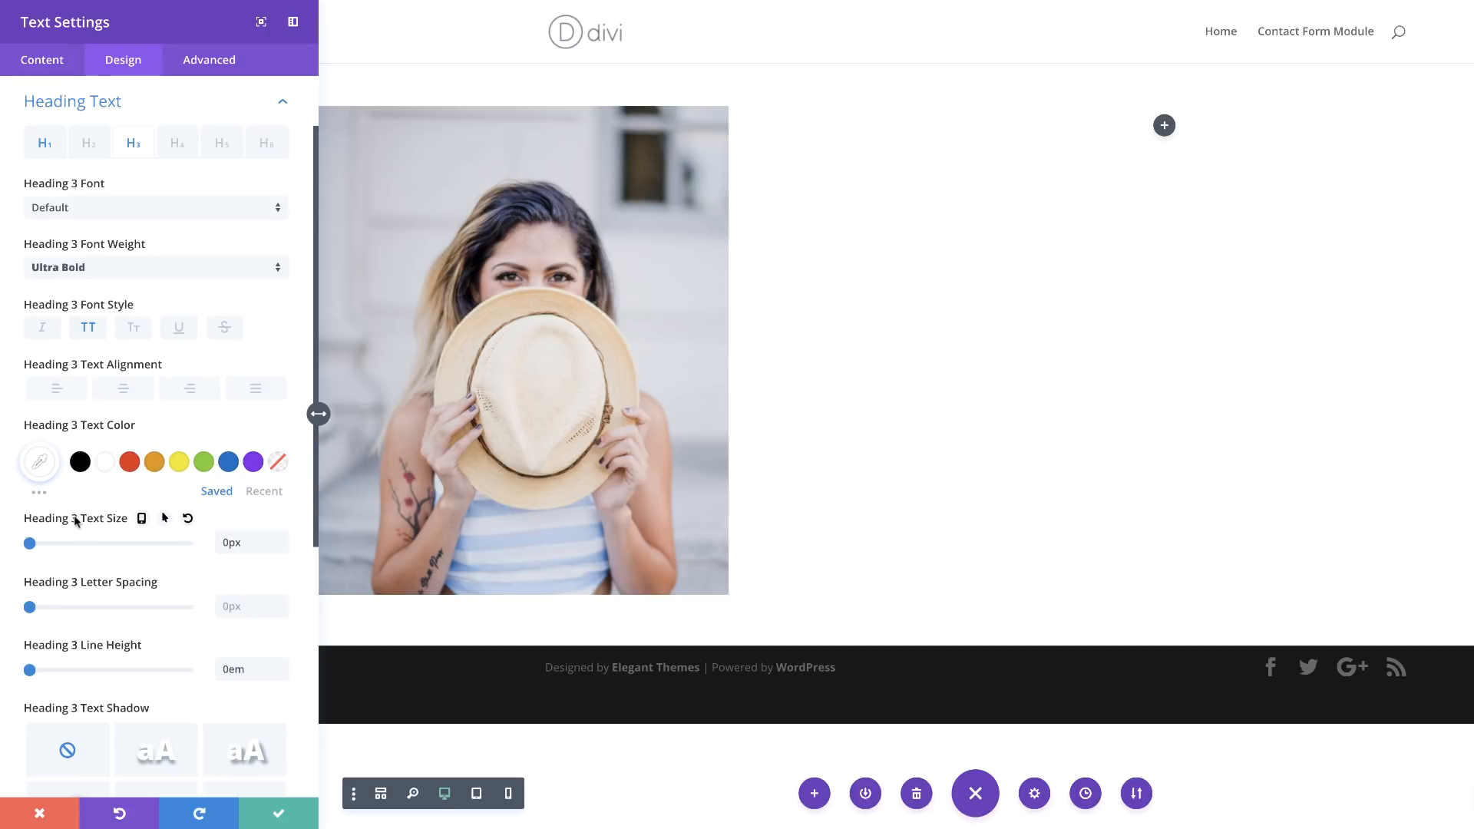
# Enable hover options for the Heading 3 text size with a 35px hover value, and set the heading line height to 1.1em
pyautogui.click(165, 518)
pyautogui.click(234, 555)
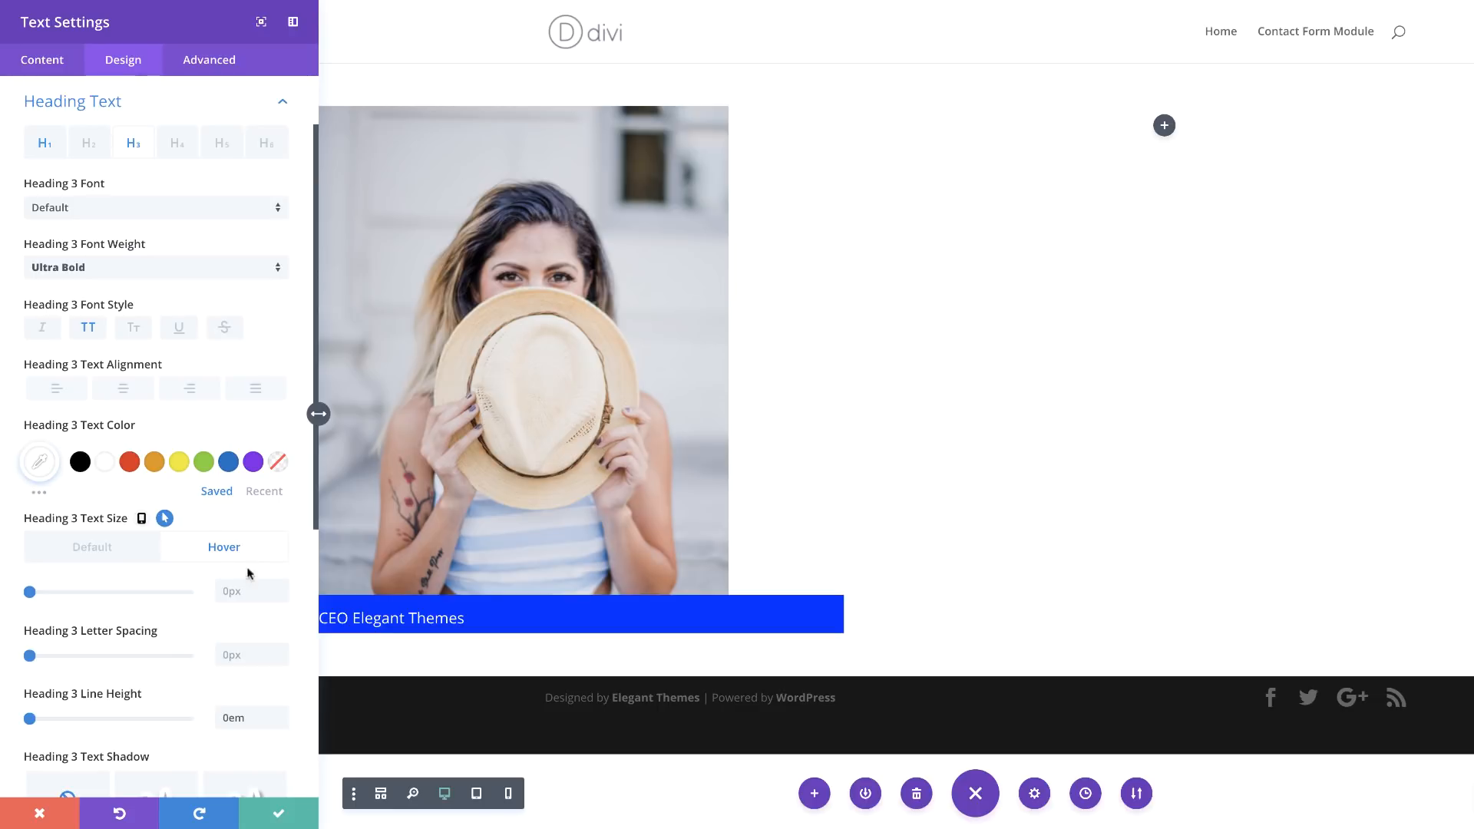
pyautogui.click(273, 591)
pyautogui.write('35')
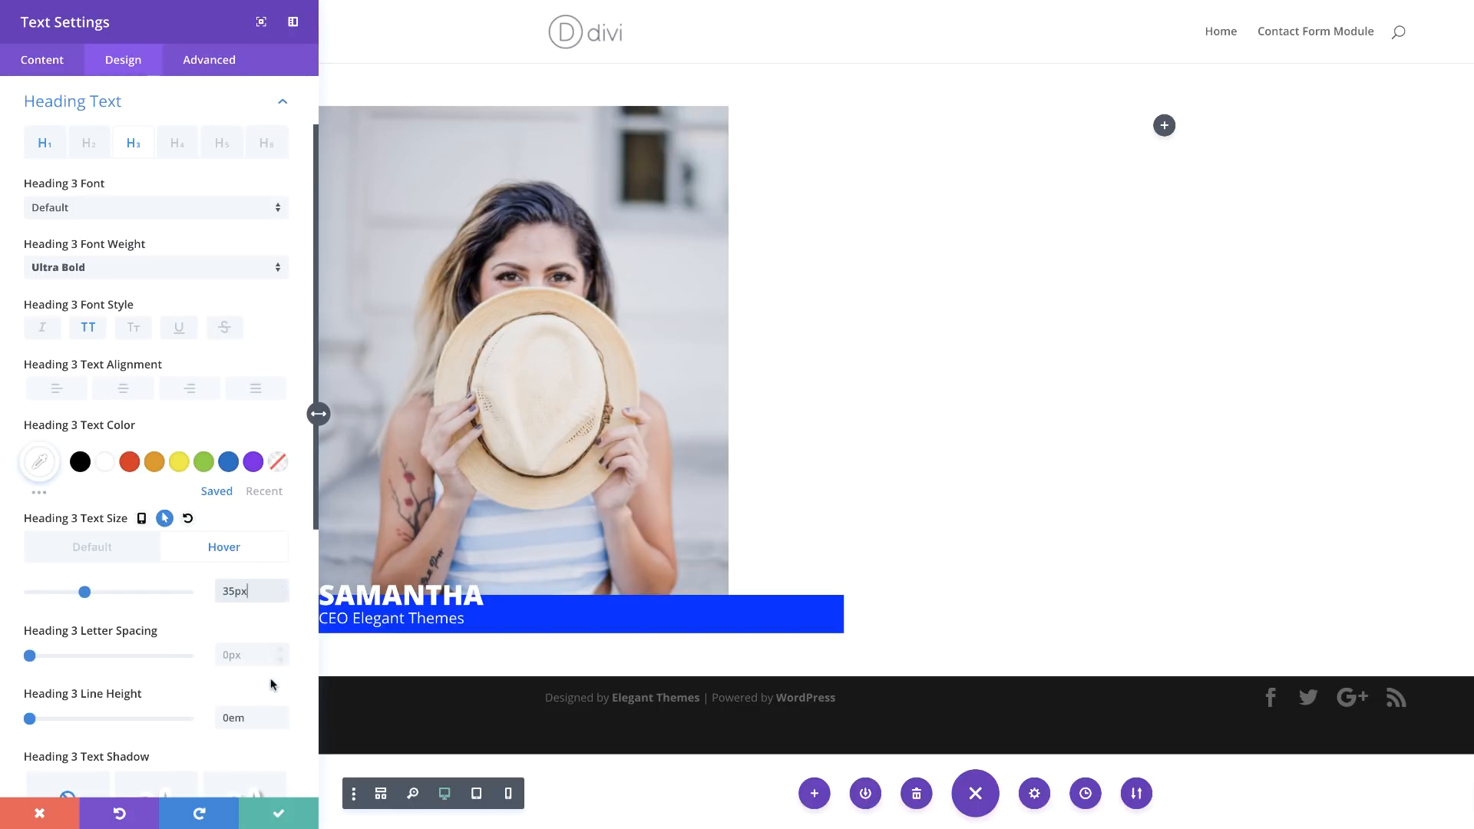
pyautogui.click(252, 718)
pyautogui.moveTo(252, 721); pyautogui.dragTo(193, 721)
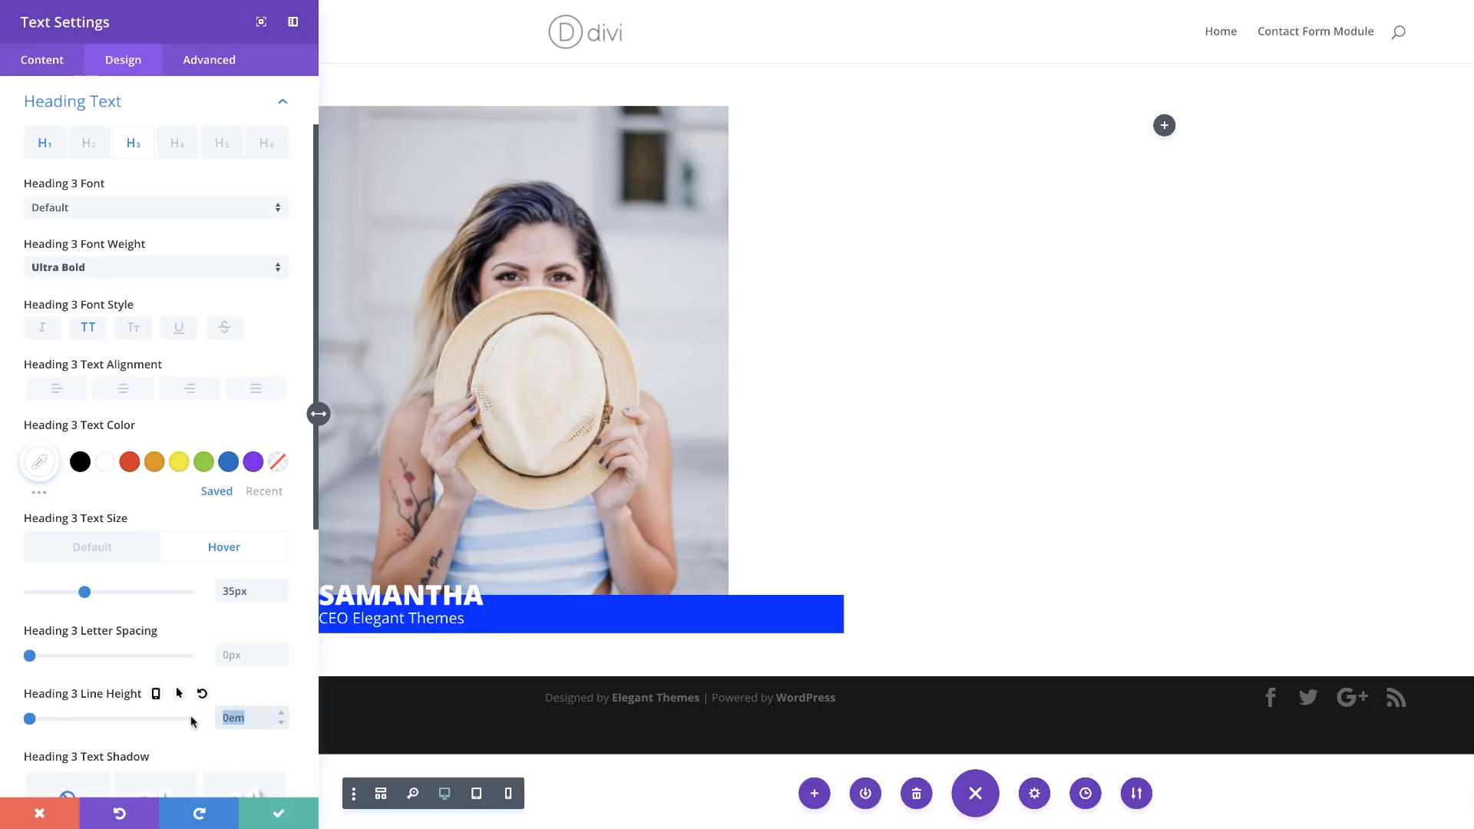
pyautogui.write('1.1')
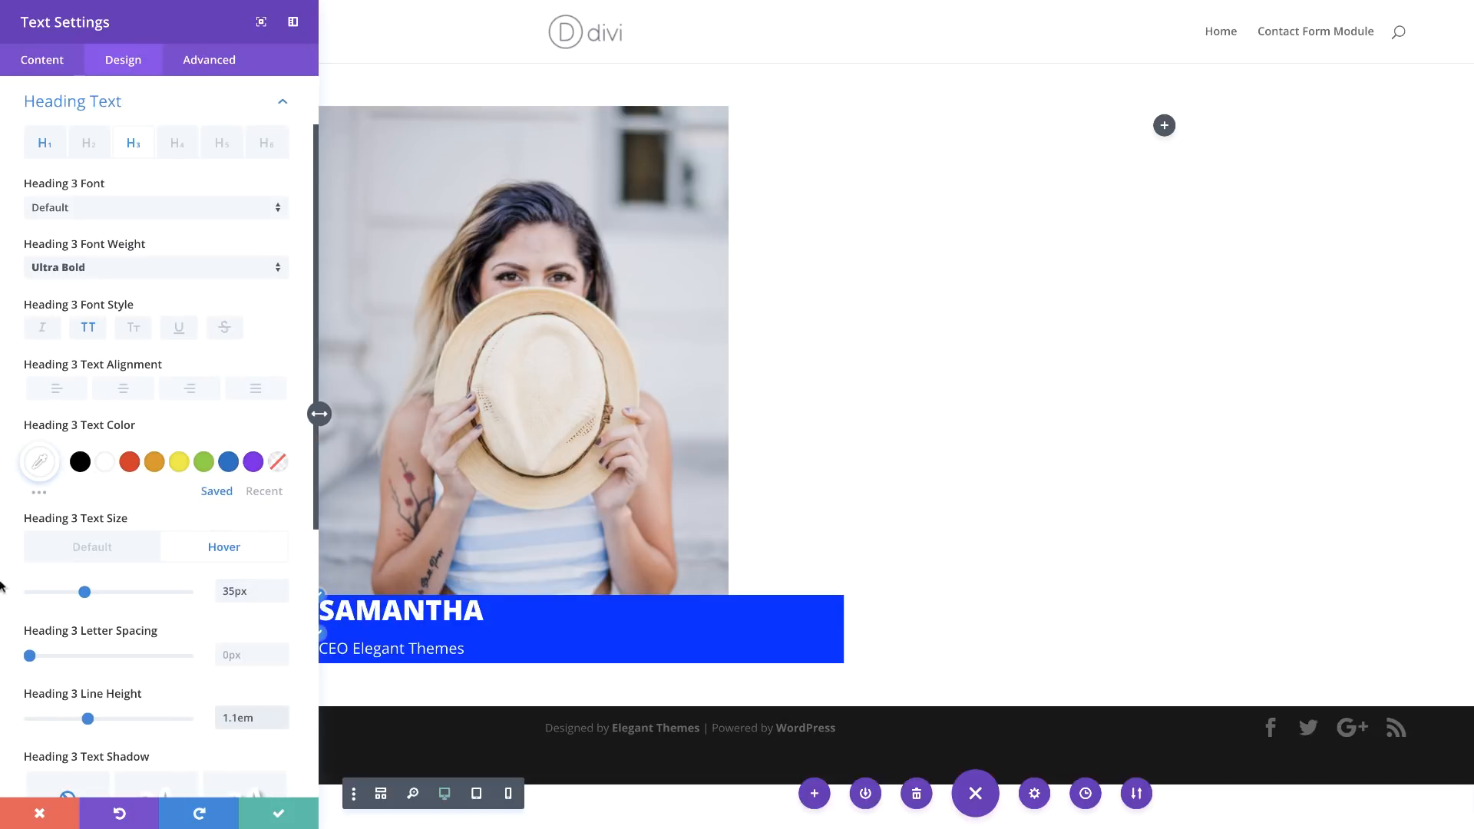
# Compare the Text module's default and hover appearance by alternating between the two Heading 3 text size states
pyautogui.click(108, 550)
pyautogui.click(210, 549)
pyautogui.click(130, 550)
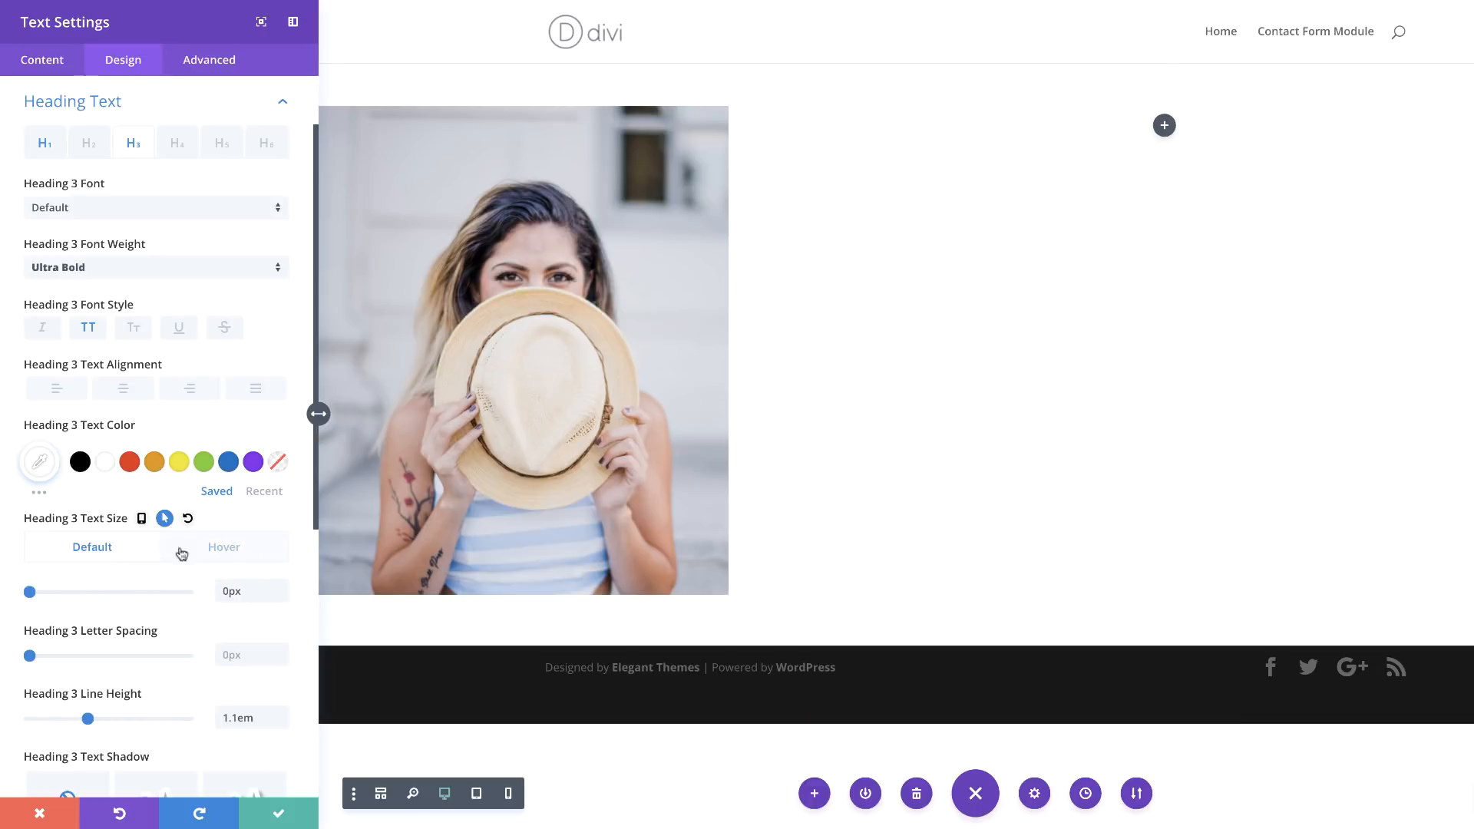
pyautogui.click(220, 551)
pyautogui.click(121, 550)
pyautogui.click(232, 550)
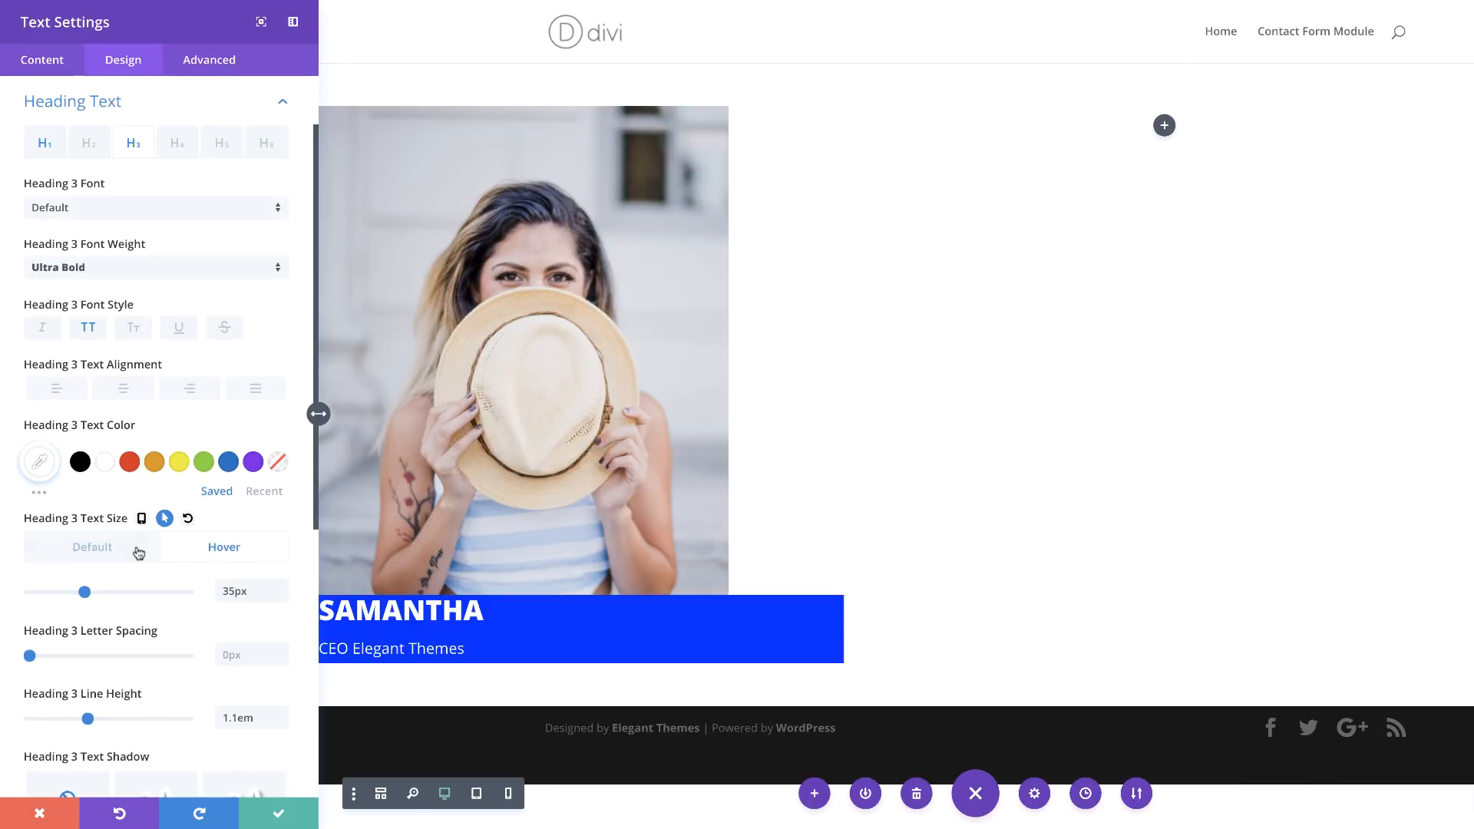
pyautogui.click(126, 550)
pyautogui.click(227, 550)
pyautogui.click(118, 551)
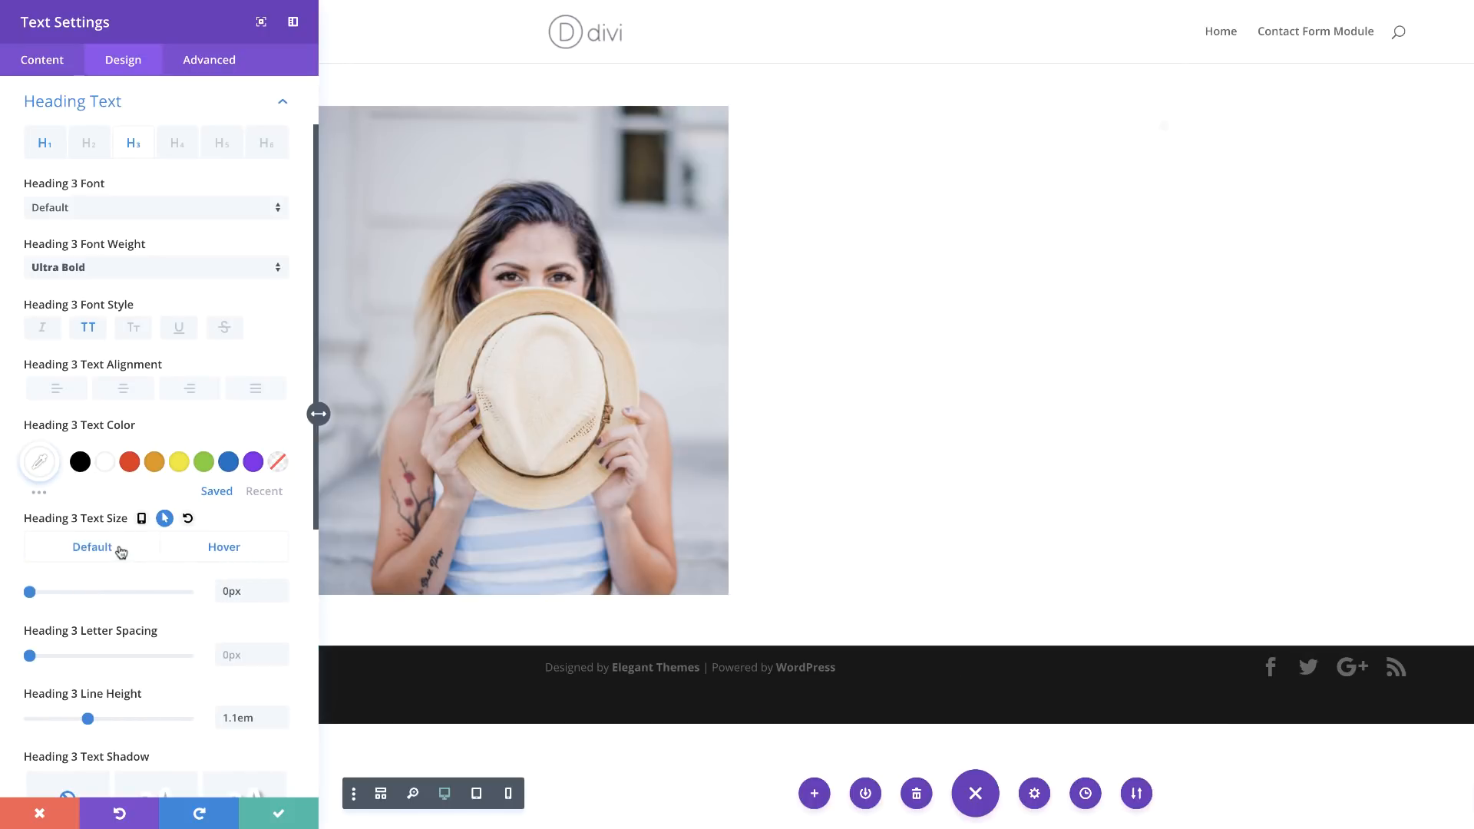
pyautogui.click(224, 551)
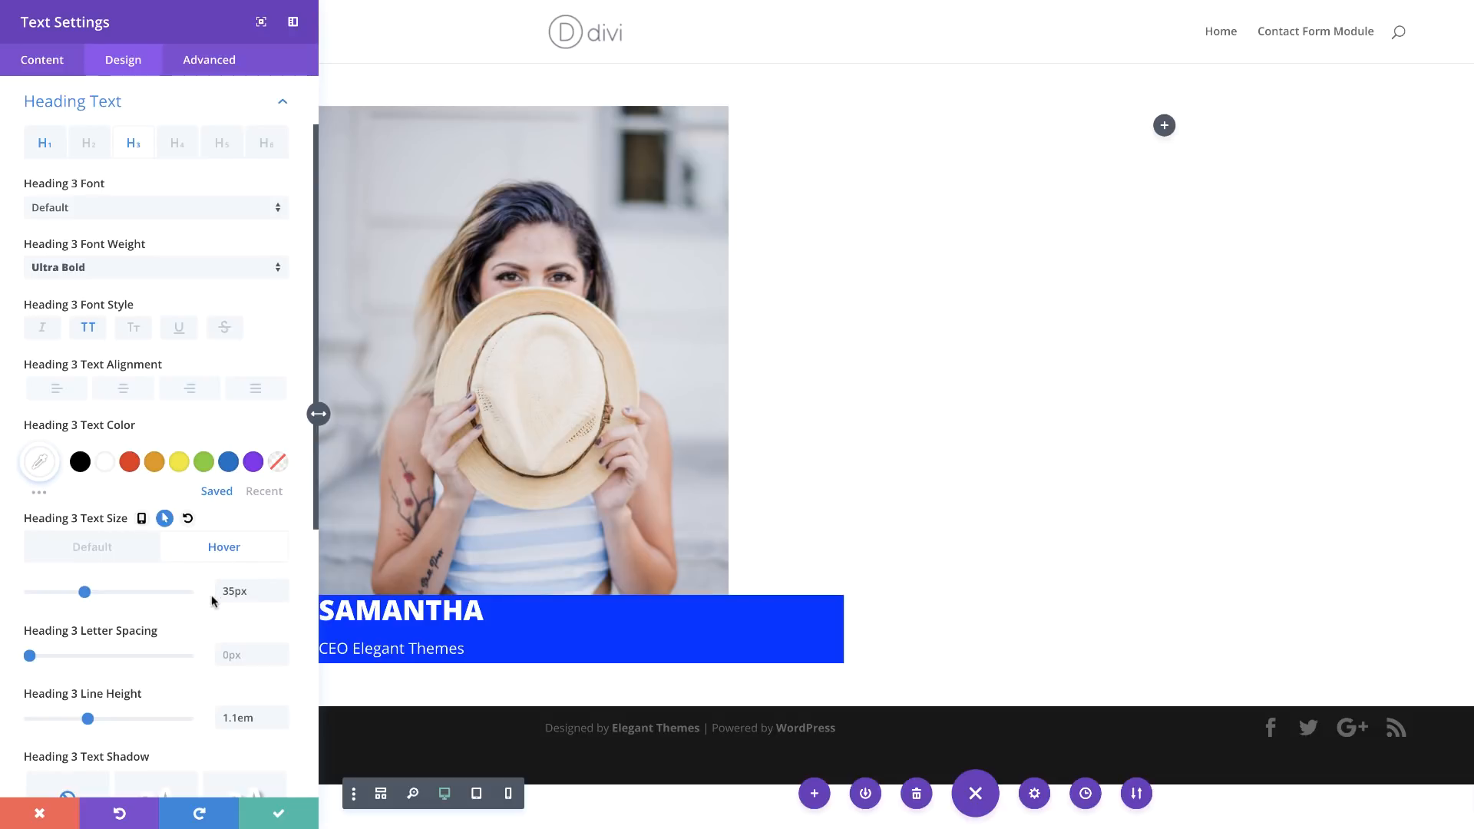
# Give the Text module a custom margin of -100px at the top and linked 50px left and right margins
pyautogui.scroll(-6, 212, 602)
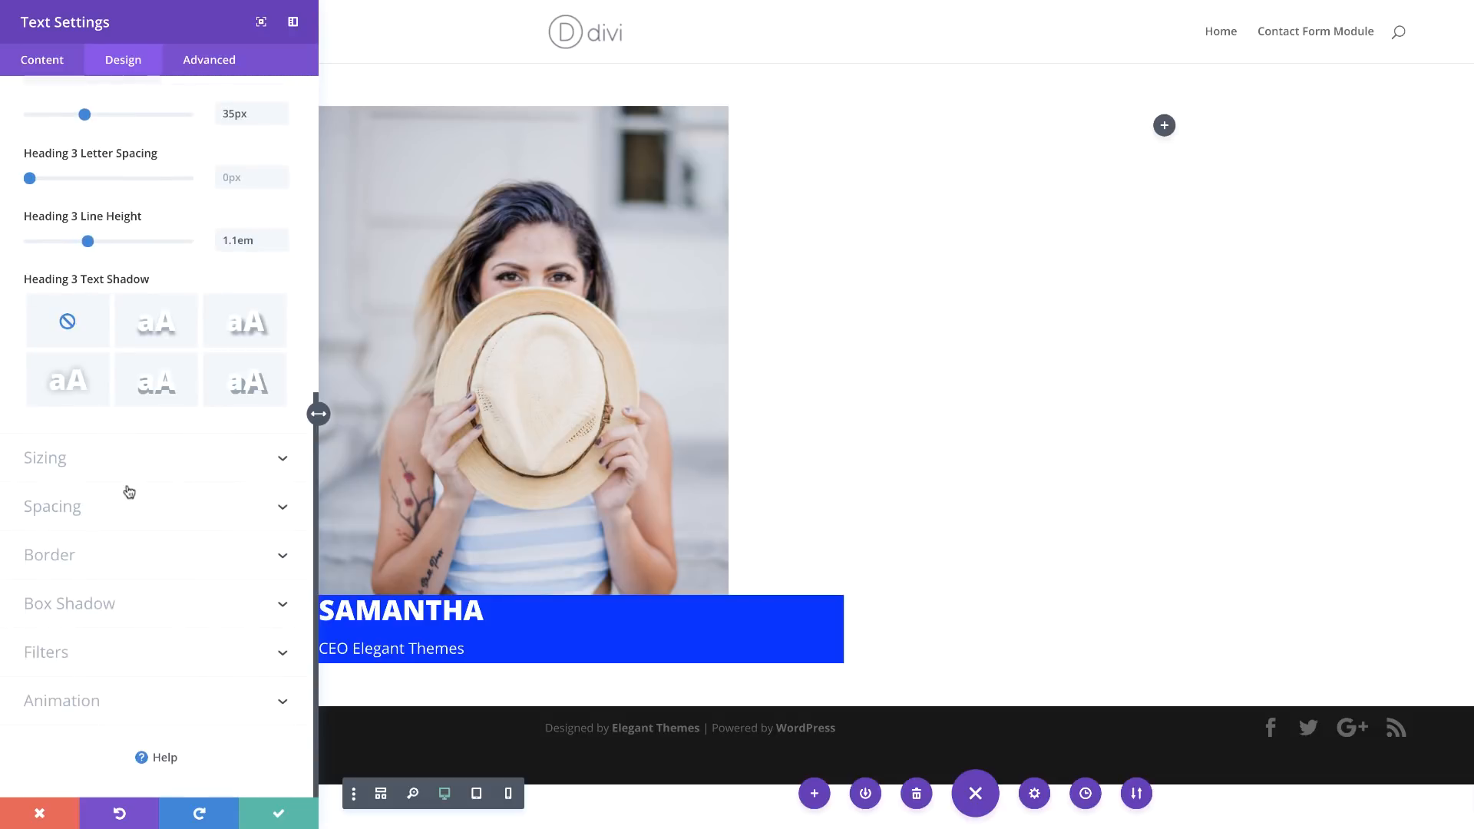
pyautogui.click(73, 509)
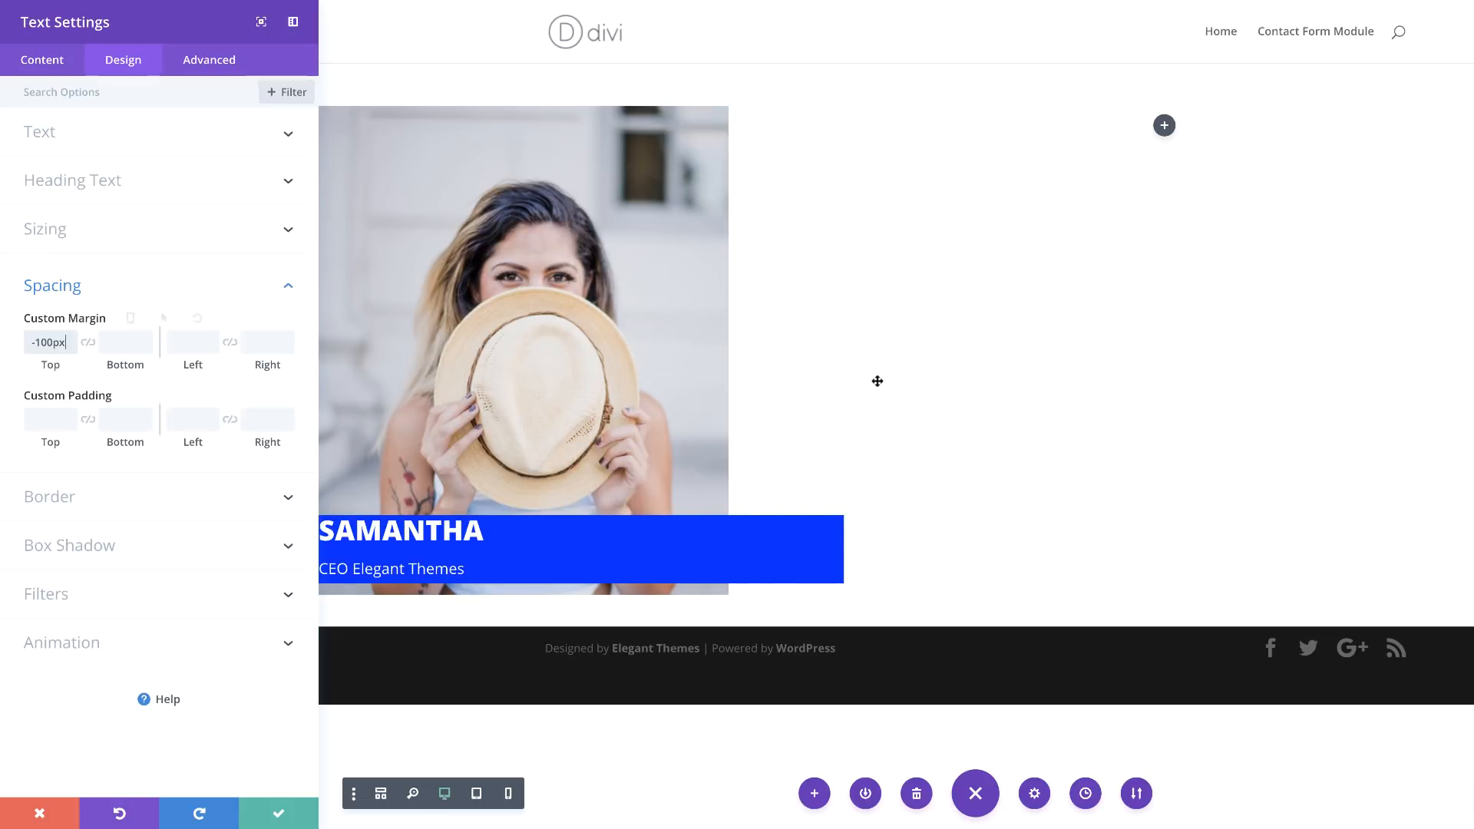
pyautogui.click(185, 340)
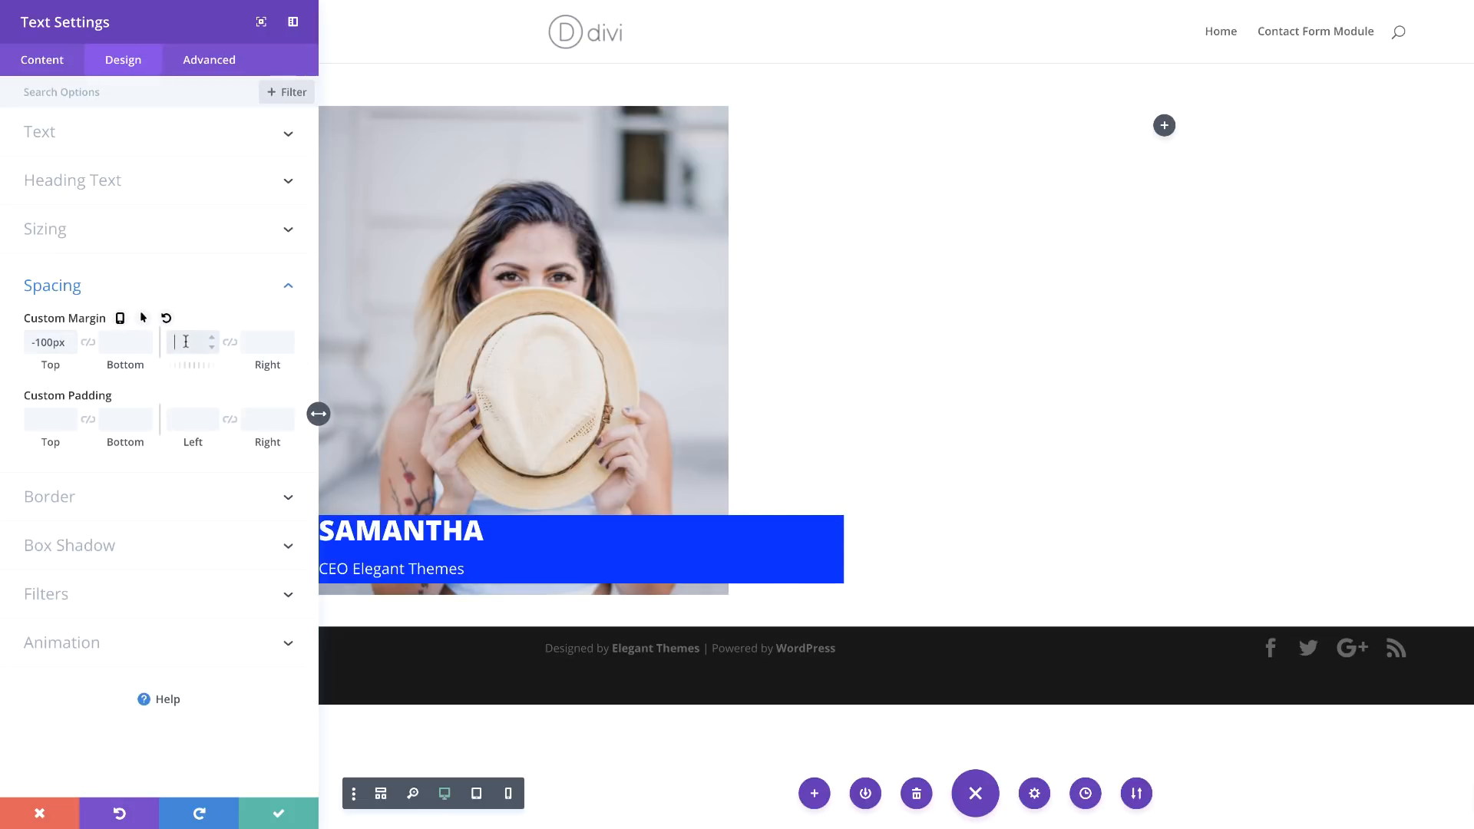
pyautogui.write('50')
pyautogui.click(229, 344)
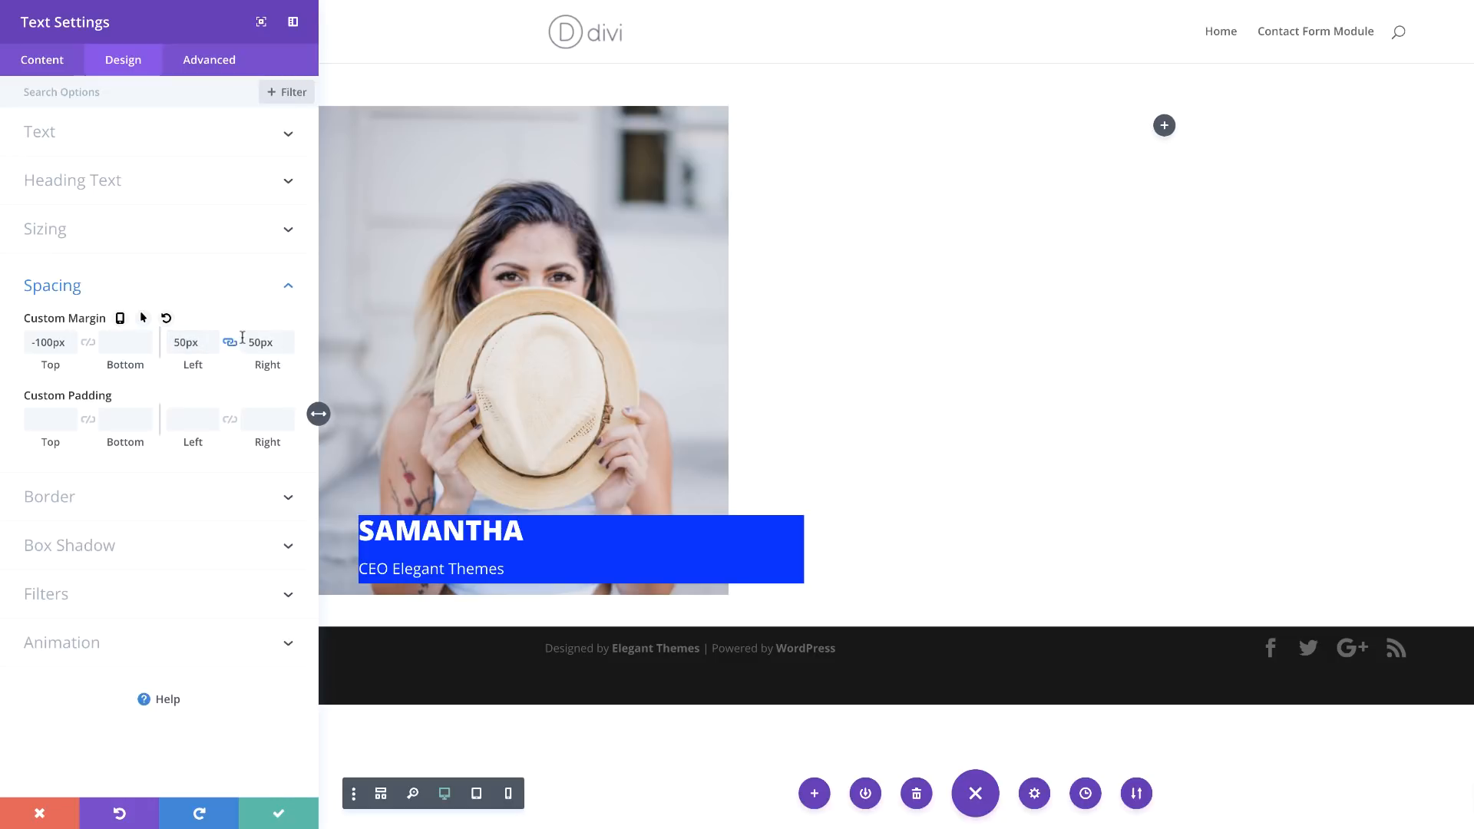
# Set the Text module's custom padding to 40px at the top and 60px at the bottom
pyautogui.click(46, 421)
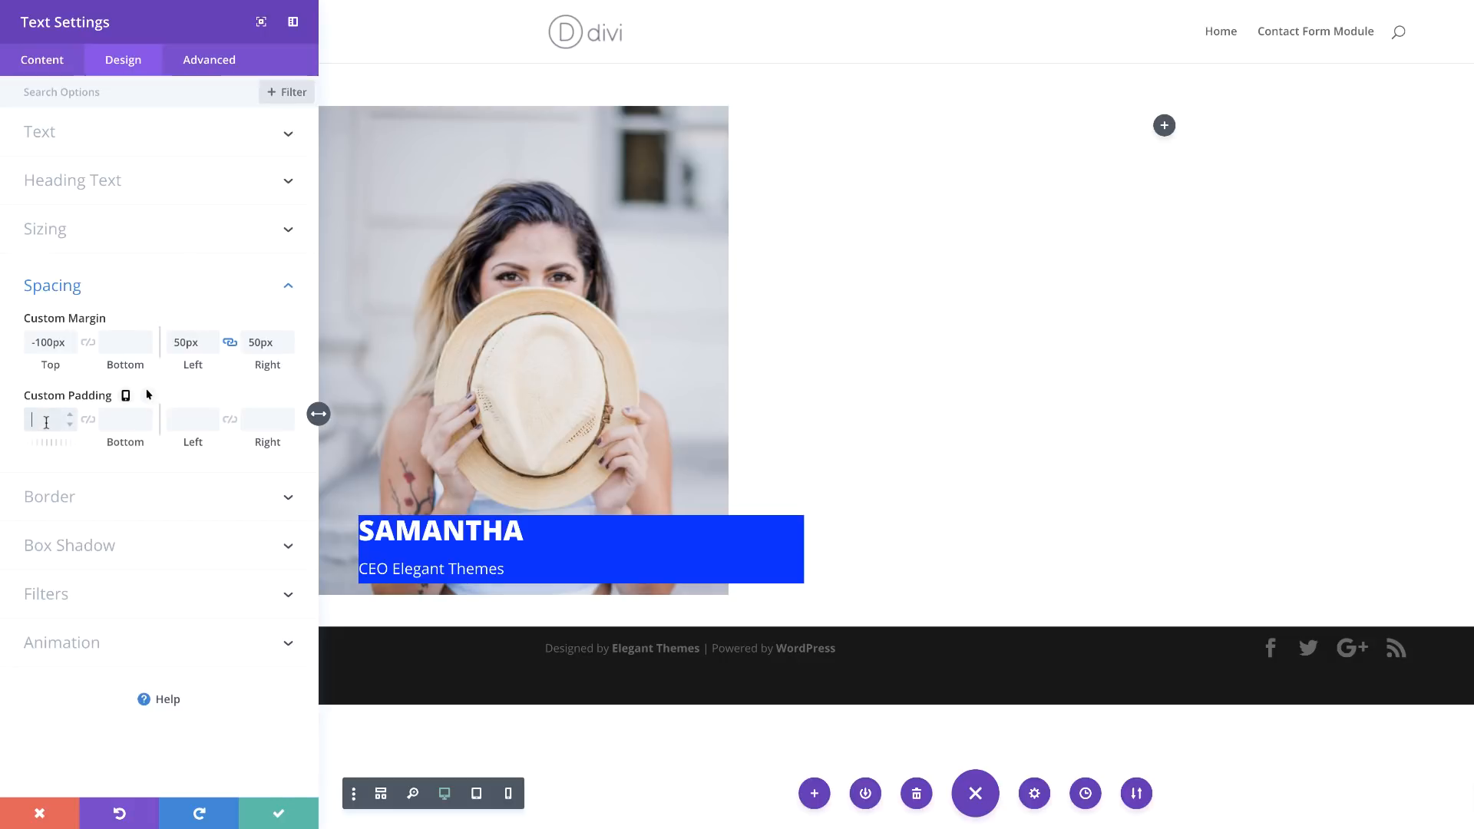
pyautogui.write('40')
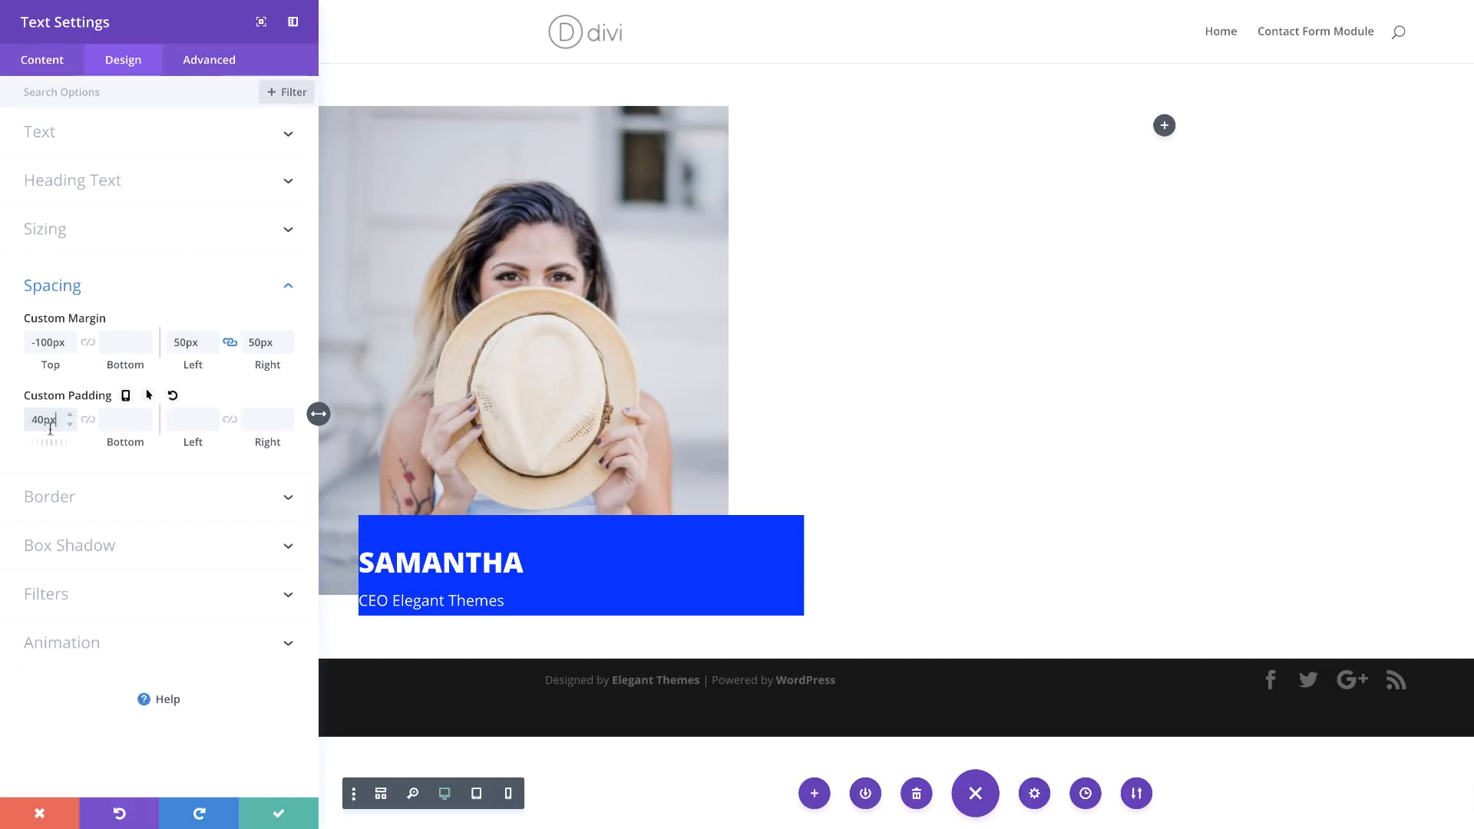
pyautogui.click(122, 419)
pyautogui.write('60')
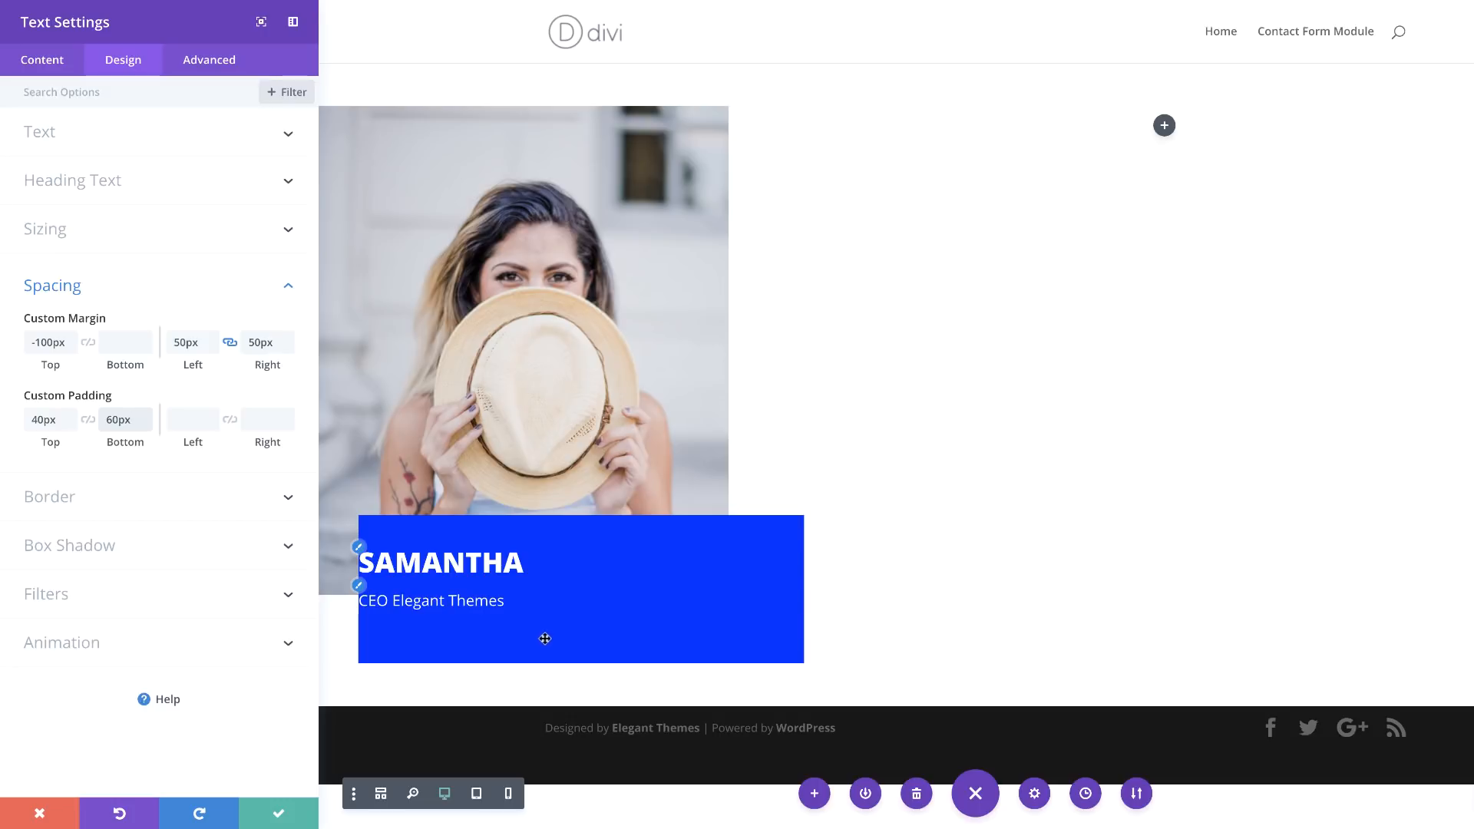
# Center the text orientation of the Text module
pyautogui.click(52, 135)
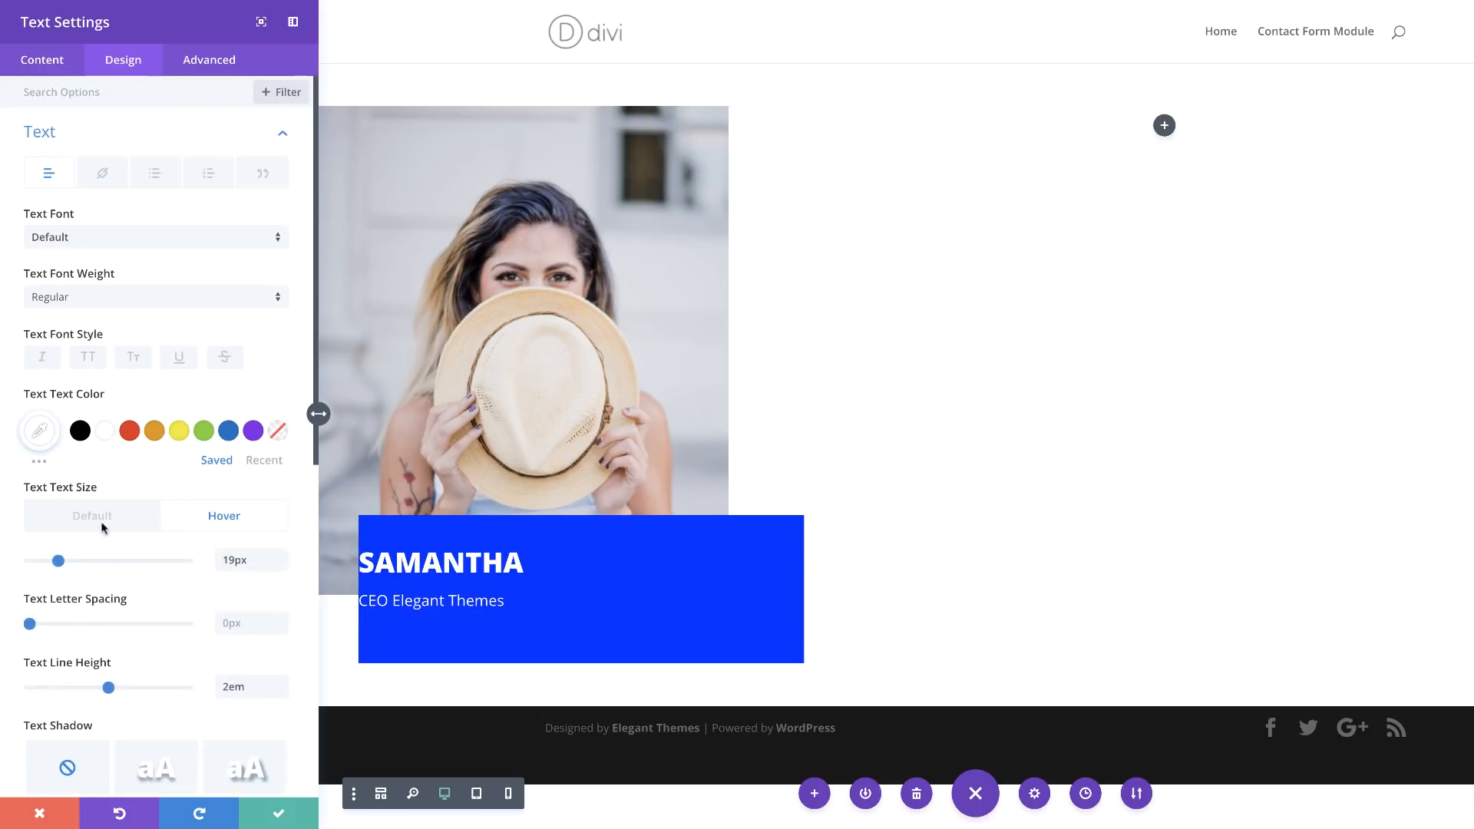
pyautogui.scroll(-5, 125, 586)
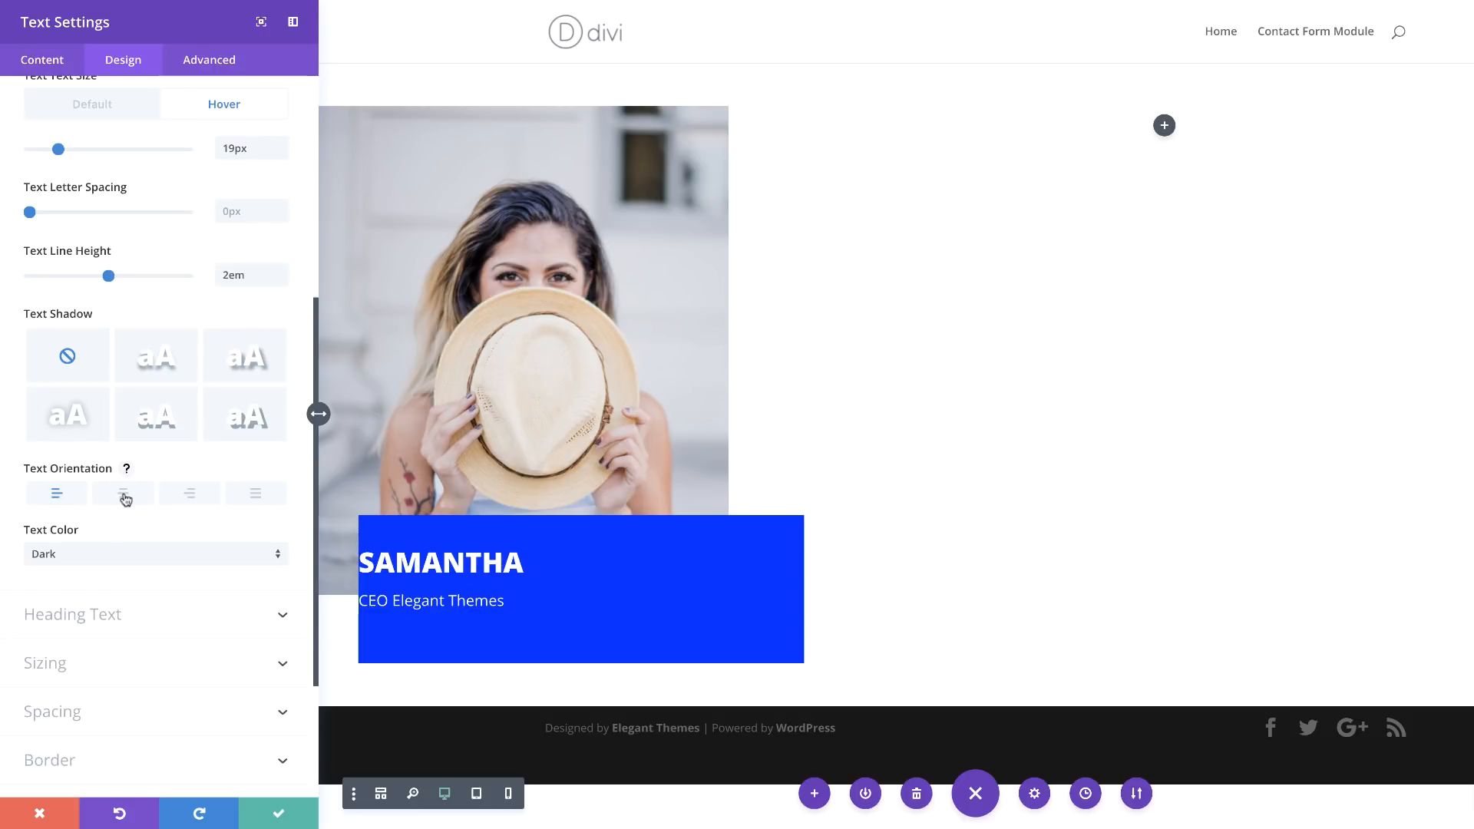
pyautogui.click(124, 495)
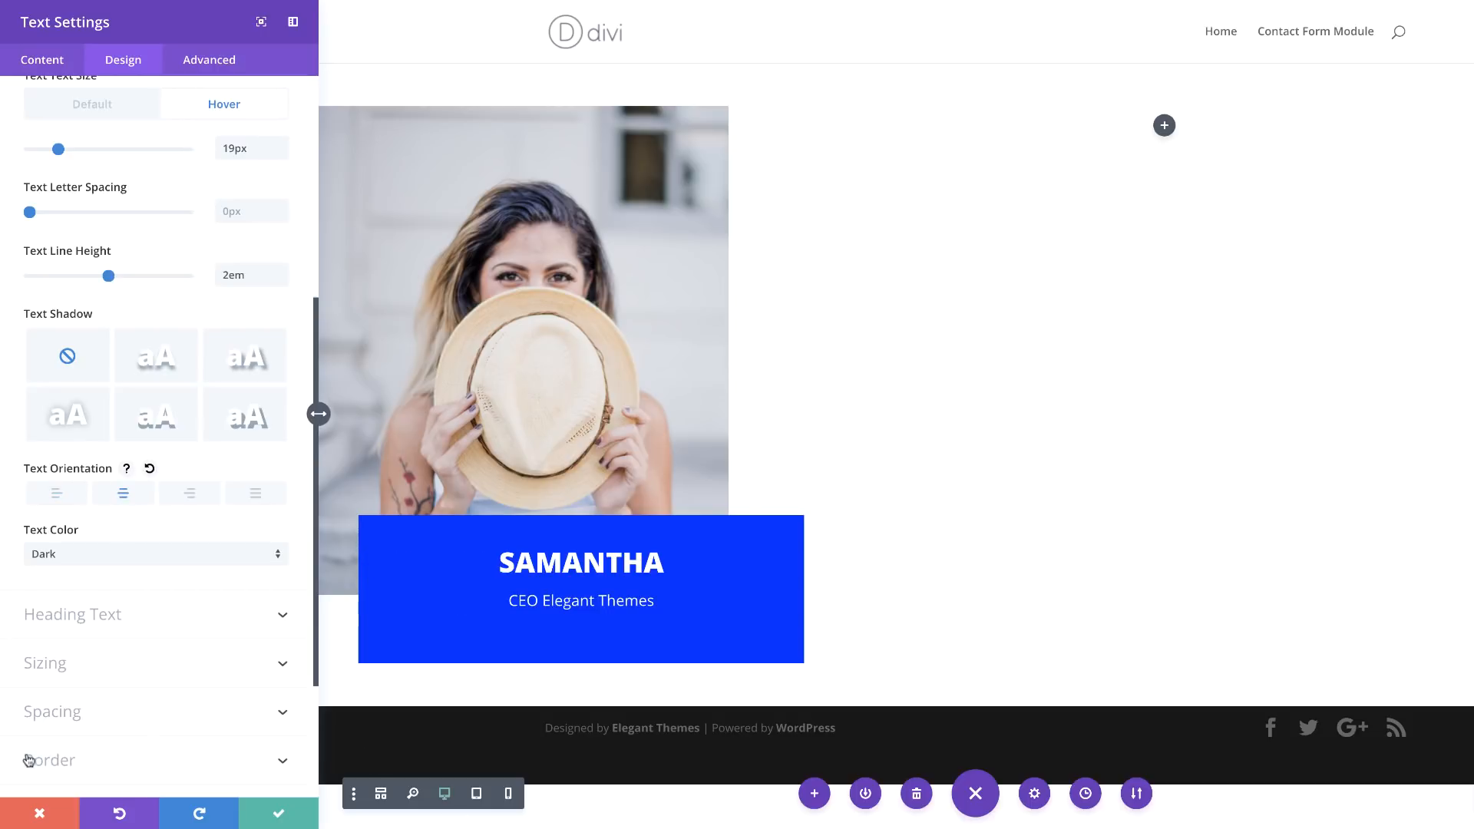
# Apply the first box shadow preset to the Text module, with a 1000px horizontal and -400px vertical position
pyautogui.scroll(-3, 146, 741)
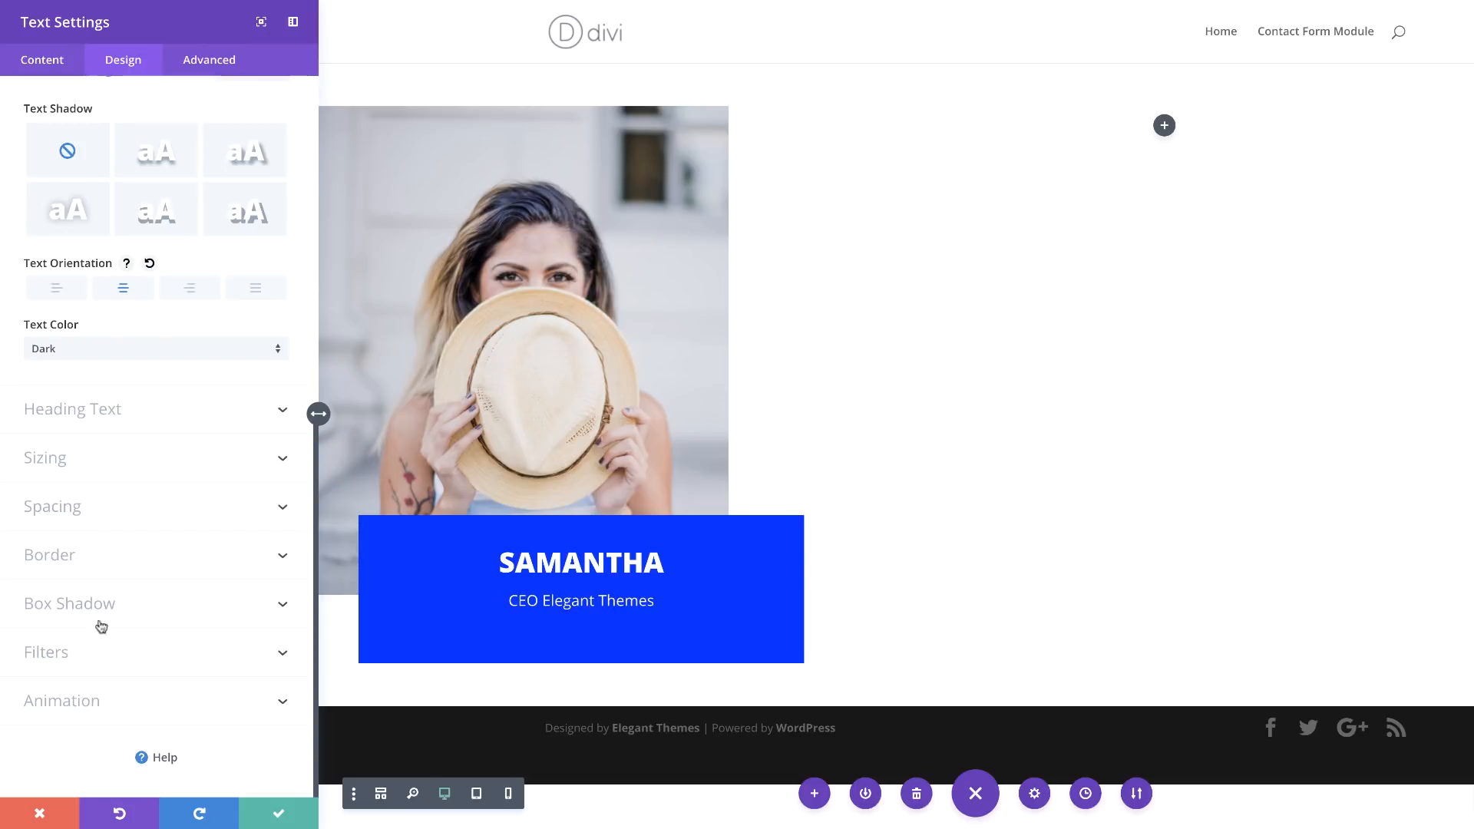
pyautogui.click(83, 605)
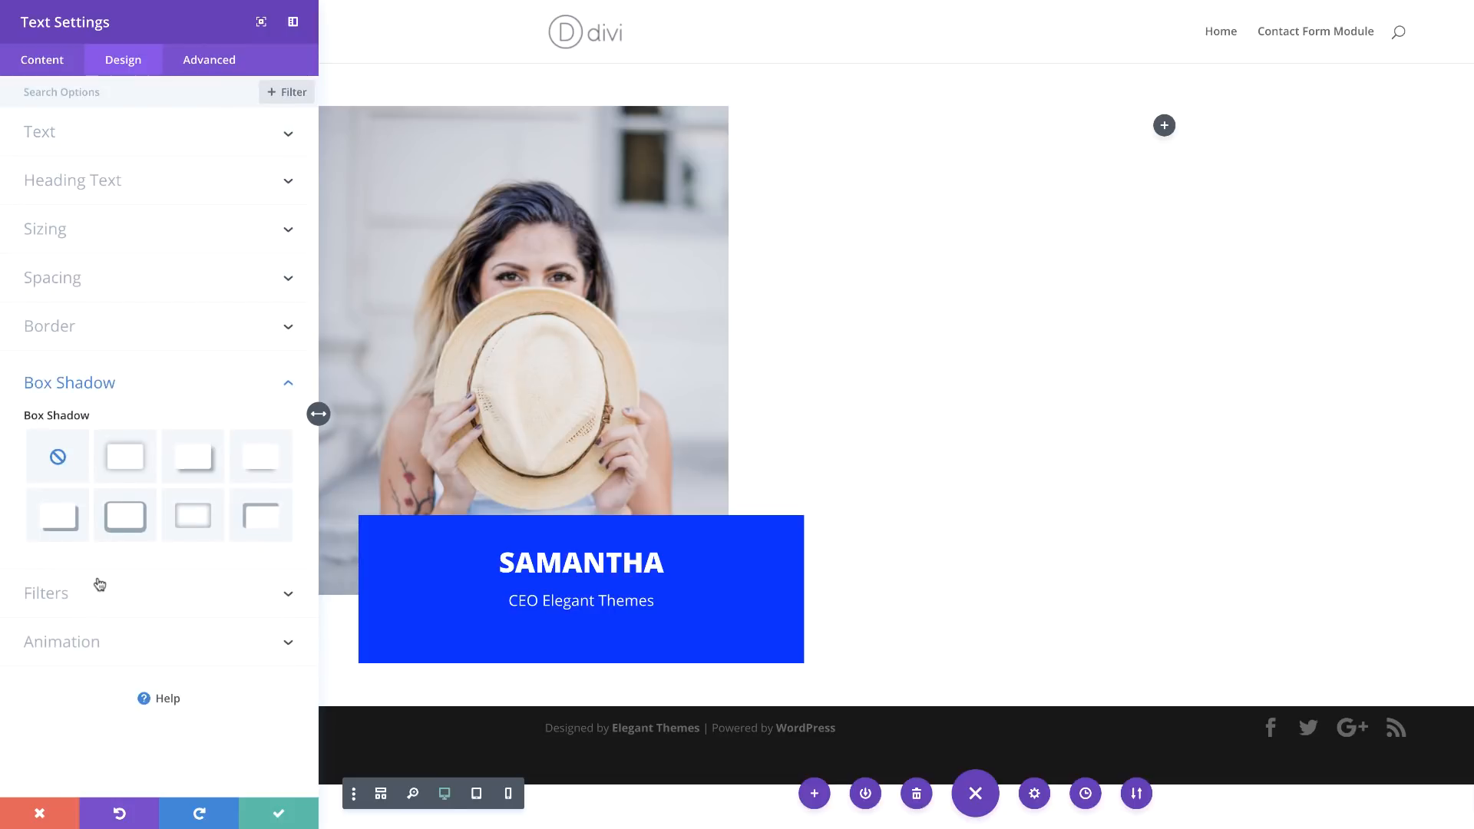
pyautogui.click(127, 453)
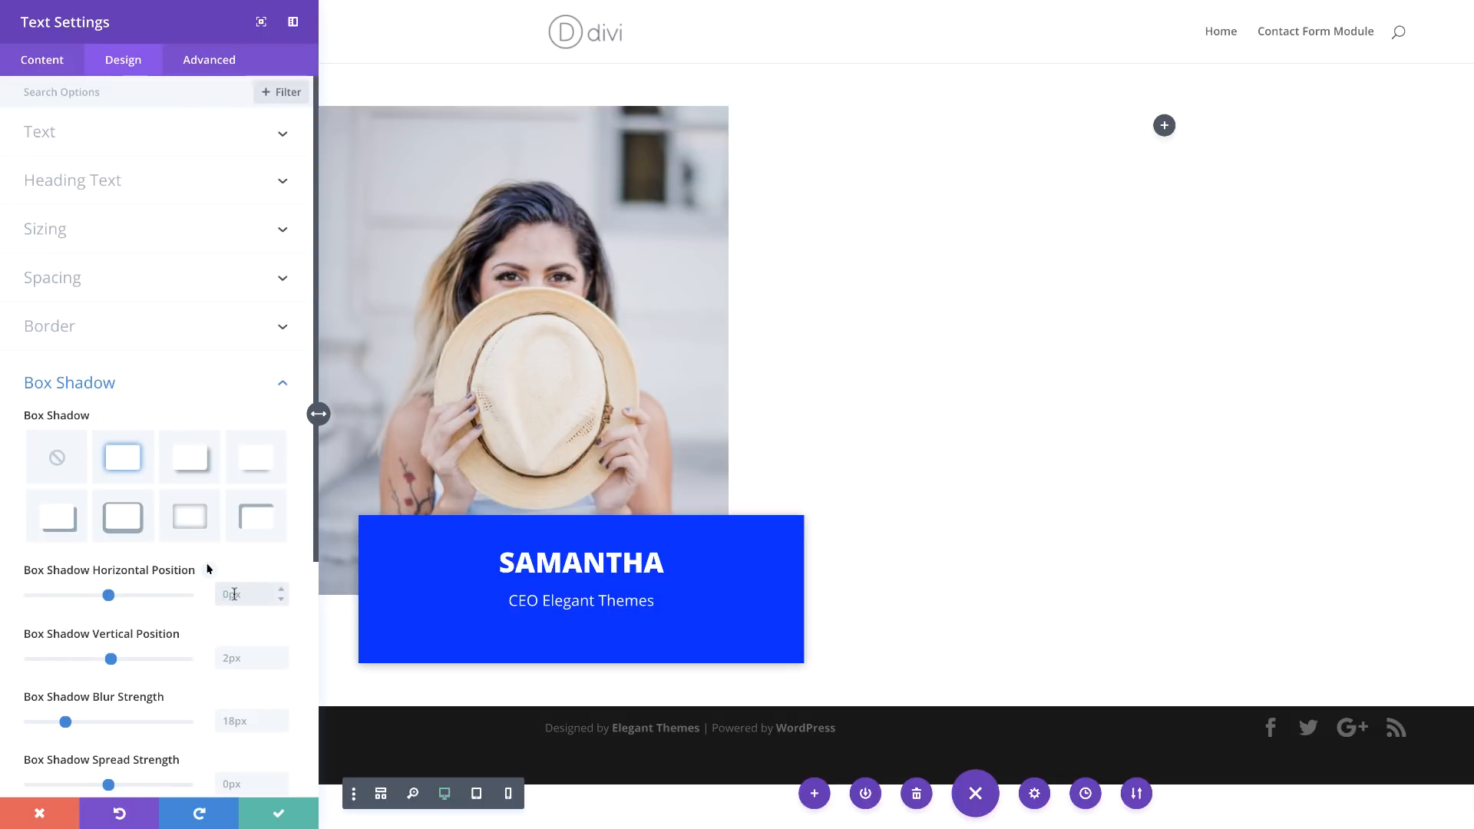
pyautogui.write('1000')
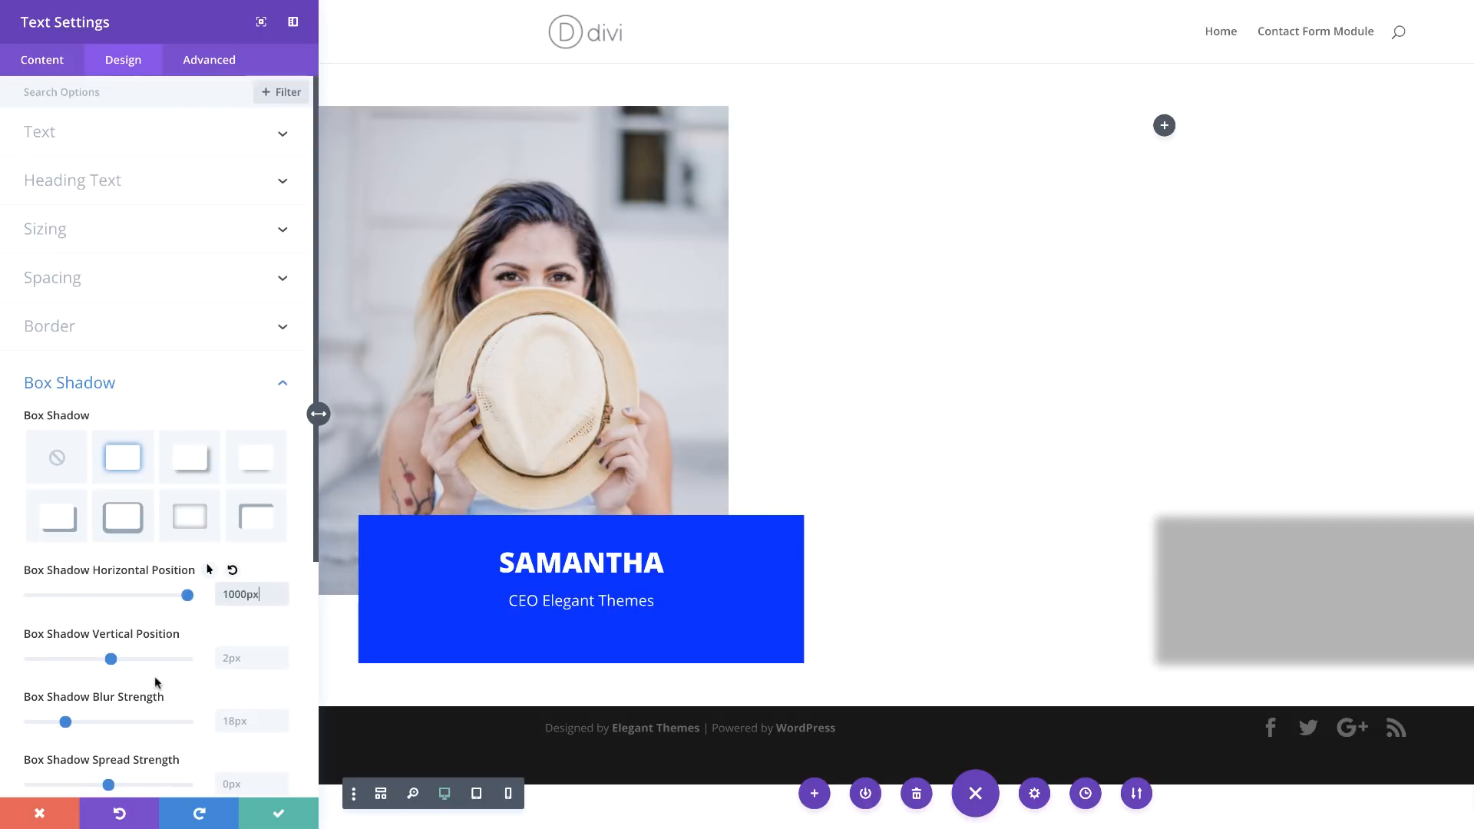
pyautogui.click(229, 662)
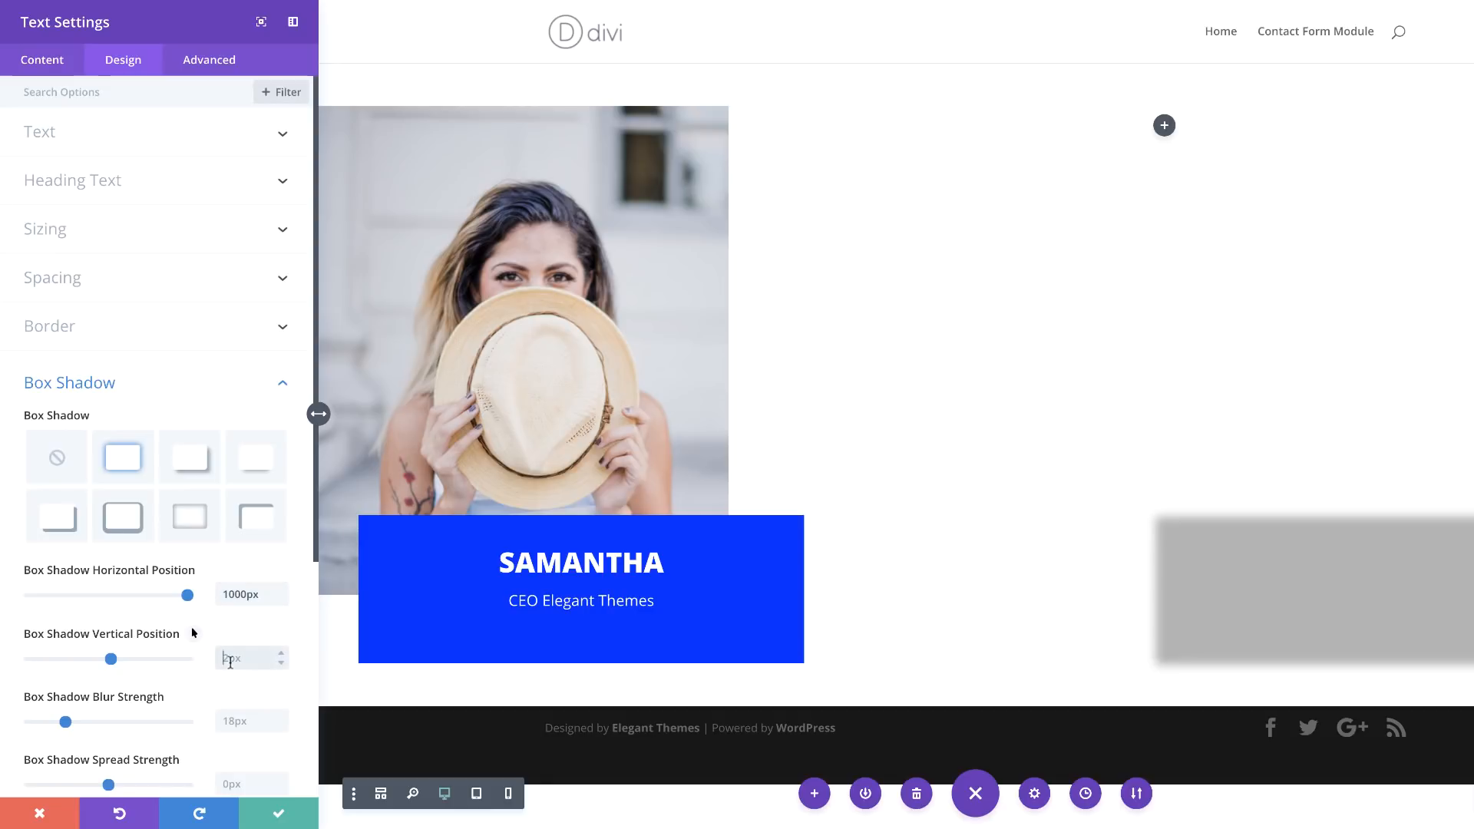
pyautogui.write('-400')
# Set the Text module's box shadow blur strength to 0px and spread strength to 250px
pyautogui.click(248, 721)
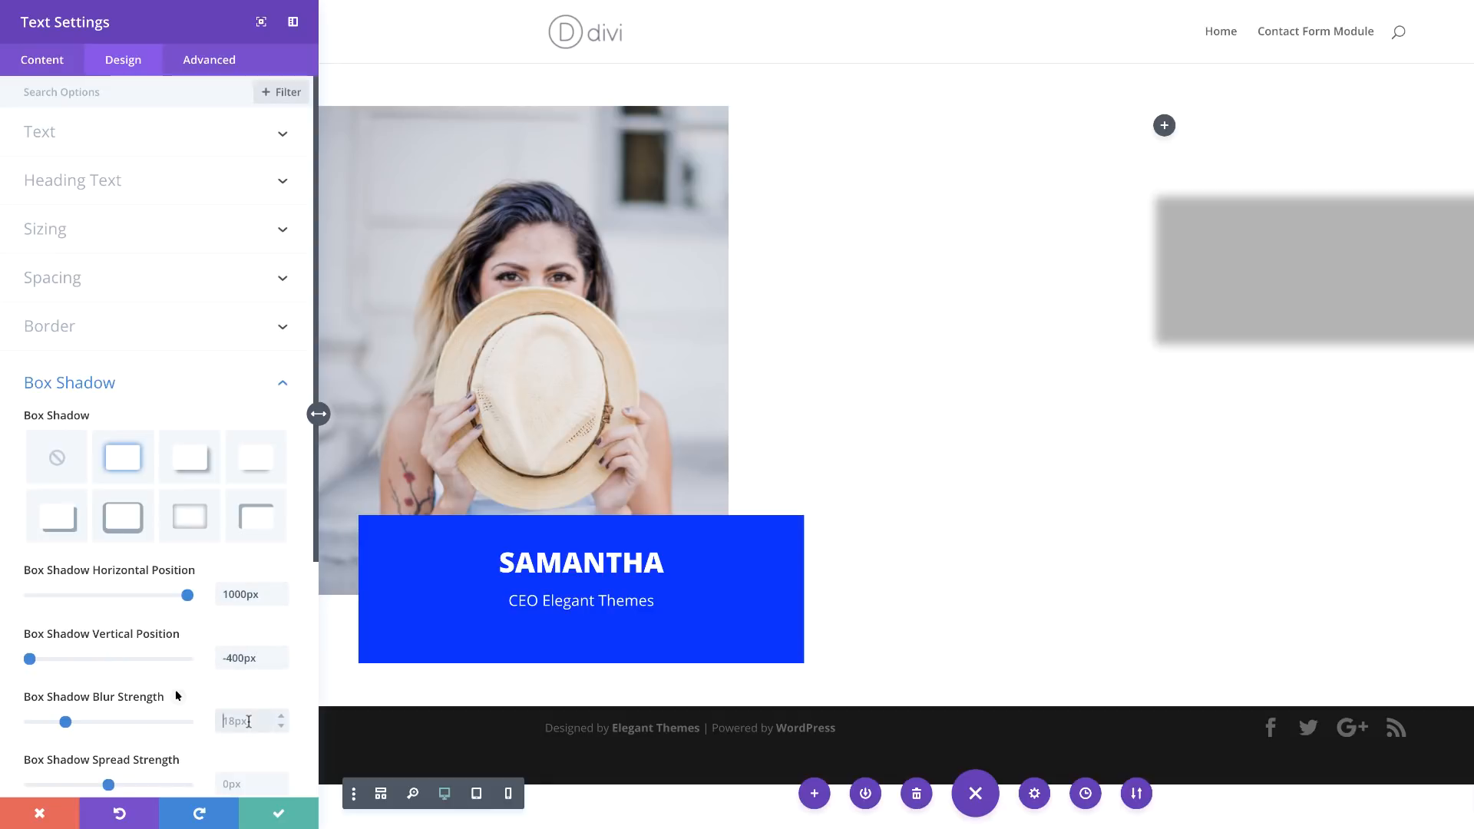
pyautogui.write('0')
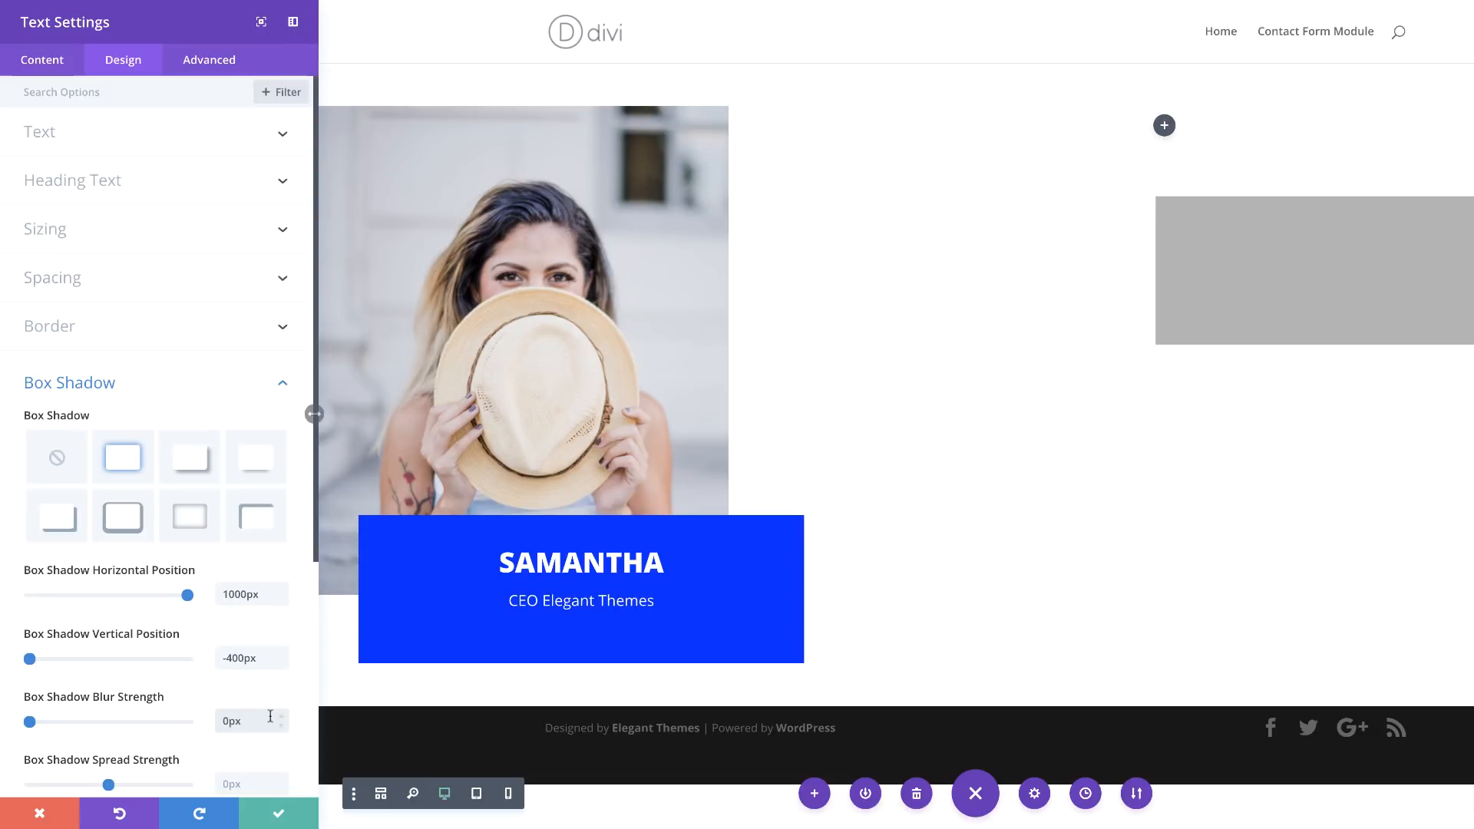
pyautogui.scroll(-2, 270, 716)
pyautogui.click(233, 650)
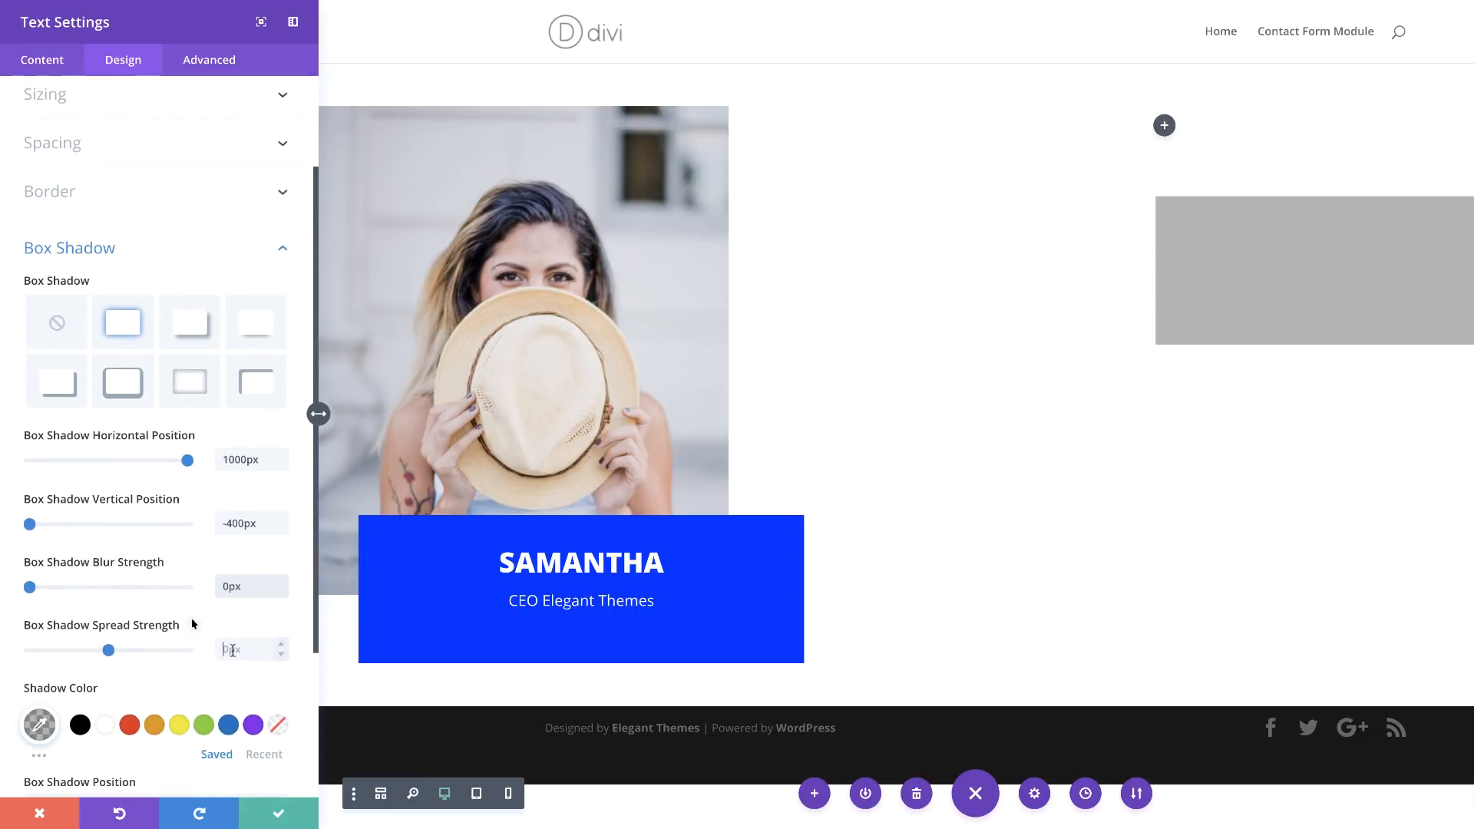
pyautogui.write('250')
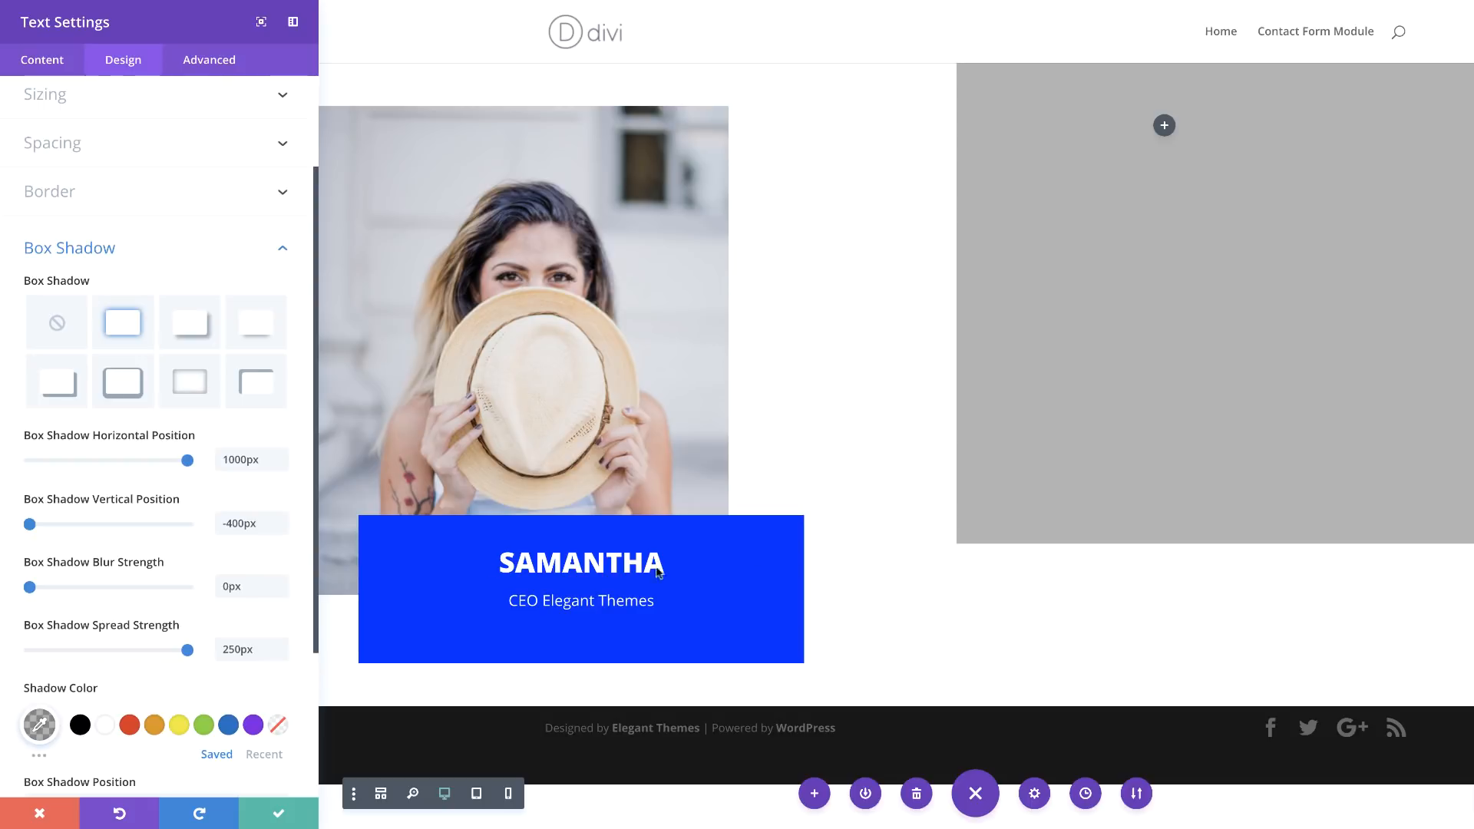
# Set the Text module's box shadow color to rgba(175,175,175,0.13)
pyautogui.scroll(-1, 292, 687)
pyautogui.scroll(-1, 293, 688)
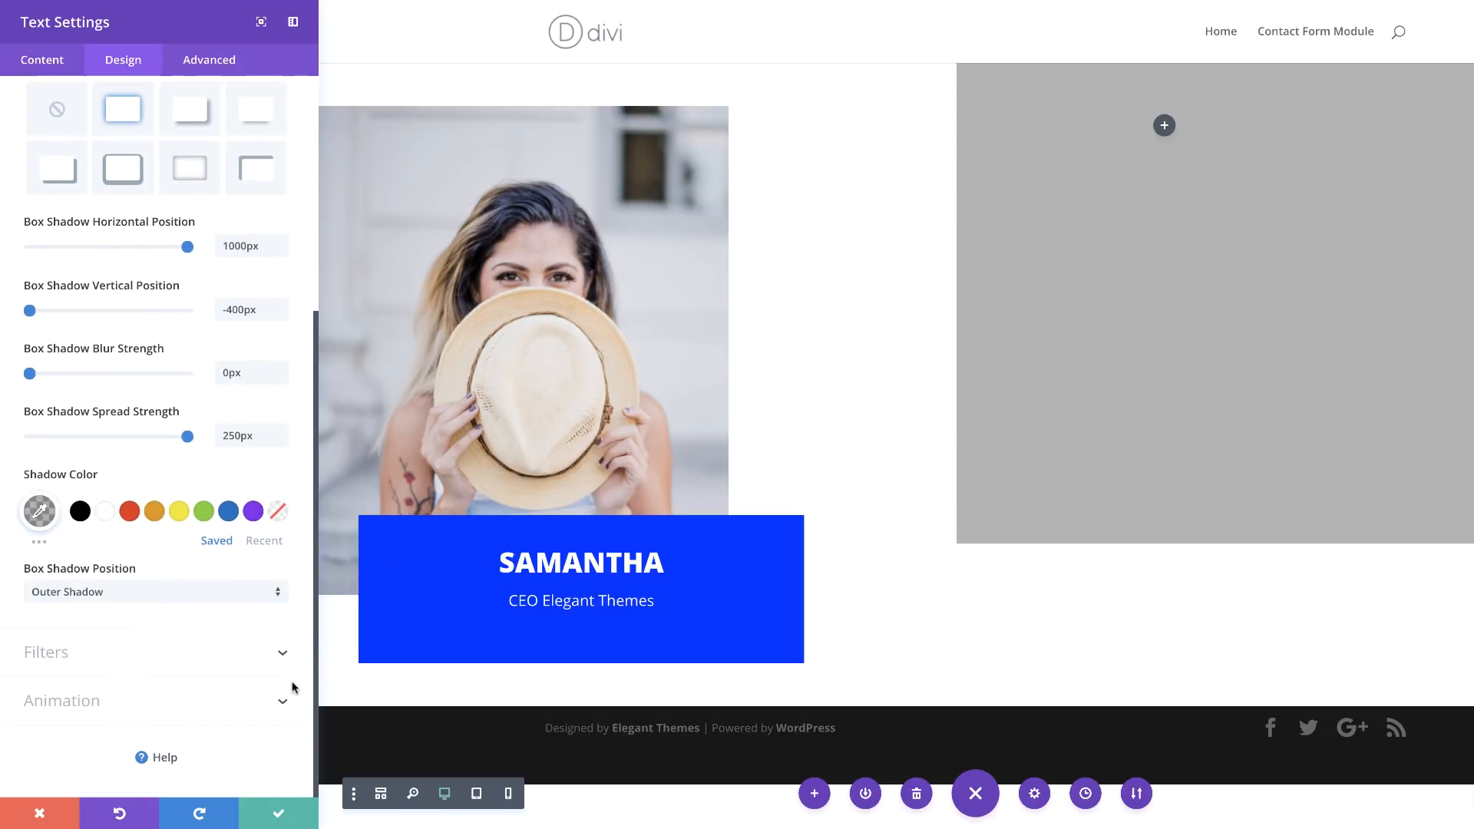
pyautogui.click(40, 511)
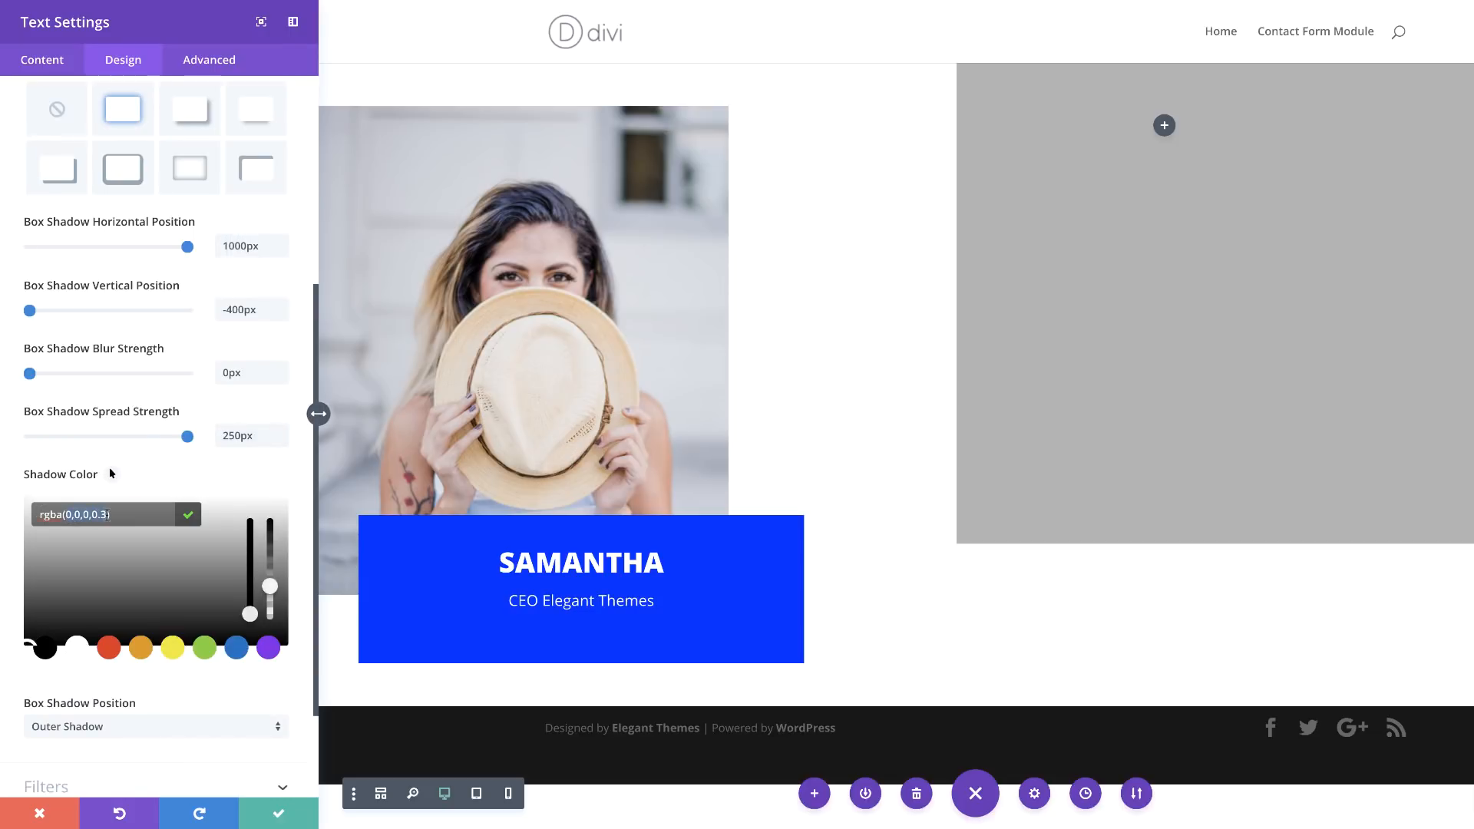
pyautogui.write('175,175,175,0.13)')
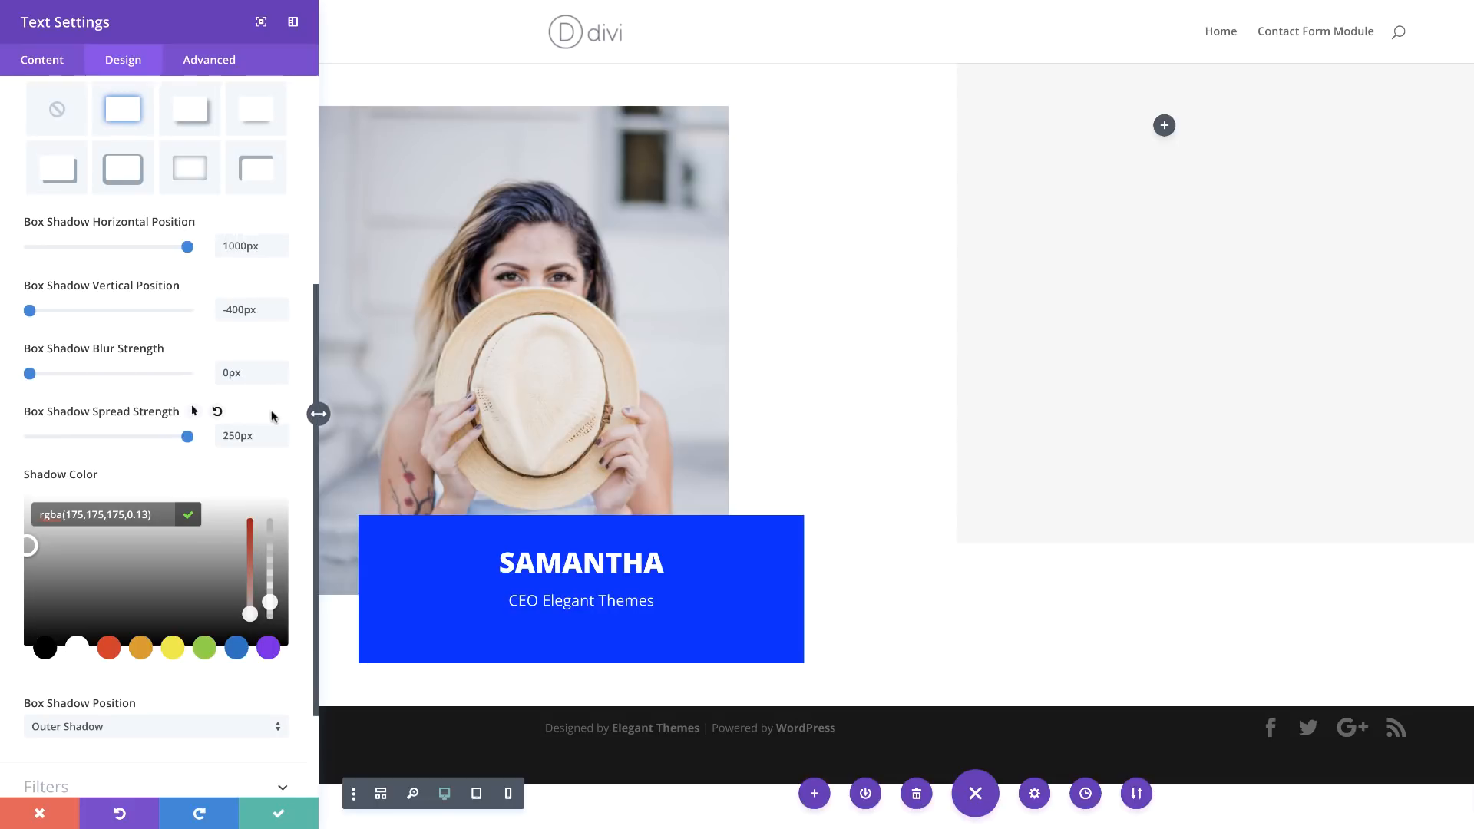
# Enable hover options for the box shadow's horizontal position and set its hover value to -73px
pyautogui.scroll(1, 272, 414)
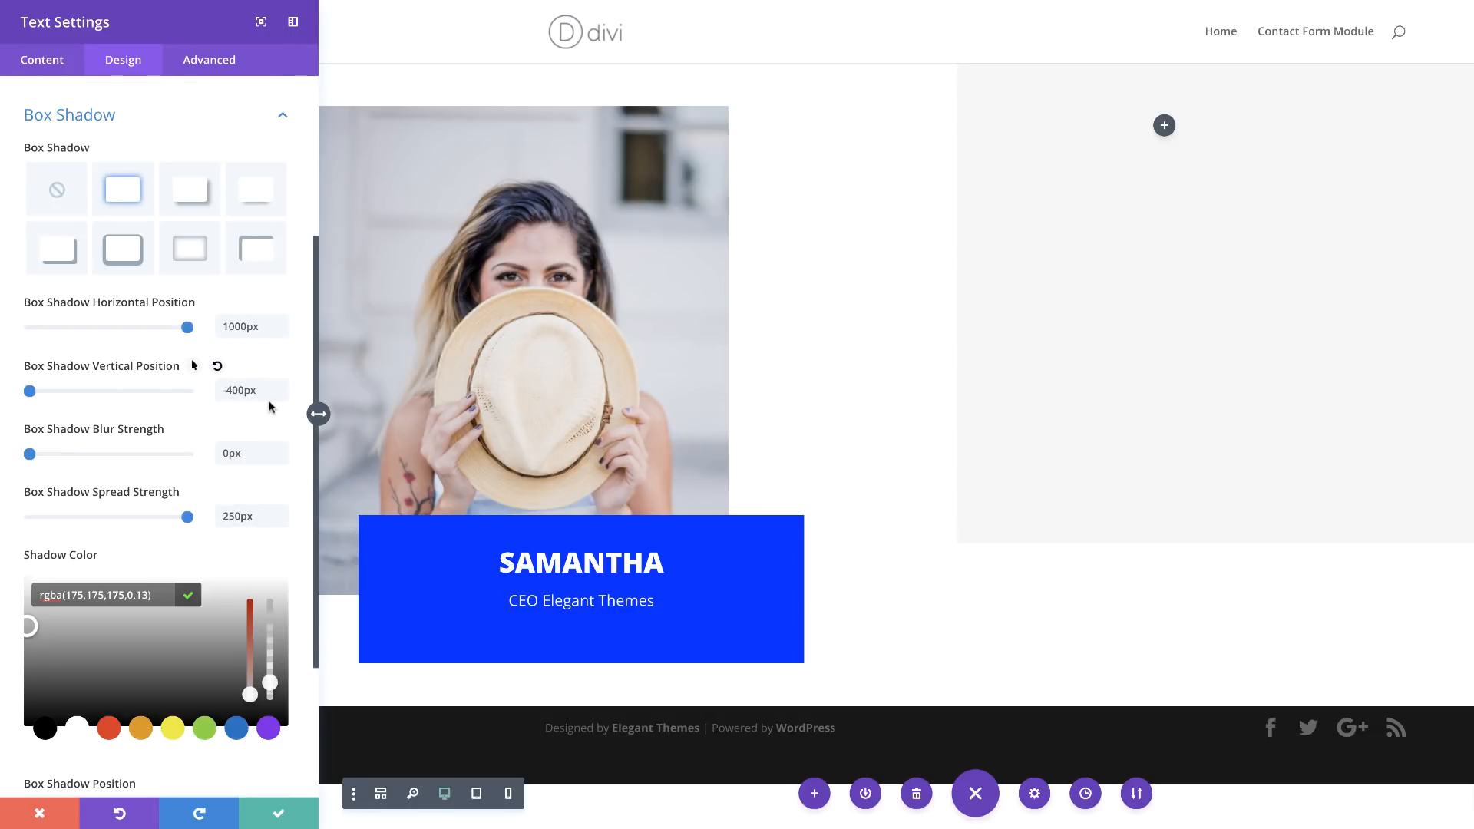
pyautogui.click(210, 302)
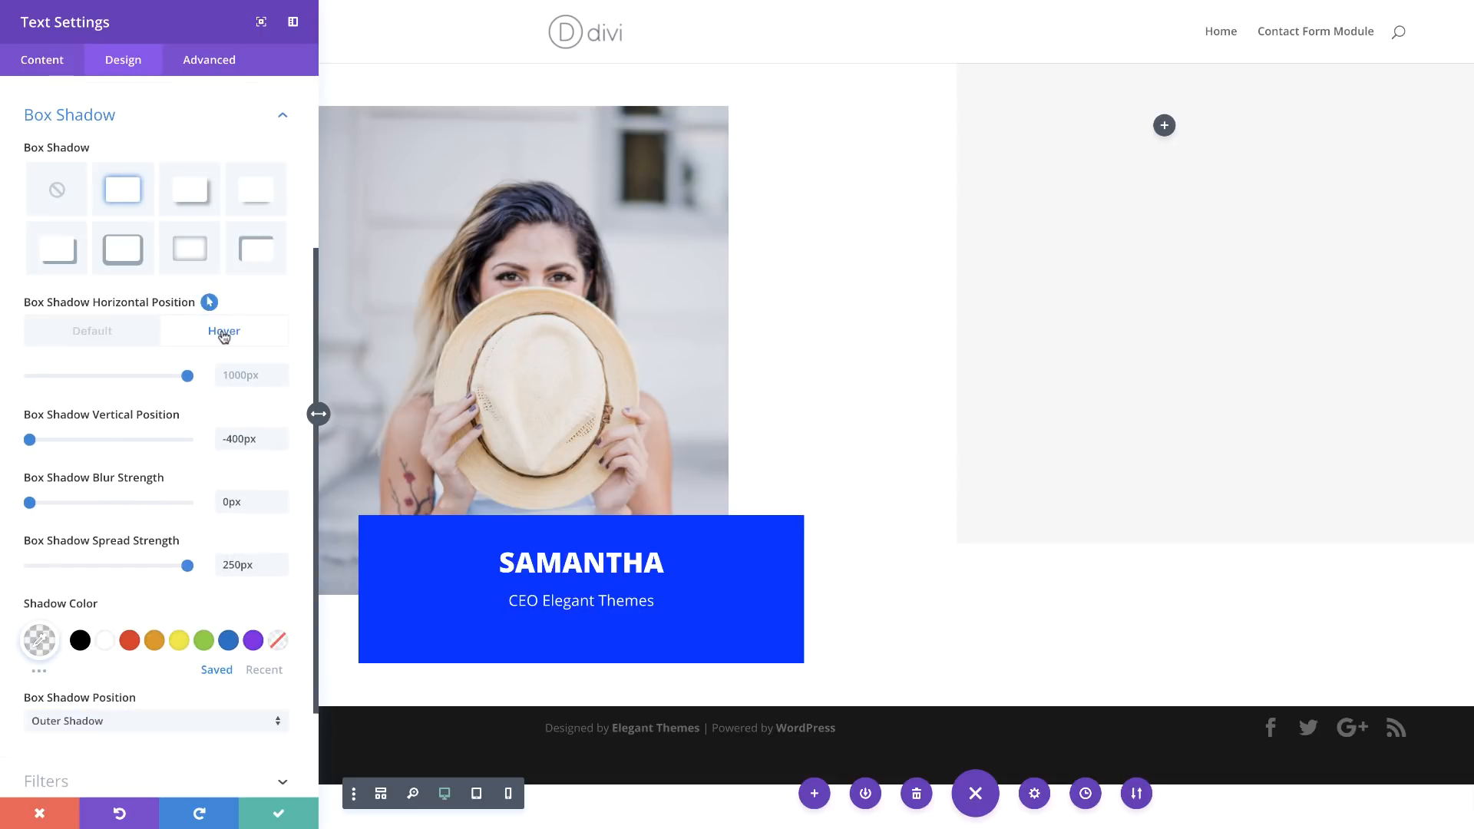
pyautogui.click(246, 374)
pyautogui.write('-73px')
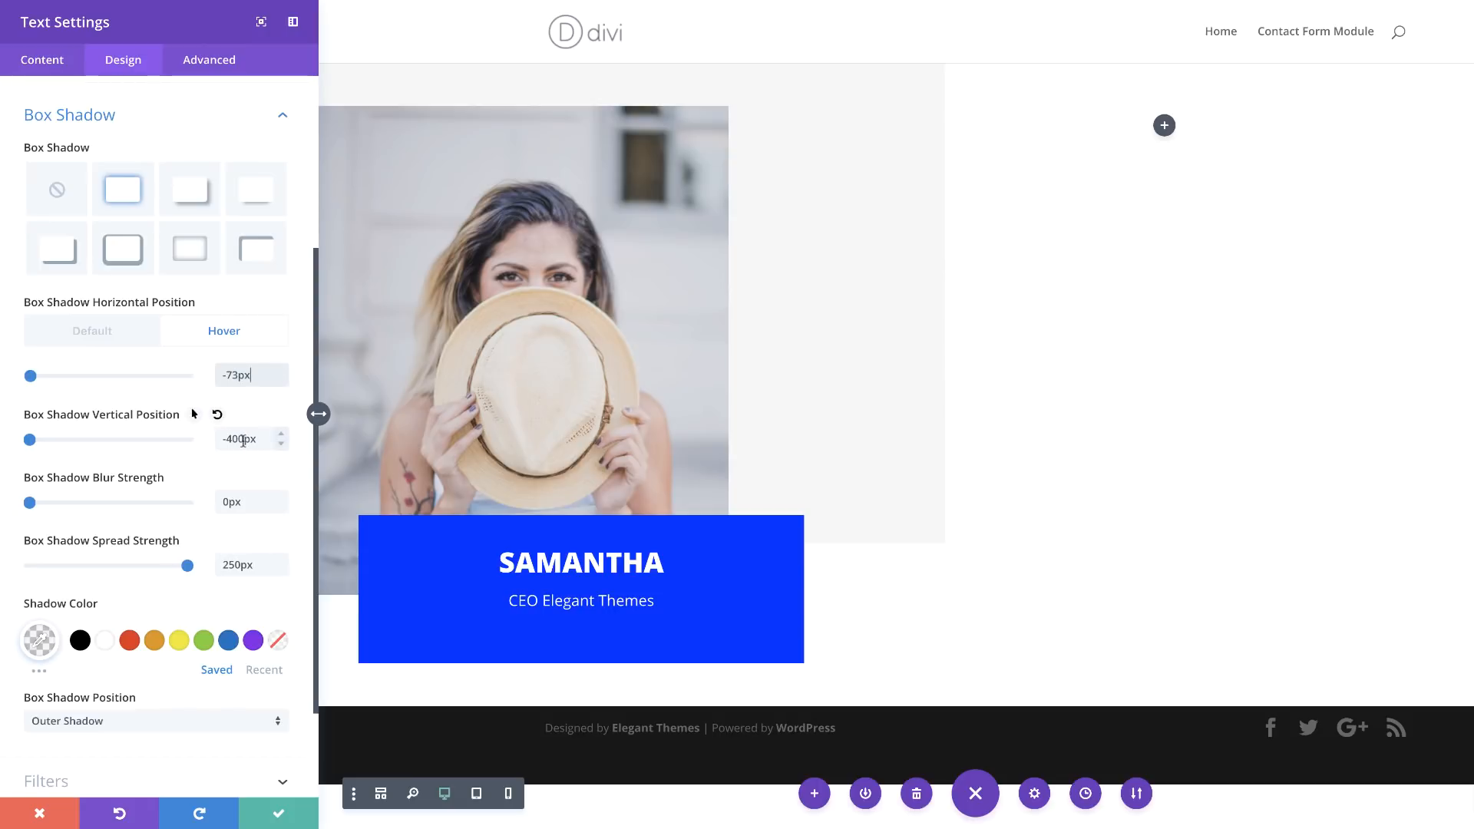
# Give the hover box shadow a -49px vertical position, 10px spread strength and color rgba(255,182,12,0.53)
pyautogui.press('Delete')
pyautogui.press('Delete')
pyautogui.write('9')
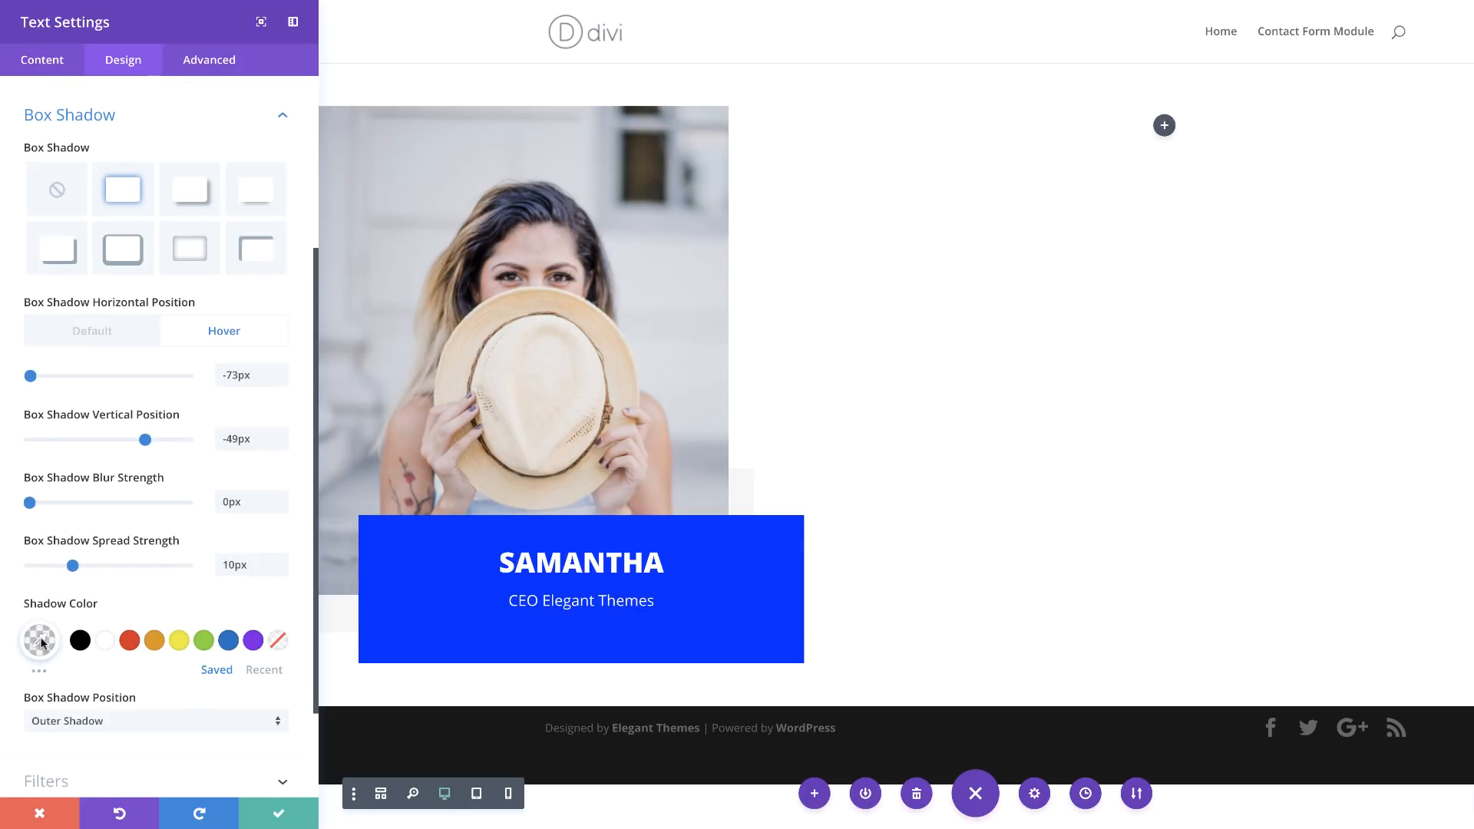
pyautogui.click(41, 642)
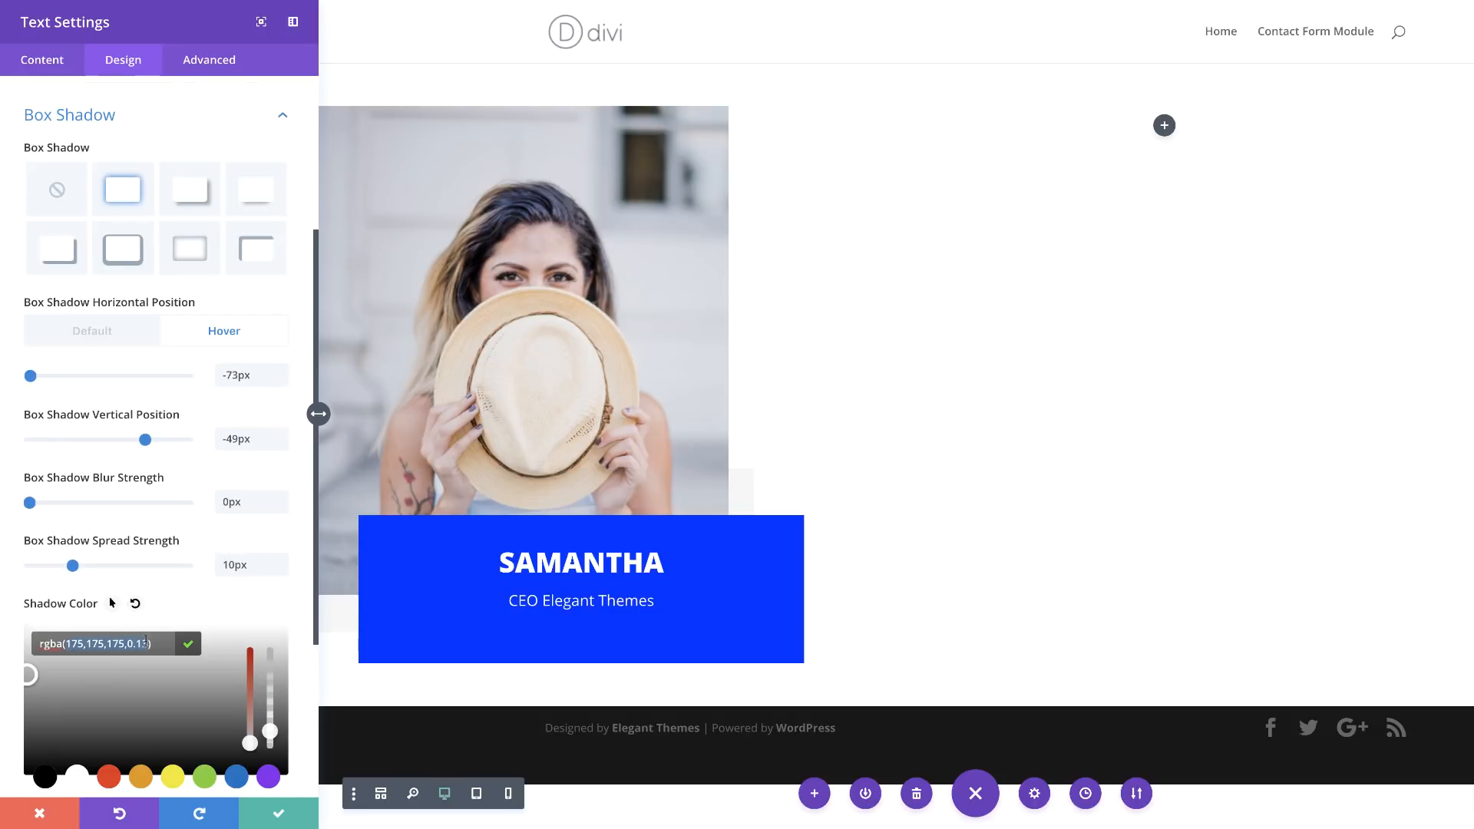
pyautogui.write('255,182,12,0.53')
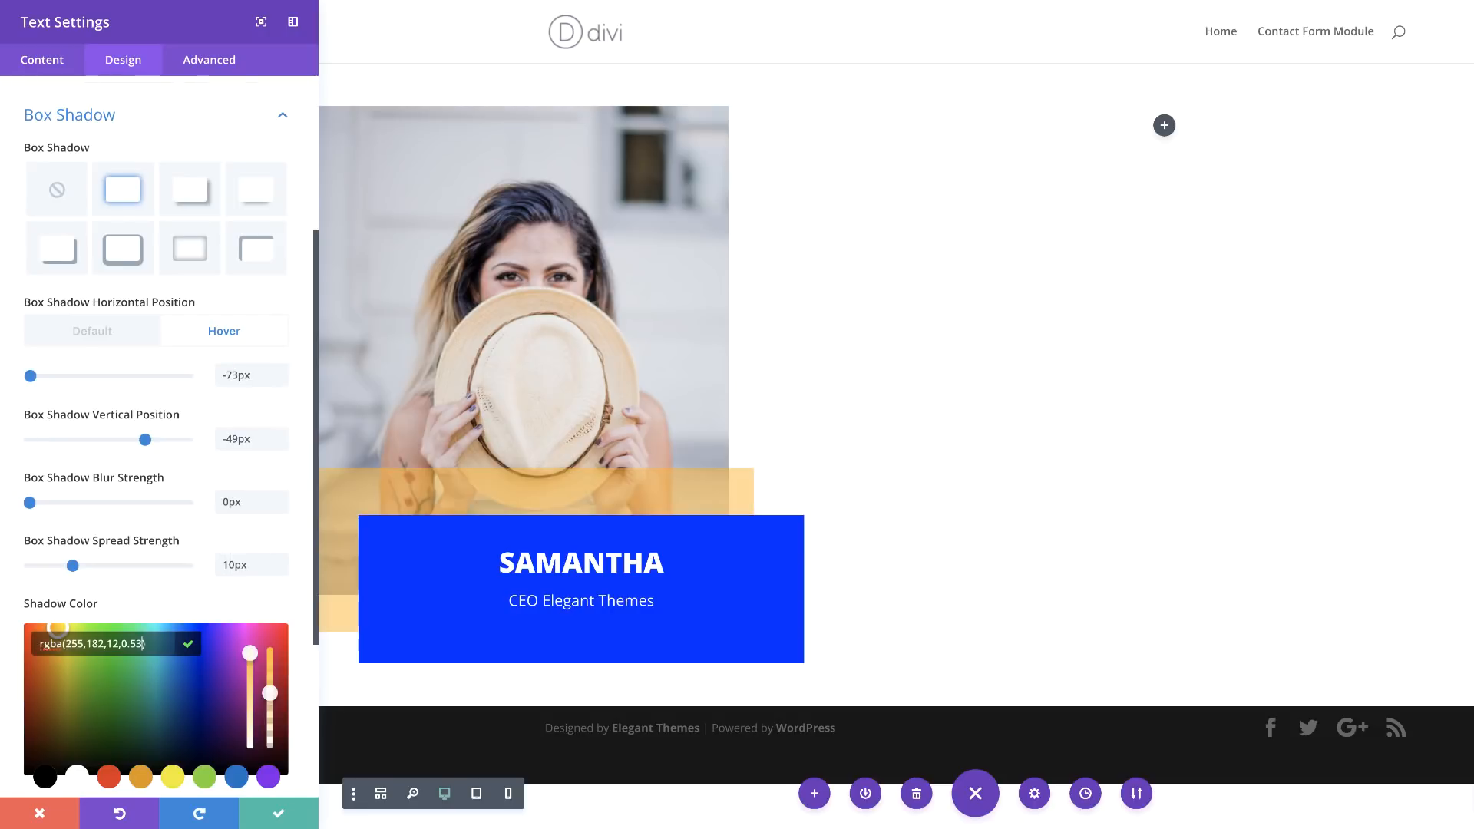
# Set the Text module's transition duration to 1000ms and save the module settings
pyautogui.click(233, 67)
pyautogui.click(81, 287)
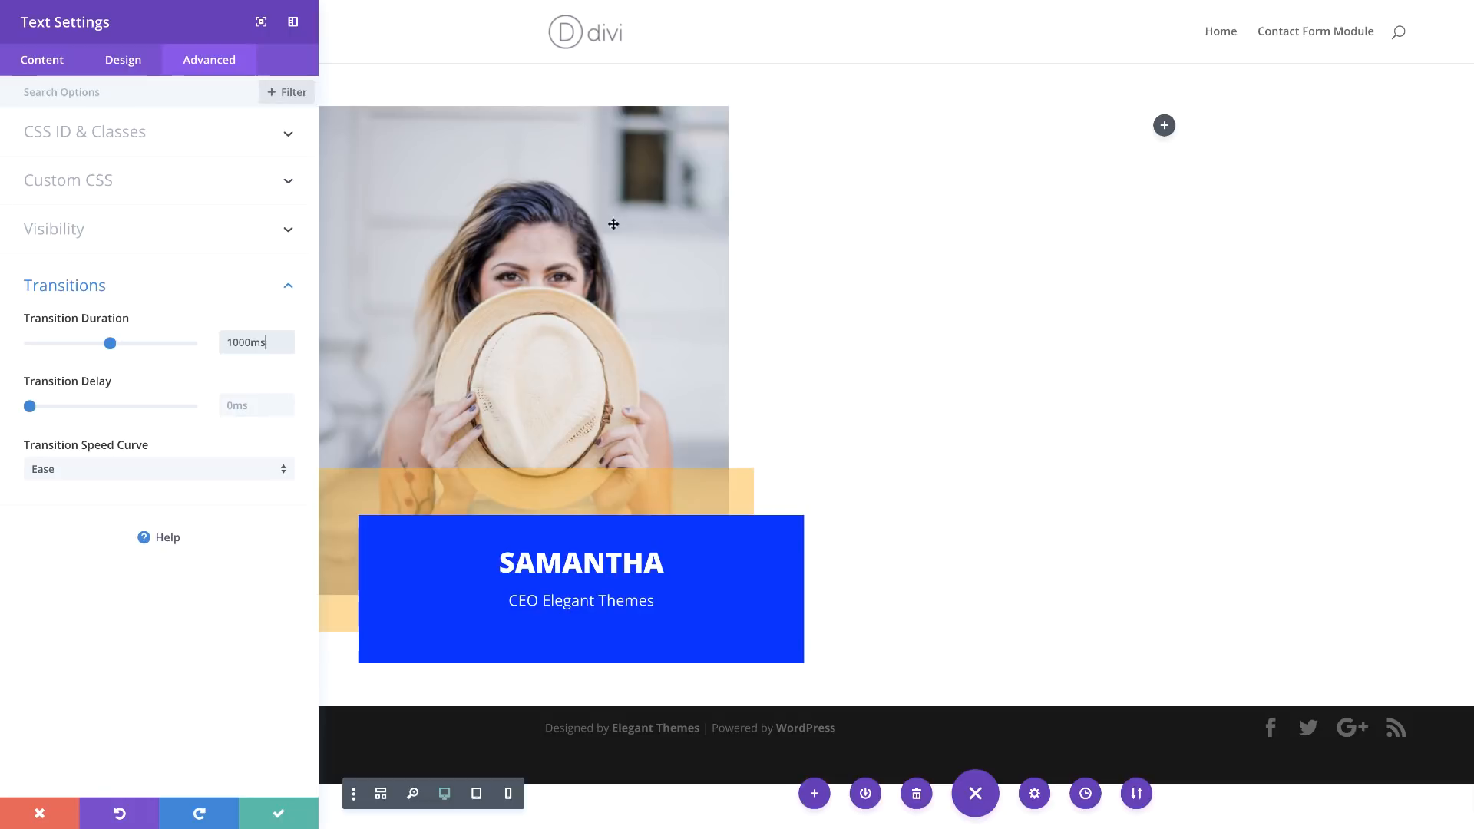
pyautogui.click(273, 815)
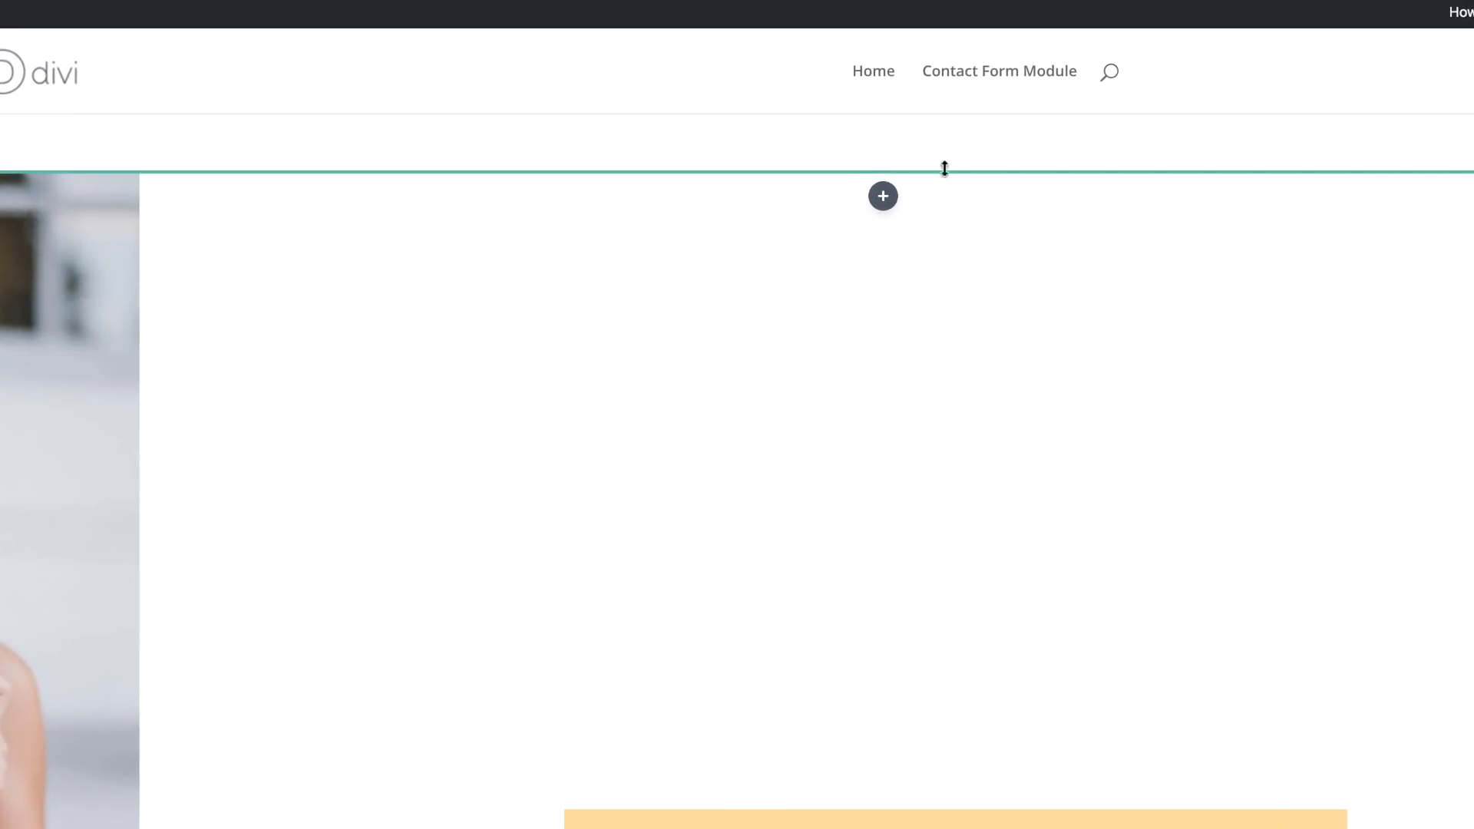
# Insert a new Text module in the empty second column
pyautogui.click(884, 198)
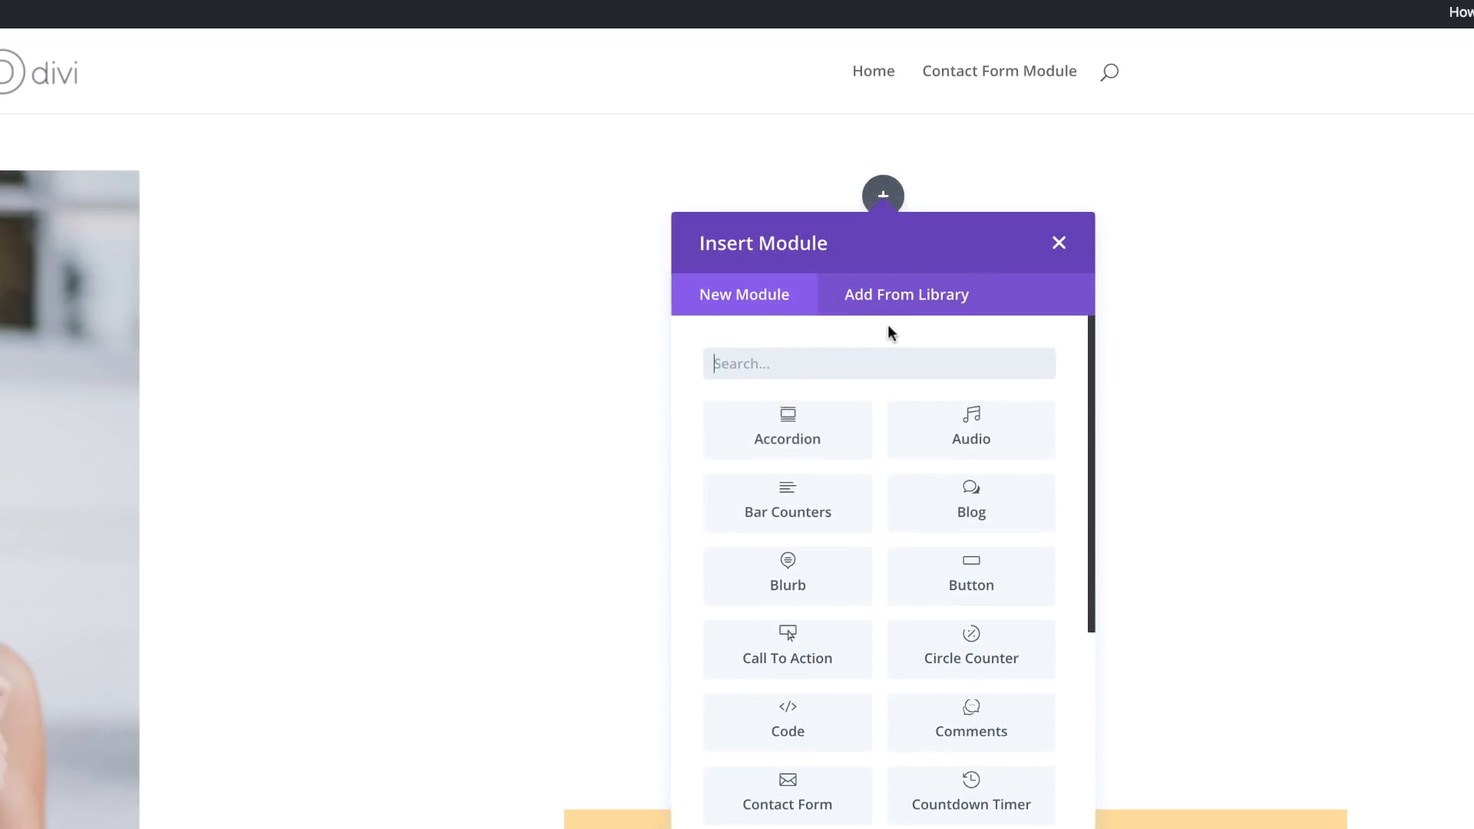
pyautogui.write('text')
pyautogui.click(828, 427)
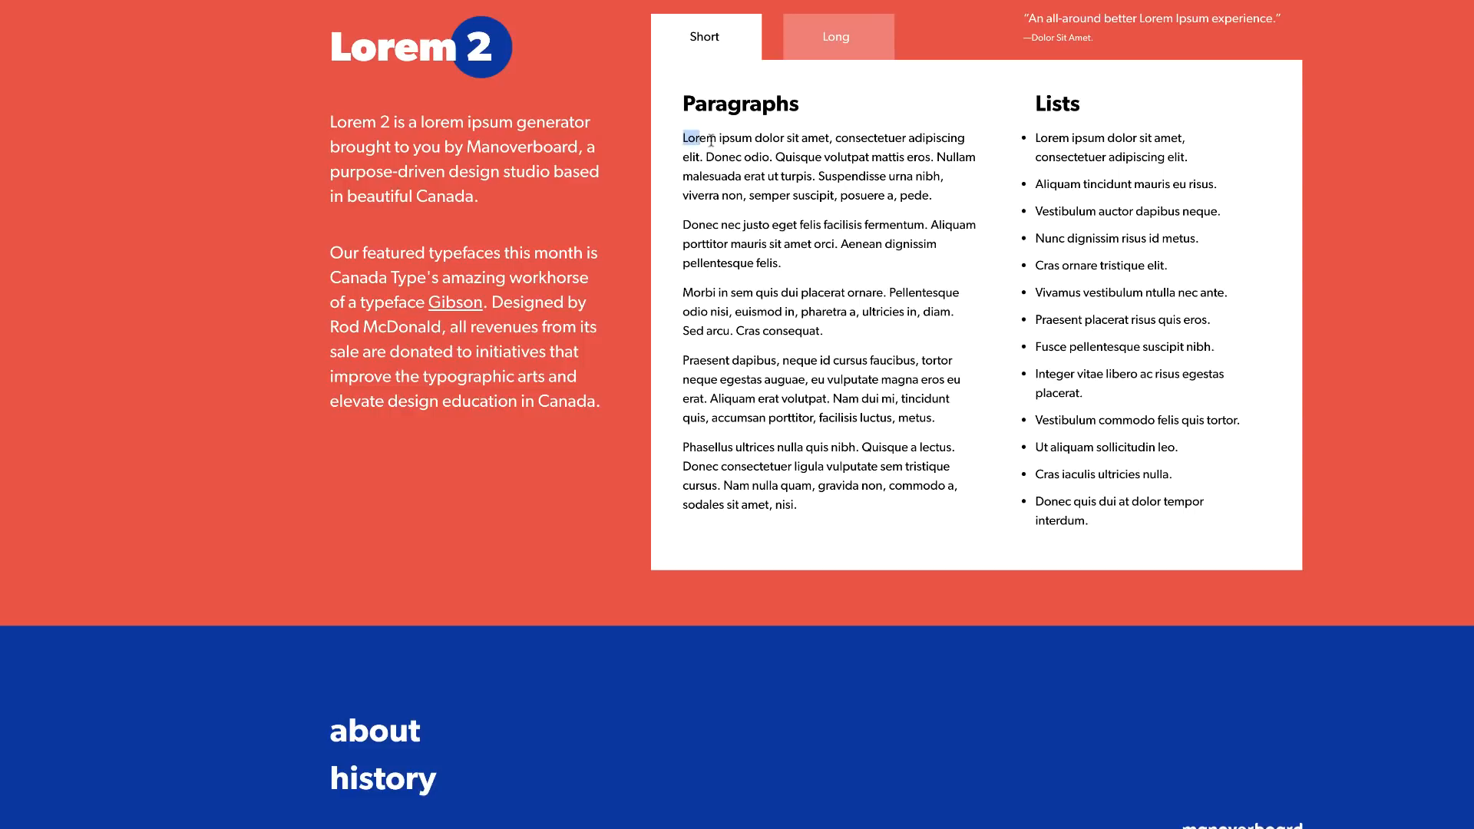
# Replace the new module's placeholder with "Lorem ipsum dolor sit amet, consectetuer adipiscing elit. Donec odio. Quisque volutpat mattis eros." copied from the Lorem 2 page
pyautogui.moveTo(683, 138); pyautogui.dragTo(932, 151)
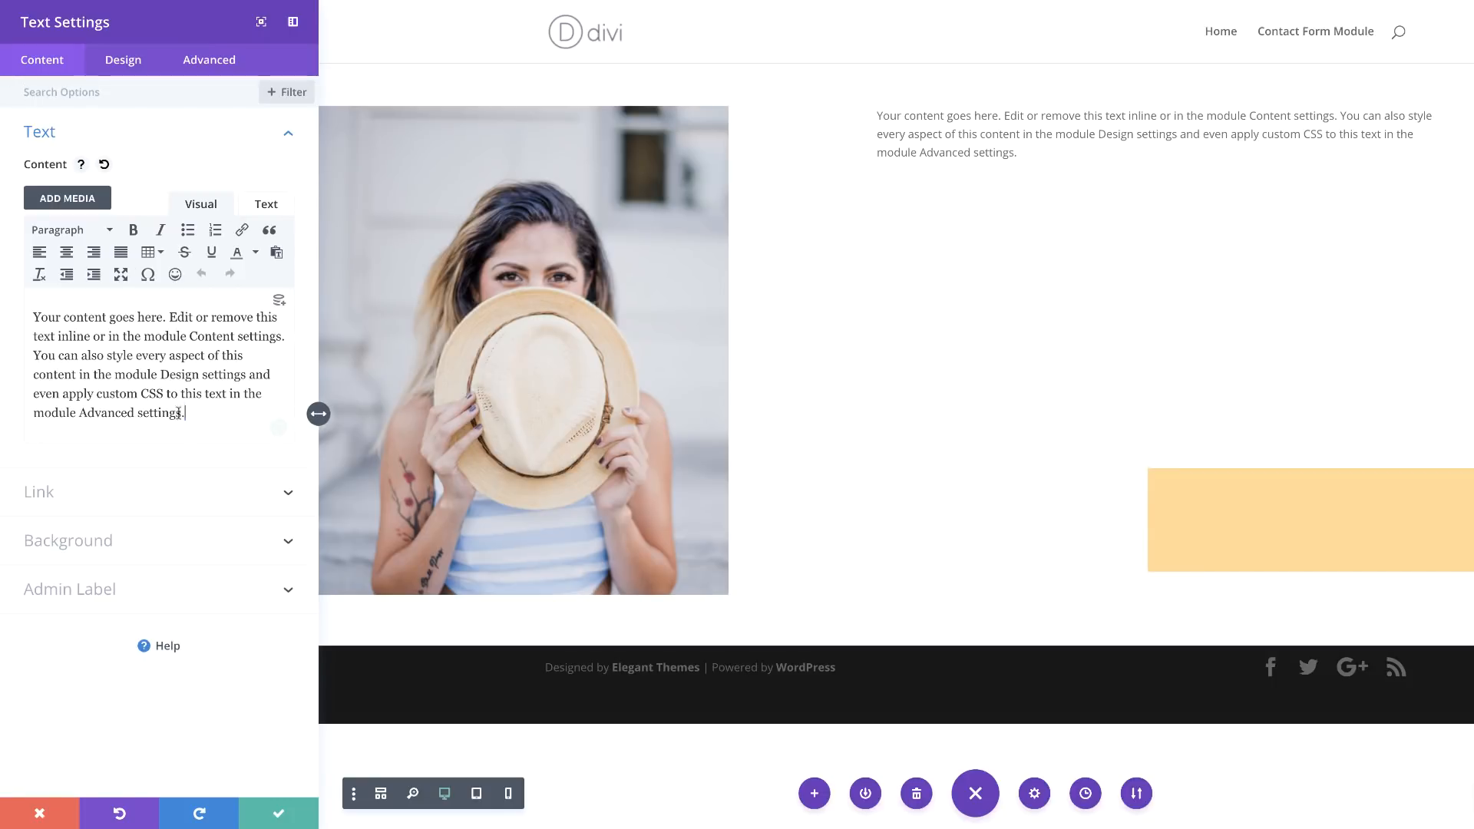
pyautogui.moveTo(178, 414); pyautogui.dragTo(15, 297)
pyautogui.press('BackSpace')
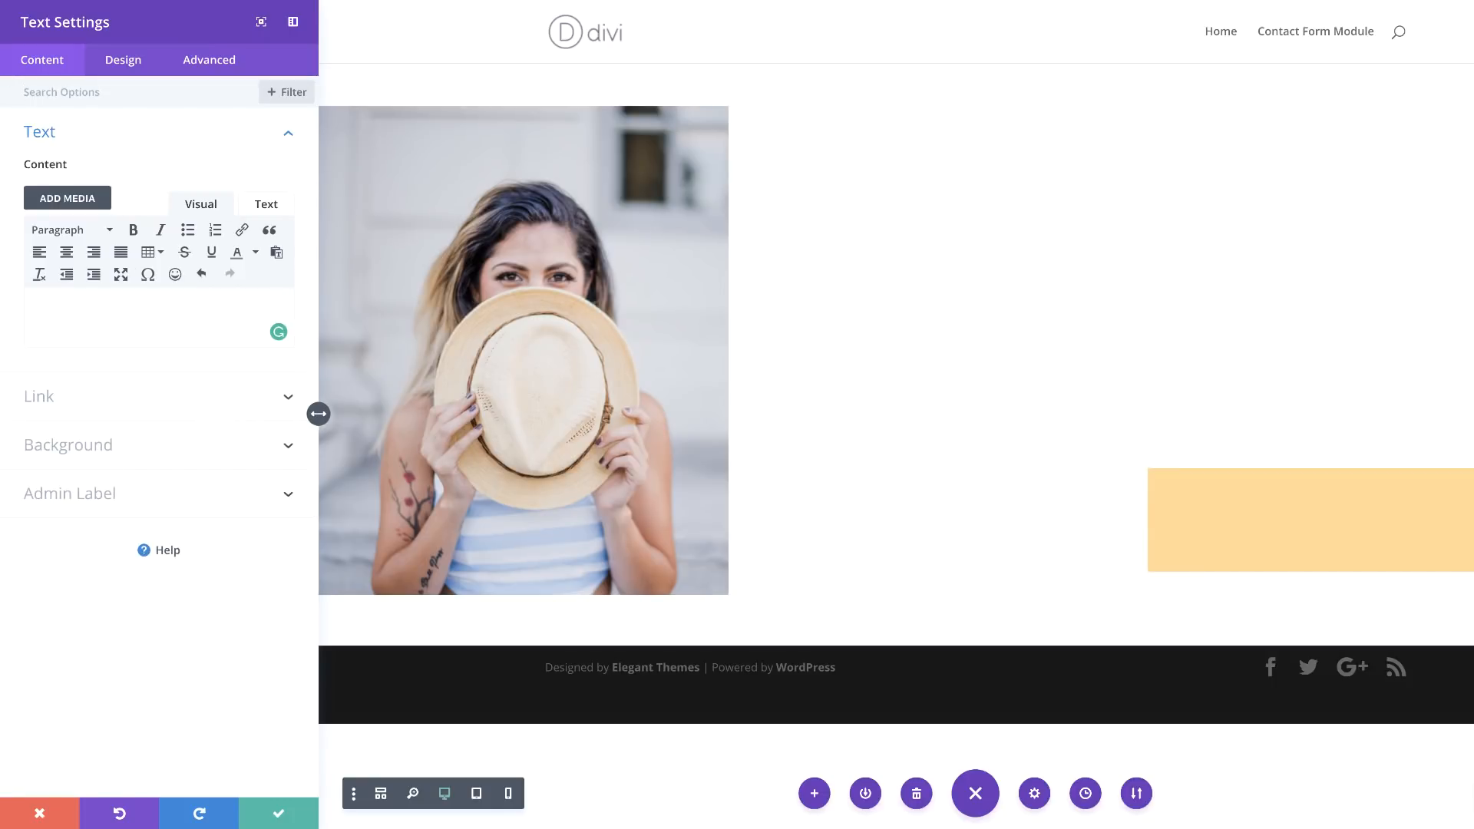
pyautogui.write('Lorem ipsum dolor sit amet, consectetuer adipiscing elit. Donec odio. Quisque volutpat mattis eros.')
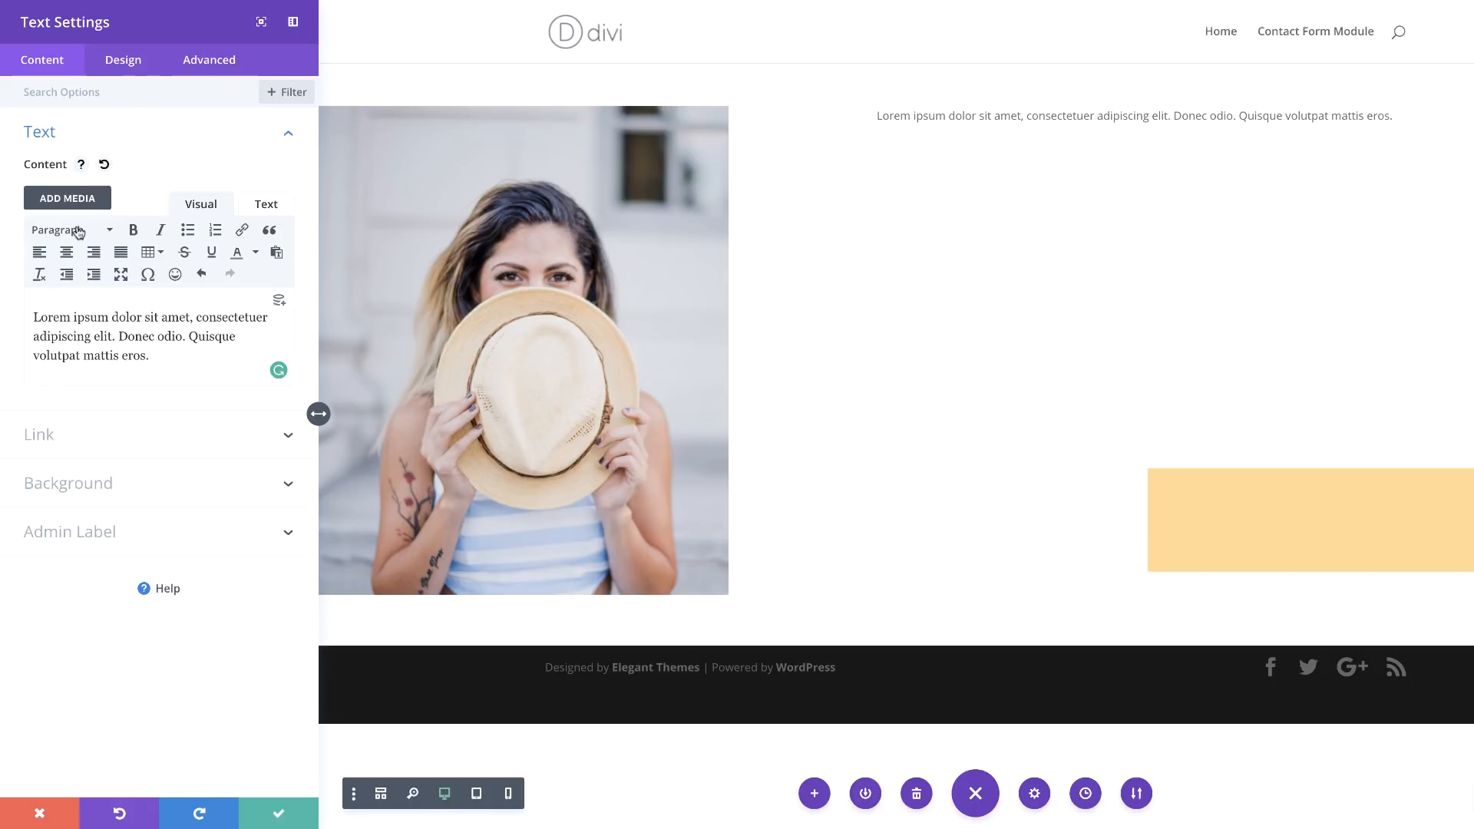
# Format all of the new Text module's content as Heading 3
pyautogui.moveTo(154, 361); pyautogui.dragTo(28, 317)
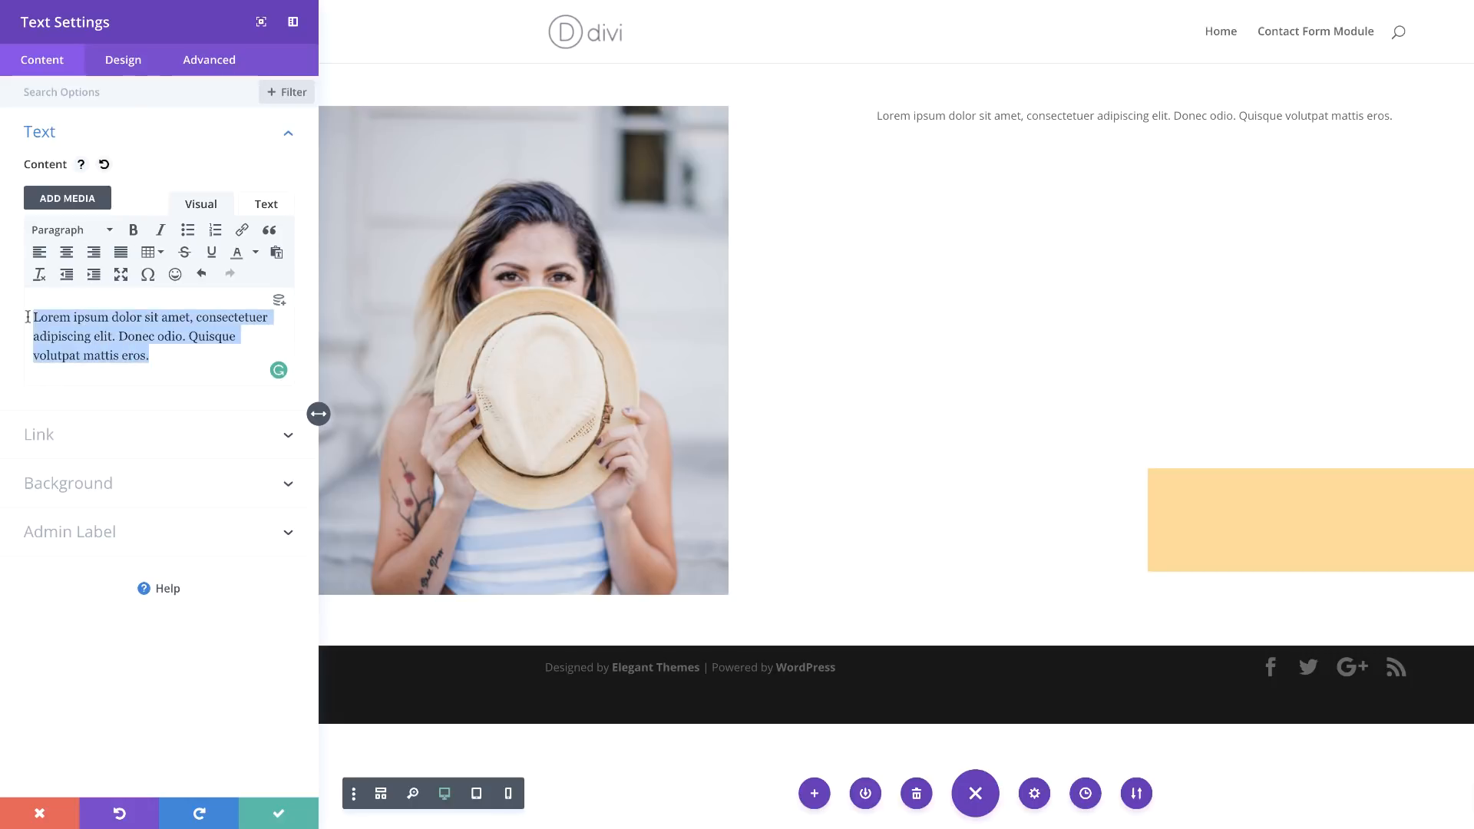
pyautogui.click(98, 230)
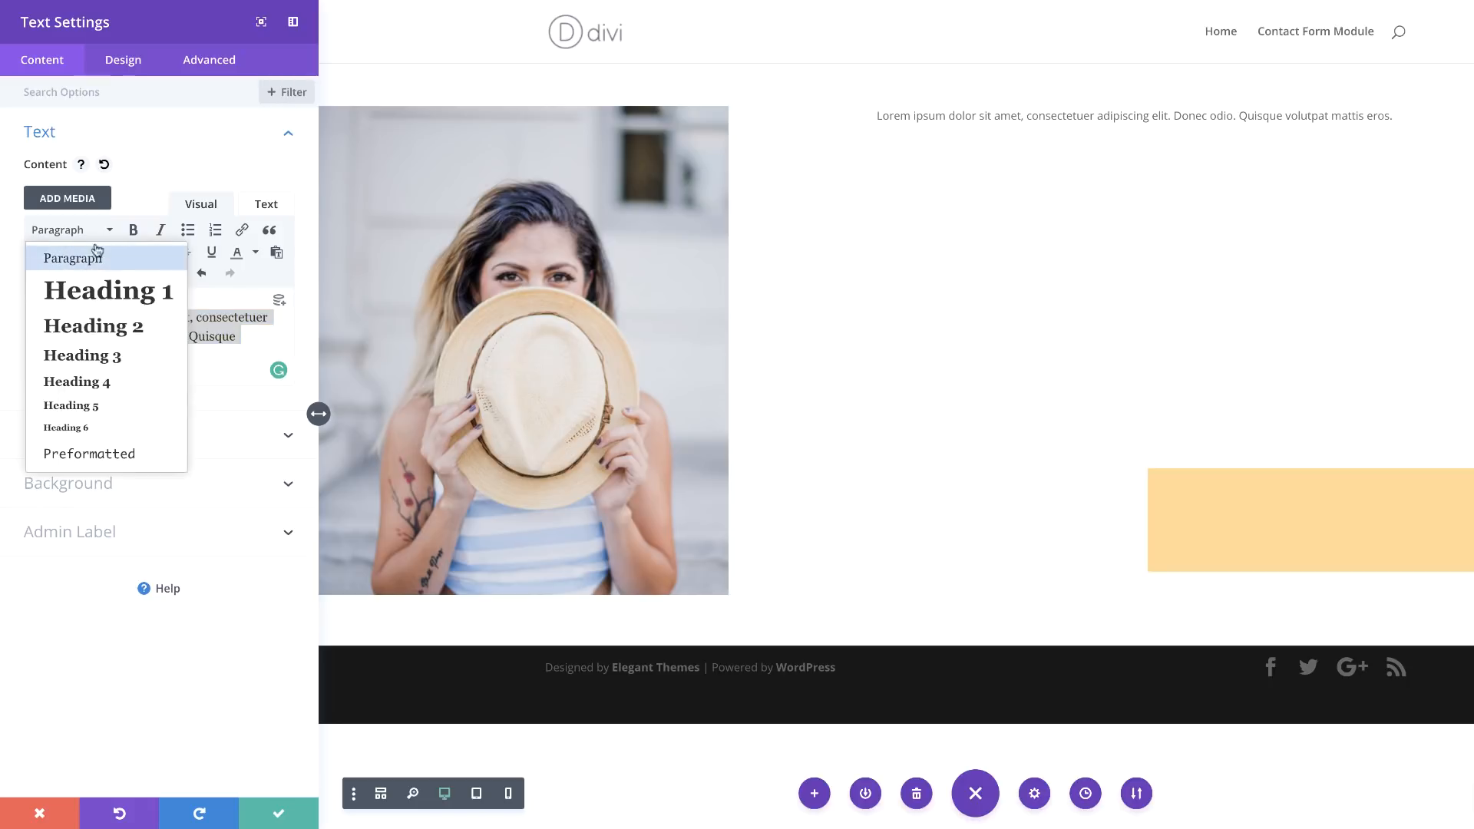
pyautogui.click(115, 354)
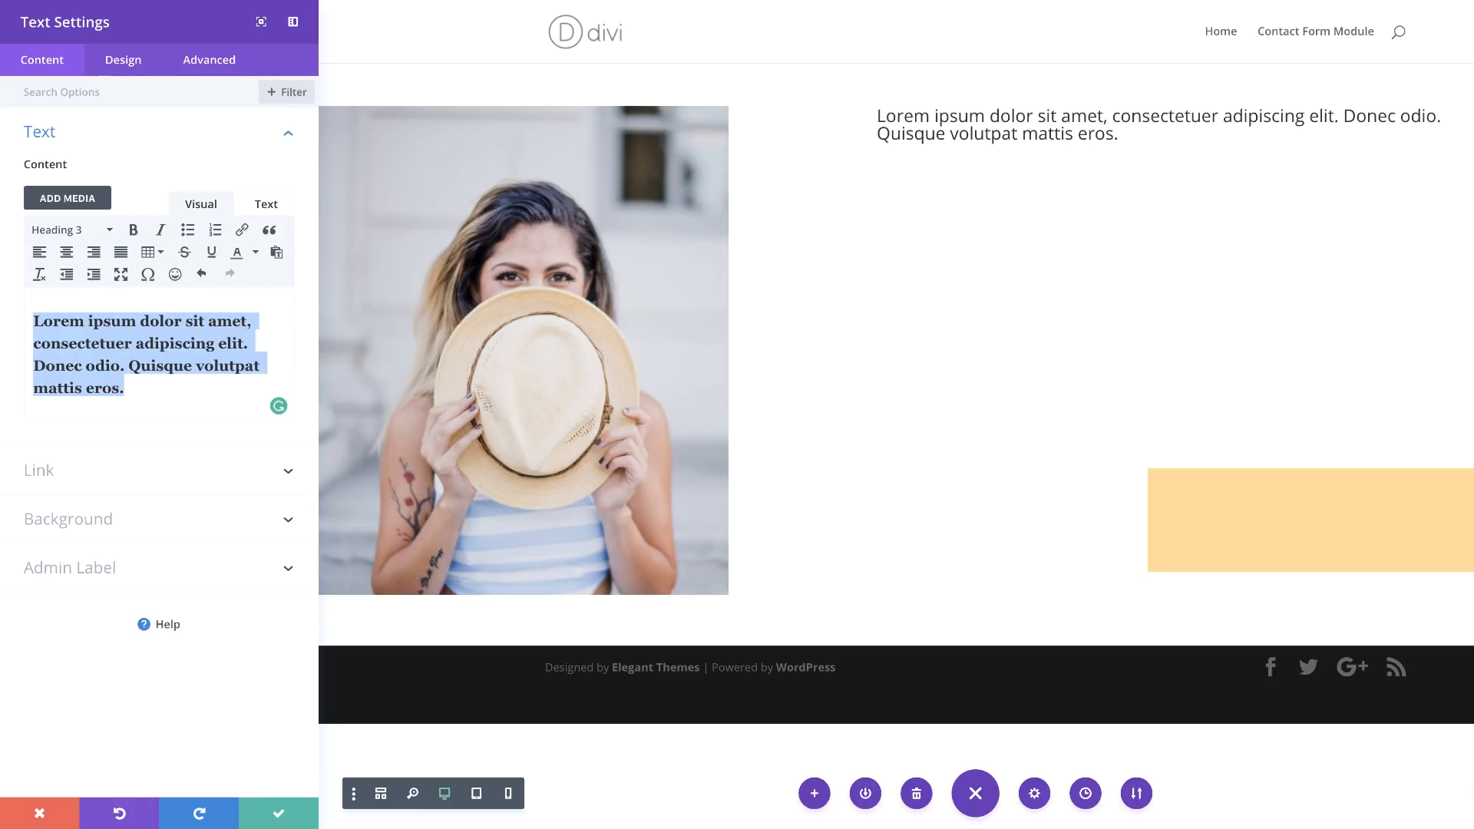
# Set the new Text module's Heading 3 font to Goudy Bookletter 1911 and left-align the heading
pyautogui.click(123, 61)
pyautogui.click(102, 181)
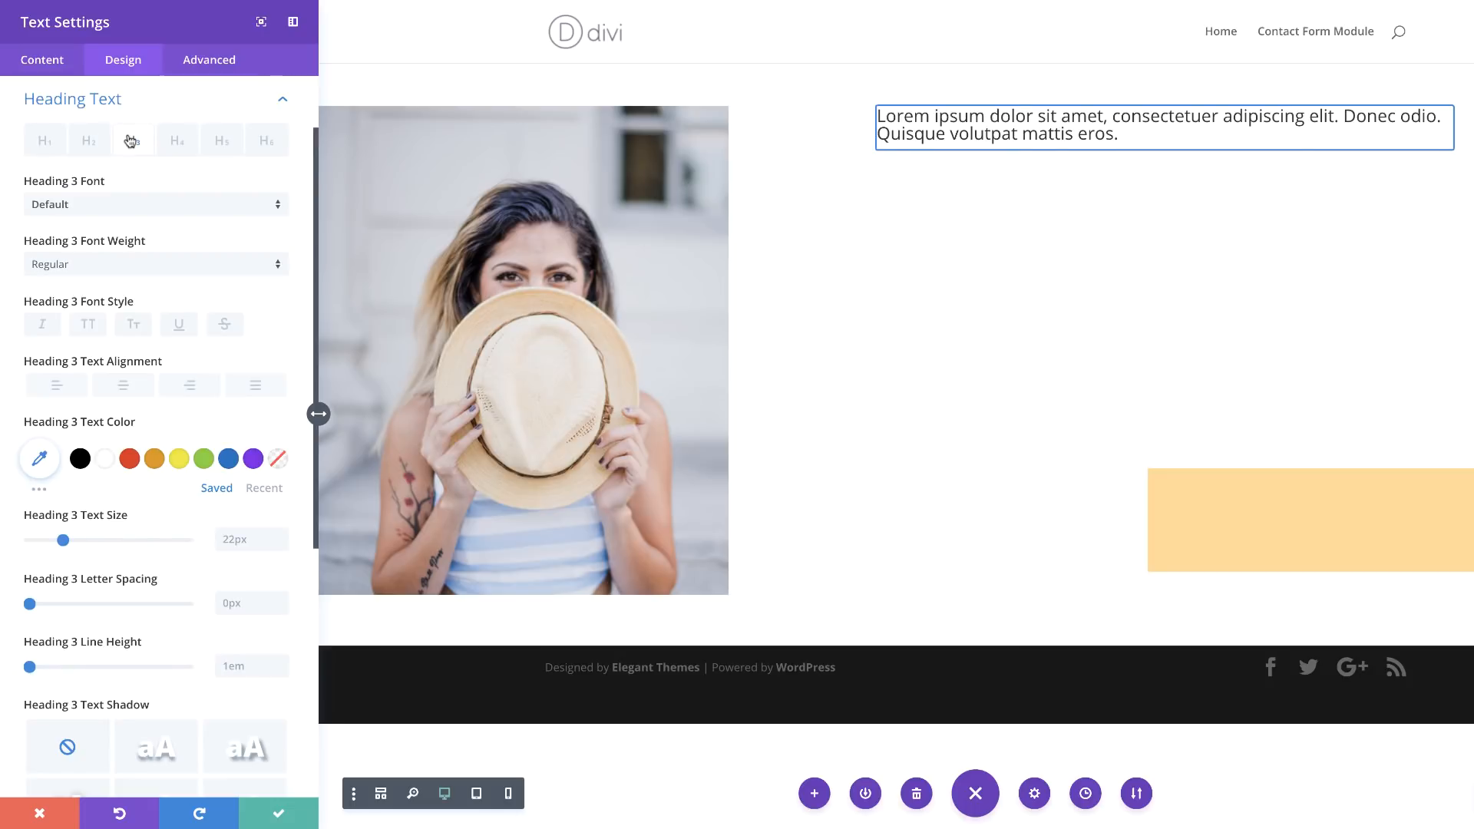
pyautogui.click(131, 140)
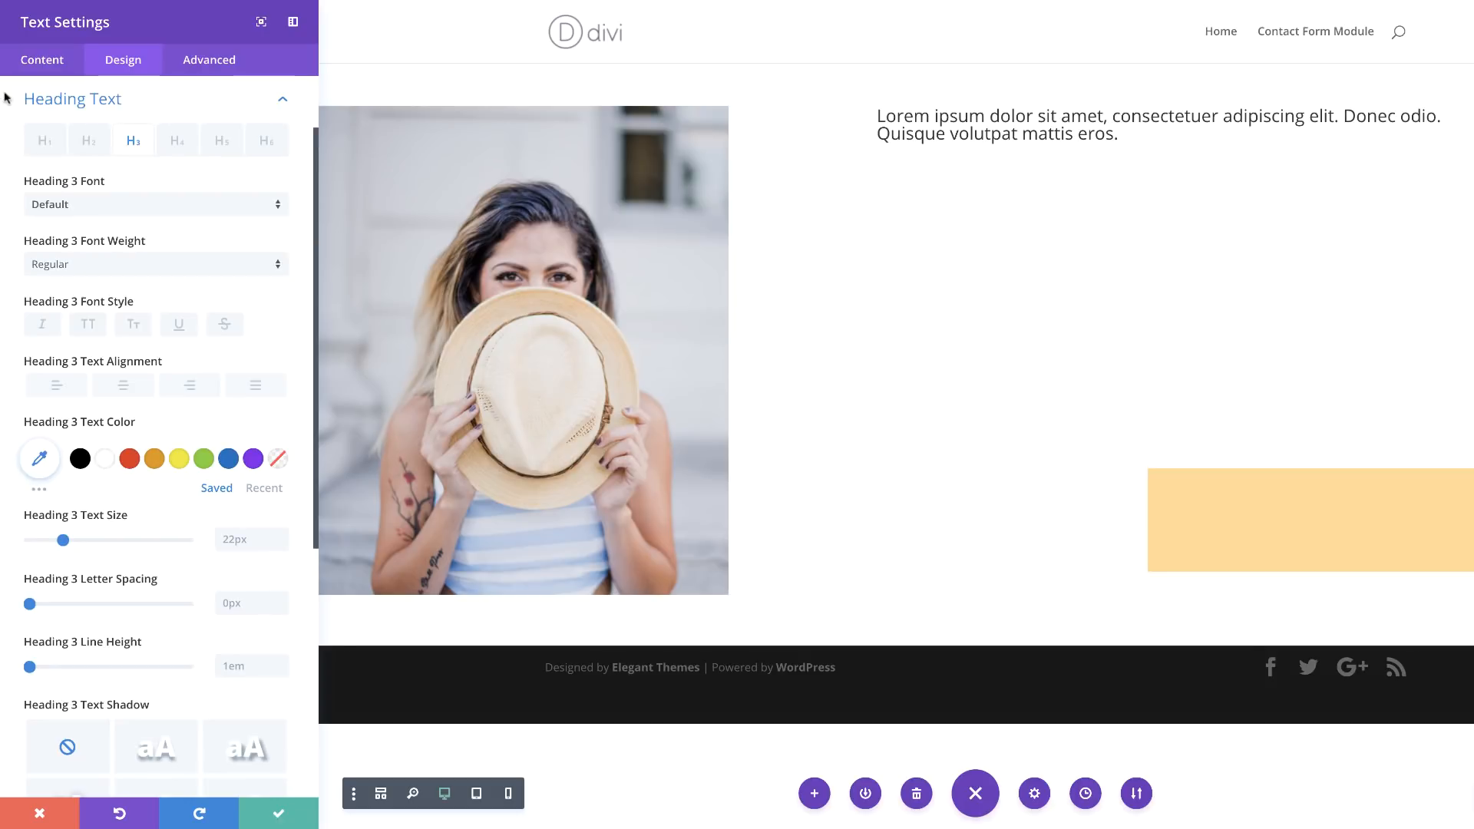
pyautogui.click(92, 204)
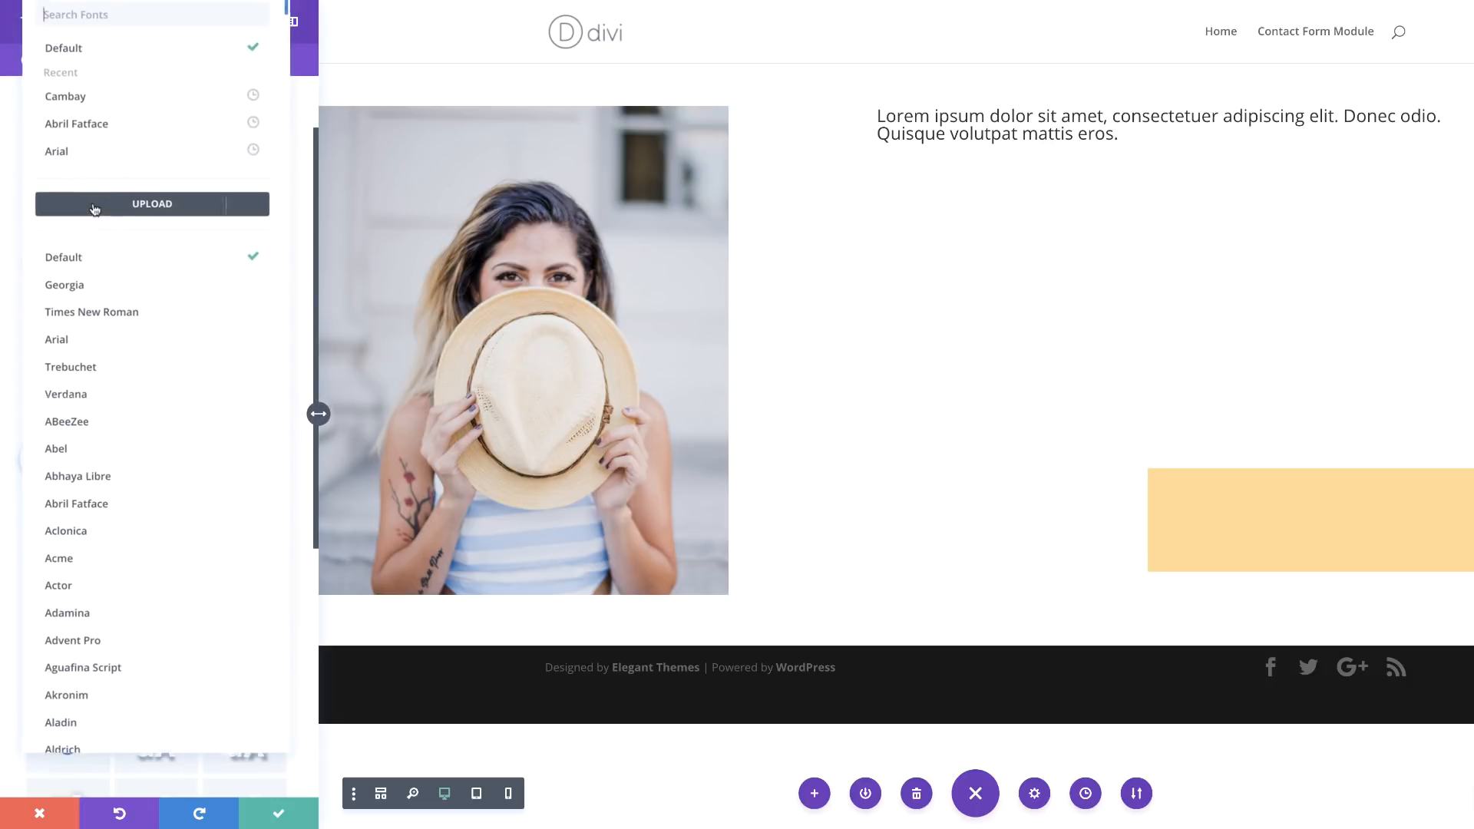
pyautogui.click(106, 16)
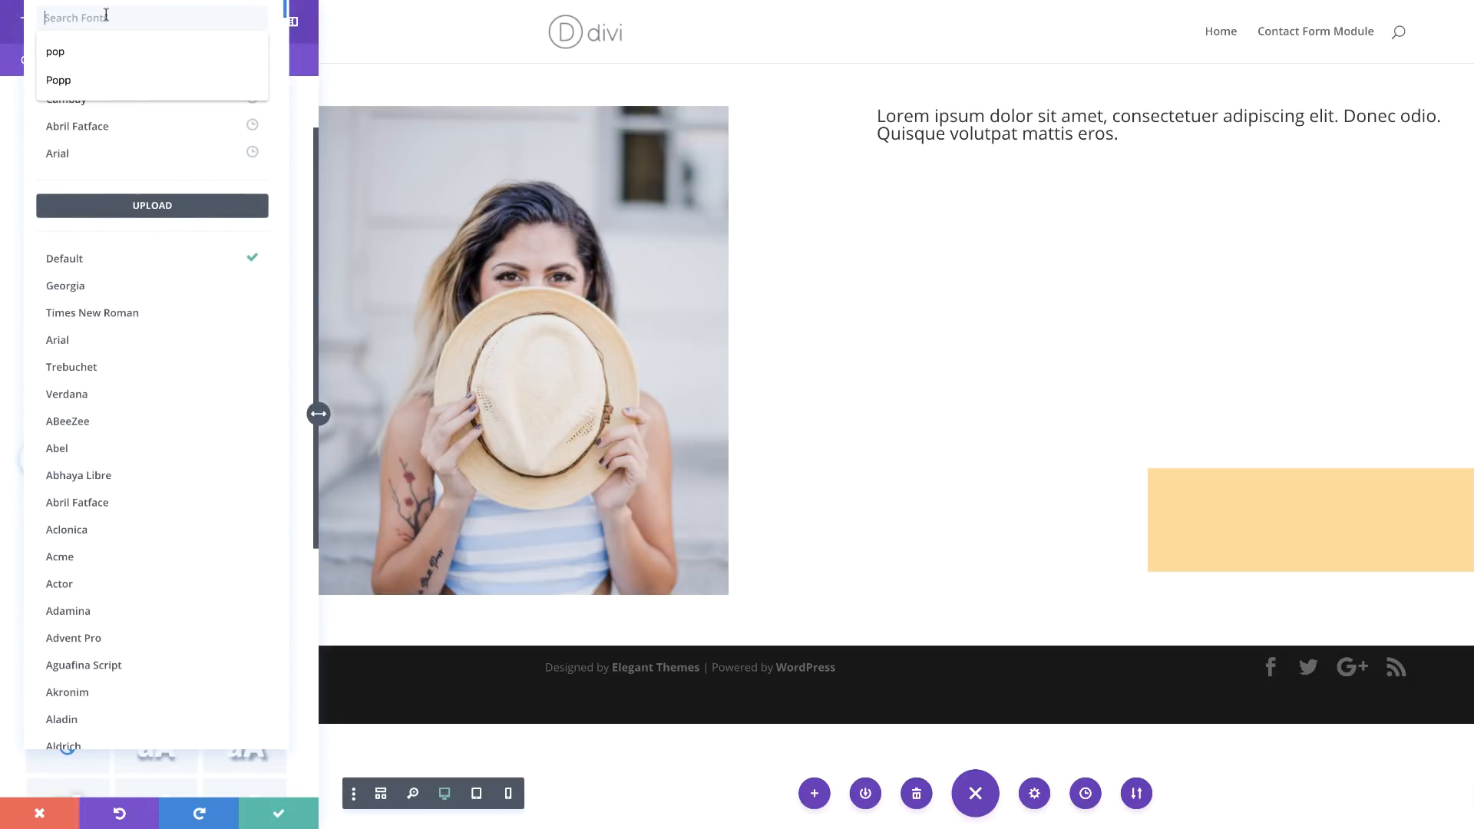
pyautogui.write('Goudy Bookletter')
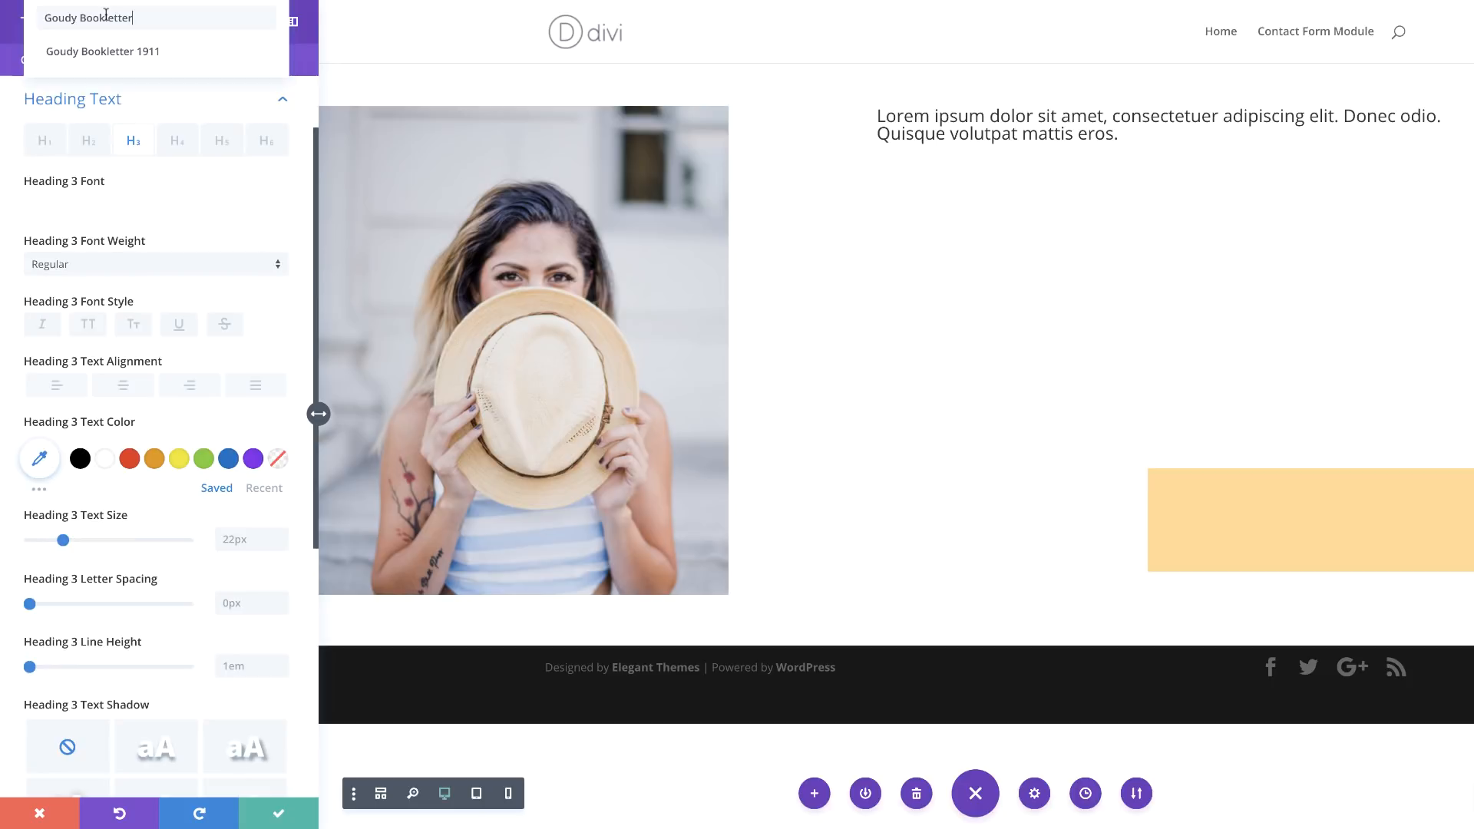
pyautogui.click(111, 54)
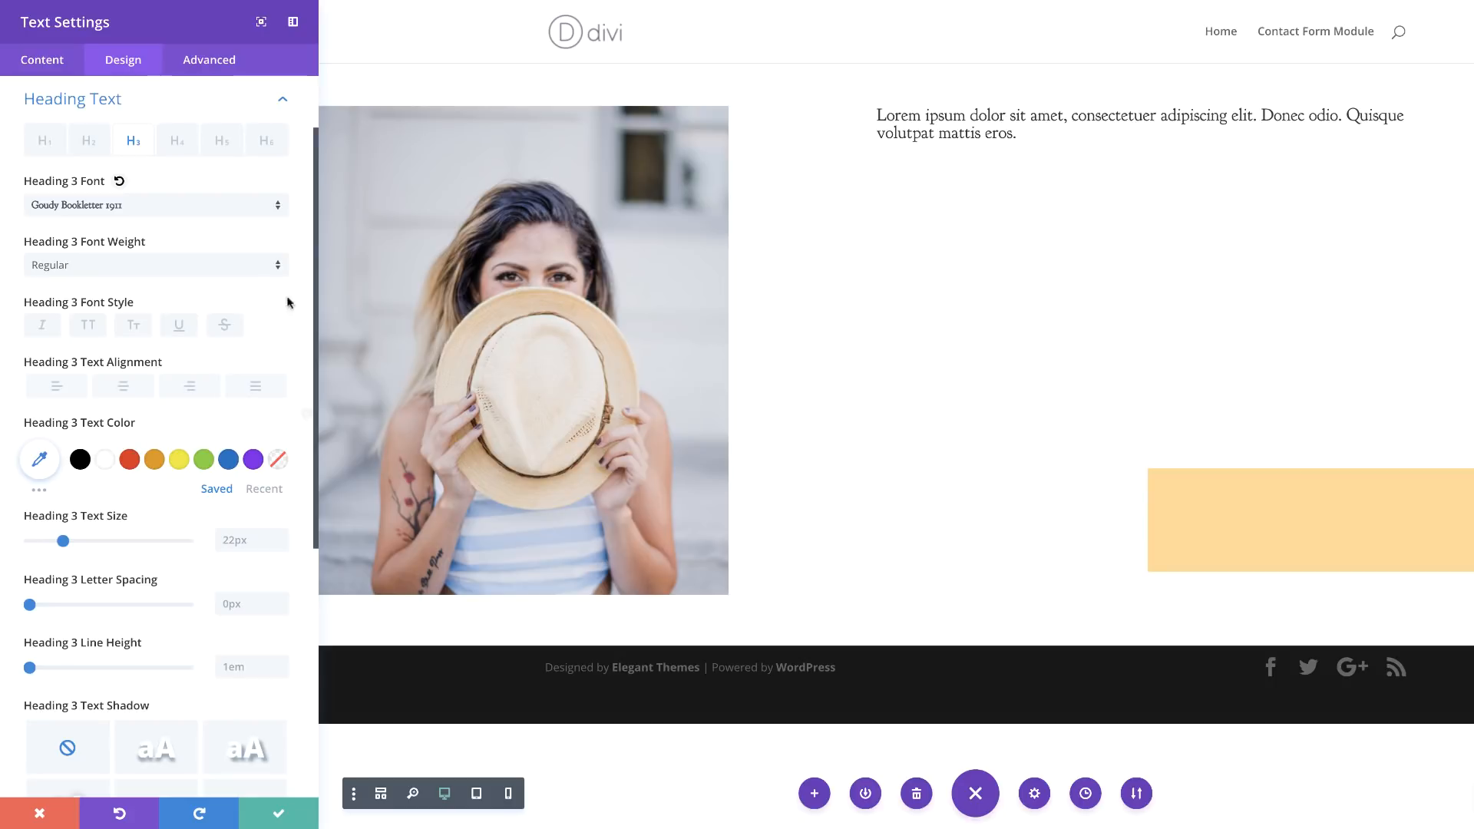
pyautogui.click(57, 389)
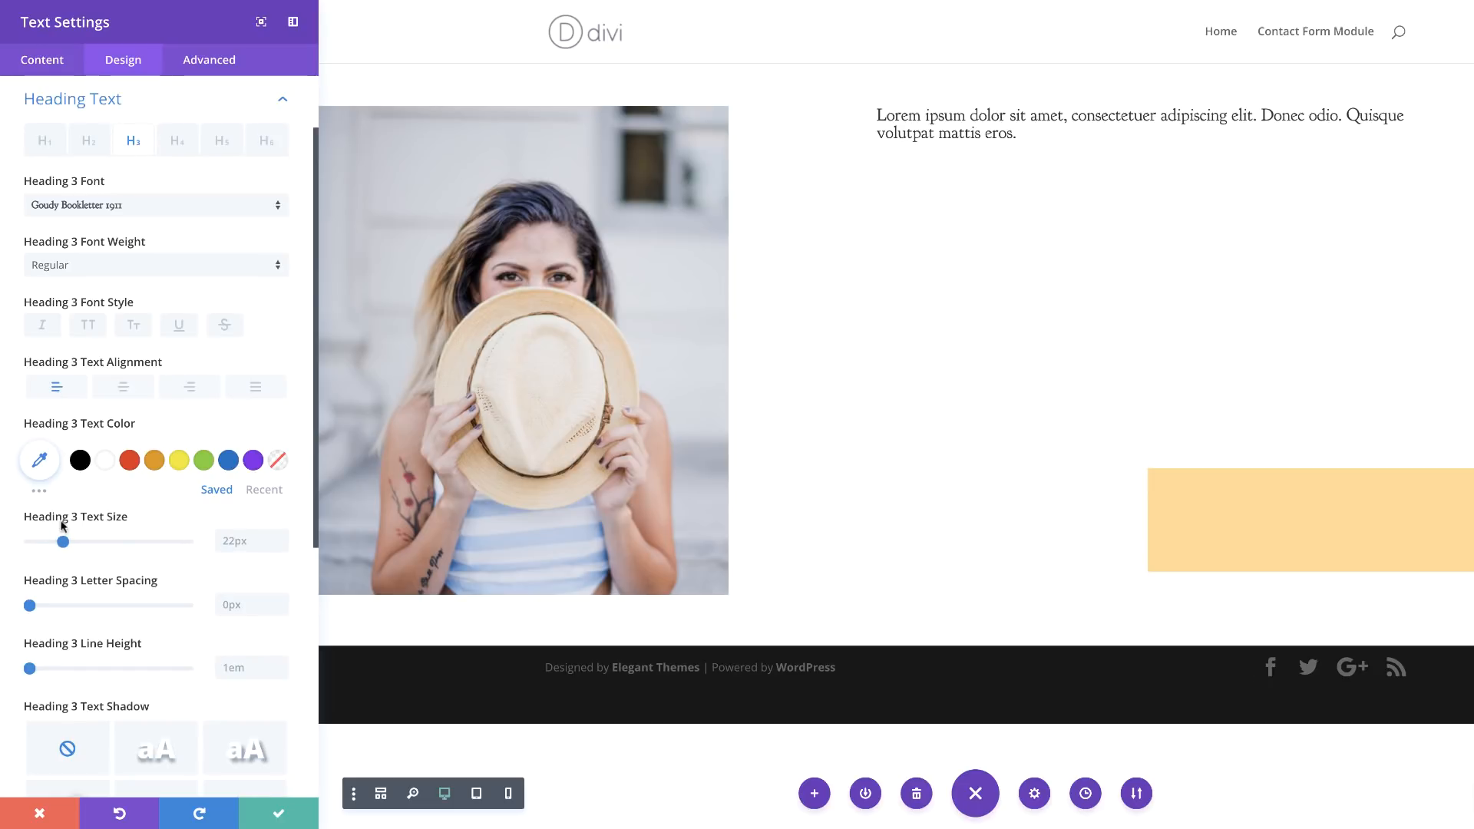
# Set the Heading 3 text size to 3.5vw on desktop, 10vw on tablet and 30vw on phone
pyautogui.click(229, 541)
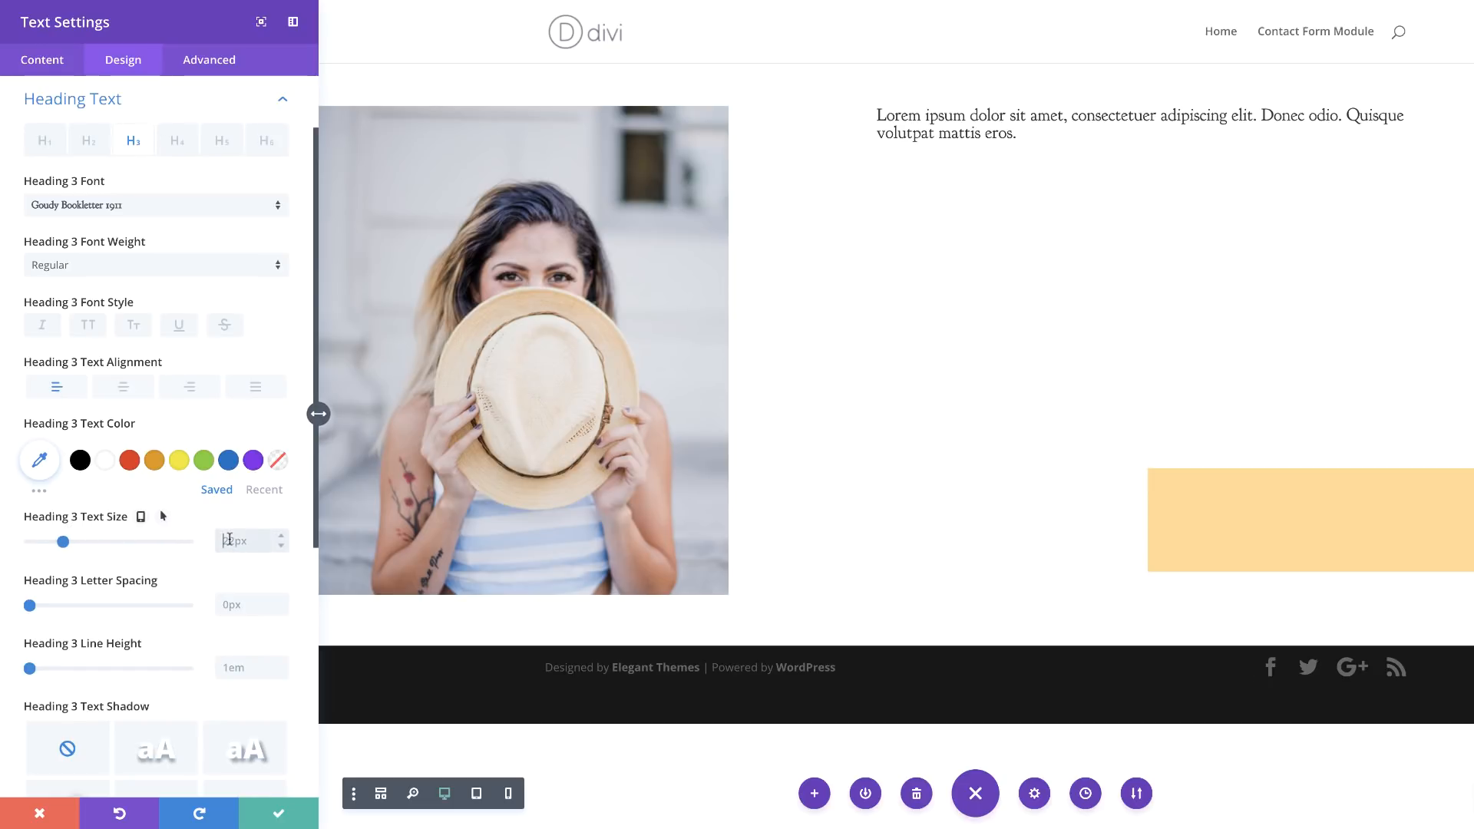
pyautogui.hotkey('ctrl', 'a')
pyautogui.write('3.5vw')
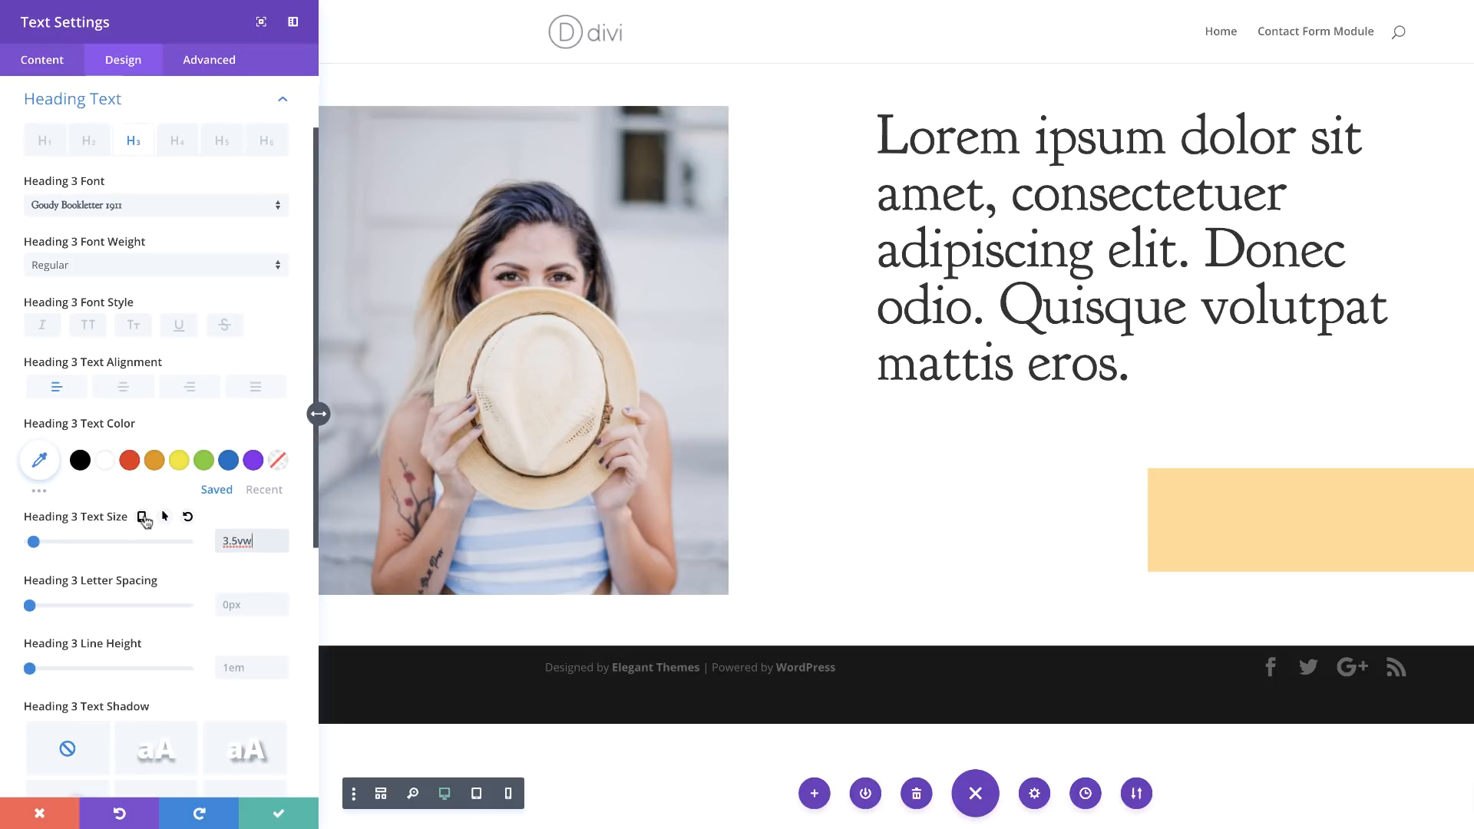
pyautogui.click(142, 517)
pyautogui.click(169, 553)
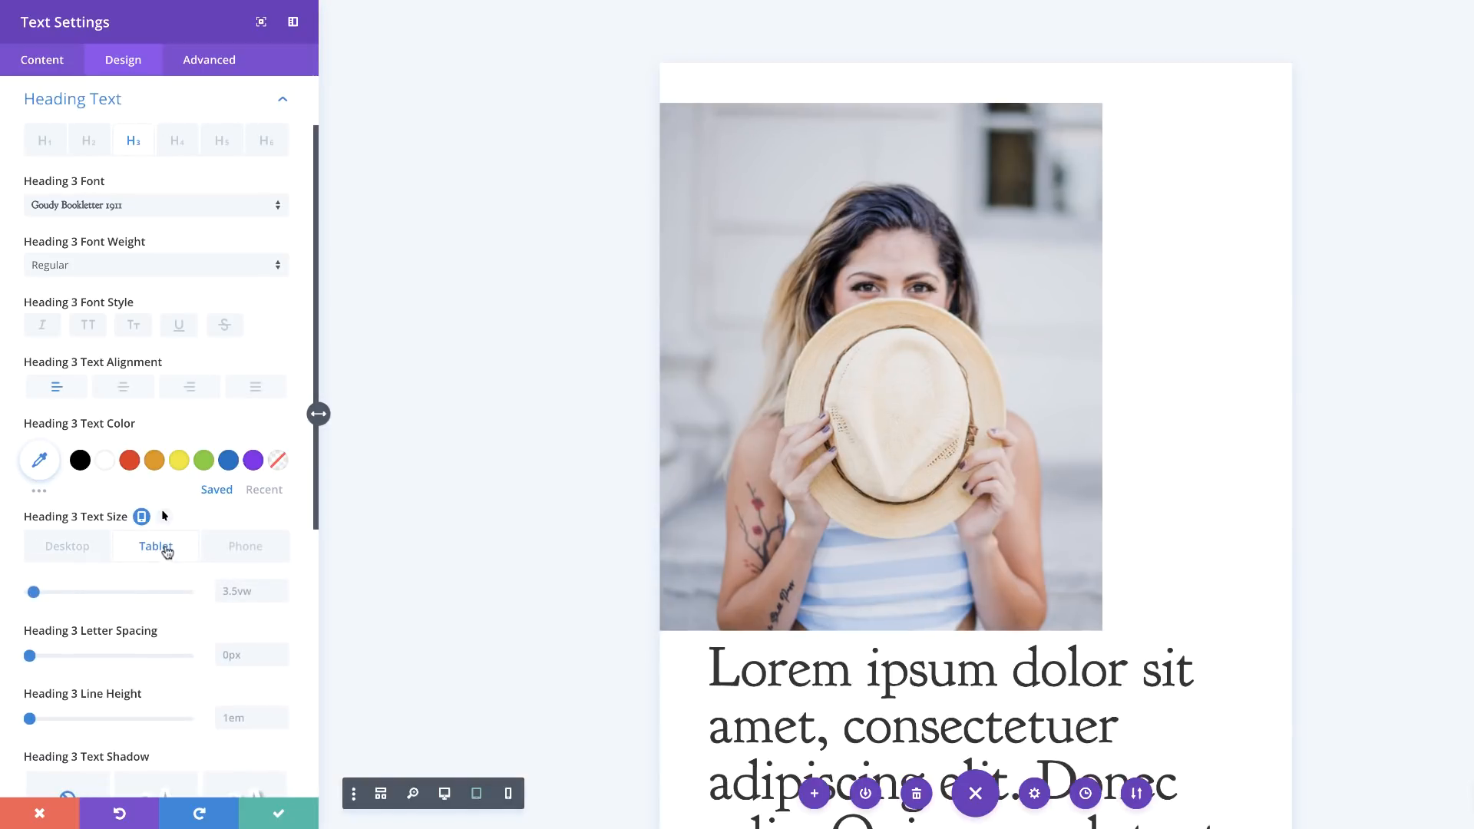
pyautogui.click(226, 593)
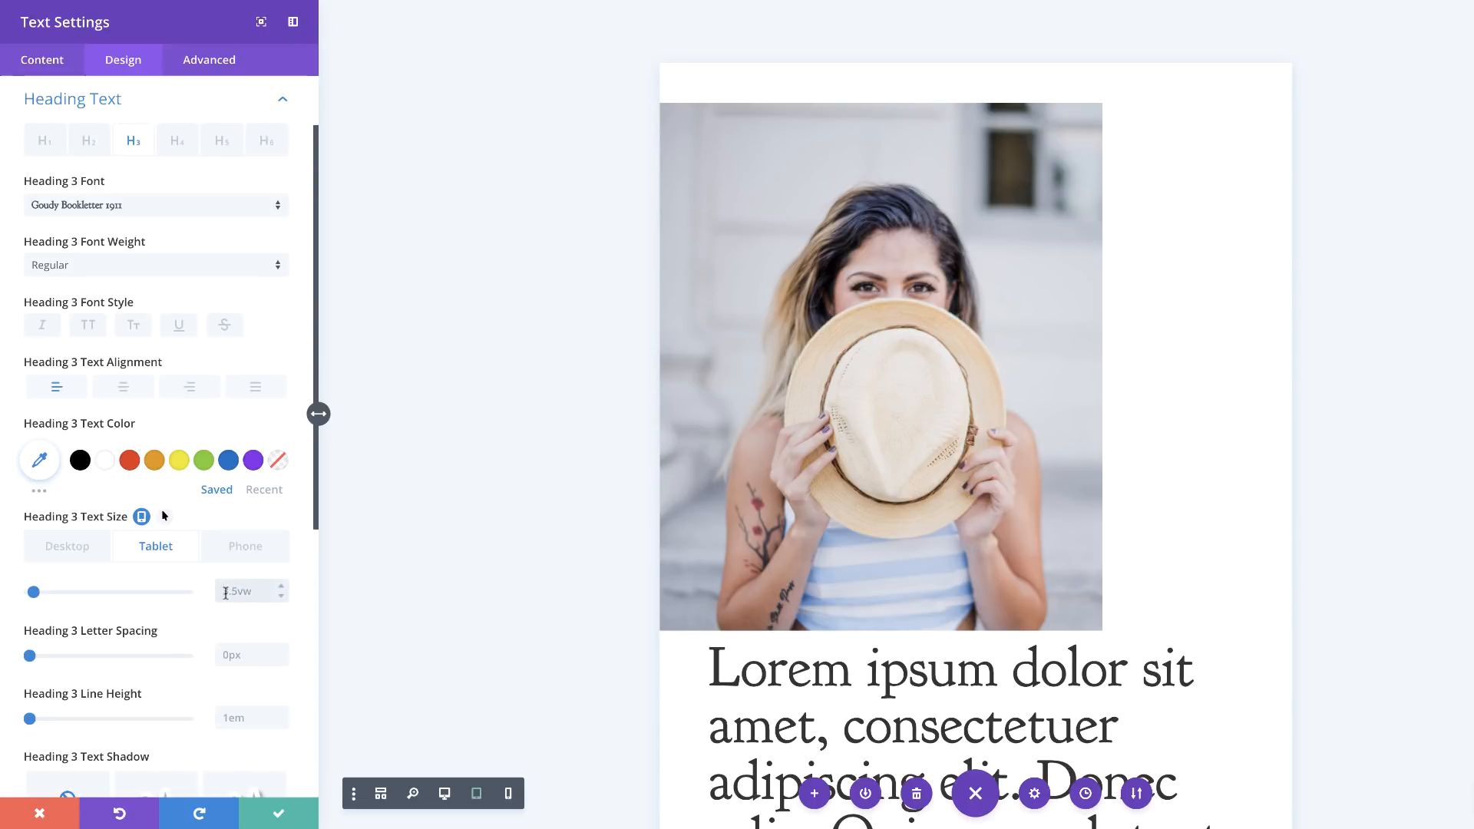
pyautogui.write('10vw')
pyautogui.click(247, 539)
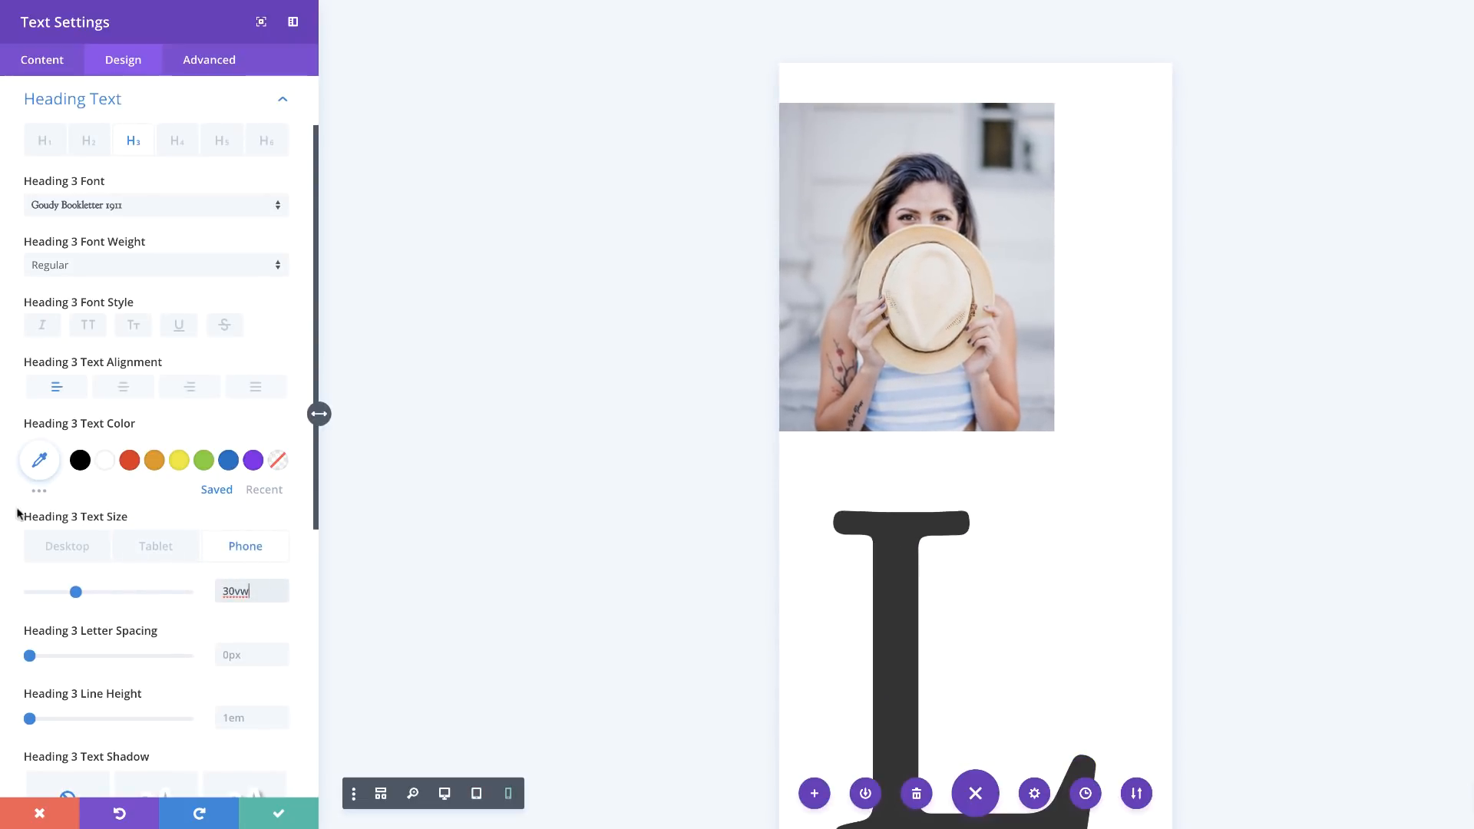
# Return to the desktop text size view and set the Heading 3 line height to 1.1em
pyautogui.click(73, 548)
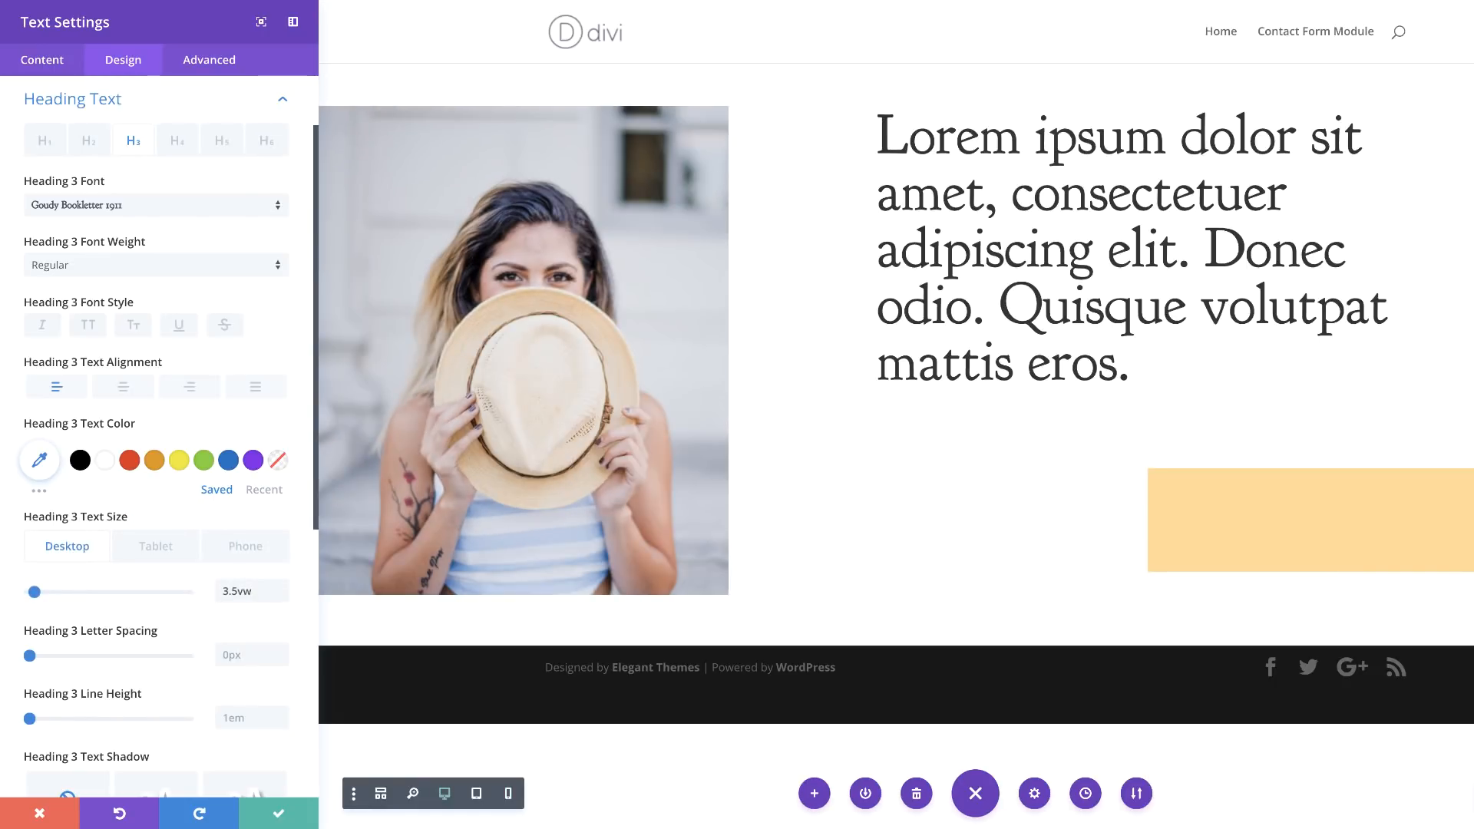
pyautogui.click(246, 718)
pyautogui.write('1.1em')
# Set the heading Text module's top custom margin to 7vw on desktop
pyautogui.scroll(-2, 142, 651)
pyautogui.scroll(-3, 140, 651)
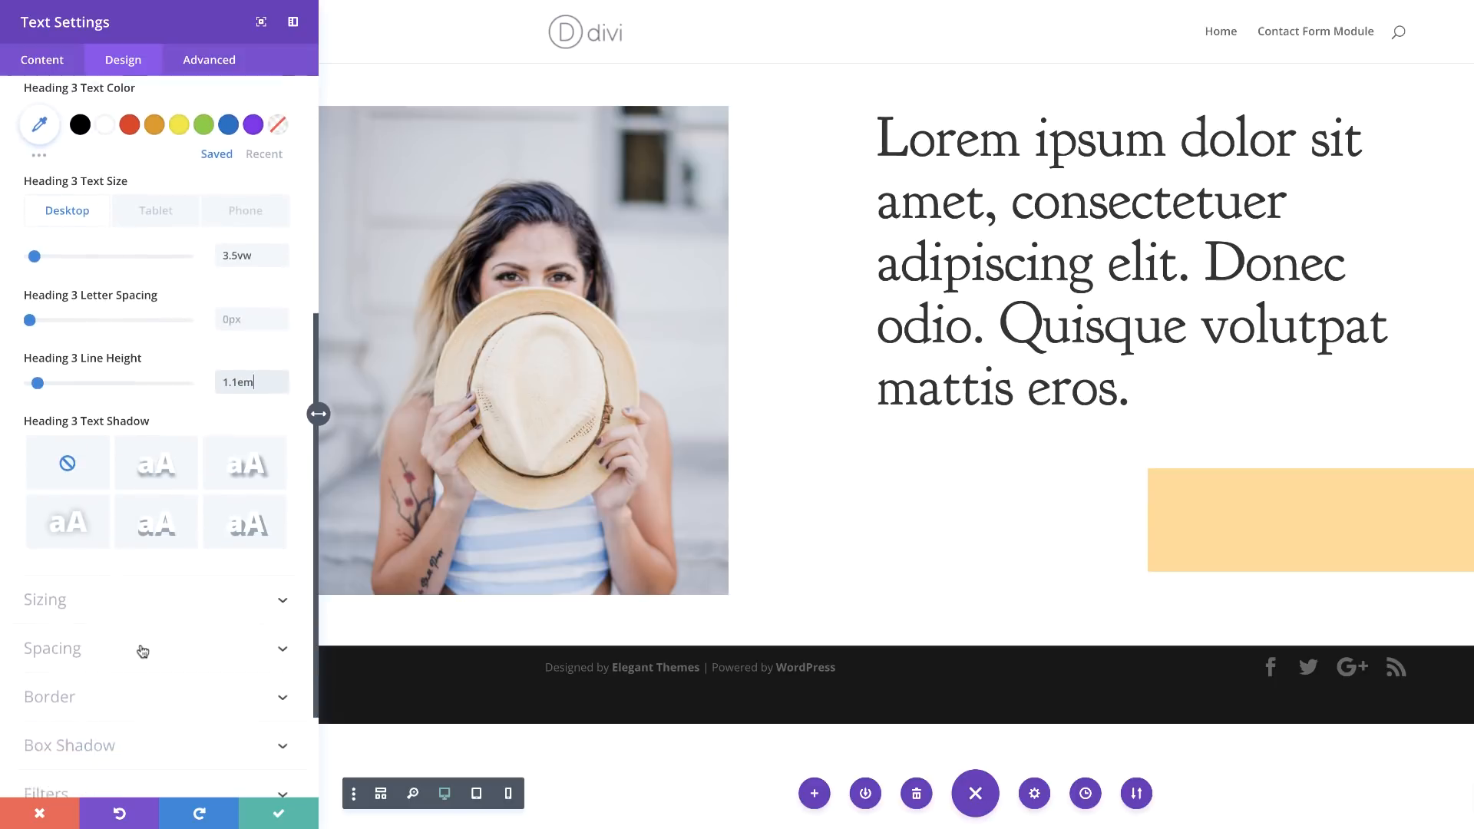
pyautogui.scroll(-1, 142, 651)
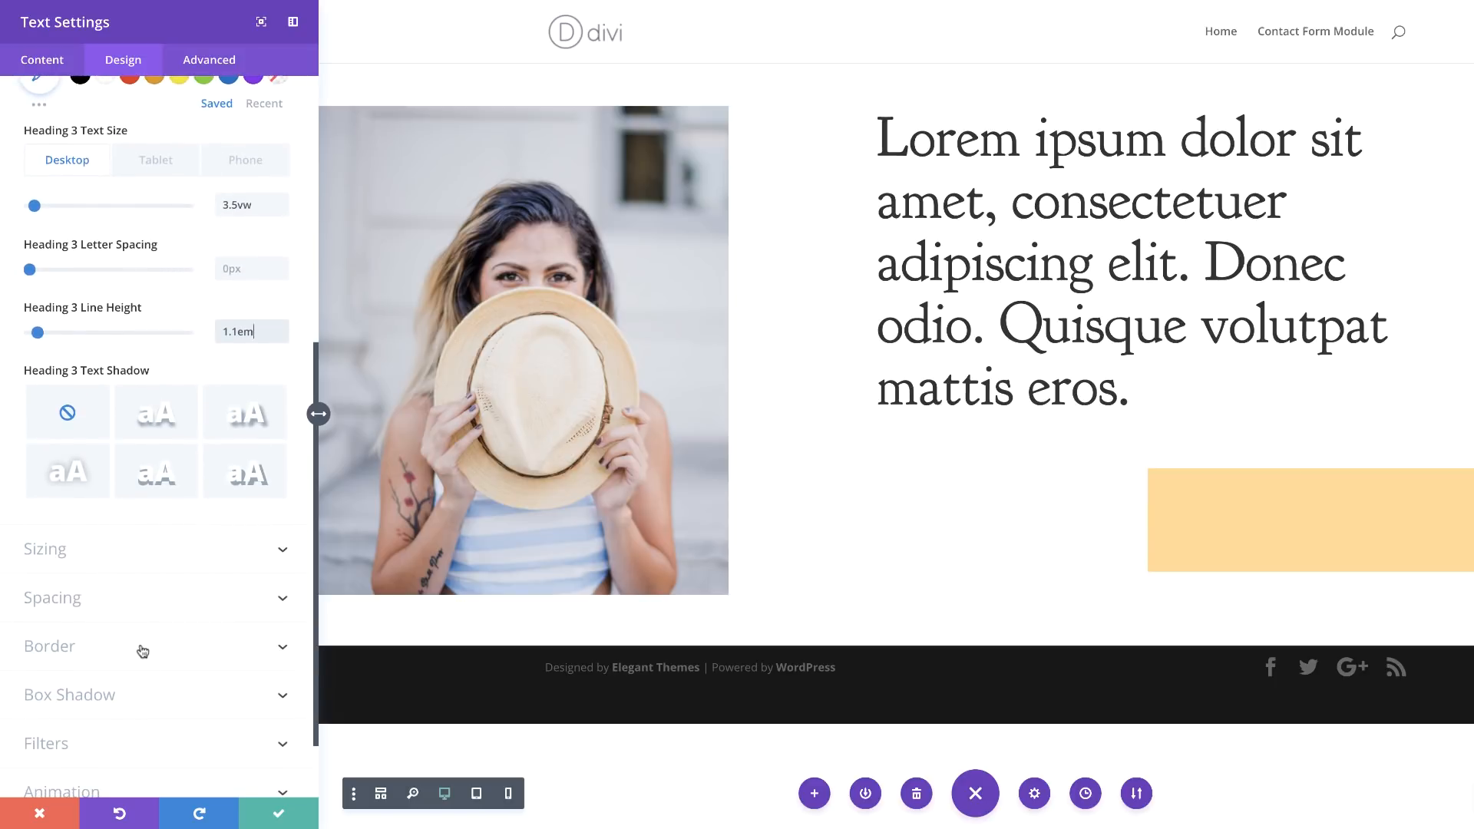
pyautogui.scroll(-2, 92, 614)
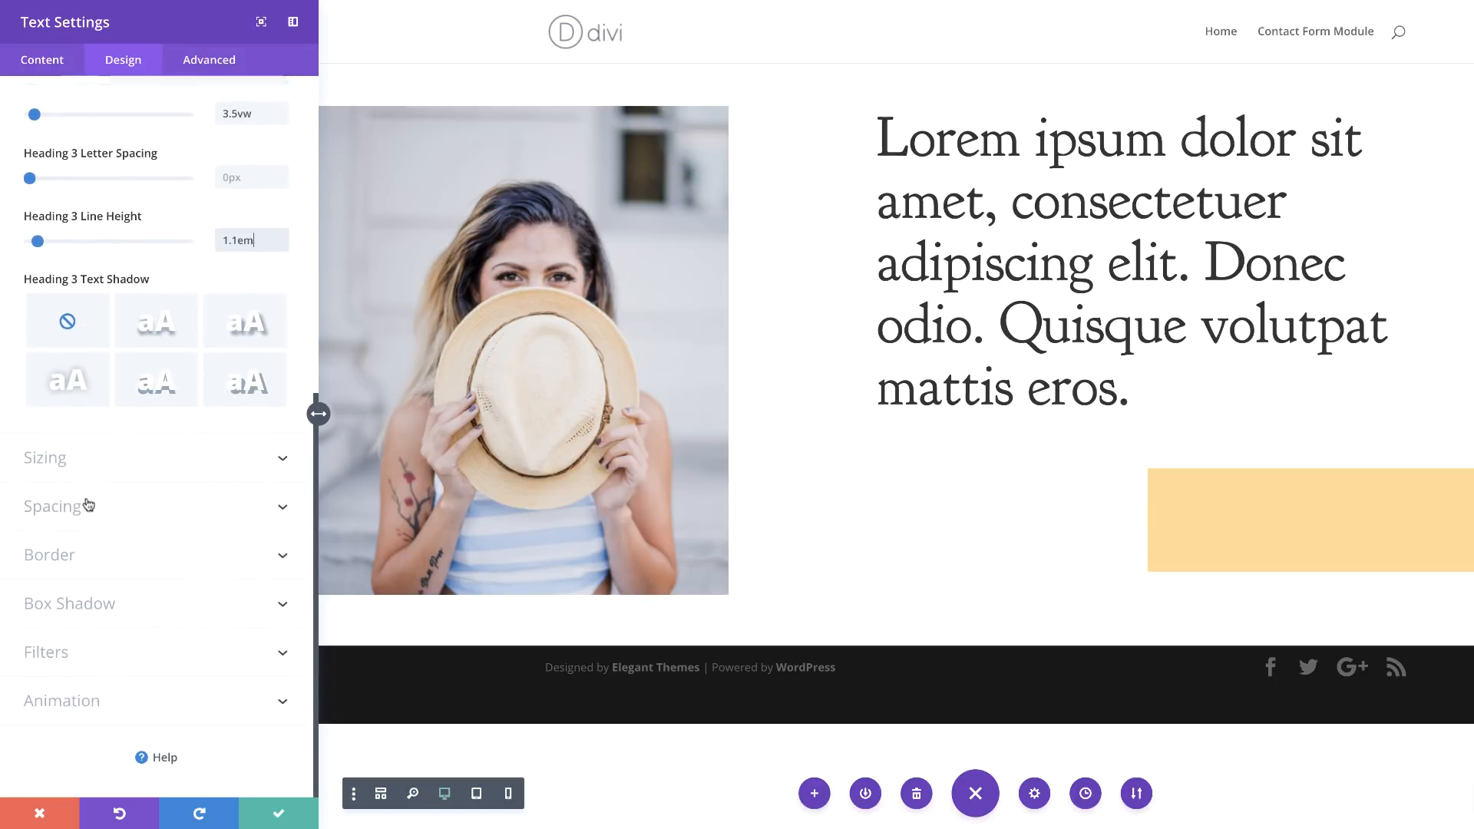
pyautogui.click(76, 510)
pyautogui.click(46, 343)
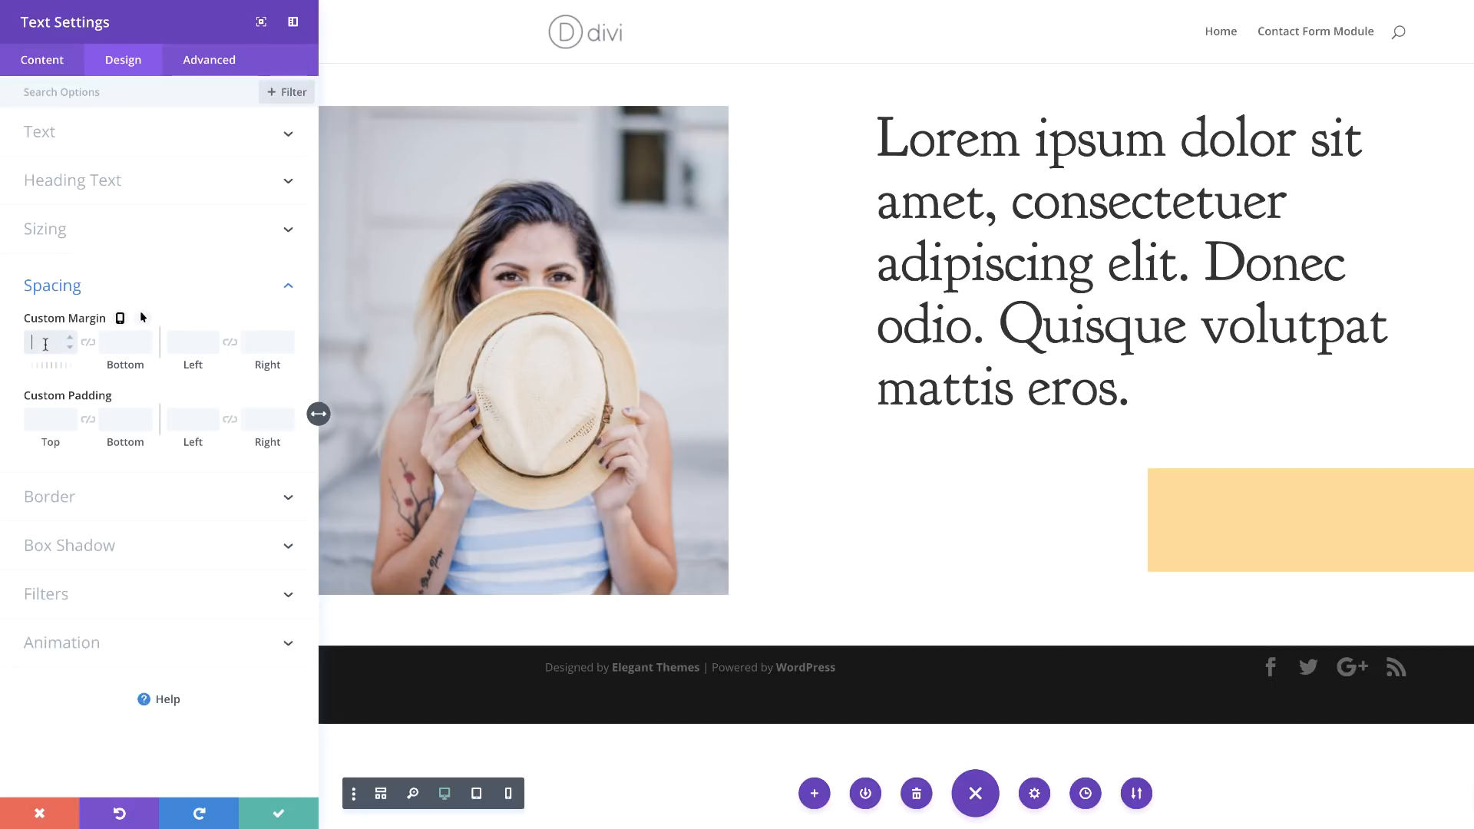
pyautogui.write('7vw')
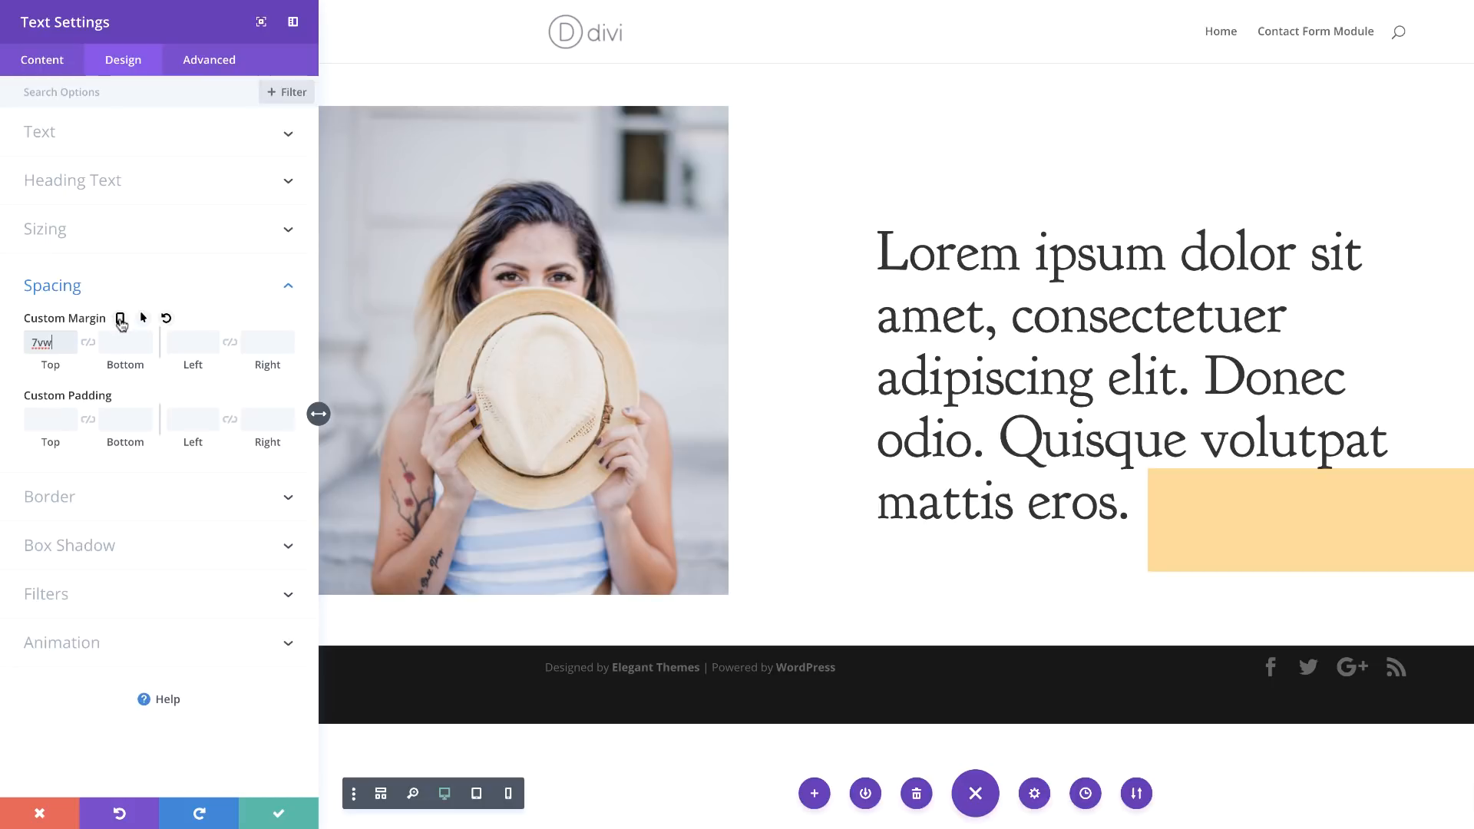
# Set the heading module's top custom margin to 100vw on tablet and edit the top margin for phone
pyautogui.click(121, 320)
pyautogui.click(163, 349)
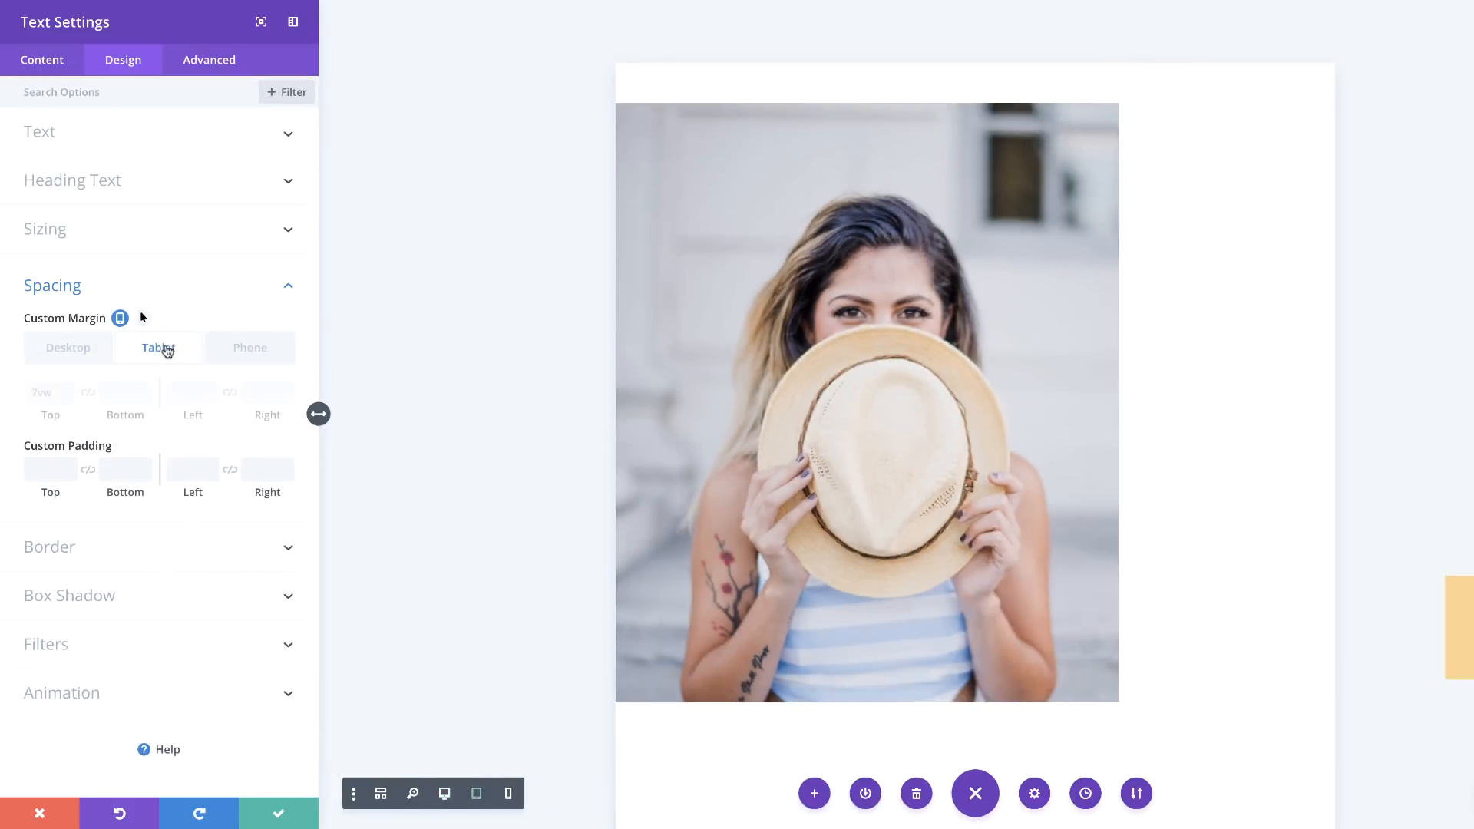
pyautogui.click(51, 392)
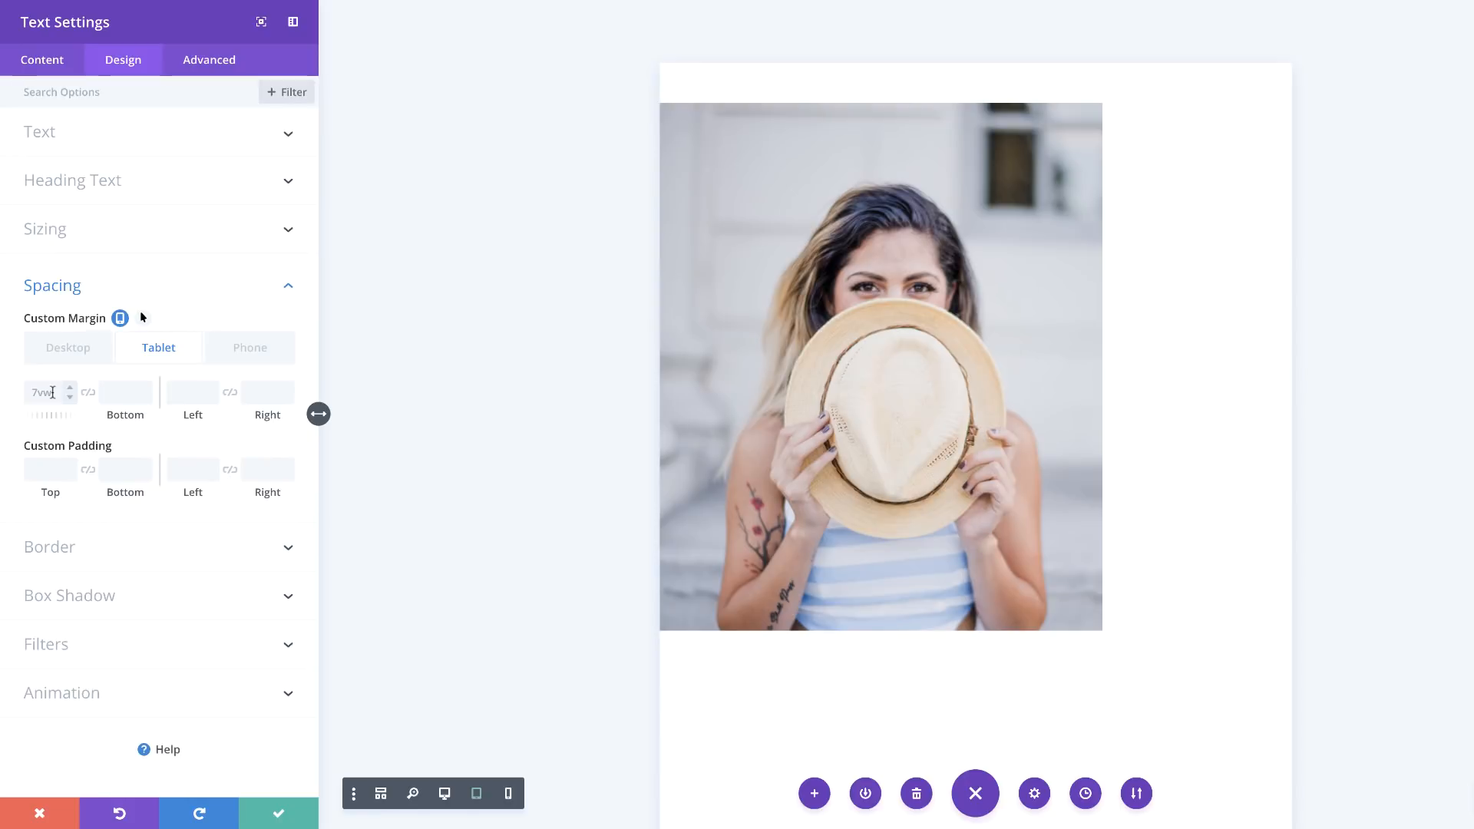
pyautogui.write('100vw')
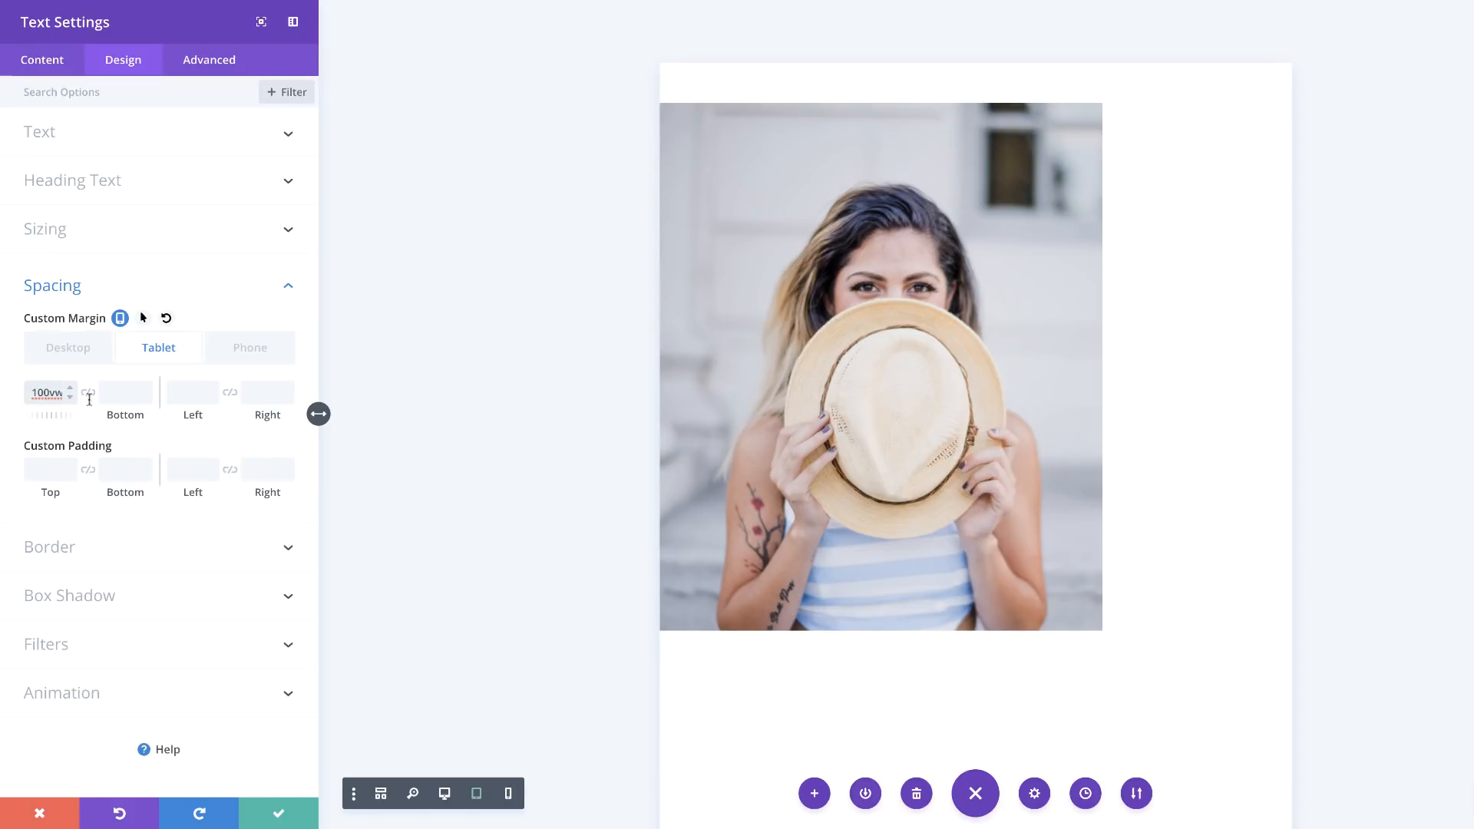
pyautogui.click(258, 353)
pyautogui.click(52, 393)
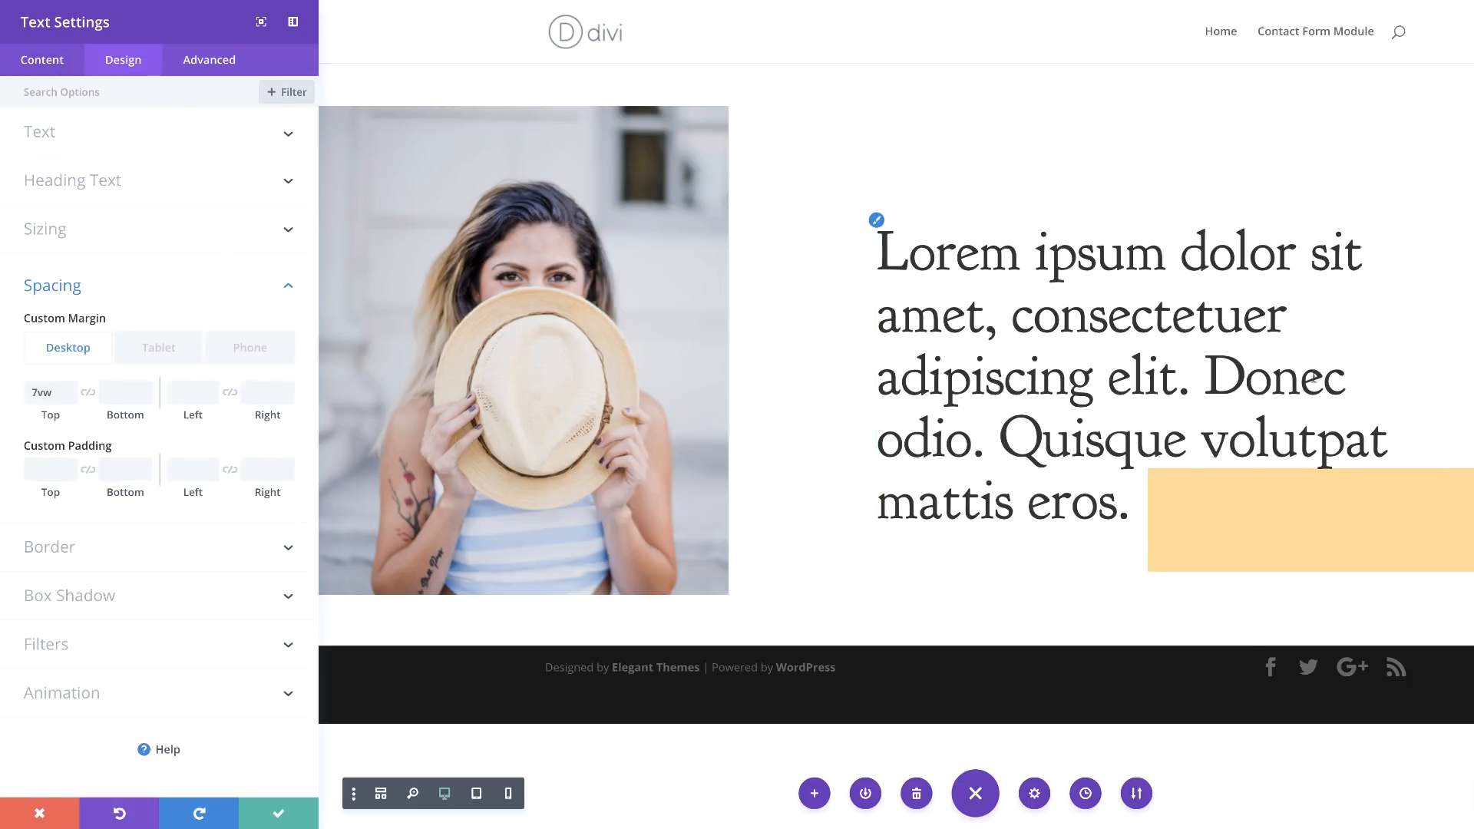
# Delete "Donec odio. Quisque volutpat mattis eros." from the heading text and save the module settings
pyautogui.moveTo(1207, 376); pyautogui.dragTo(1138, 493)
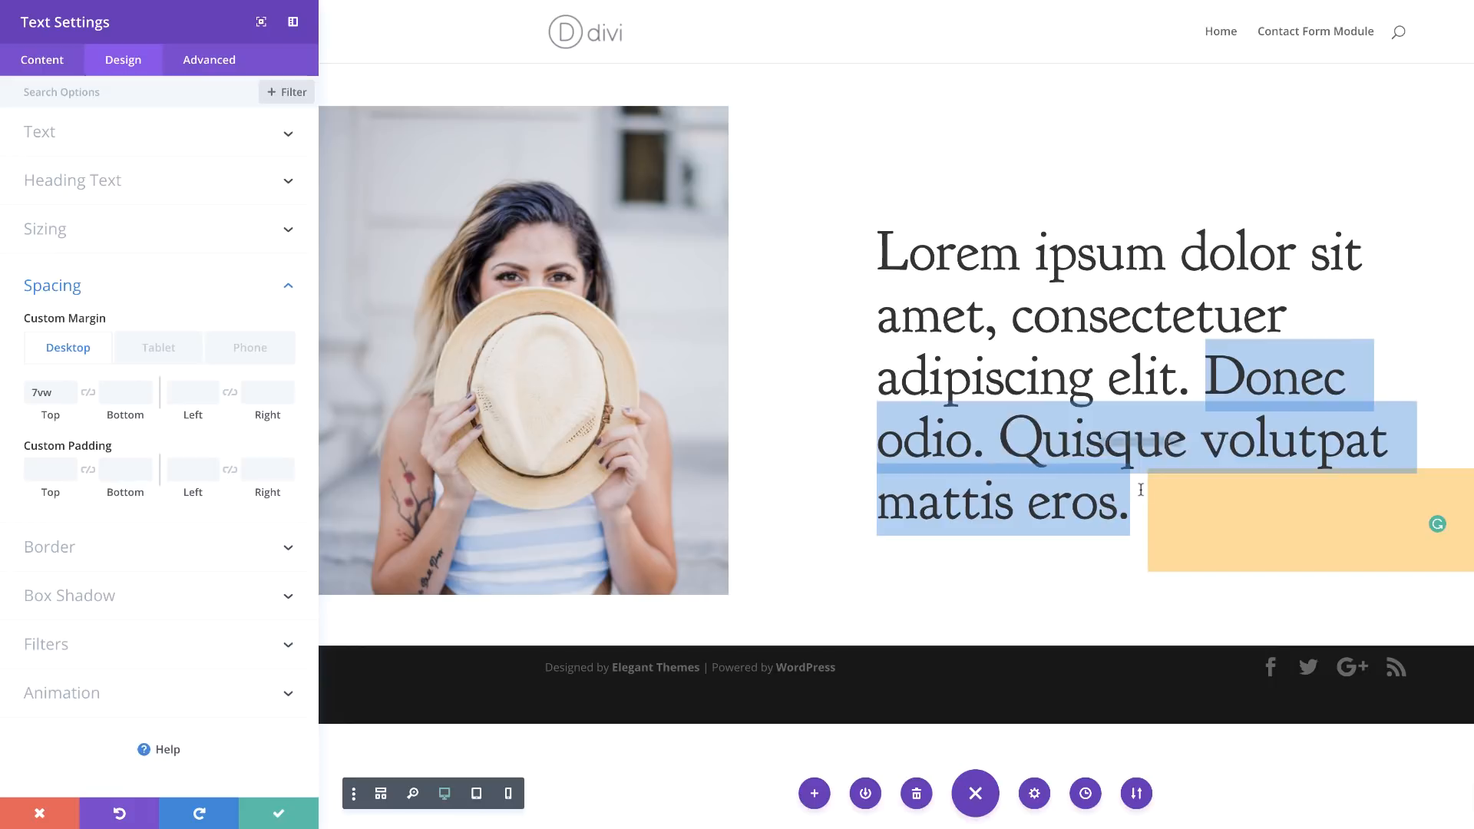
pyautogui.press('BackSpace')
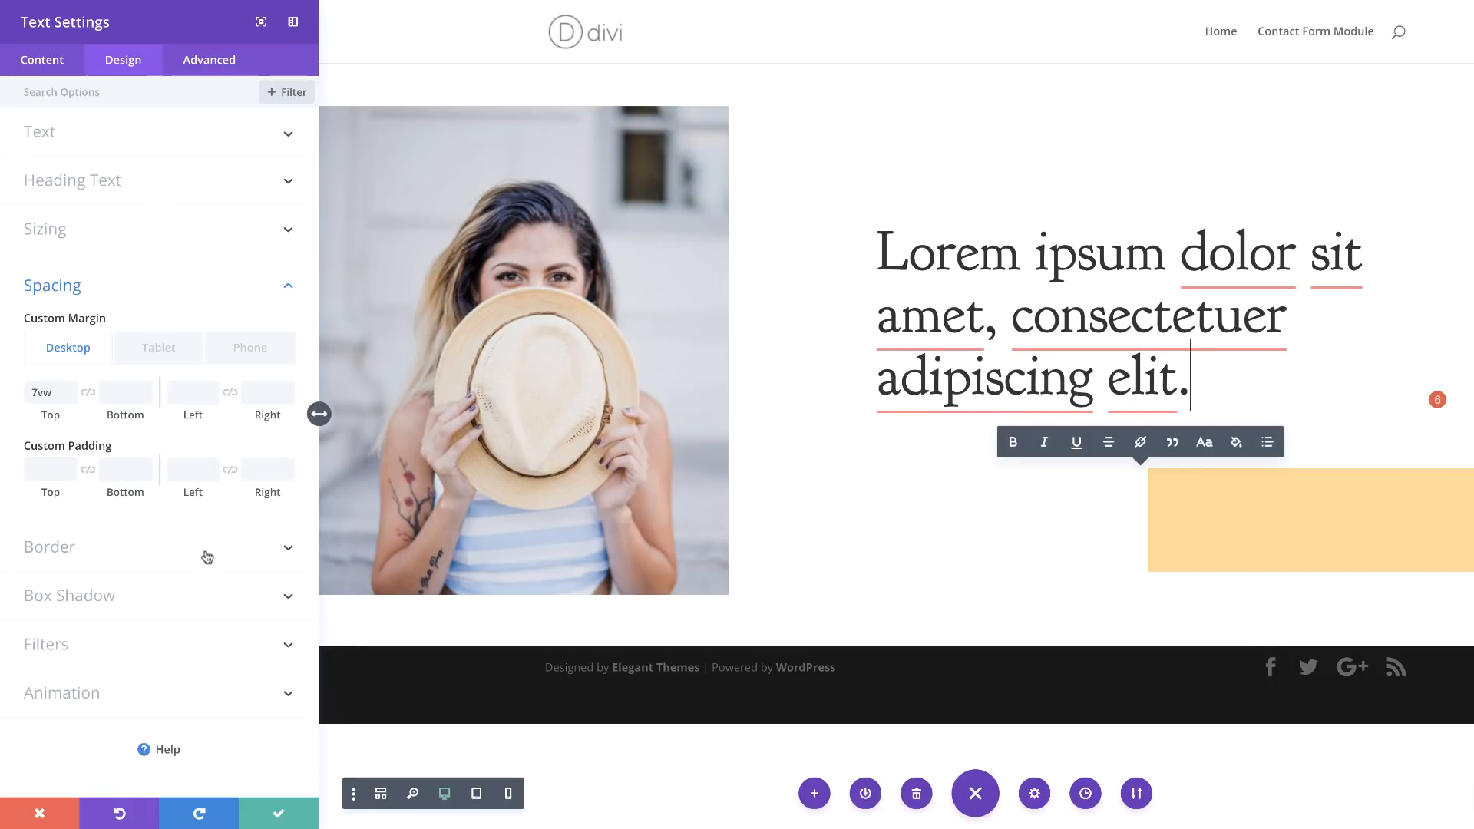
pyautogui.click(279, 813)
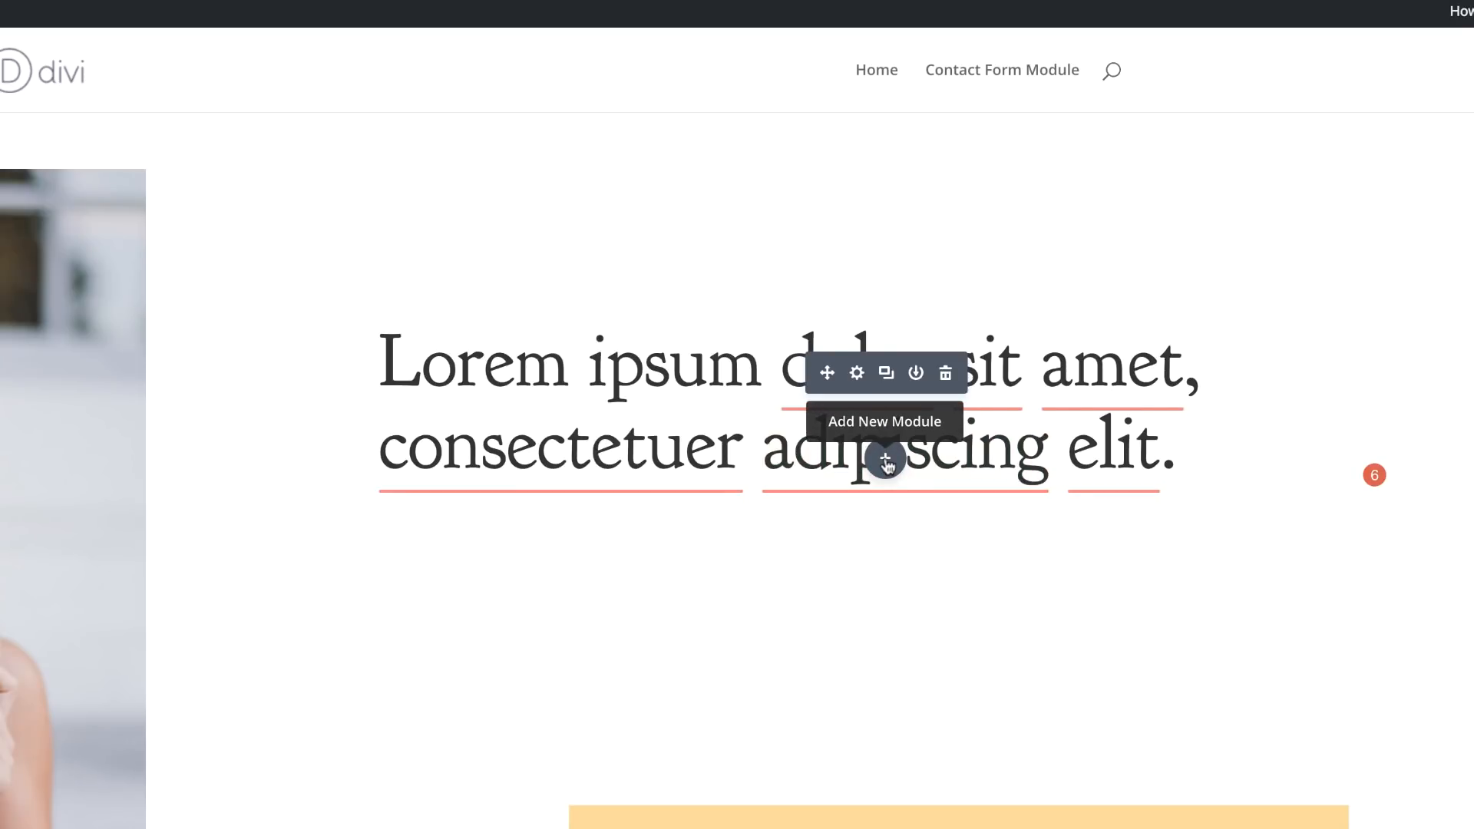
# Insert a Text module below the heading with three filler paragraphs, running from "Donec nec justo eget felis" to "facilisis luctus, metus."
pyautogui.click(886, 460)
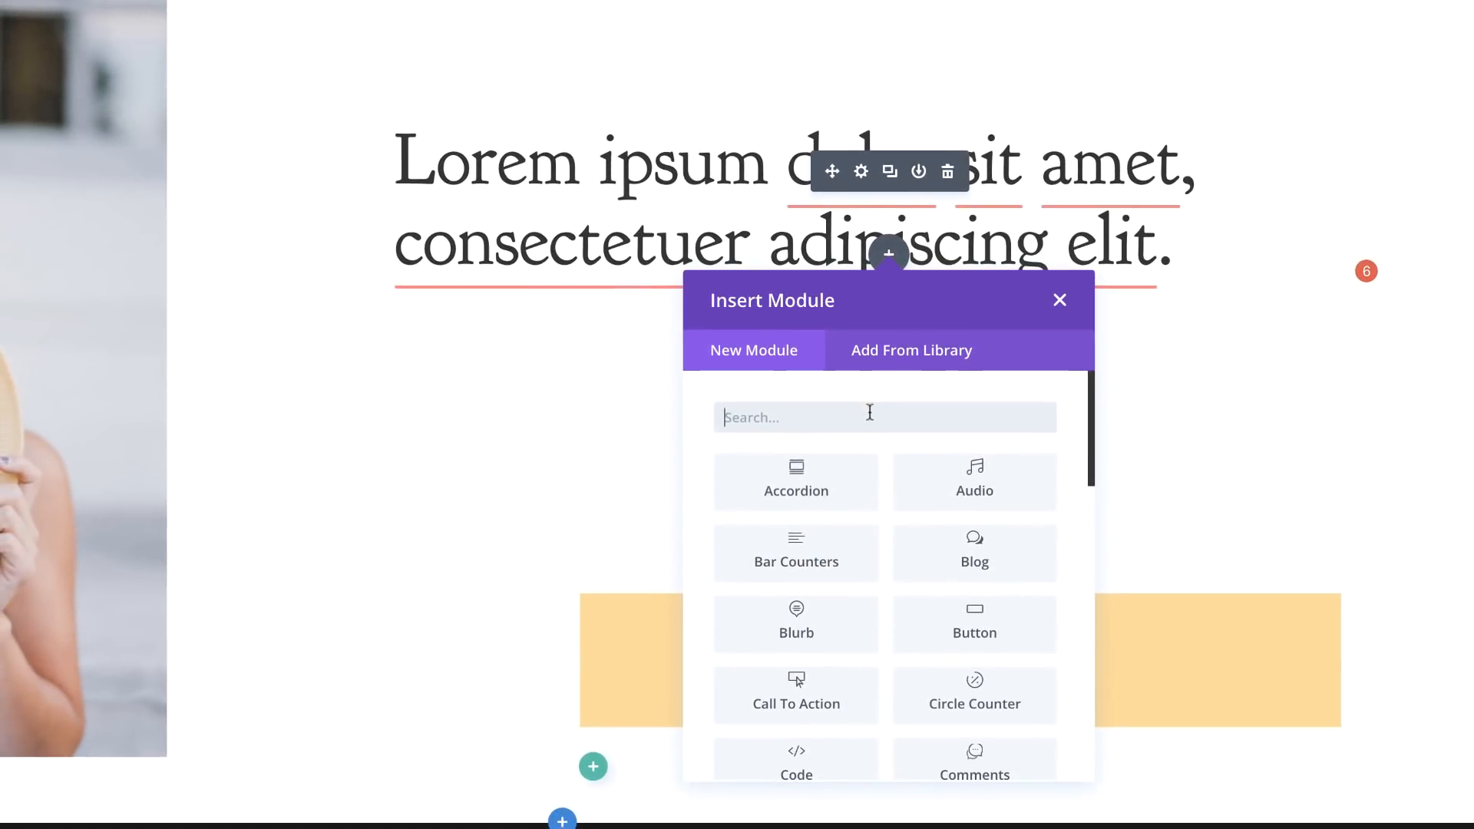
pyautogui.write('tex')
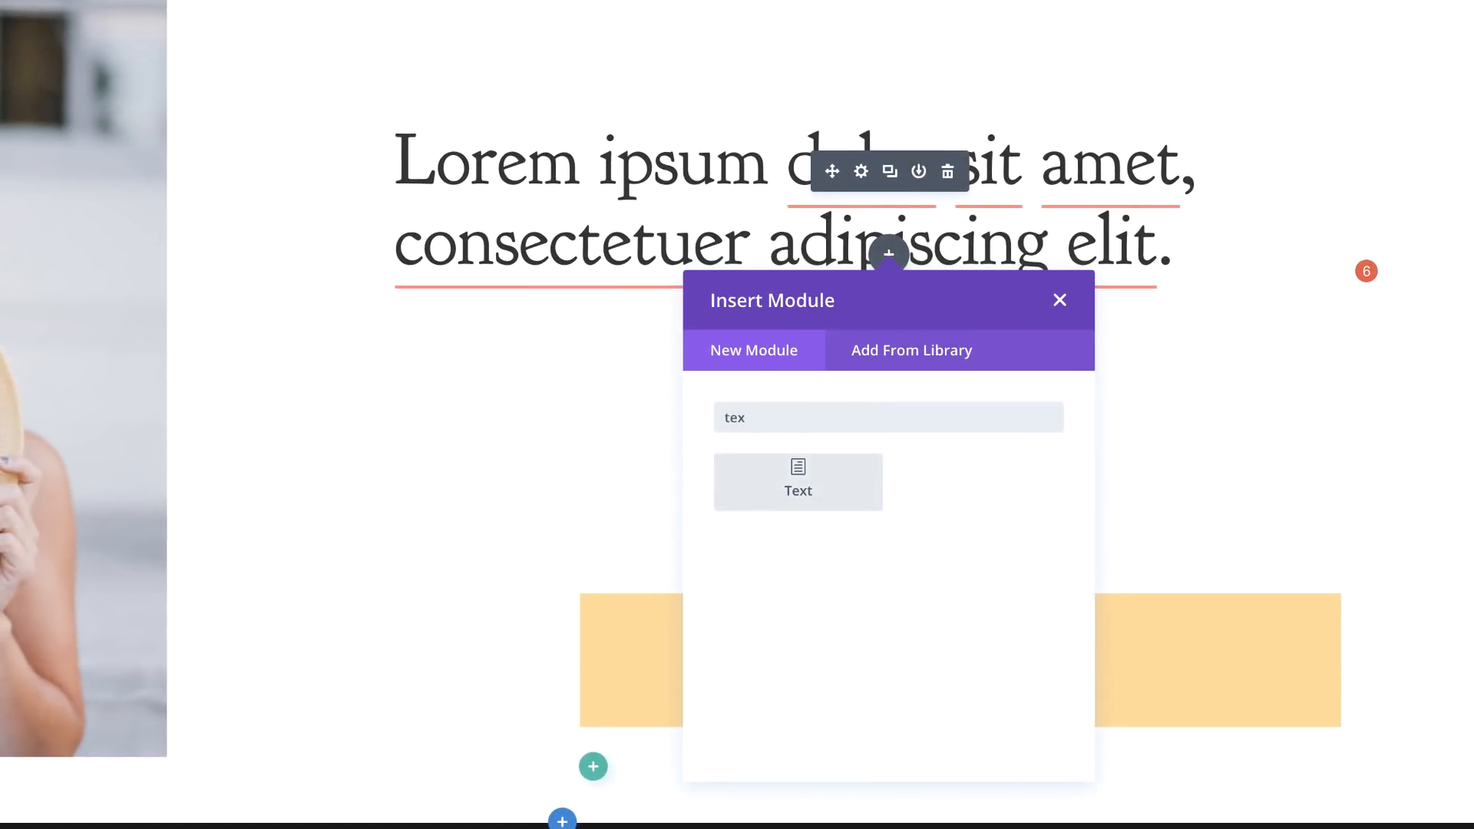
pyautogui.click(823, 483)
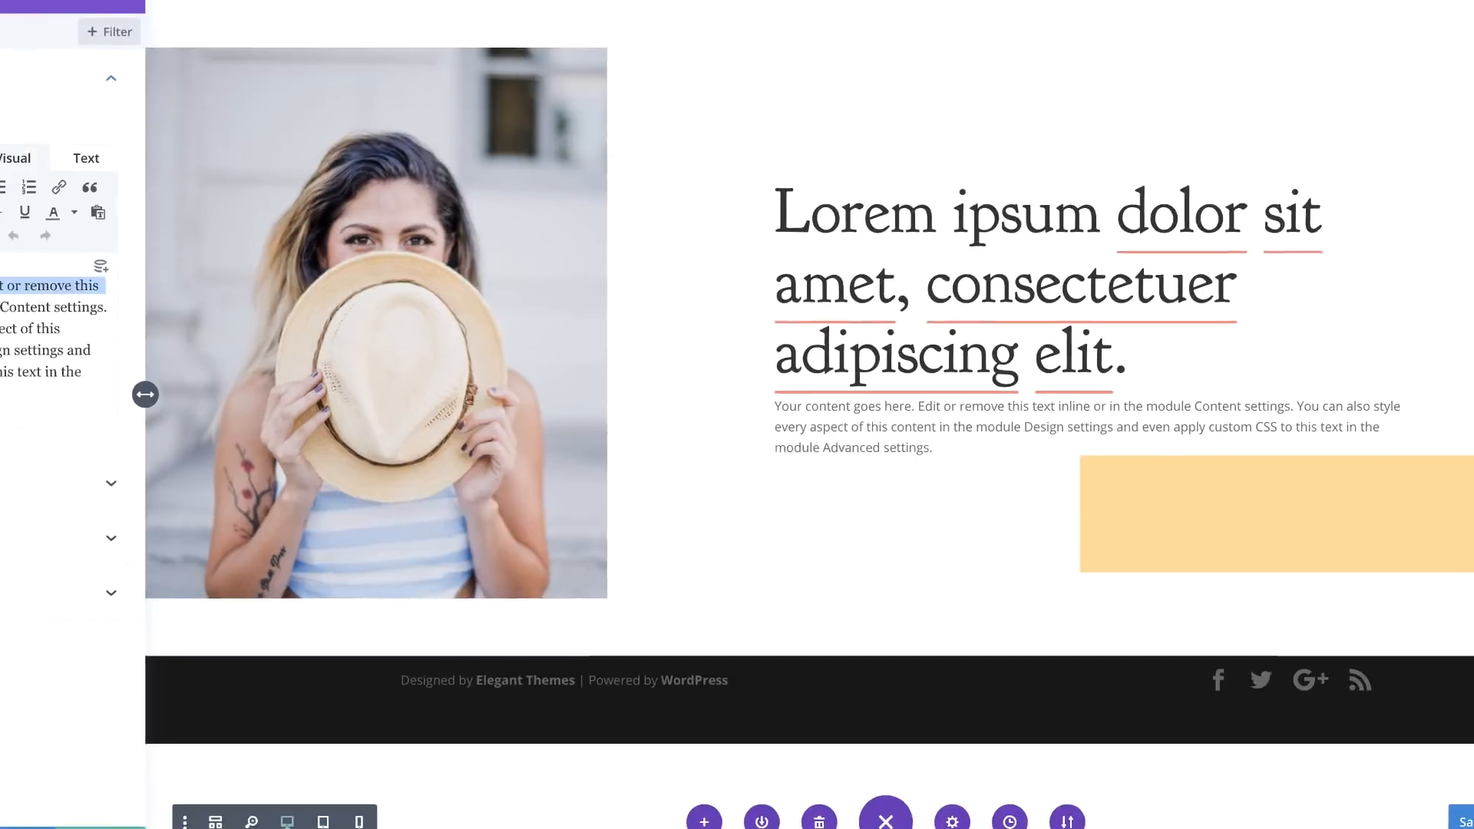
pyautogui.write('Donec nec justo eget felis facilisis fermentum. Aliquam porttitor mauris sit amet orci. Aenean dignissim pellentesque felis.  Morbi in sem quis dui placerat ornare. Pellentesque odio nisi, euismod in, pharetra a, ultricies in, diam. Sed arcu. Cras consequat.  Praesent dapibus, neque id cursus faucibus, tortor neque egestas auguae, eu vulputate magna eros eu erat. Aliquam erat volutpat. Nam dui mi, tincidunt quis, accumsan porttitor, facilisis luctus, metus.')
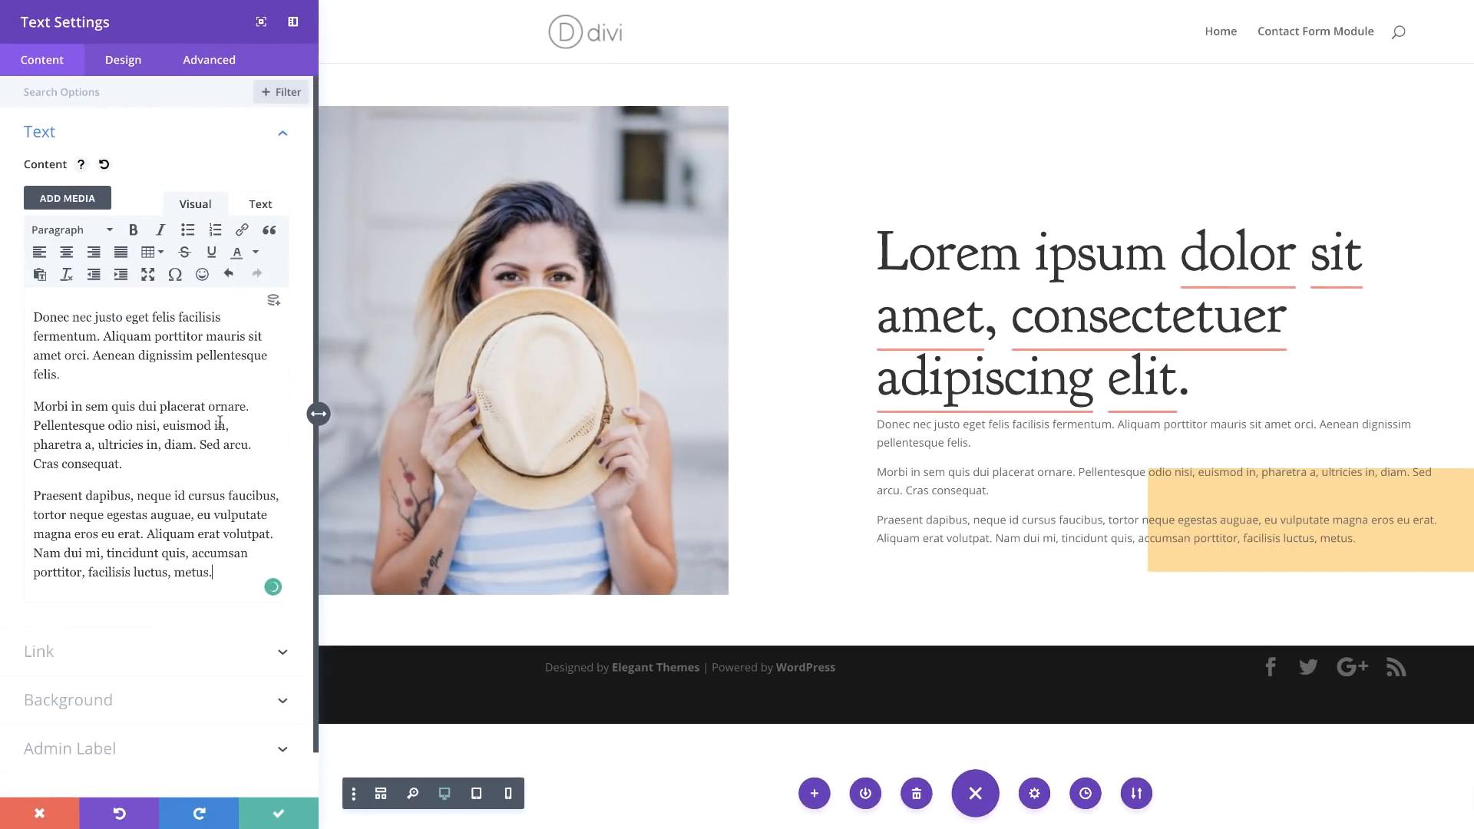
# Set the paragraph Text module's text line height to 2.2em
pyautogui.click(123, 62)
pyautogui.click(44, 136)
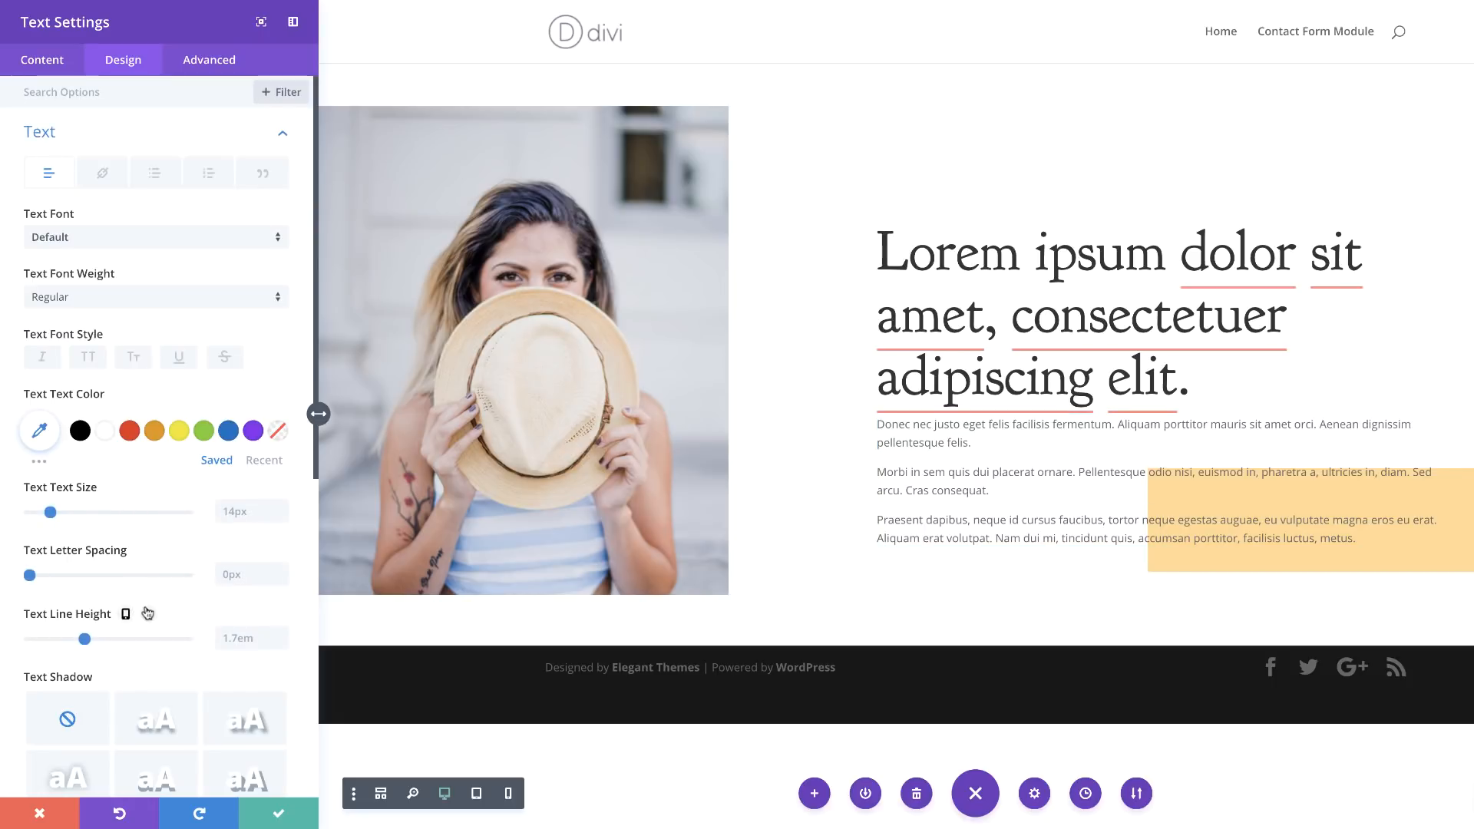
pyautogui.scroll(-2, 147, 612)
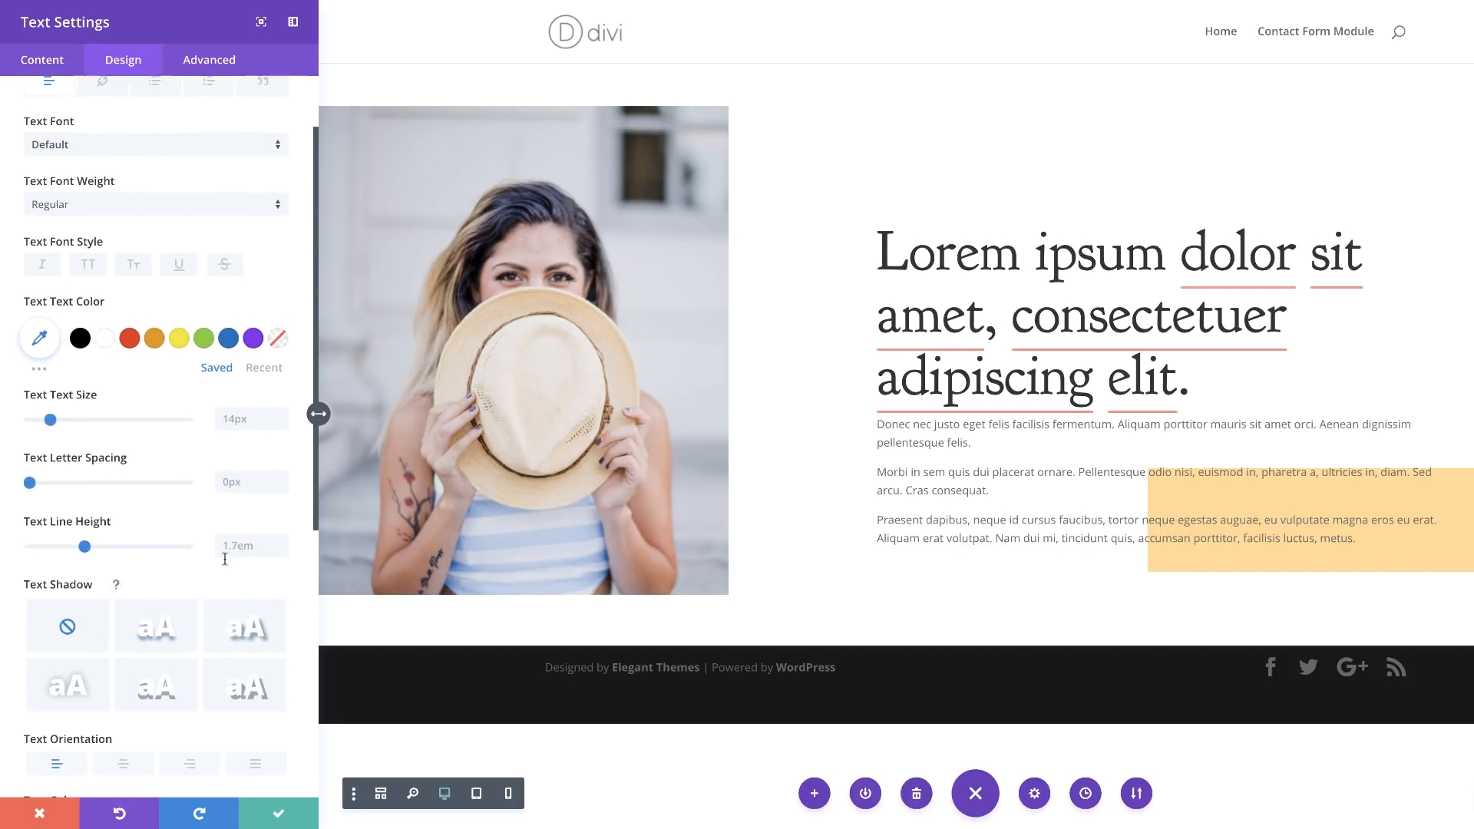
pyautogui.click(225, 545)
pyautogui.write('2.2em')
# Set the paragraph Text module's top custom margin to 4vw on desktop
pyautogui.scroll(-4, 188, 528)
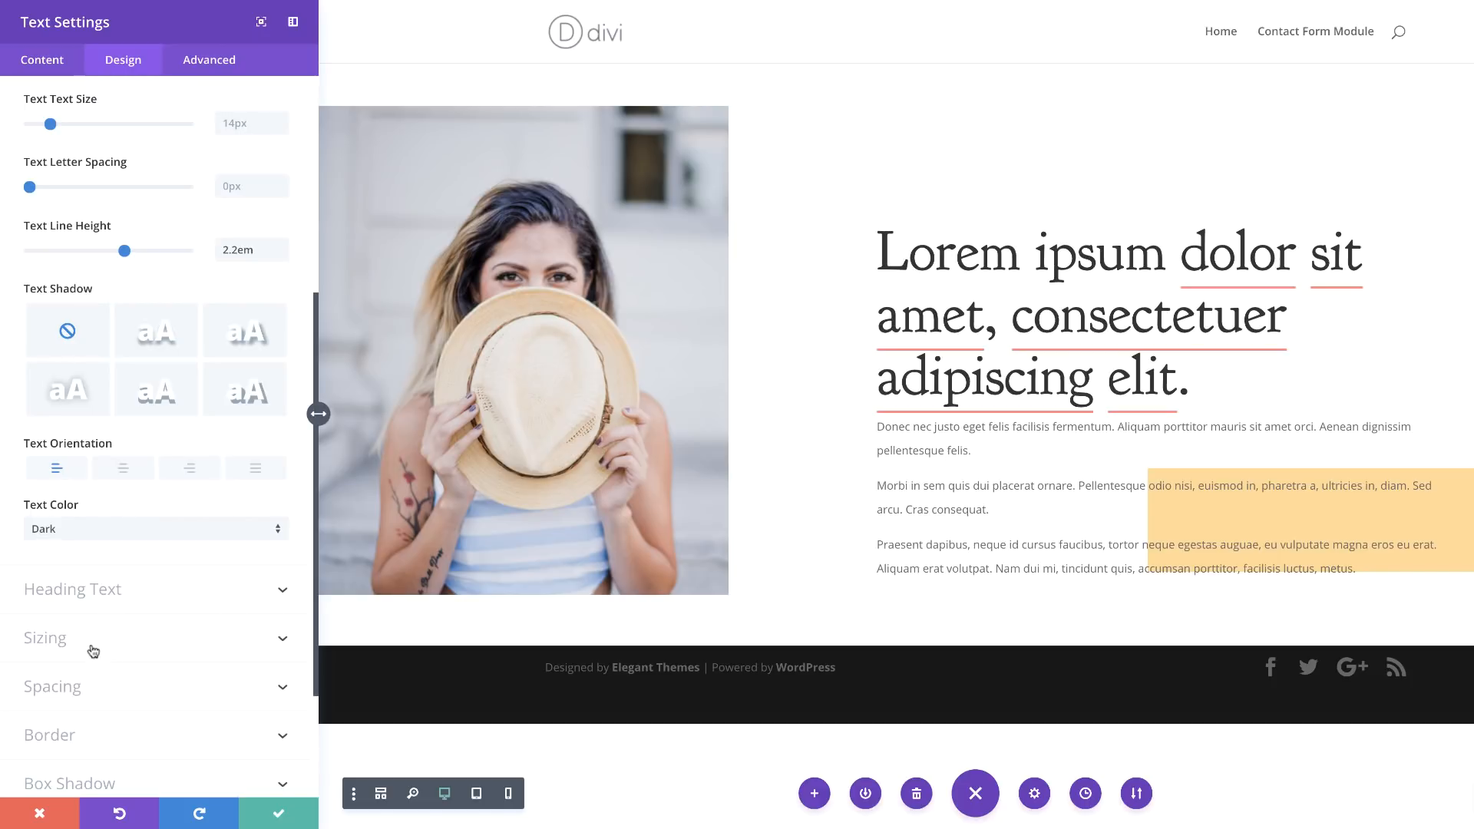
pyautogui.click(95, 690)
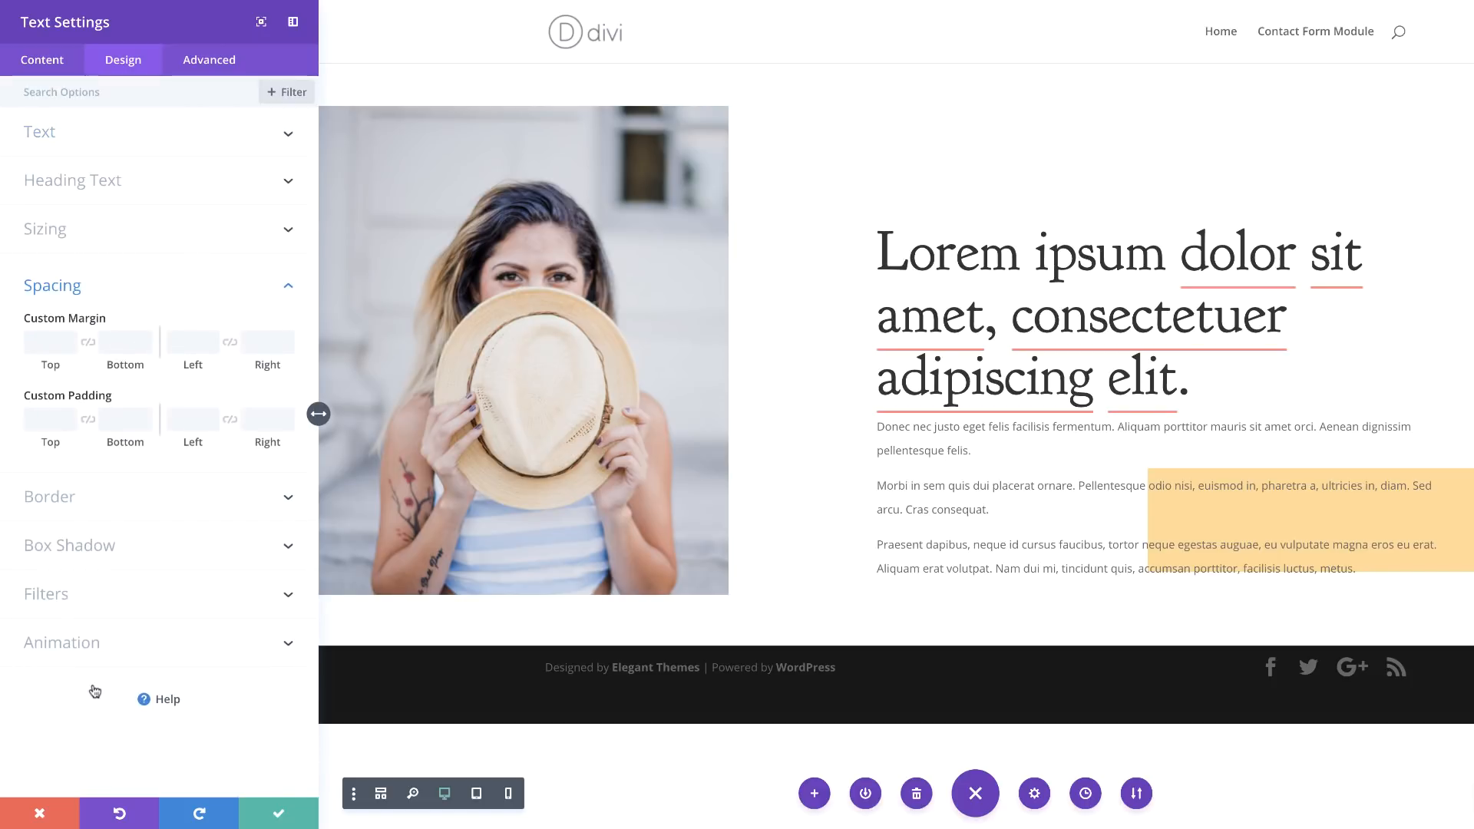
pyautogui.click(52, 342)
pyautogui.write('4vw')
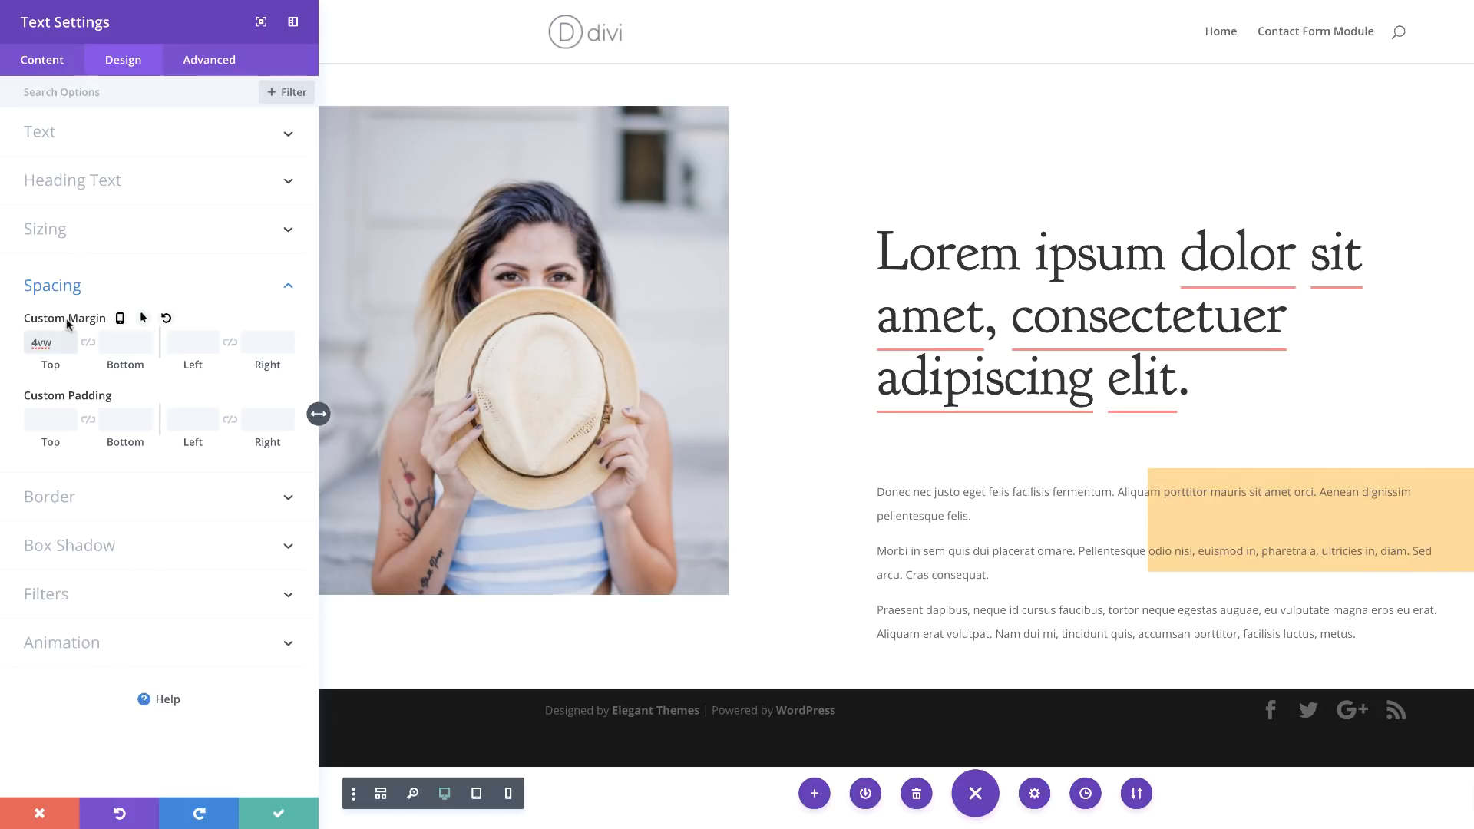
# Set the paragraph module's top custom margin to 50px on tablet, check the phone value and return to the desktop margin settings
pyautogui.click(121, 321)
pyautogui.click(164, 351)
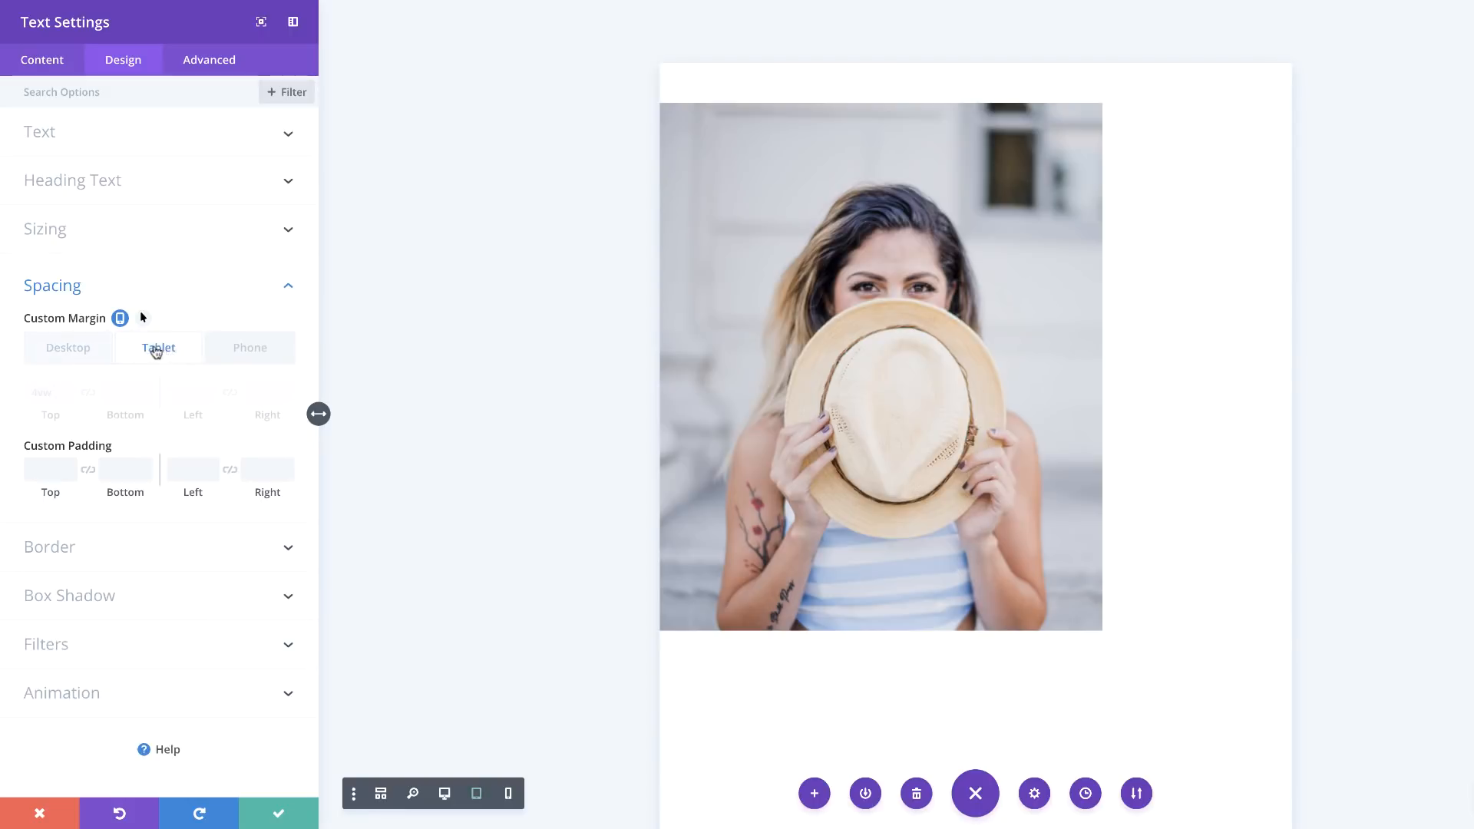
pyautogui.click(40, 392)
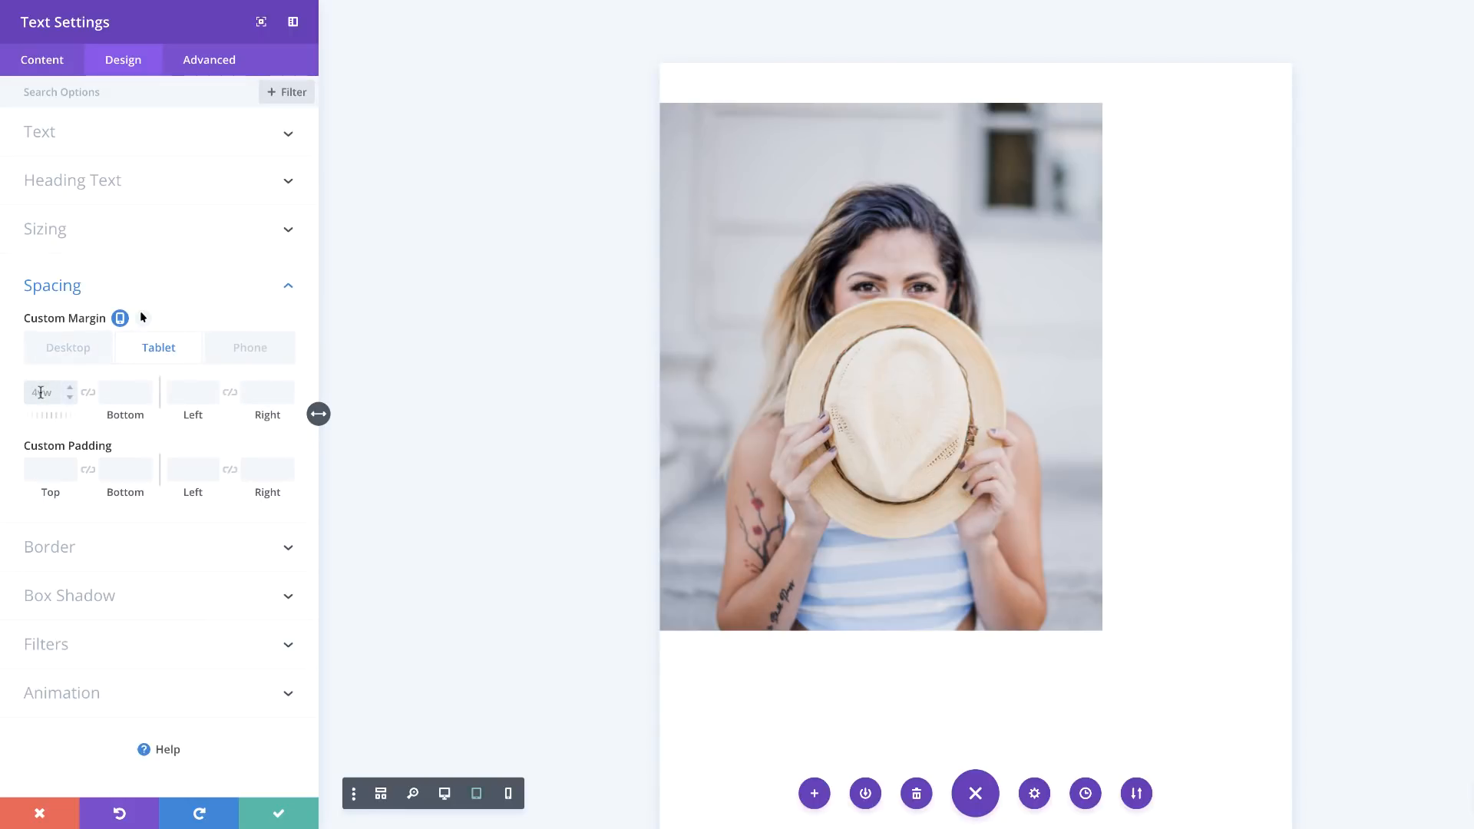
pyautogui.write('50vw')
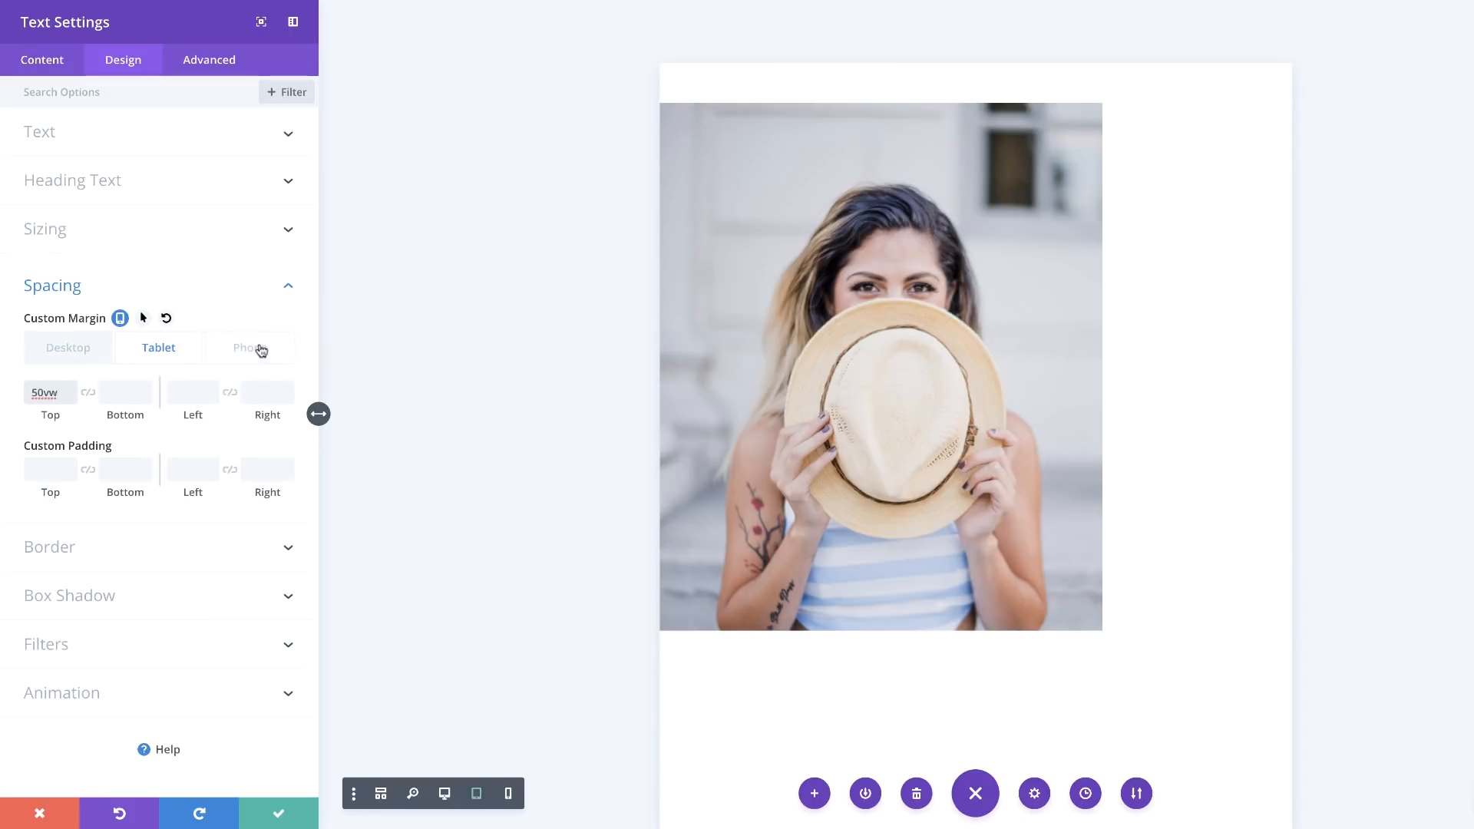
pyautogui.press('BackSpace')
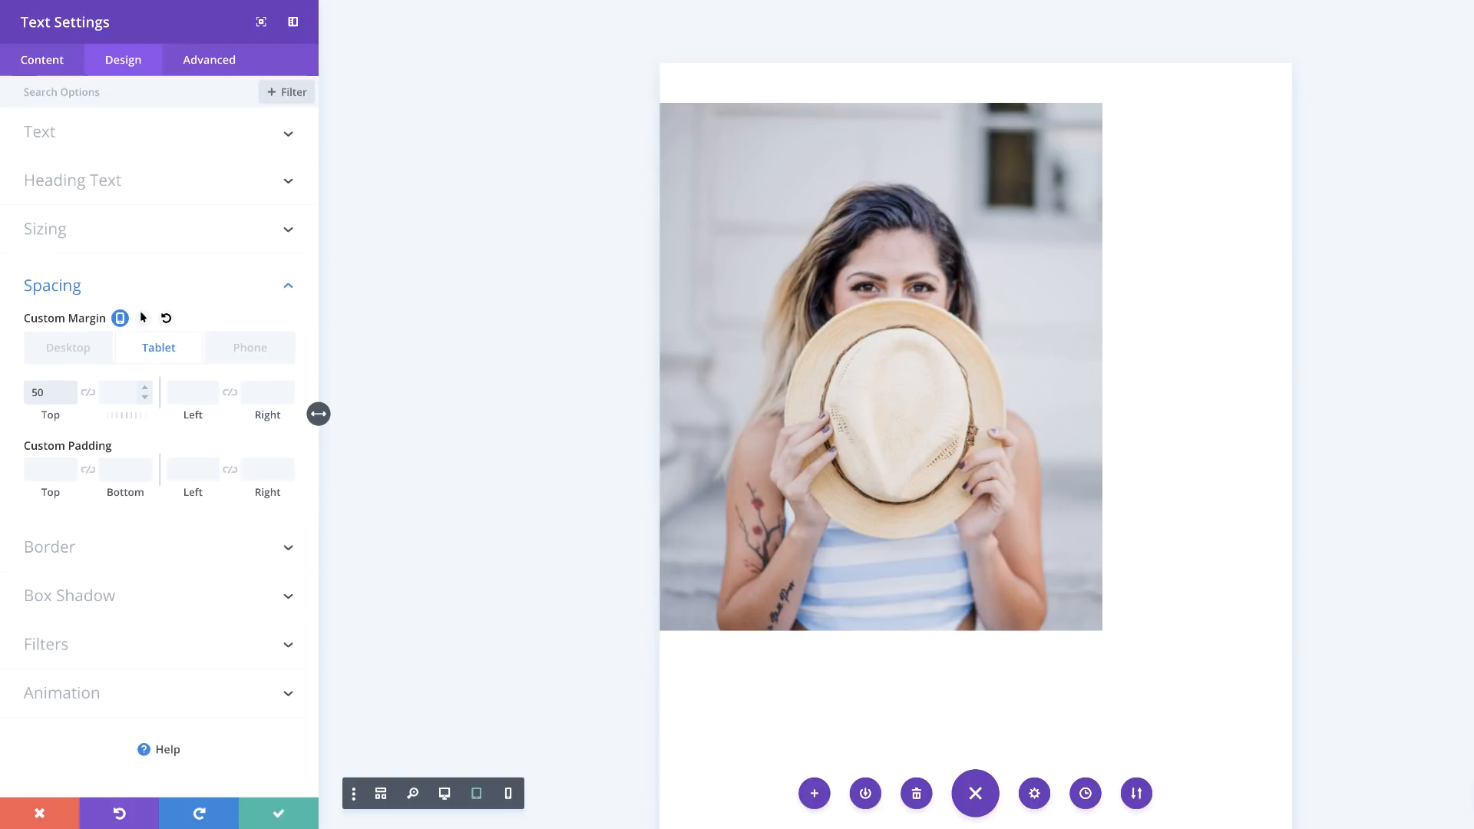
pyautogui.write('px')
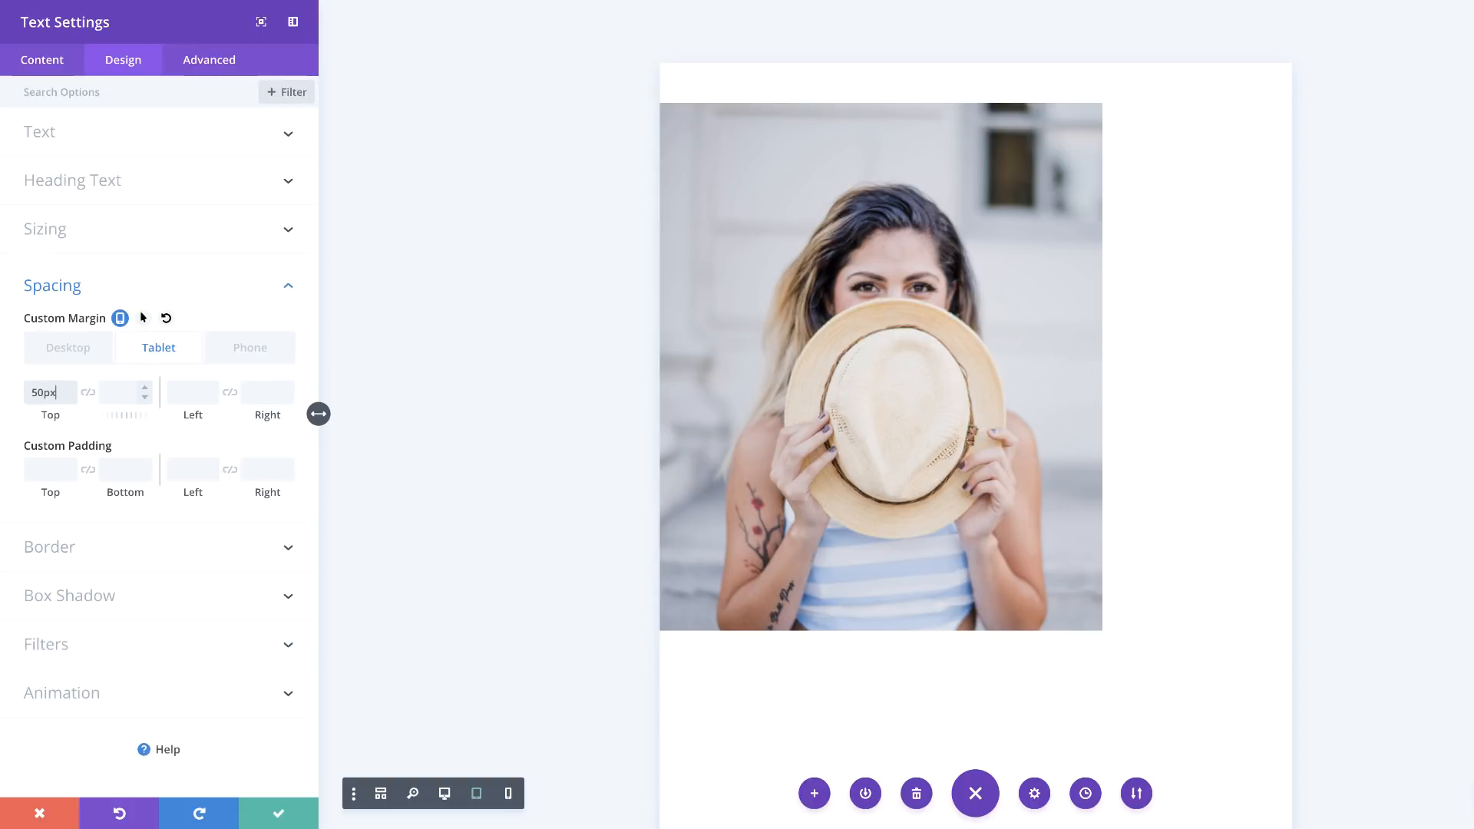
pyautogui.click(259, 350)
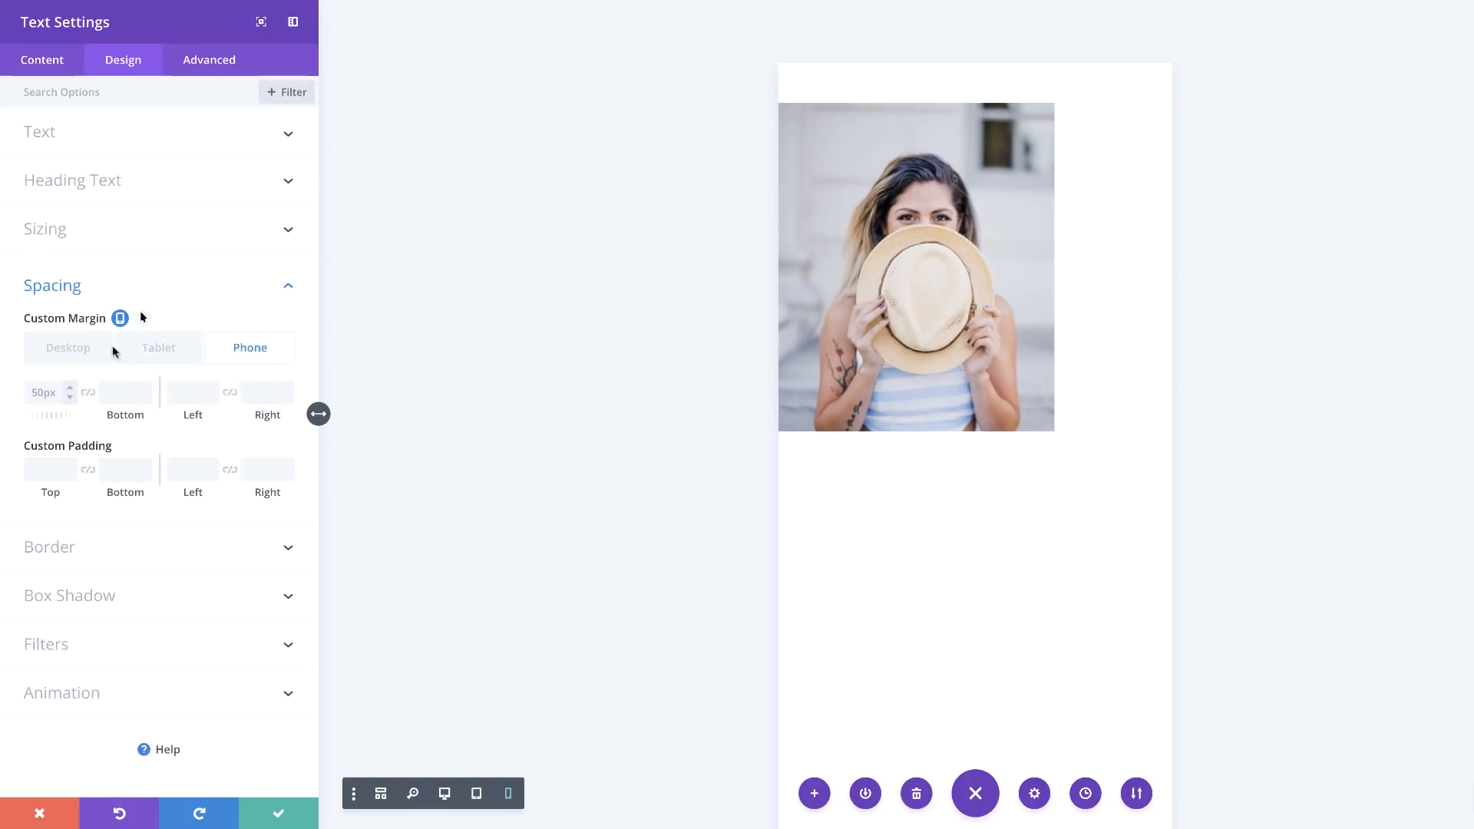
pyautogui.click(79, 353)
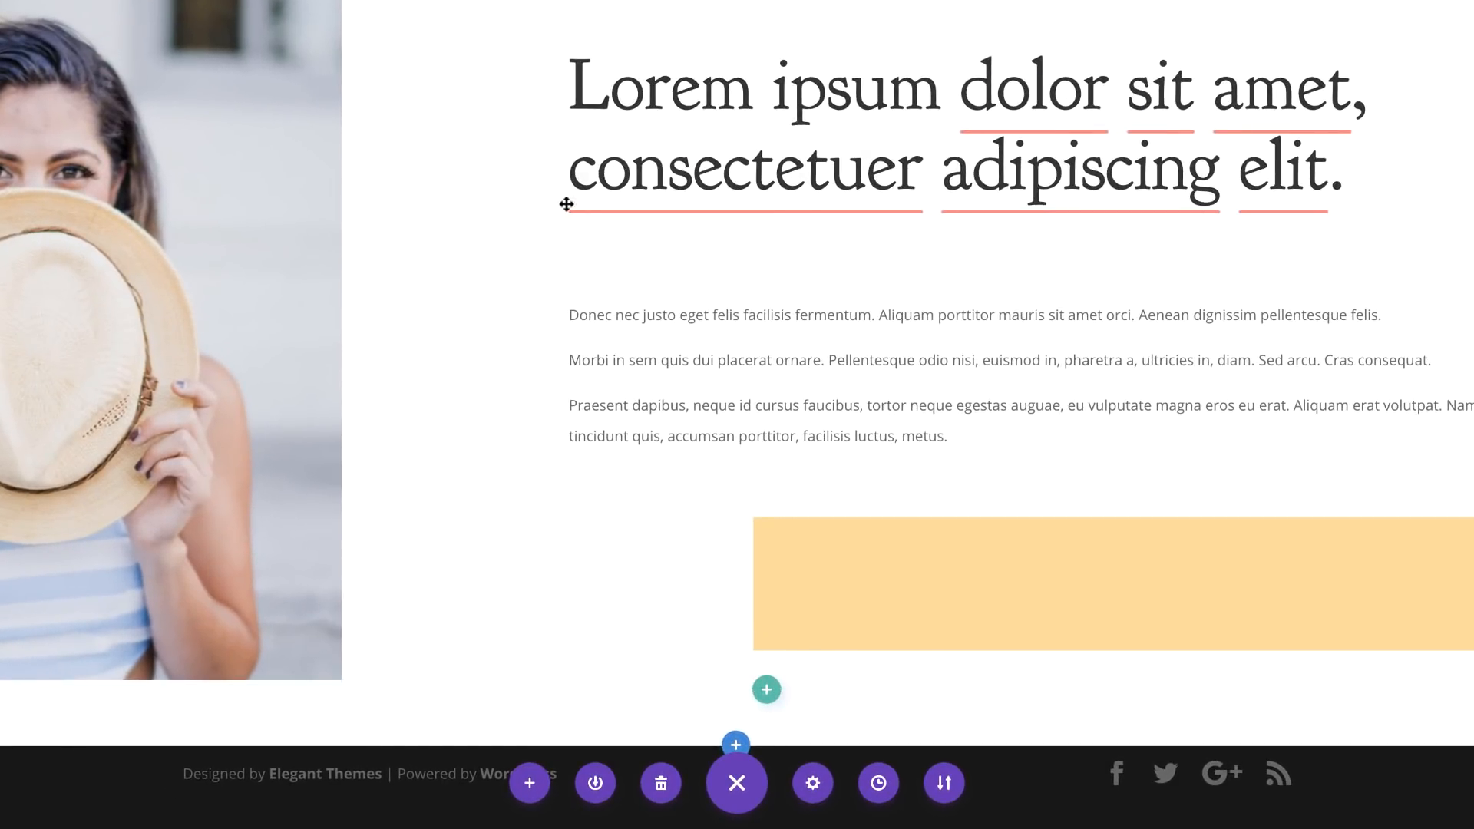
# Add a row with a three-fifths and two-fifths column structure below the image row and dismiss the module picker
pyautogui.scroll(-1, 574, 206)
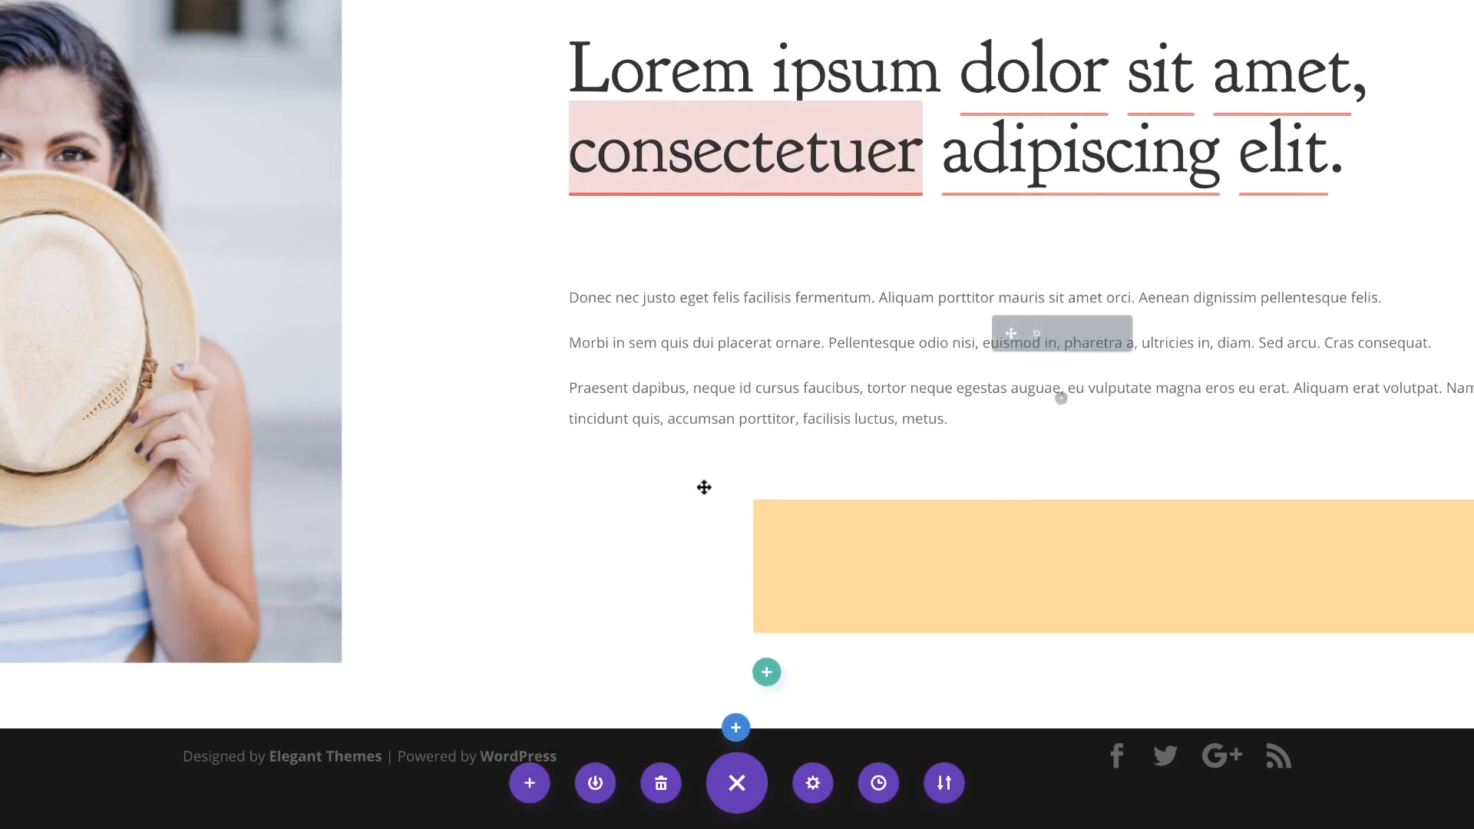
pyautogui.click(766, 672)
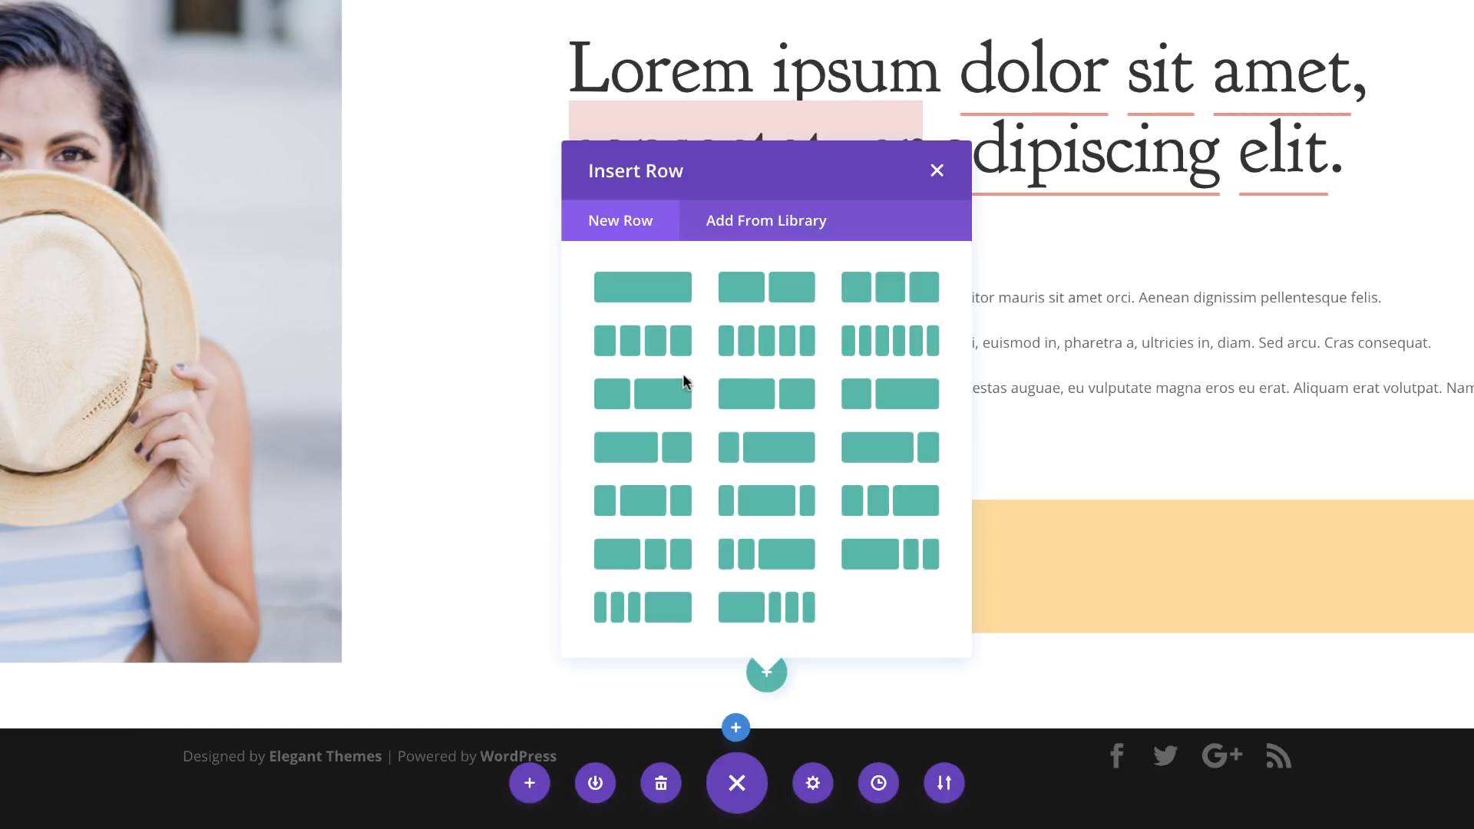
pyautogui.click(796, 393)
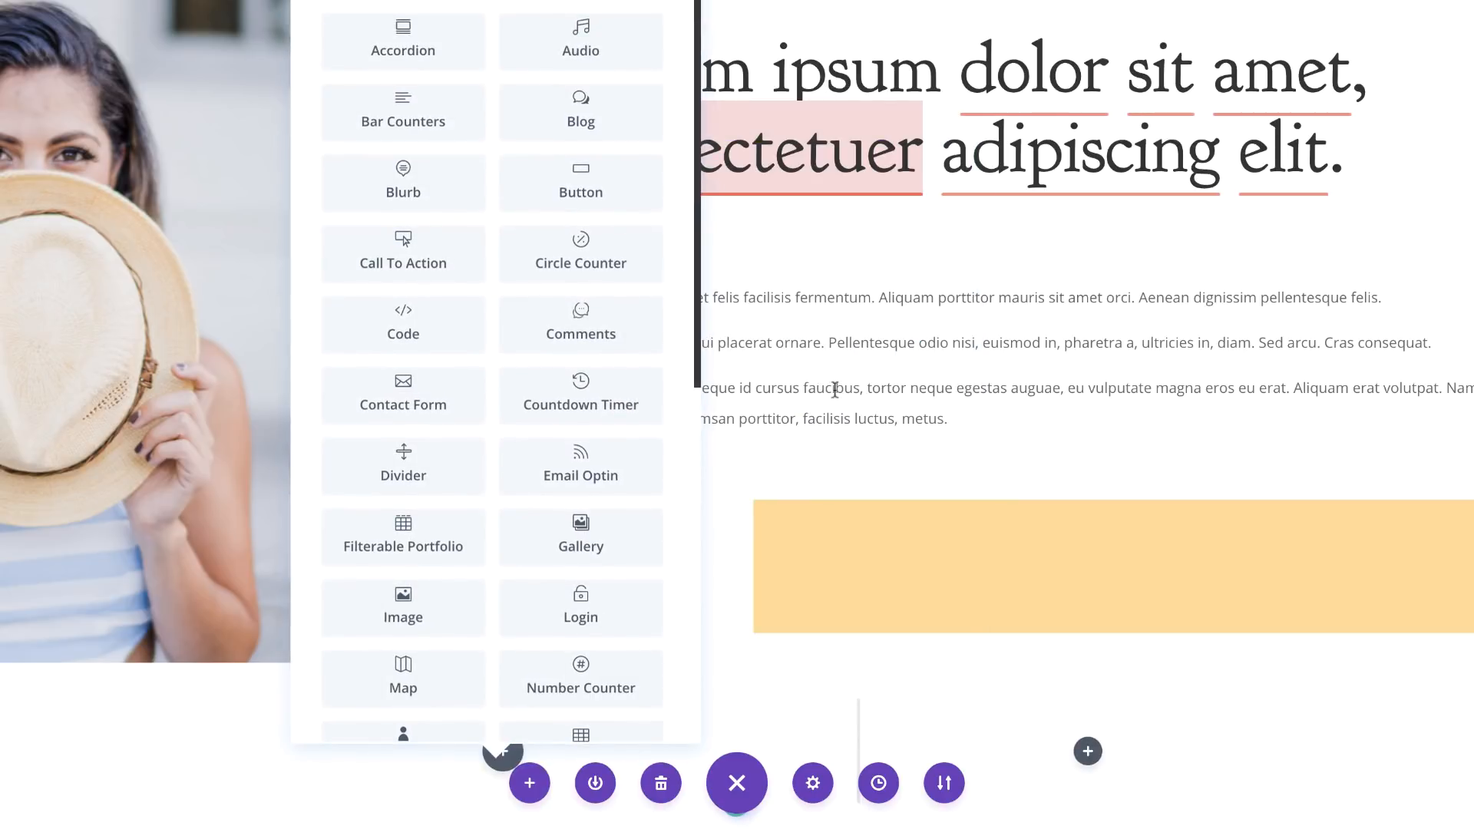
pyautogui.click(921, 392)
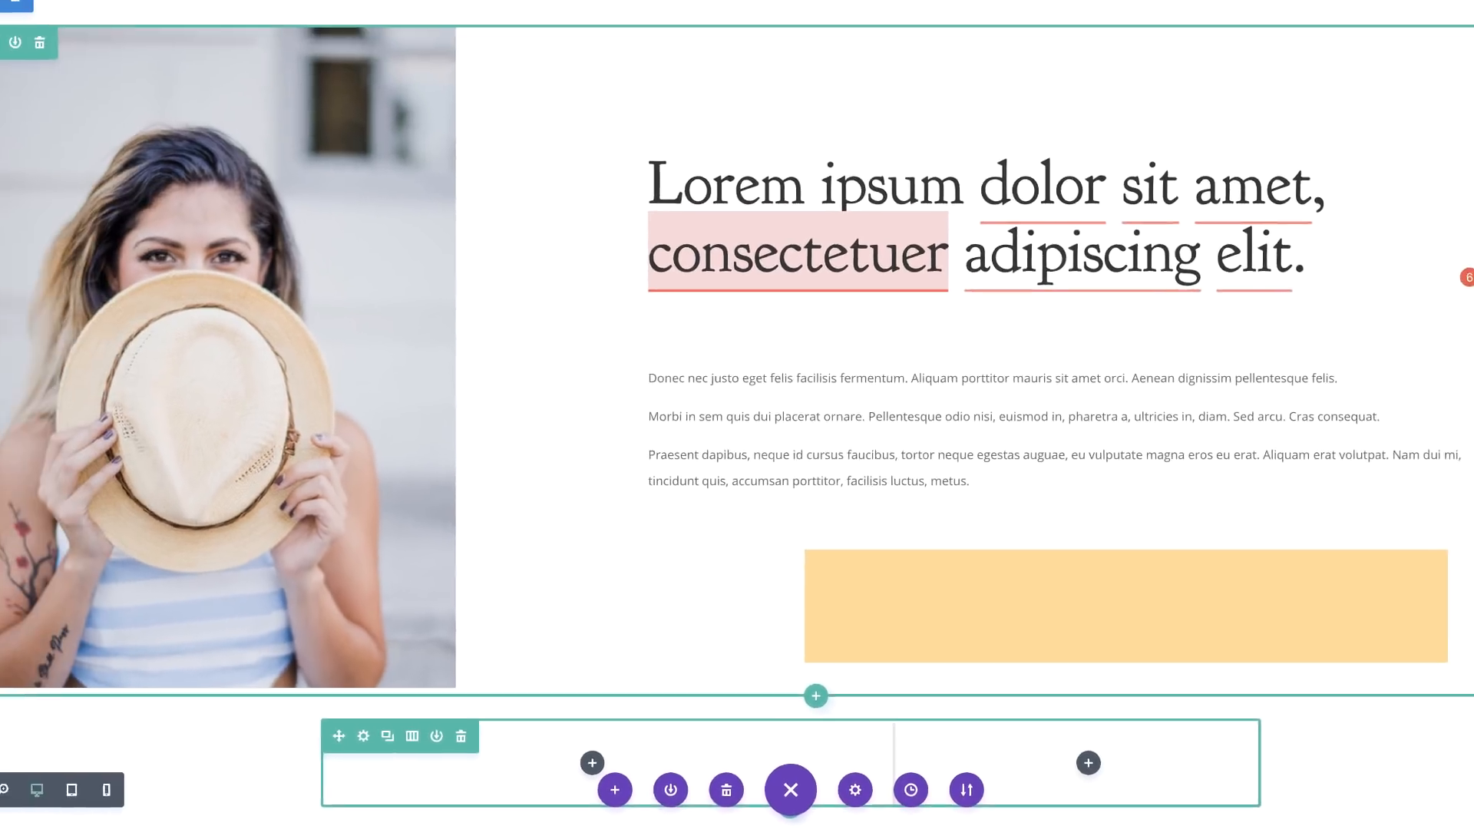
# Copy the image row's styles and paste them onto the empty row below it
pyautogui.rightClick(73, 113)
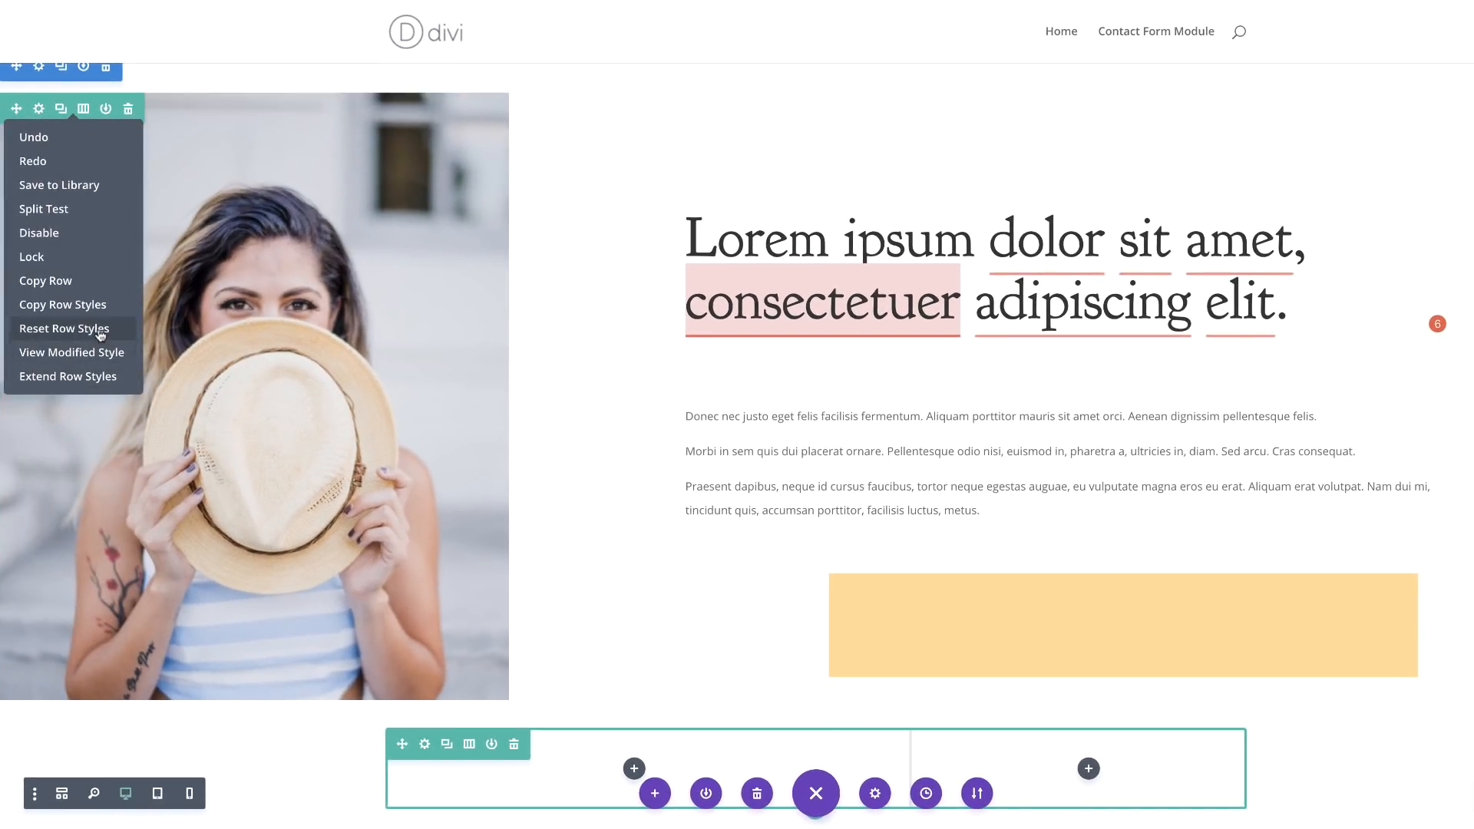
pyautogui.click(63, 304)
pyautogui.rightClick(482, 749)
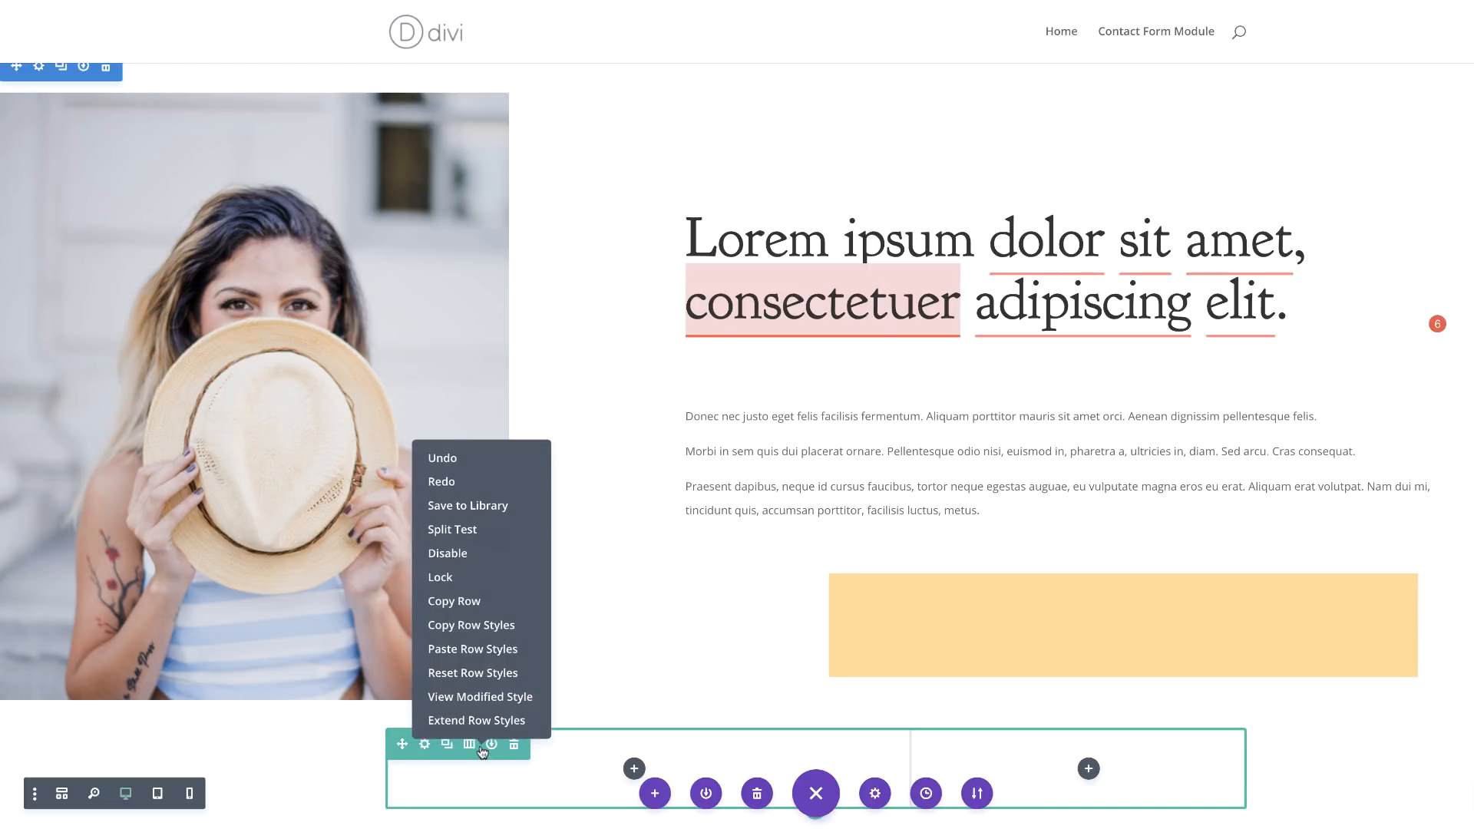
pyautogui.click(472, 649)
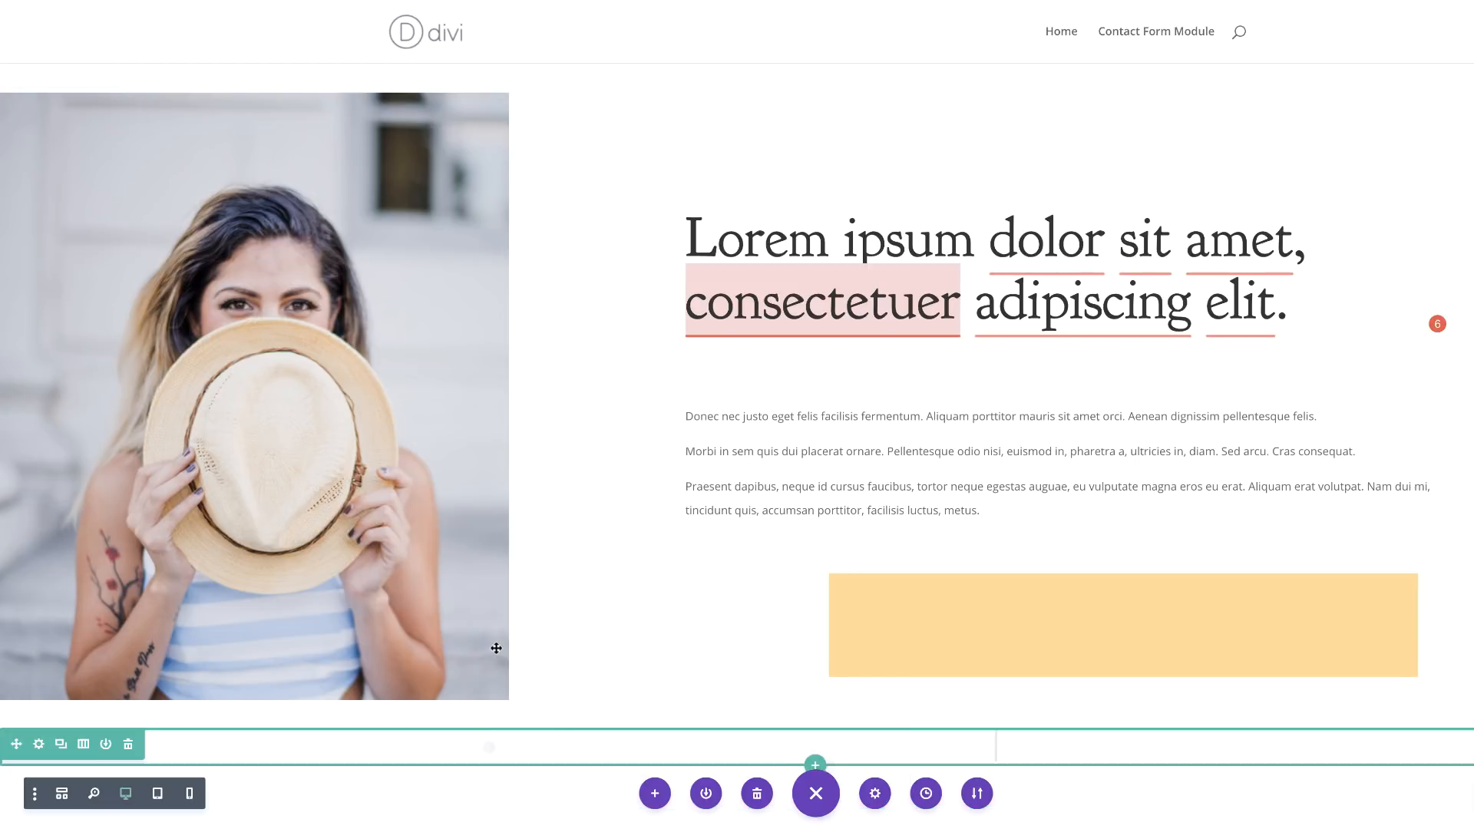
# Set the lower row's top custom margin to 100px and its Column 1 custom padding to 11vw left and 2vw right
pyautogui.scroll(-1, 1325, 589)
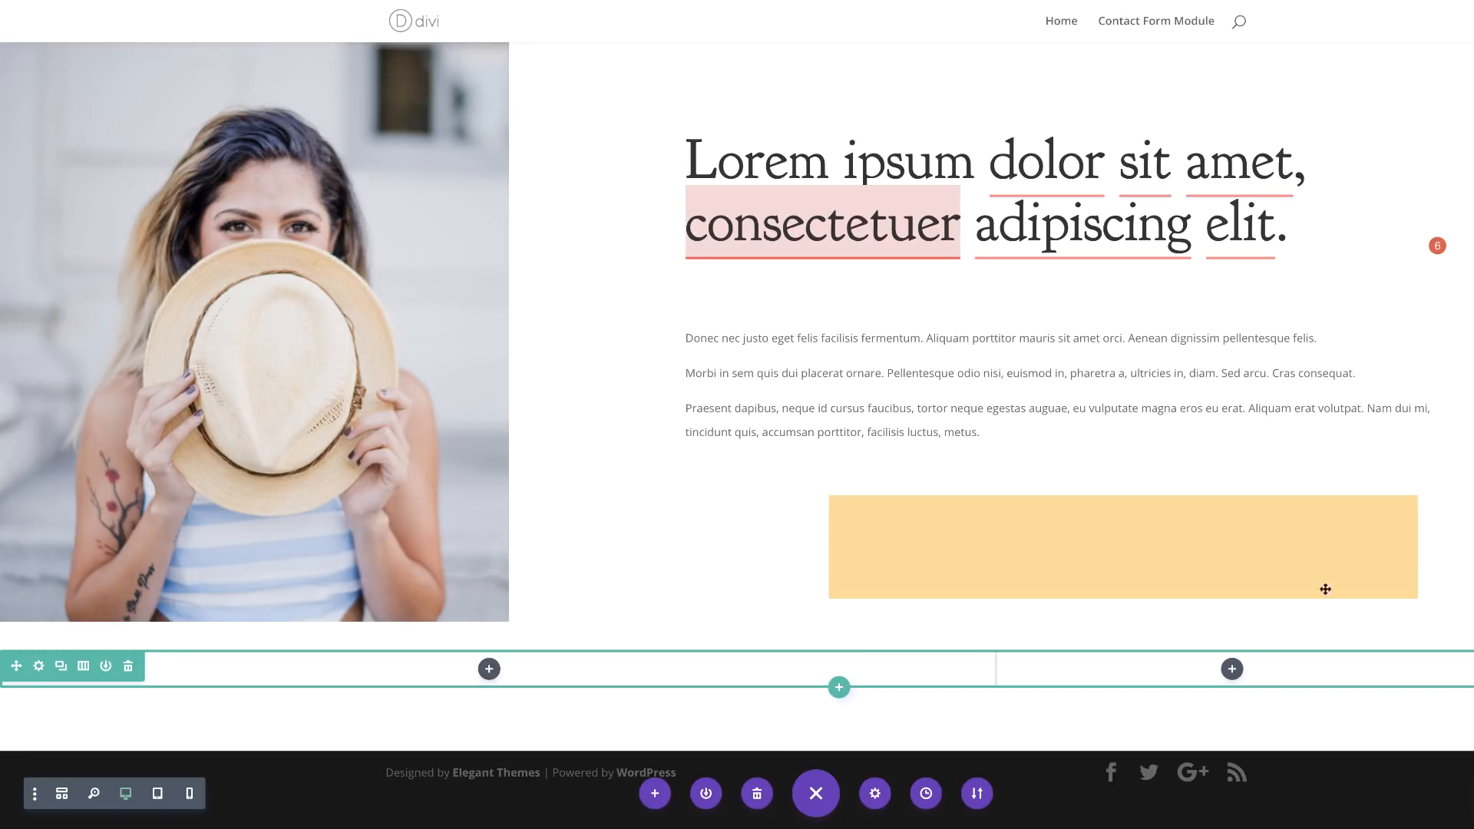
pyautogui.click(40, 668)
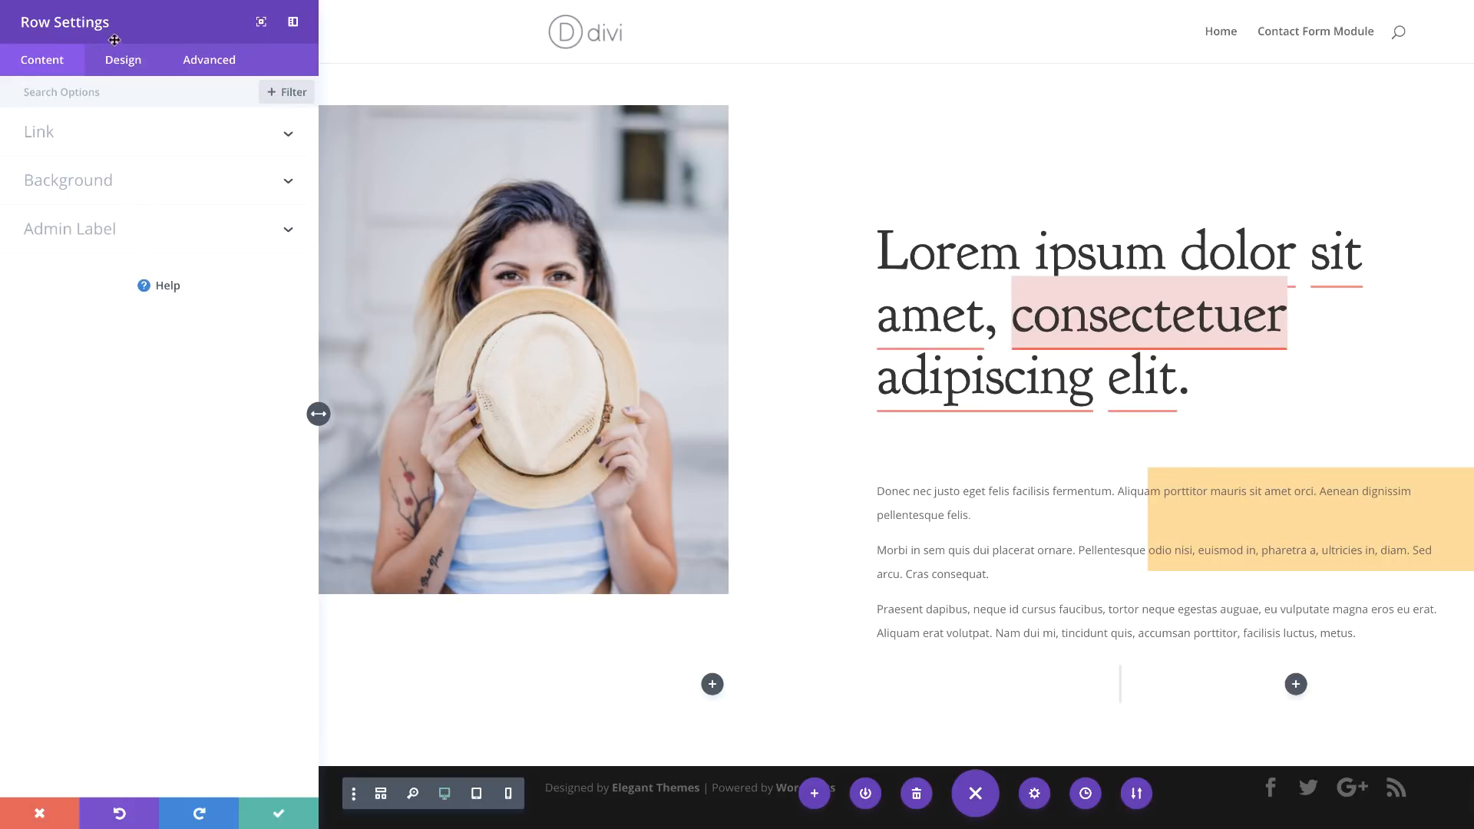
pyautogui.click(132, 66)
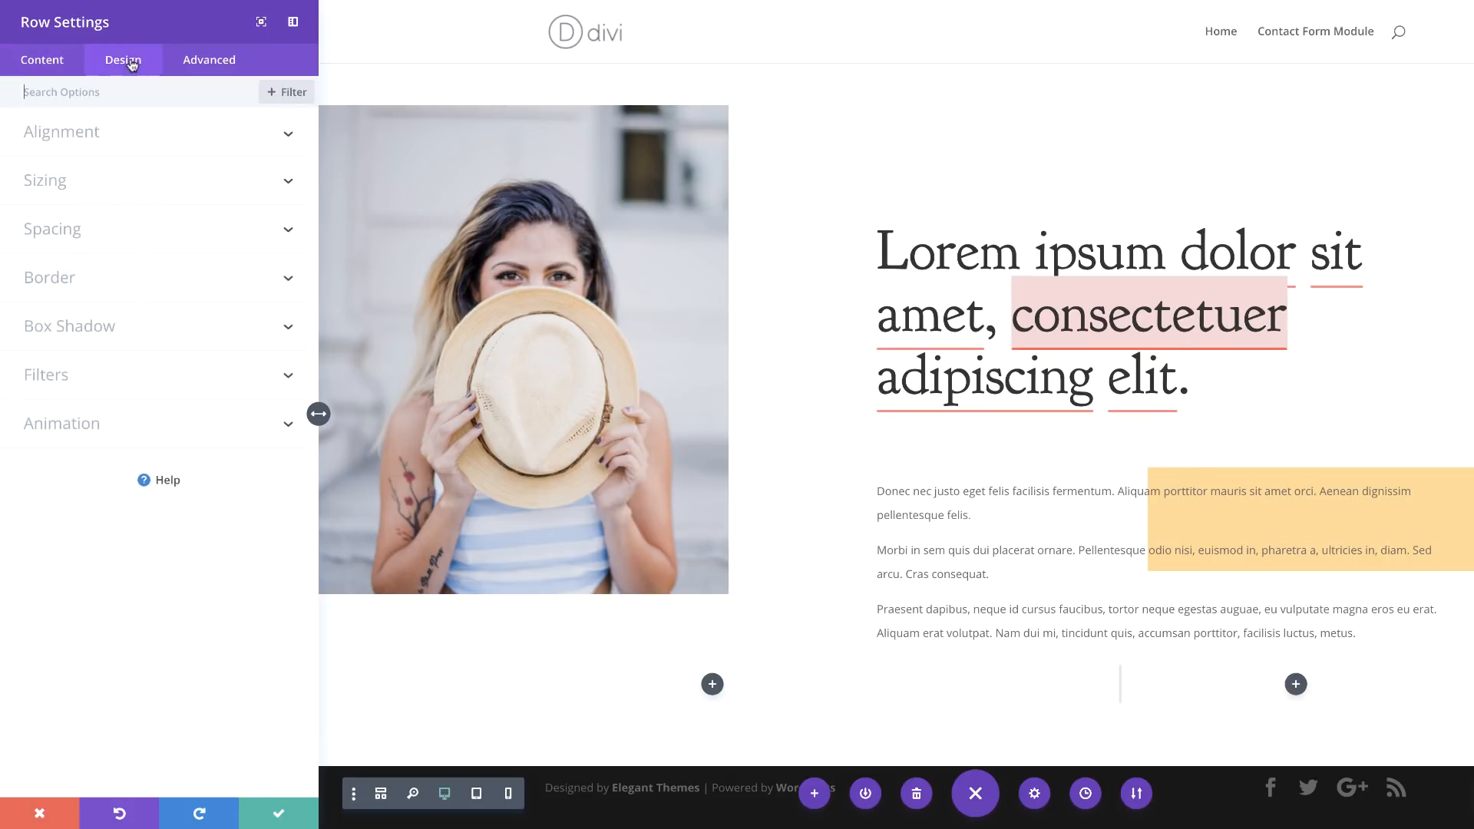
pyautogui.click(63, 238)
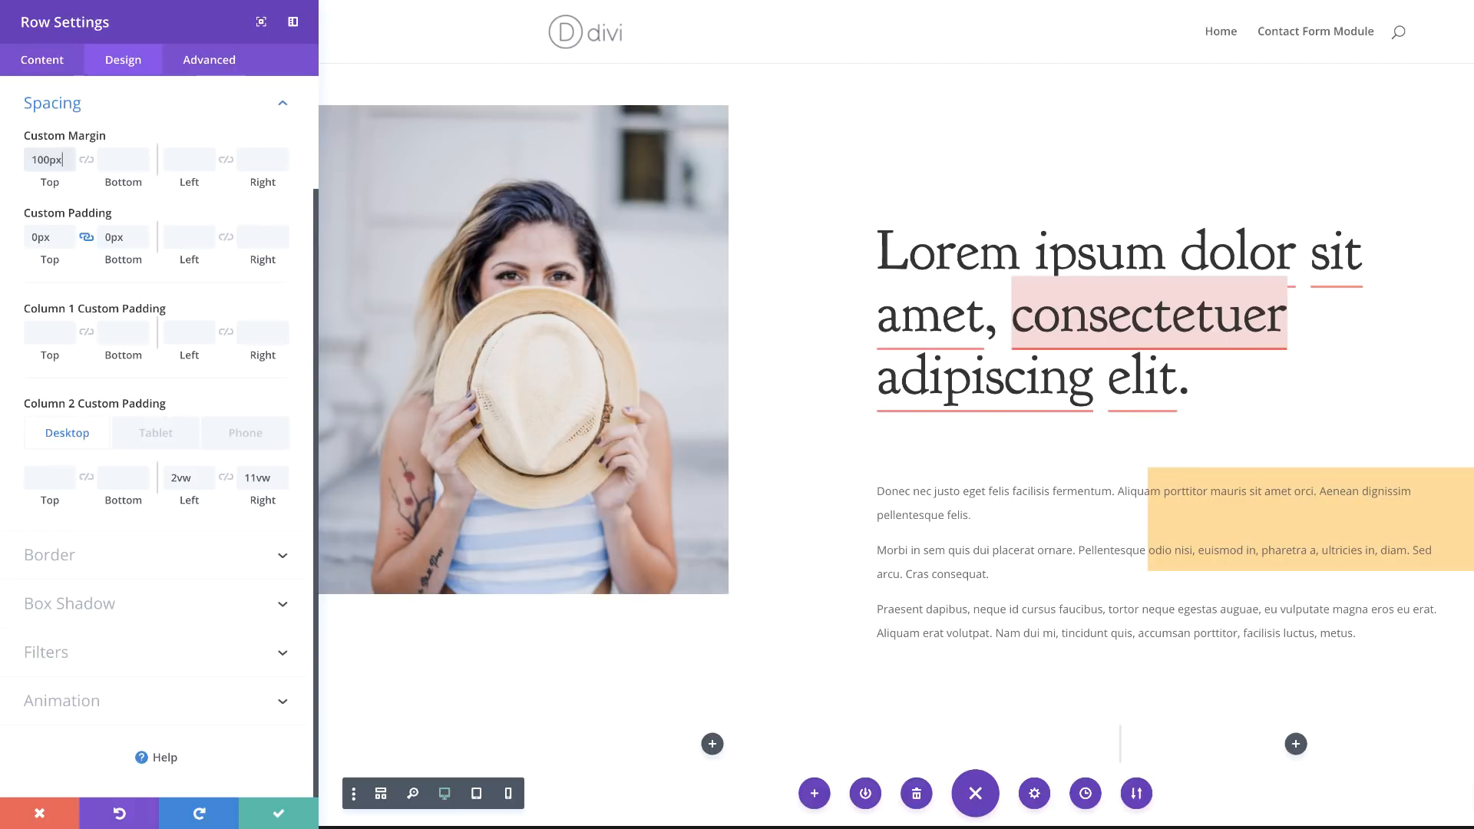
pyautogui.click(188, 333)
pyautogui.write('11vw')
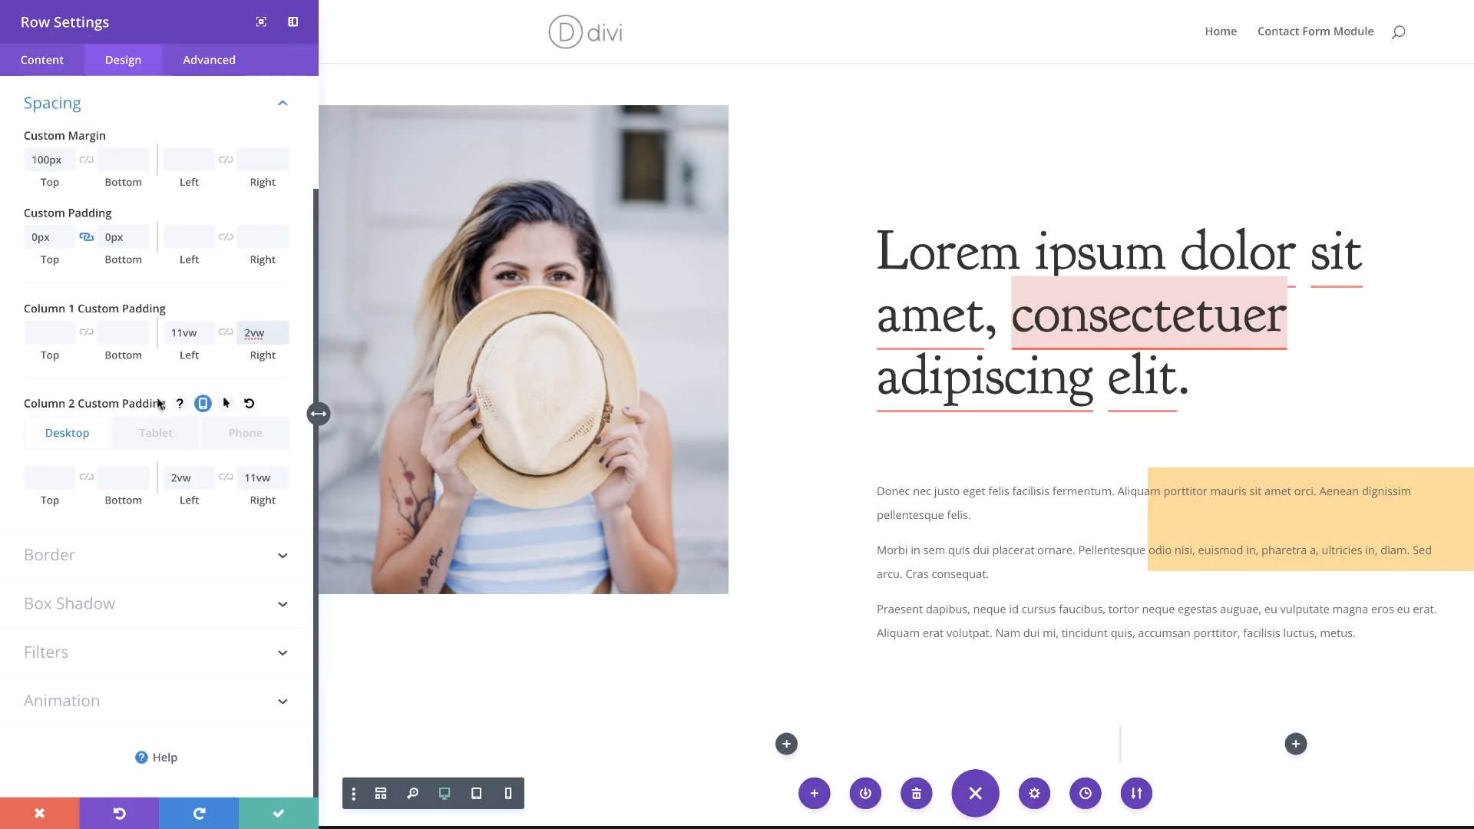
# Clear the lower row's left and right Column 2 custom padding on desktop and save the row settings
pyautogui.moveTo(170, 479); pyautogui.dragTo(276, 481)
pyautogui.press('BackSpace')
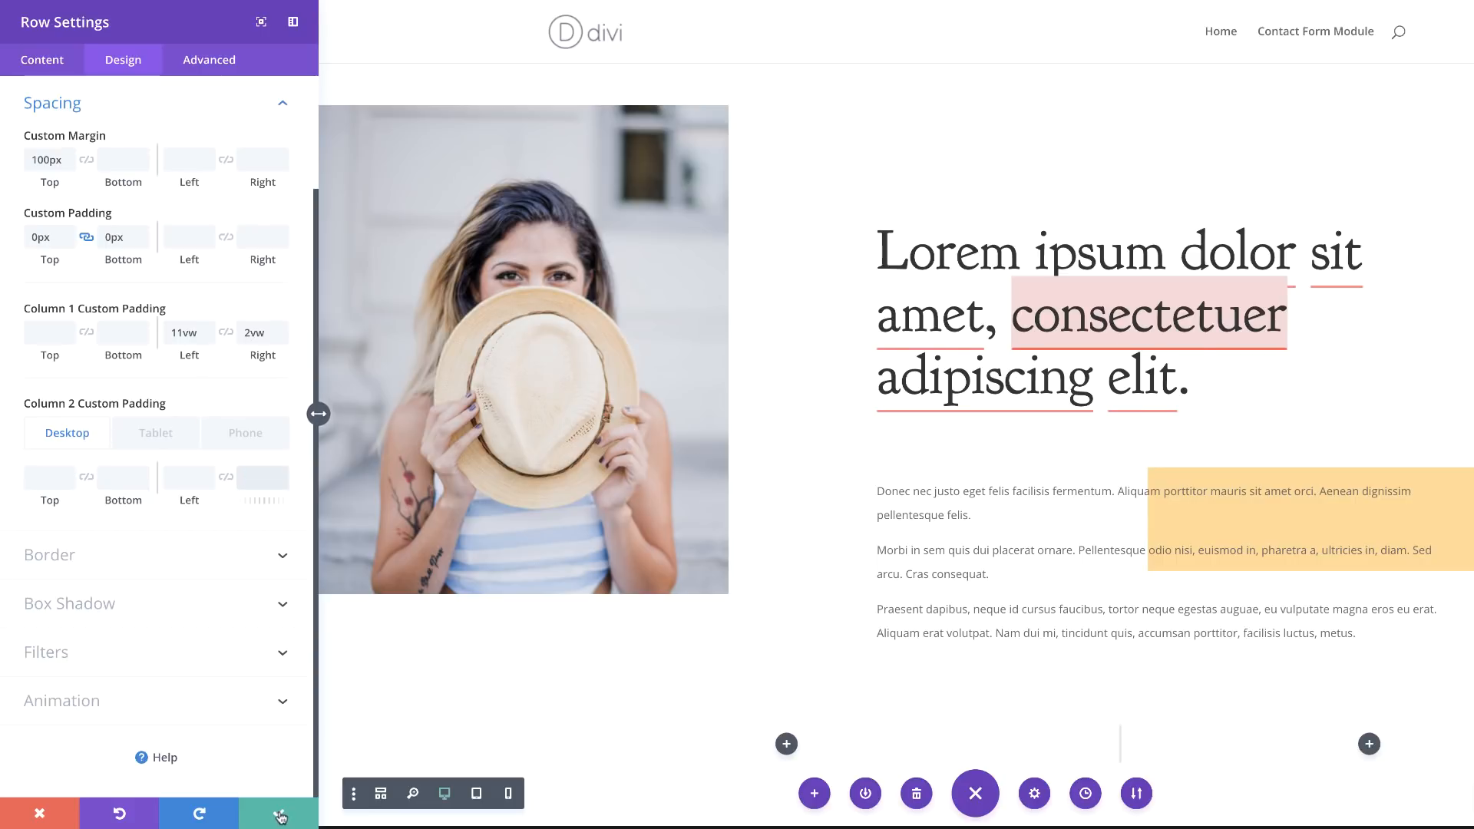
pyautogui.click(278, 814)
# Paste copies of the heading and paragraph Text modules into the first column of the lower row
pyautogui.scroll(-2, 889, 402)
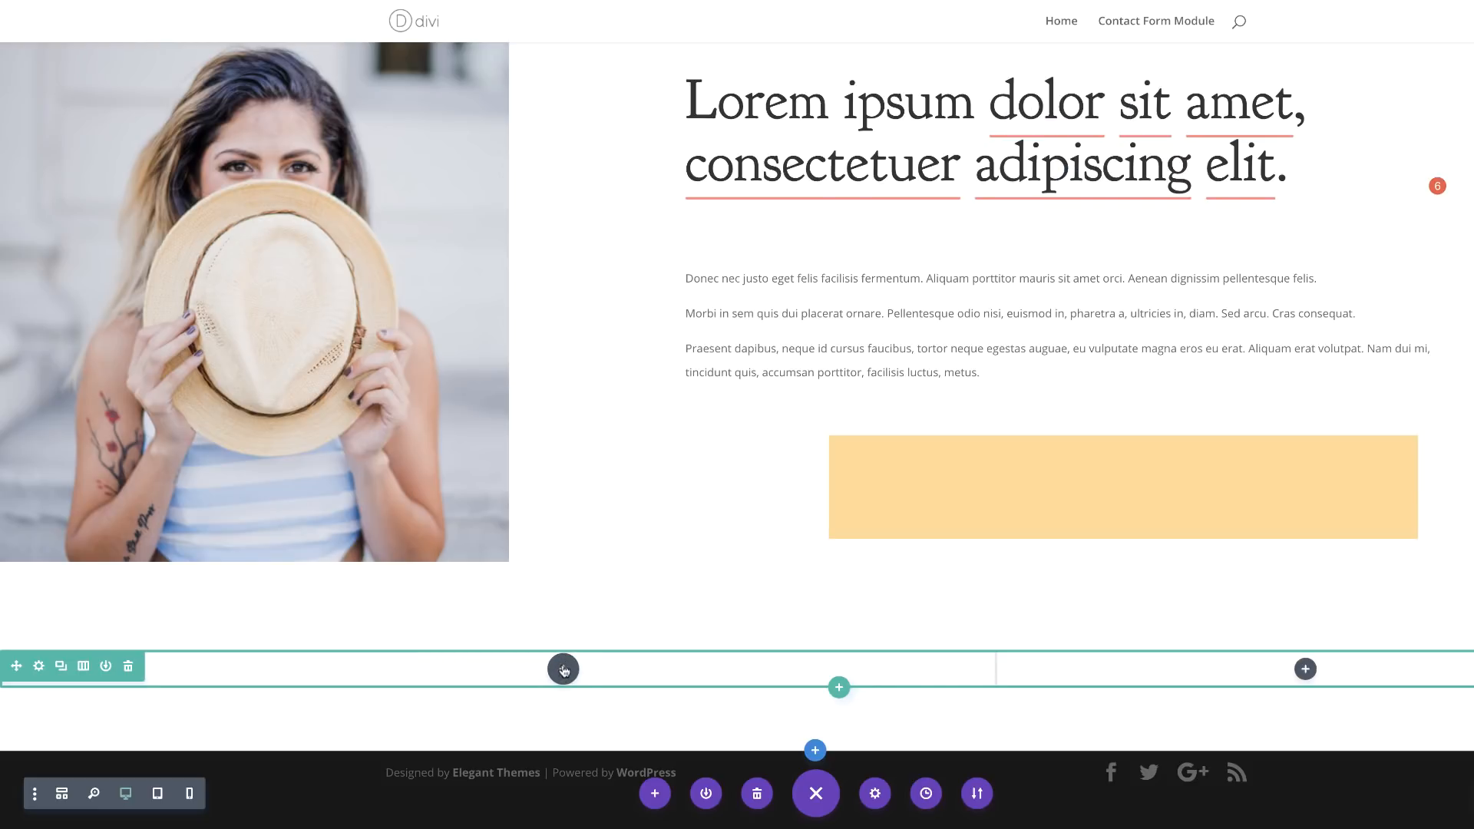
pyautogui.moveTo(931, 131)
pyautogui.press('super+v')
pyautogui.scroll(-2, 660, 664)
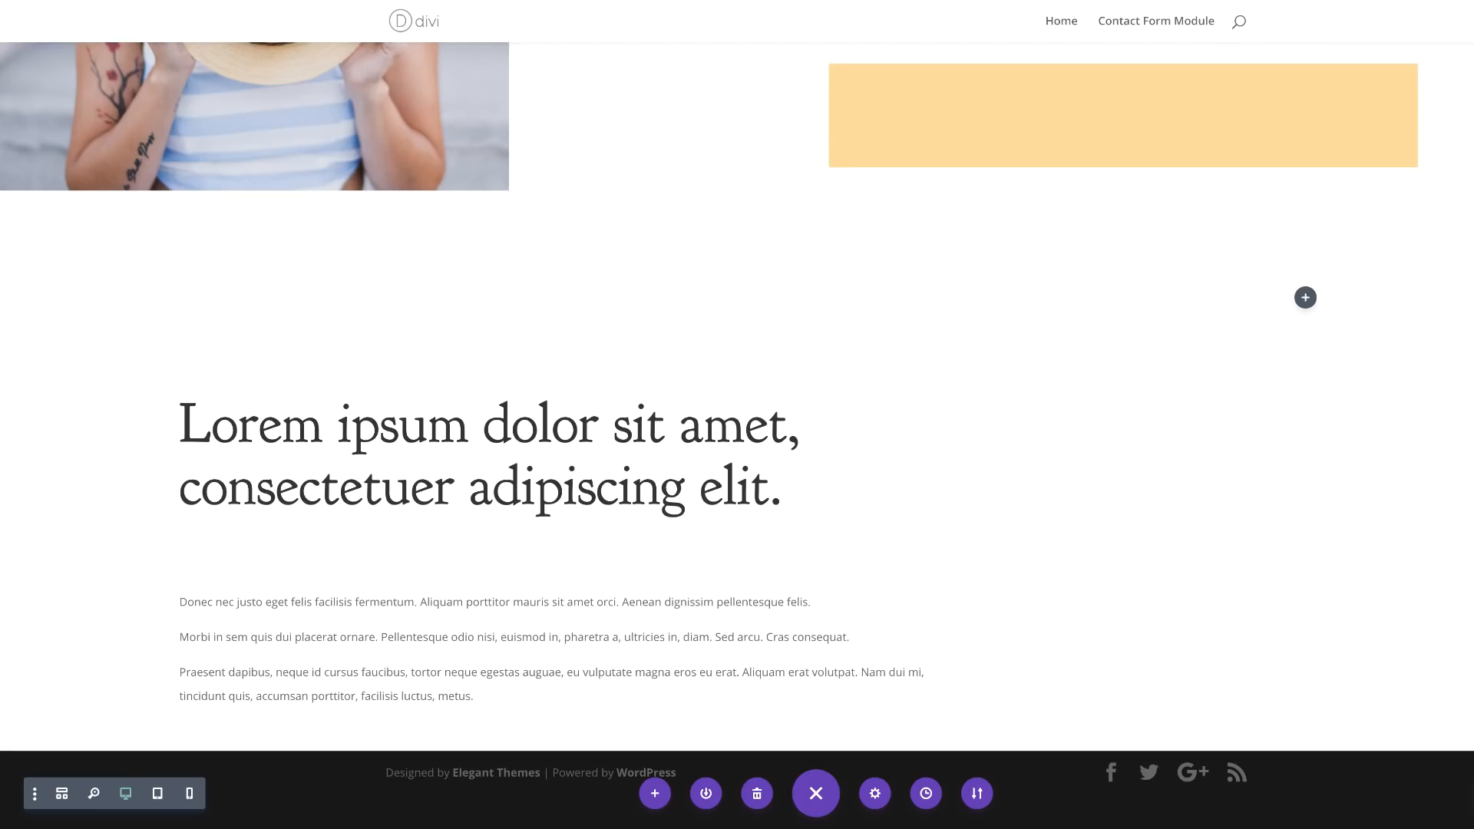
# Set the text orientation of the lower row's heading module to right and save its settings
pyautogui.moveTo(585, 445)
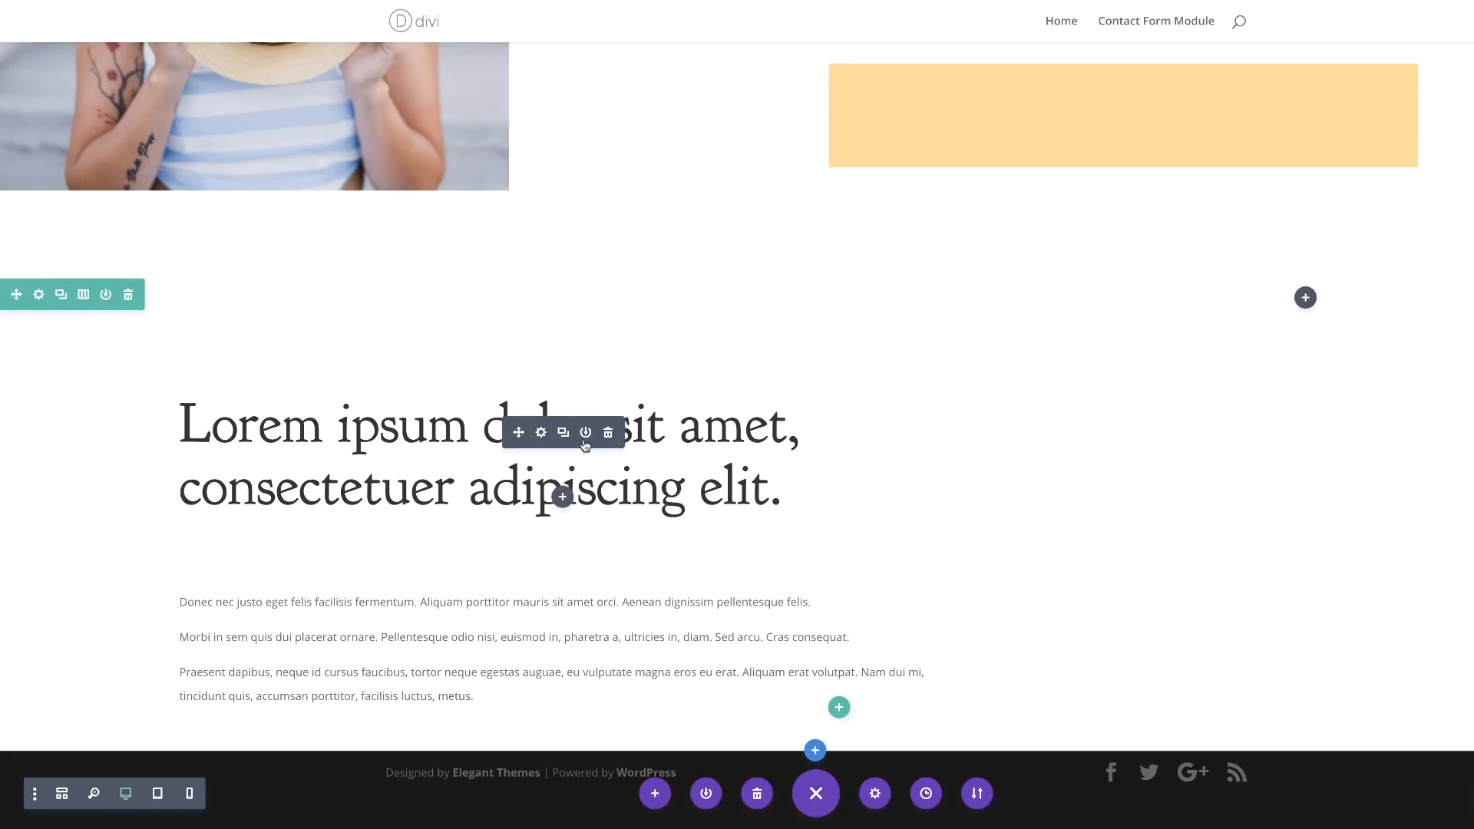
pyautogui.click(542, 433)
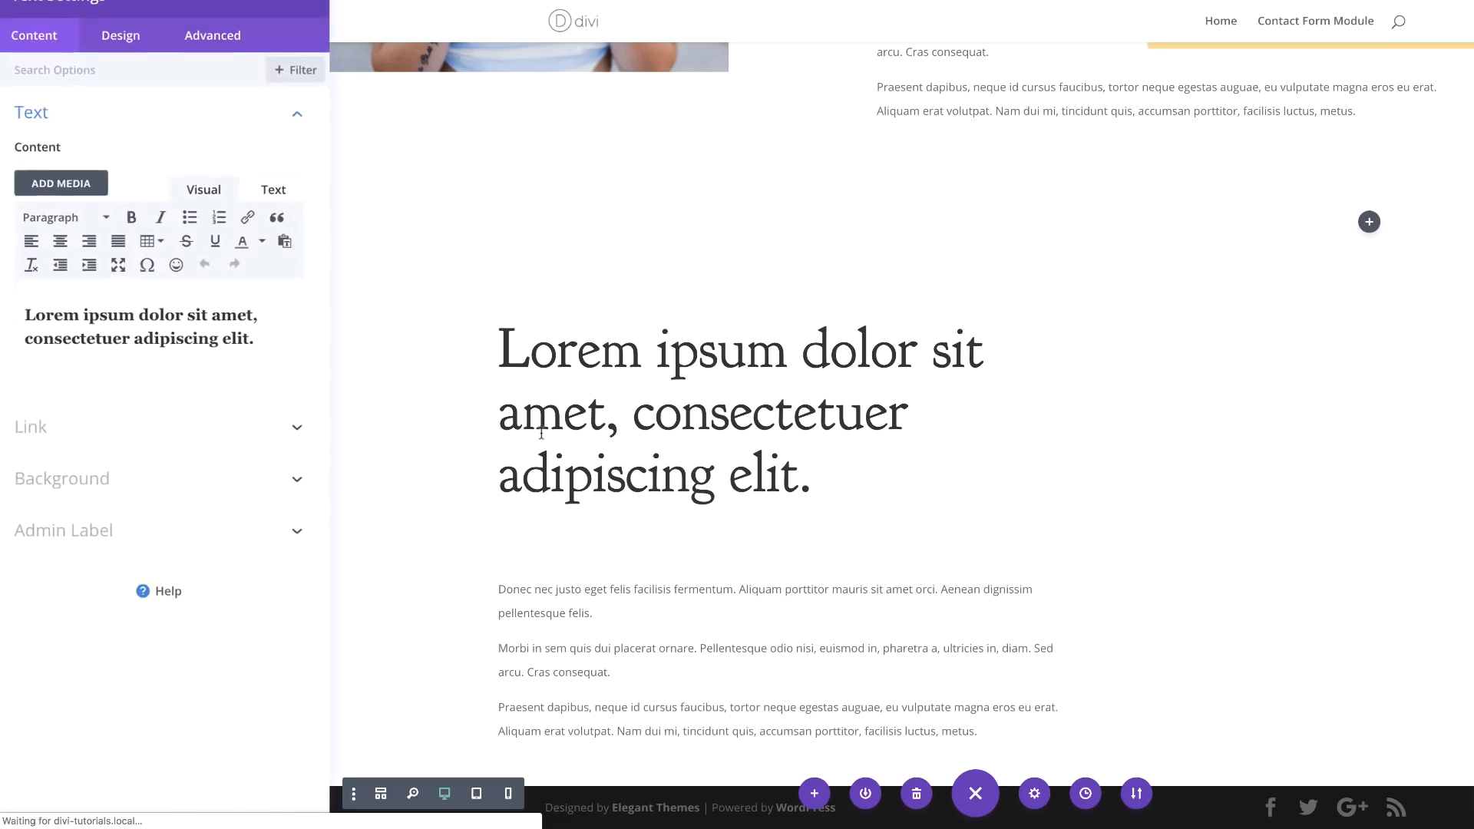
pyautogui.click(123, 61)
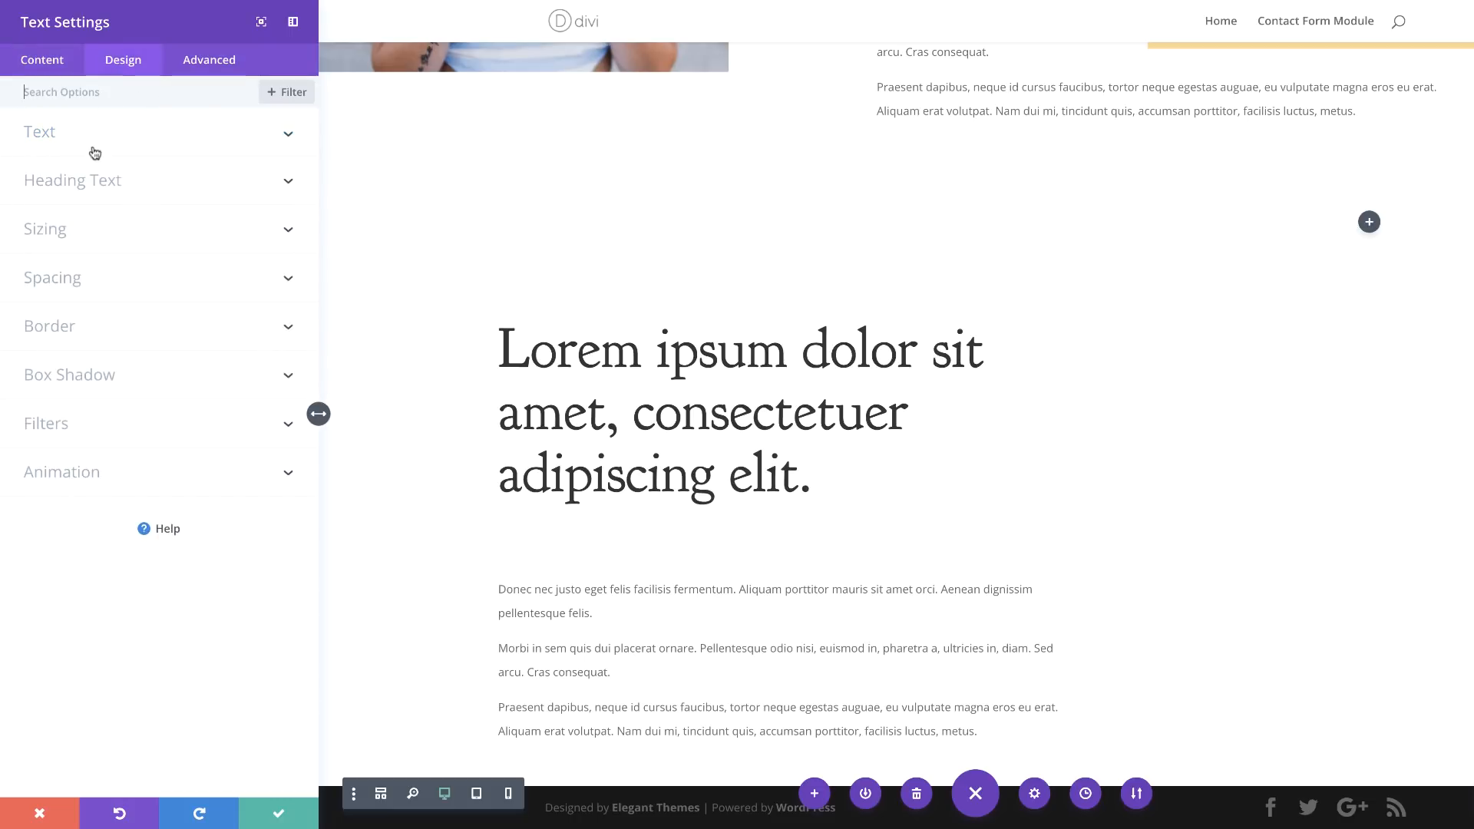
pyautogui.click(56, 132)
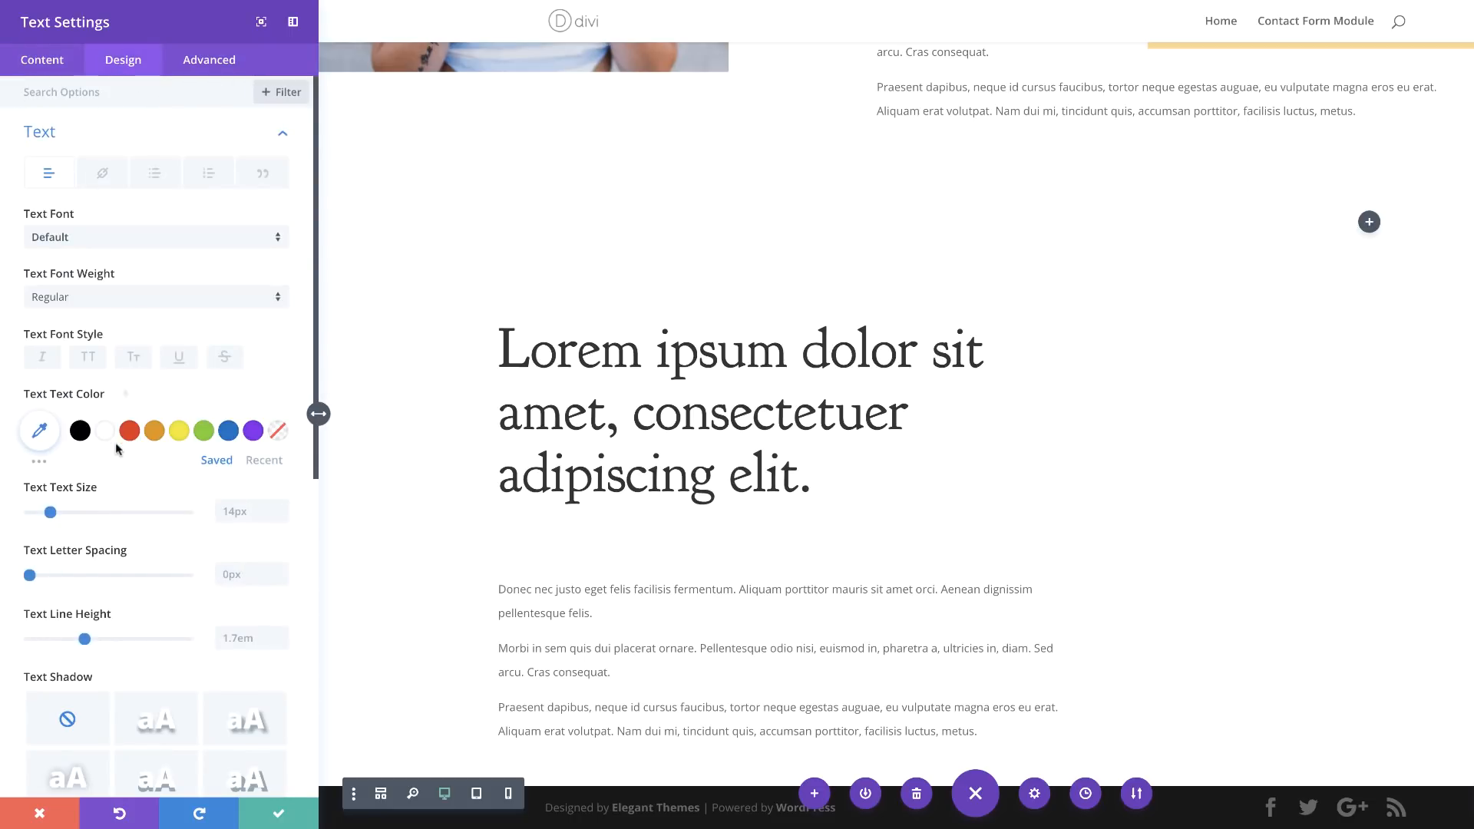
pyautogui.scroll(-3, 178, 620)
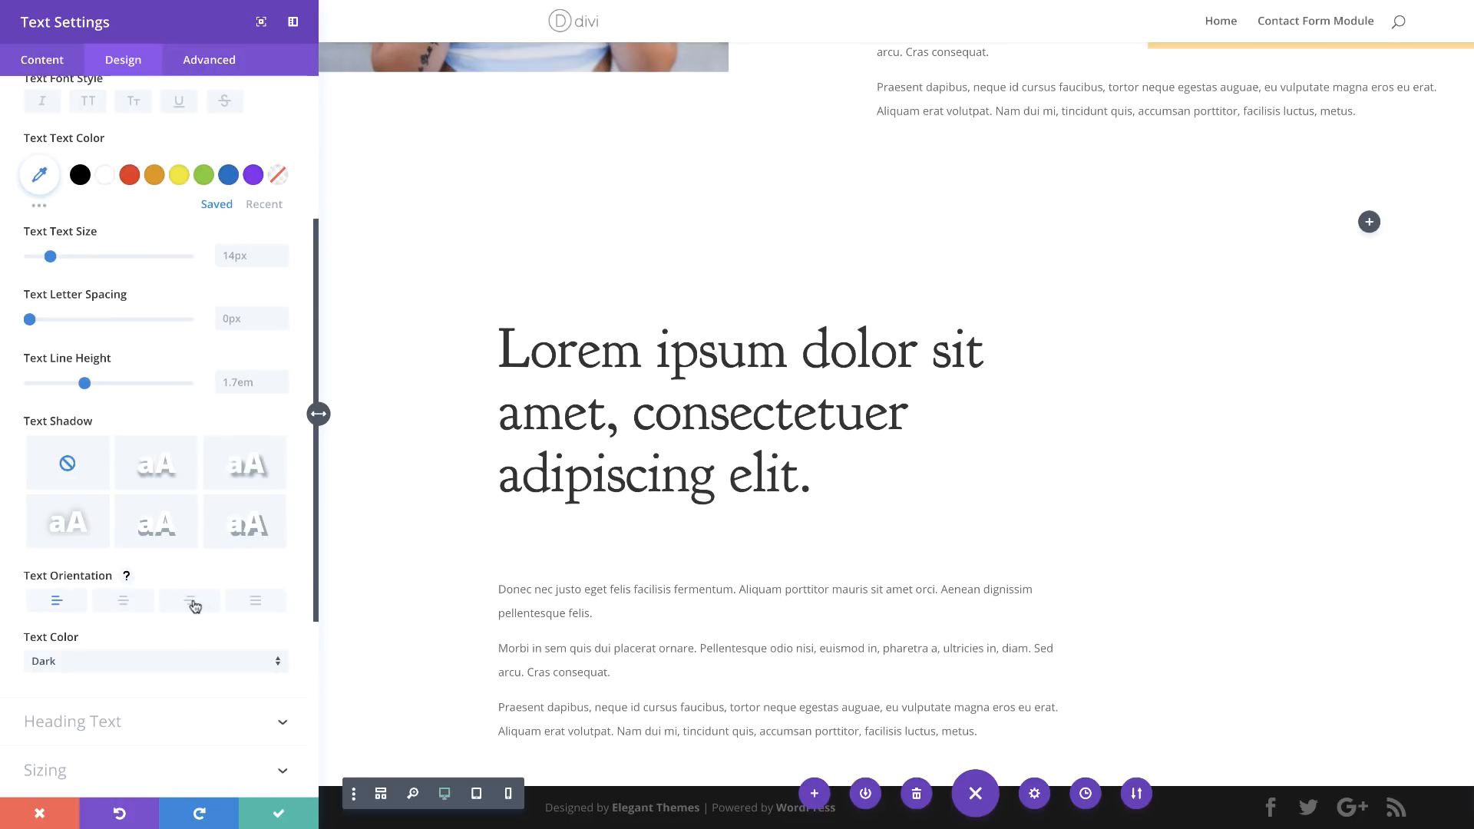
pyautogui.click(279, 813)
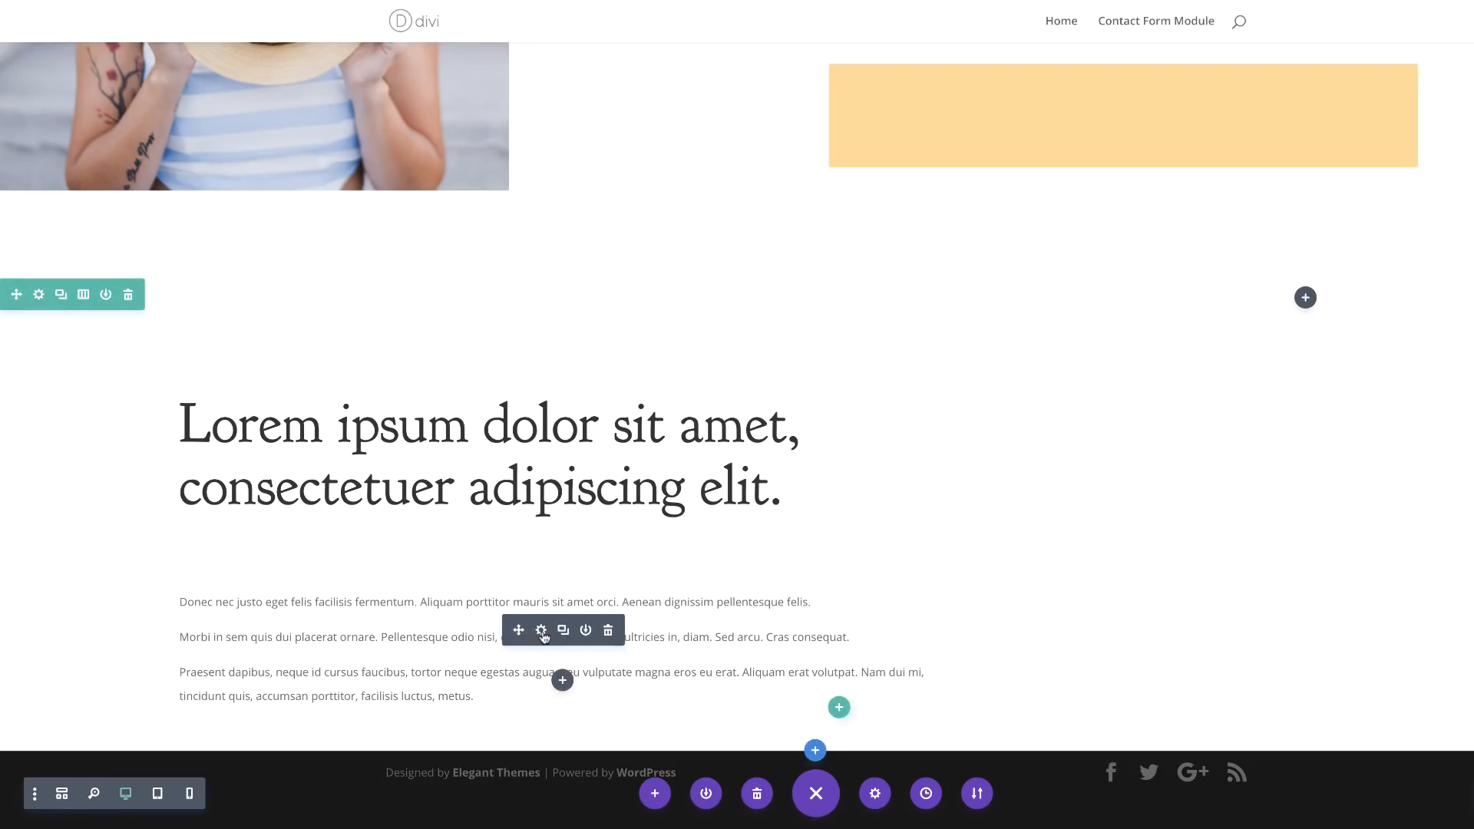
# Set the text orientation of the lower row's paragraph module to right and save its settings
pyautogui.click(541, 630)
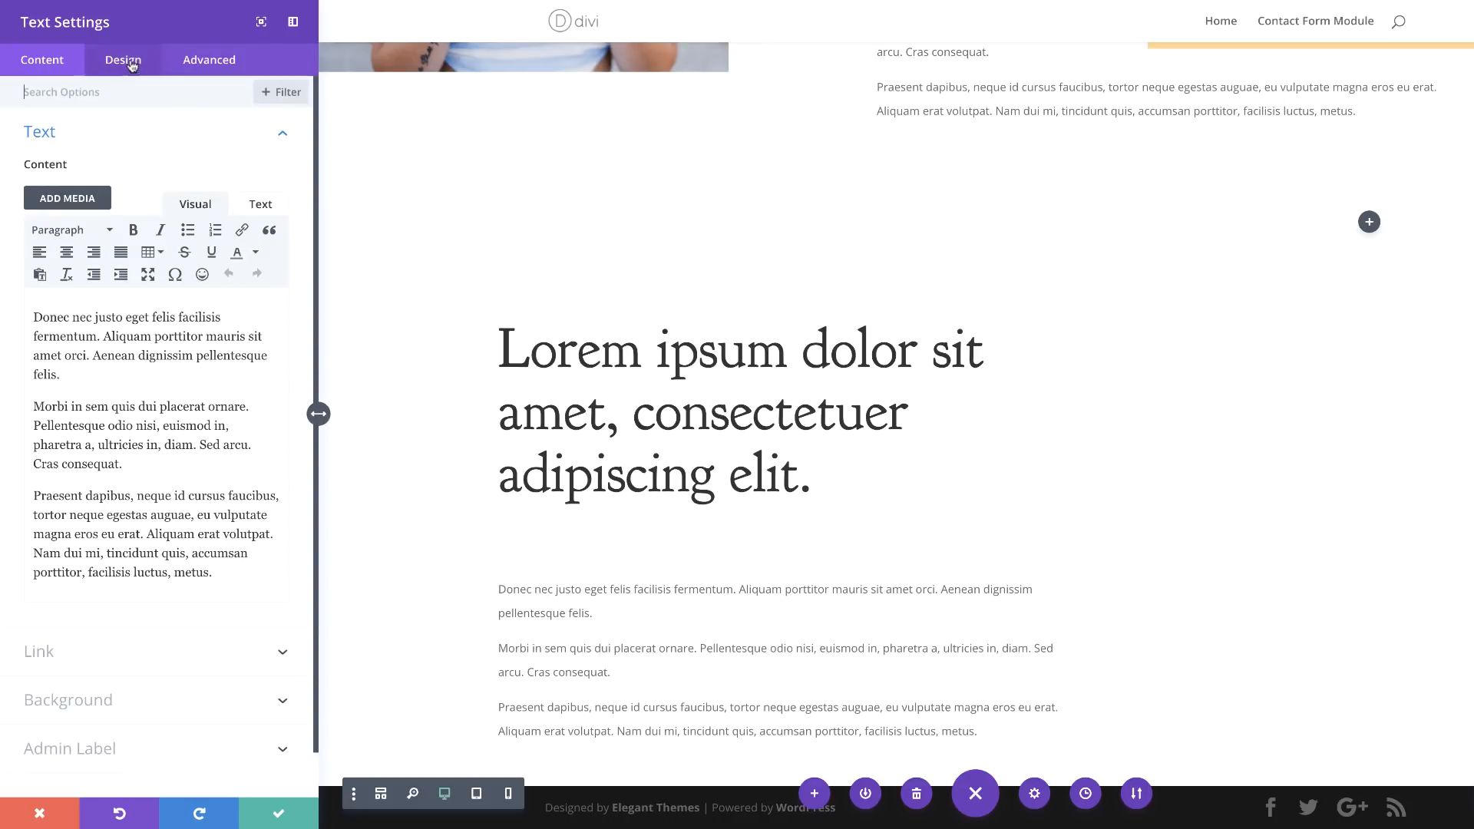
pyautogui.click(132, 66)
pyautogui.click(66, 136)
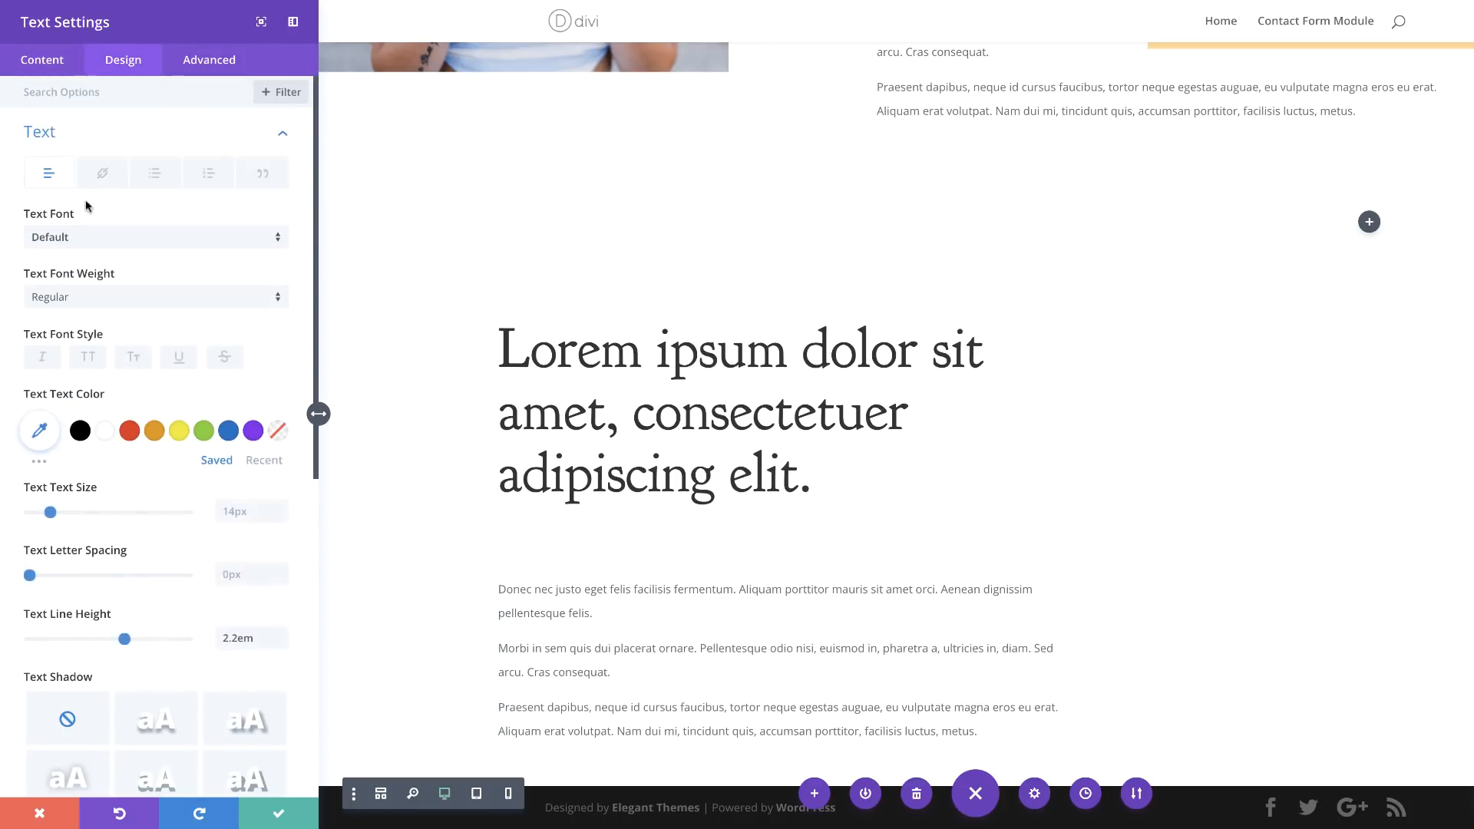
pyautogui.scroll(-7, 180, 584)
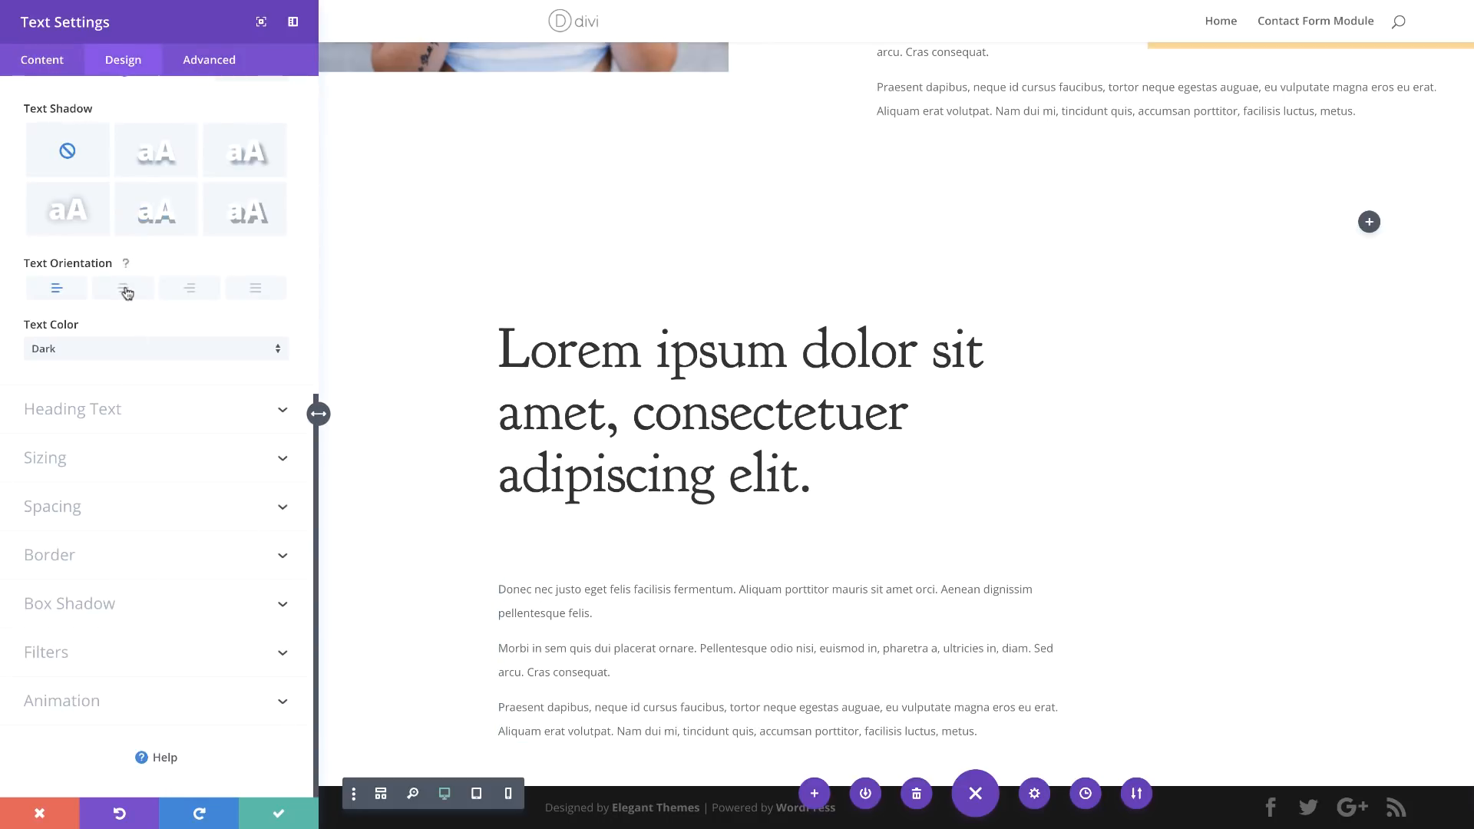
pyautogui.click(192, 290)
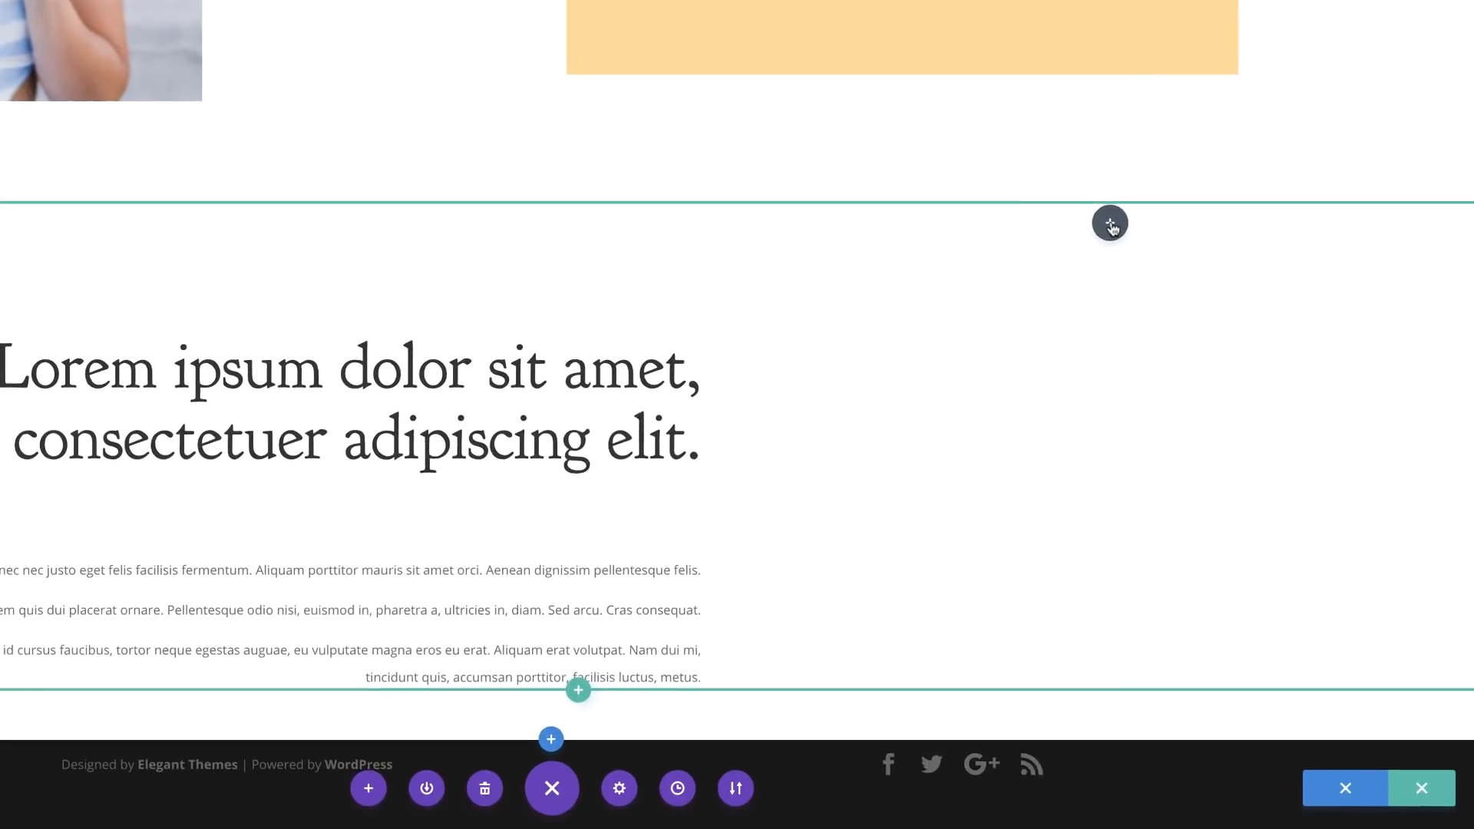
# Insert an Image module in the second column of the lower row using person.png from the media library
pyautogui.click(1100, 221)
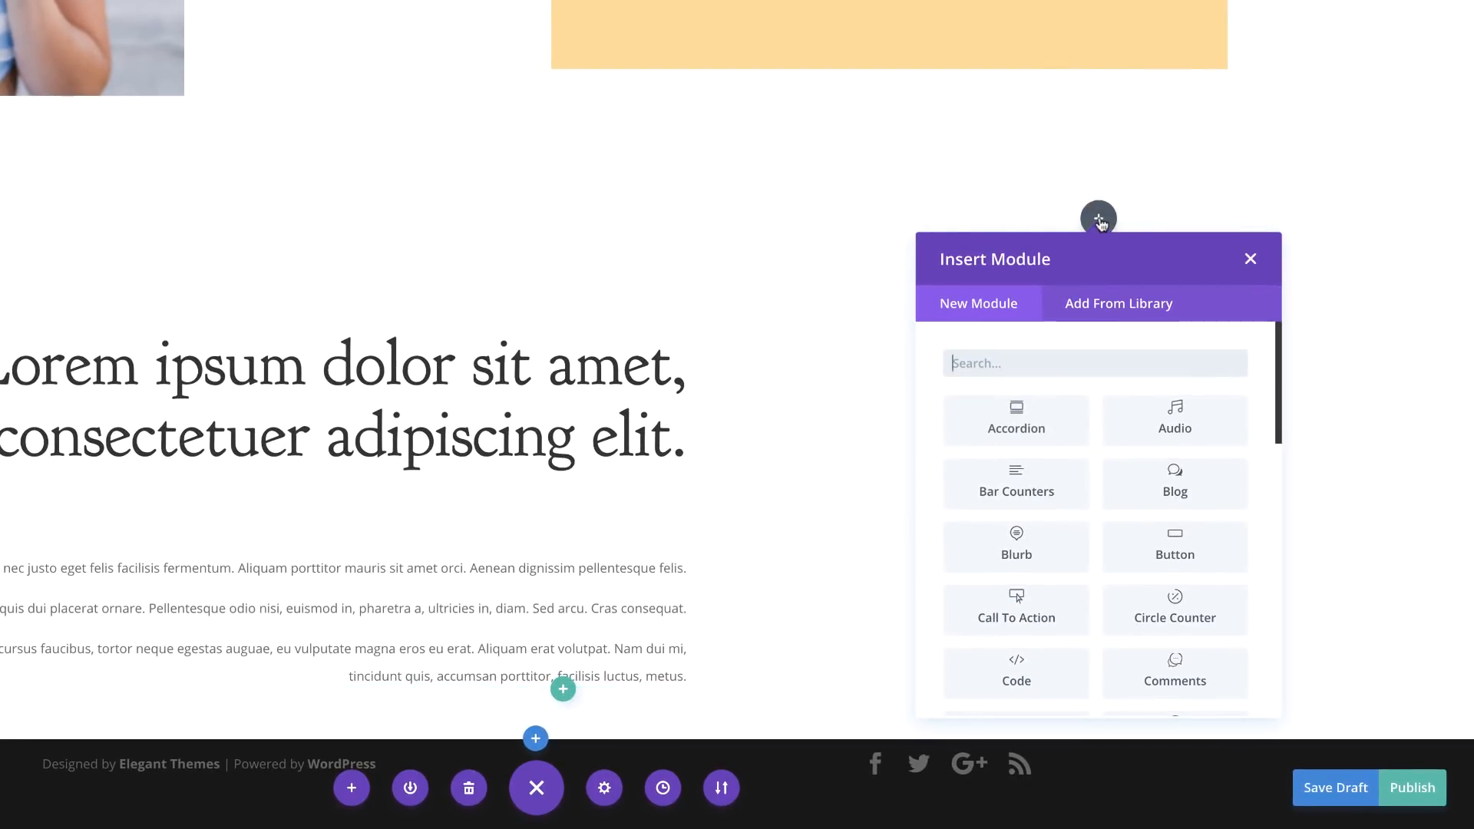
pyautogui.write('image')
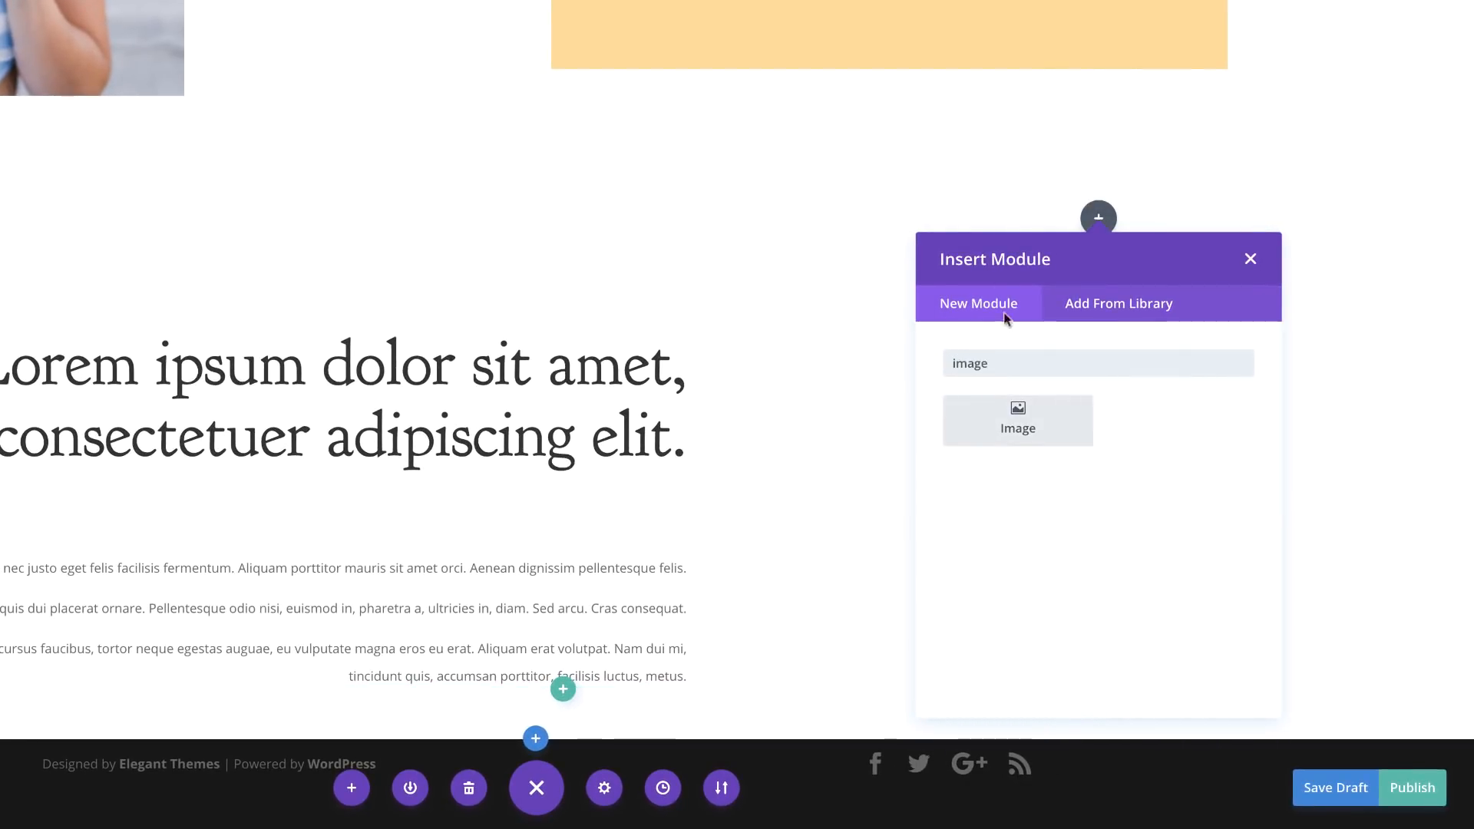
pyautogui.click(1017, 420)
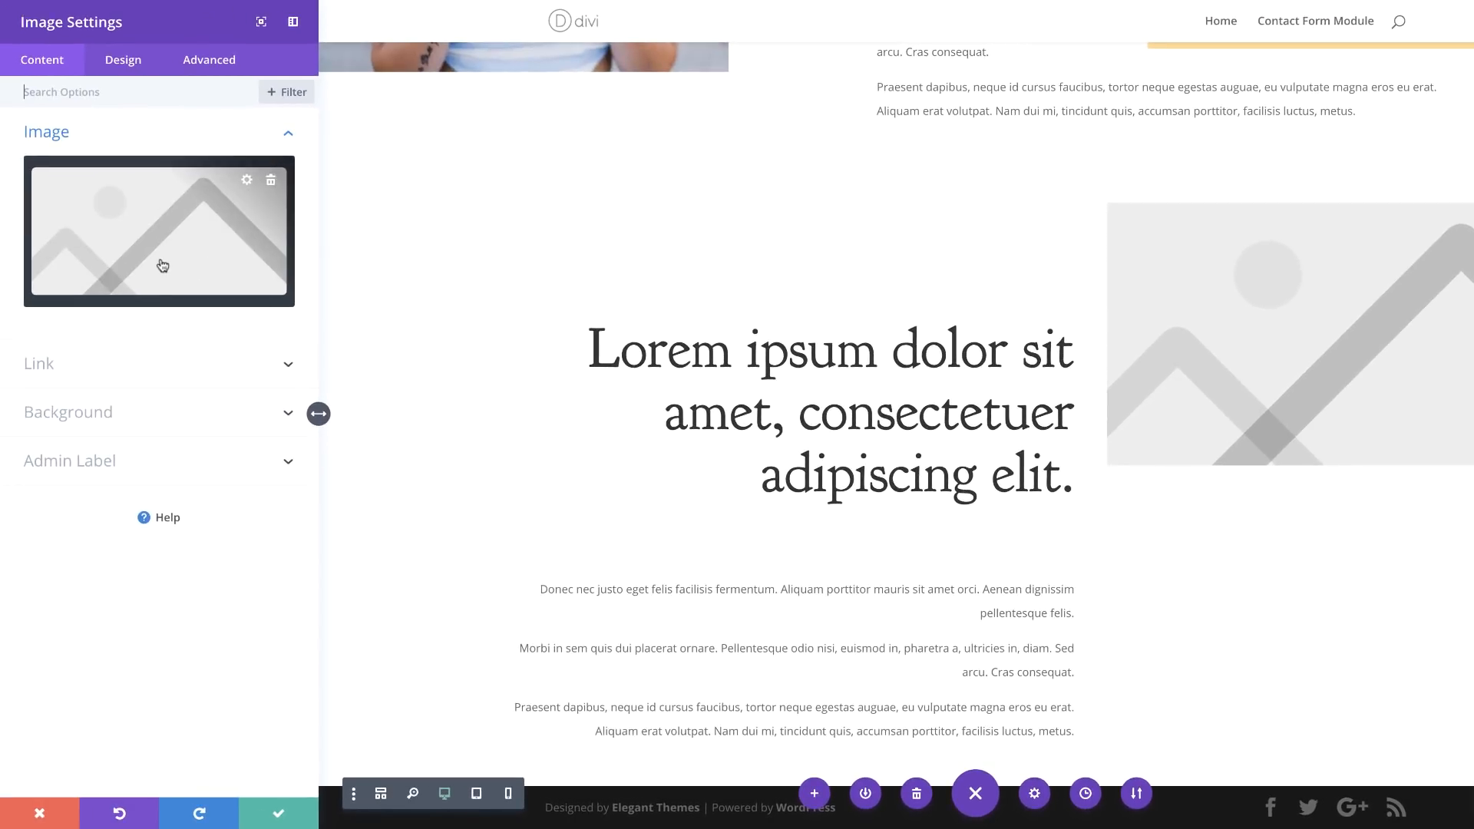
pyautogui.click(158, 254)
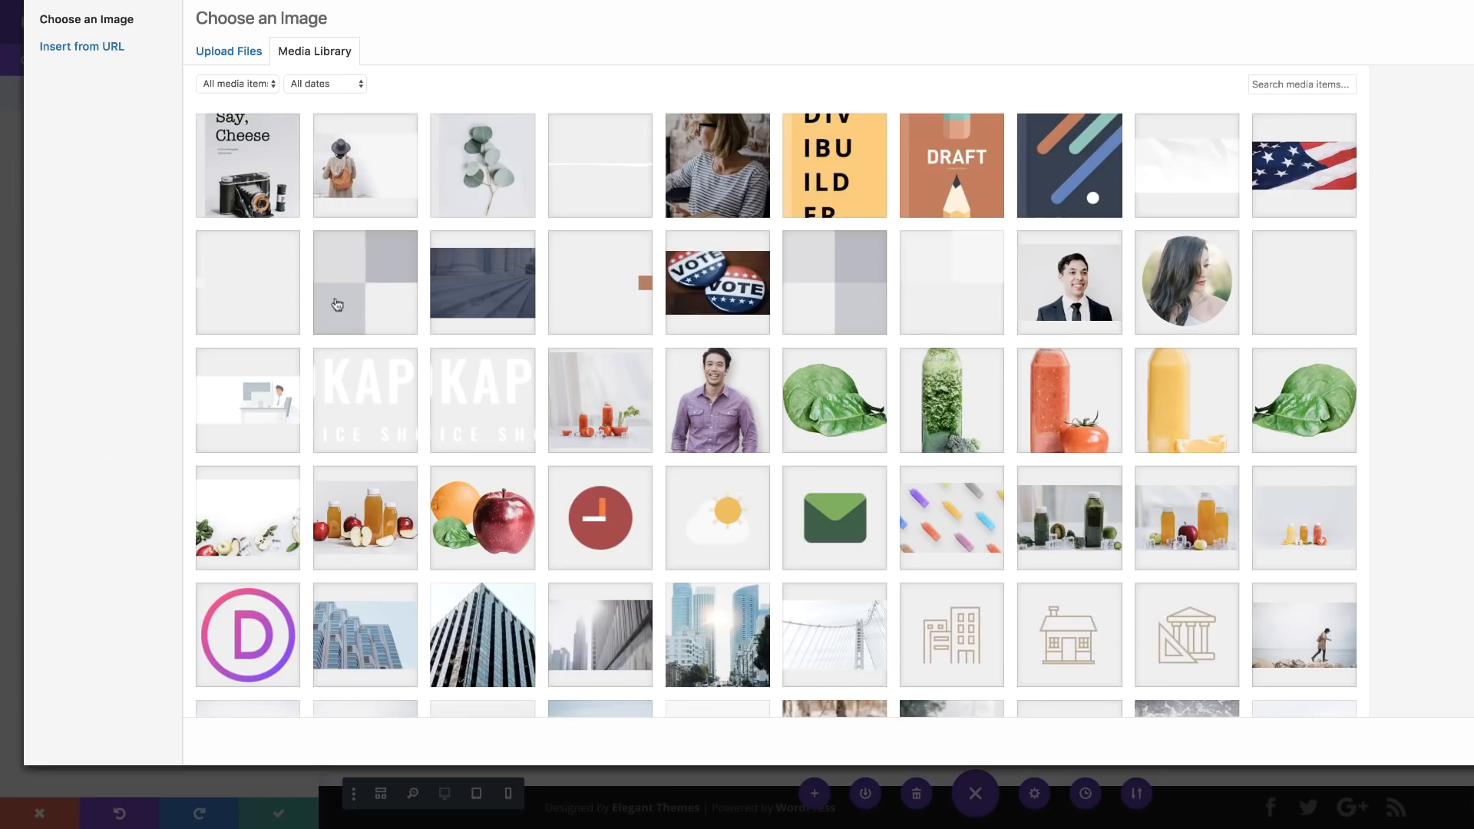
pyautogui.click(722, 405)
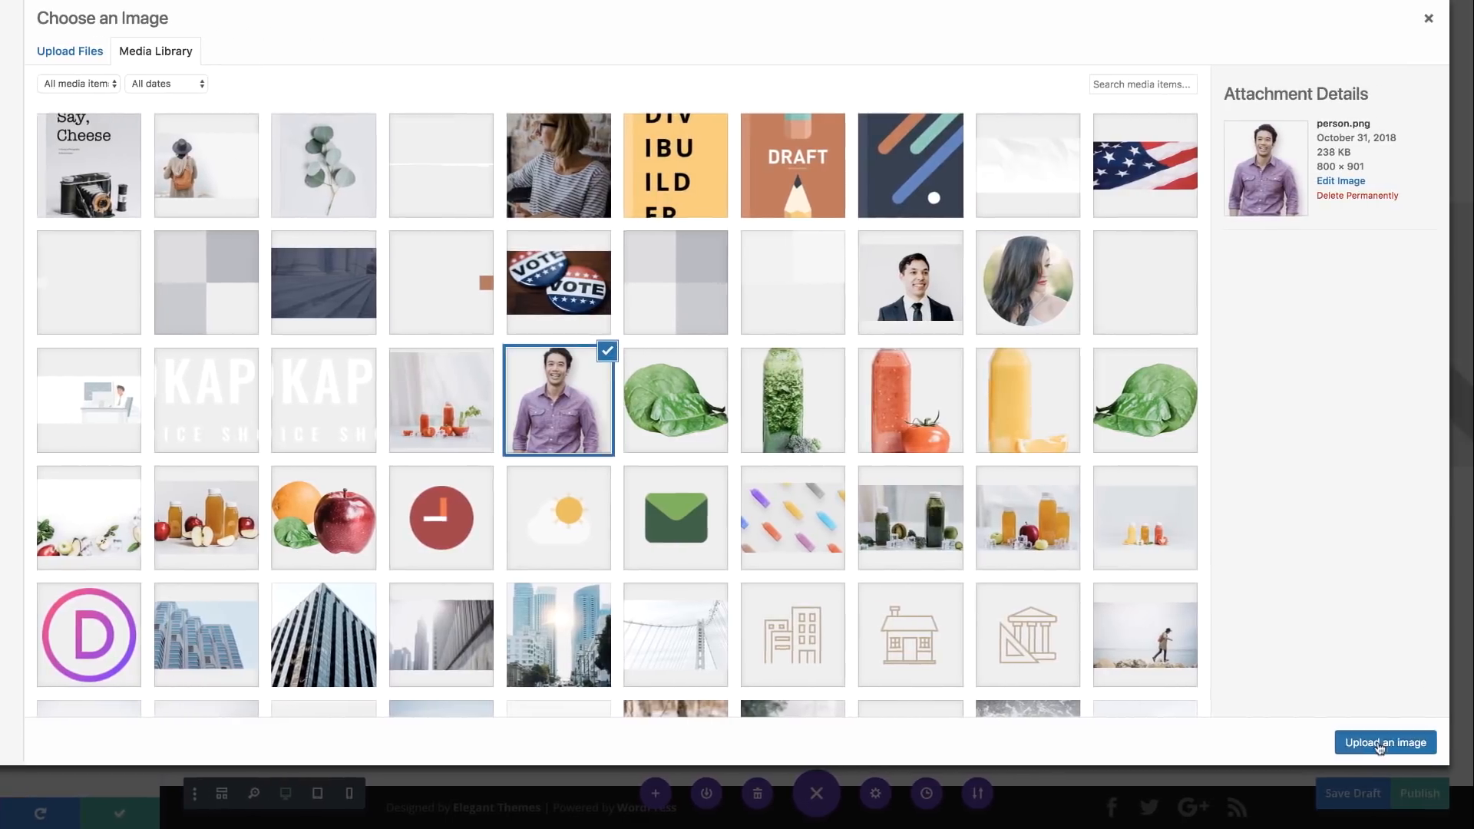
pyautogui.click(1384, 746)
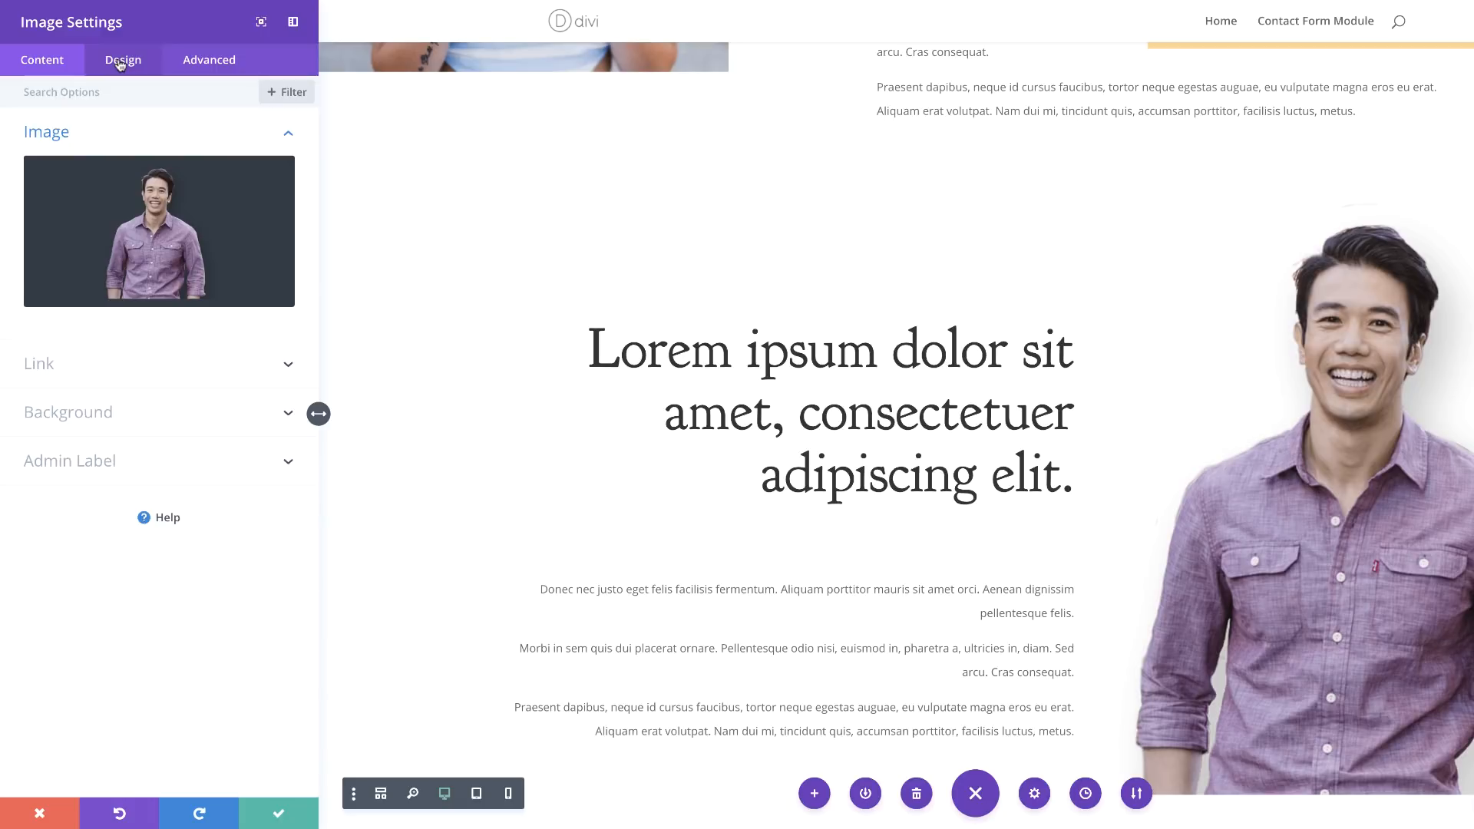
# Set the image alignment of the lower row's new image to right
pyautogui.click(120, 63)
pyautogui.click(86, 135)
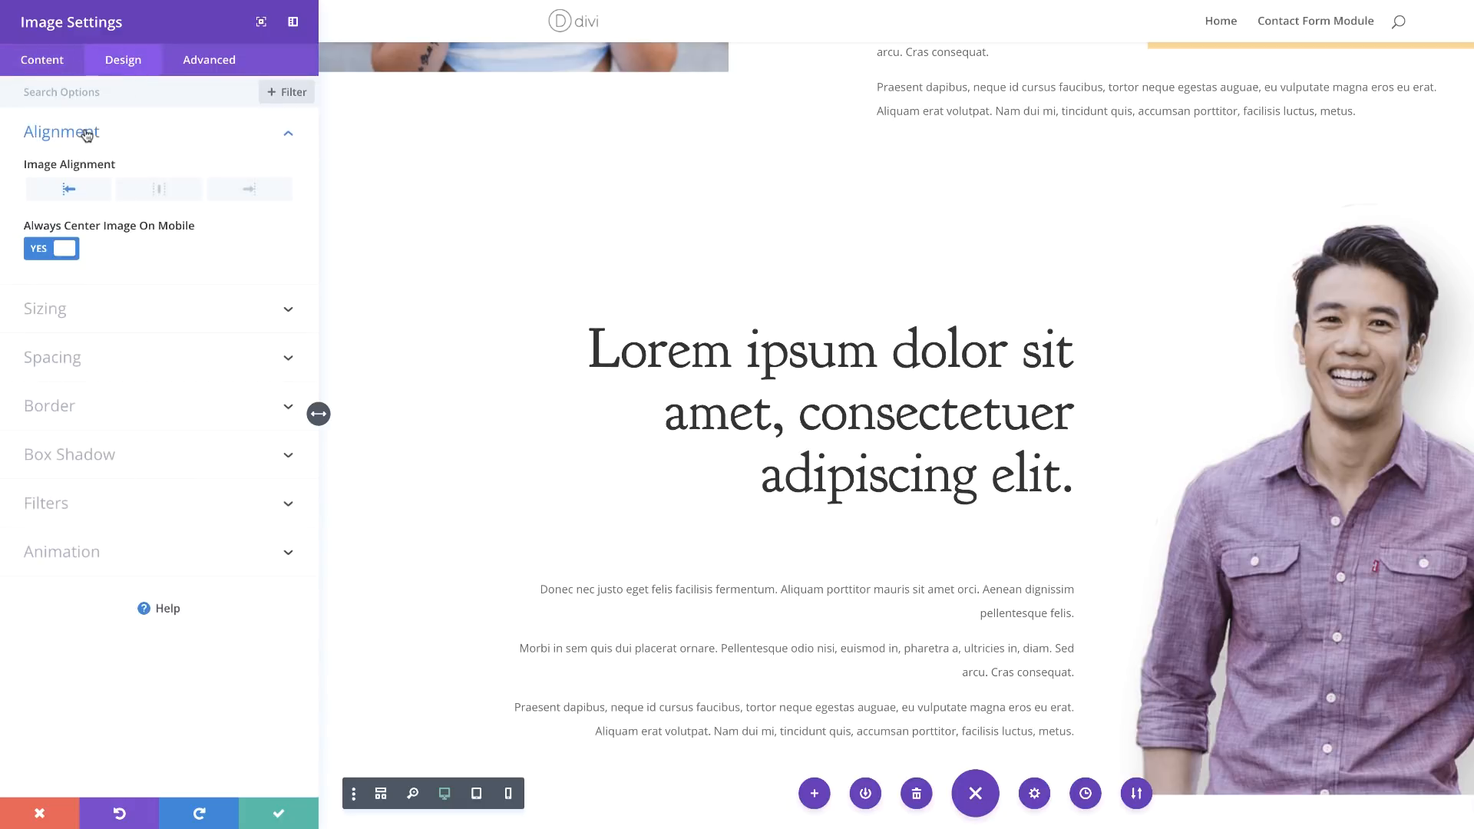
pyautogui.click(256, 191)
# Set the image's desktop width to 78% and its module alignment to right
pyautogui.click(199, 321)
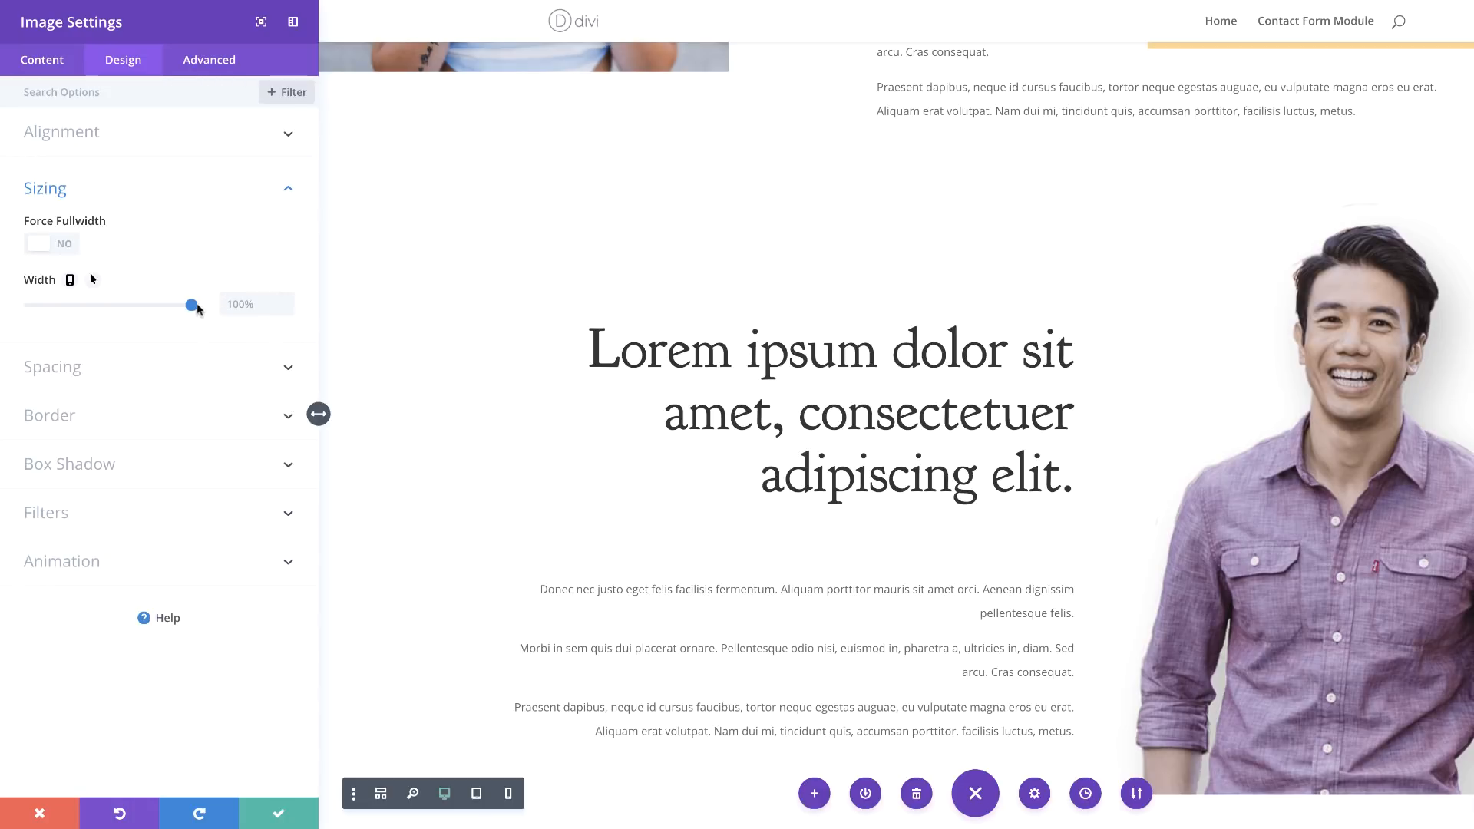
pyautogui.click(245, 302)
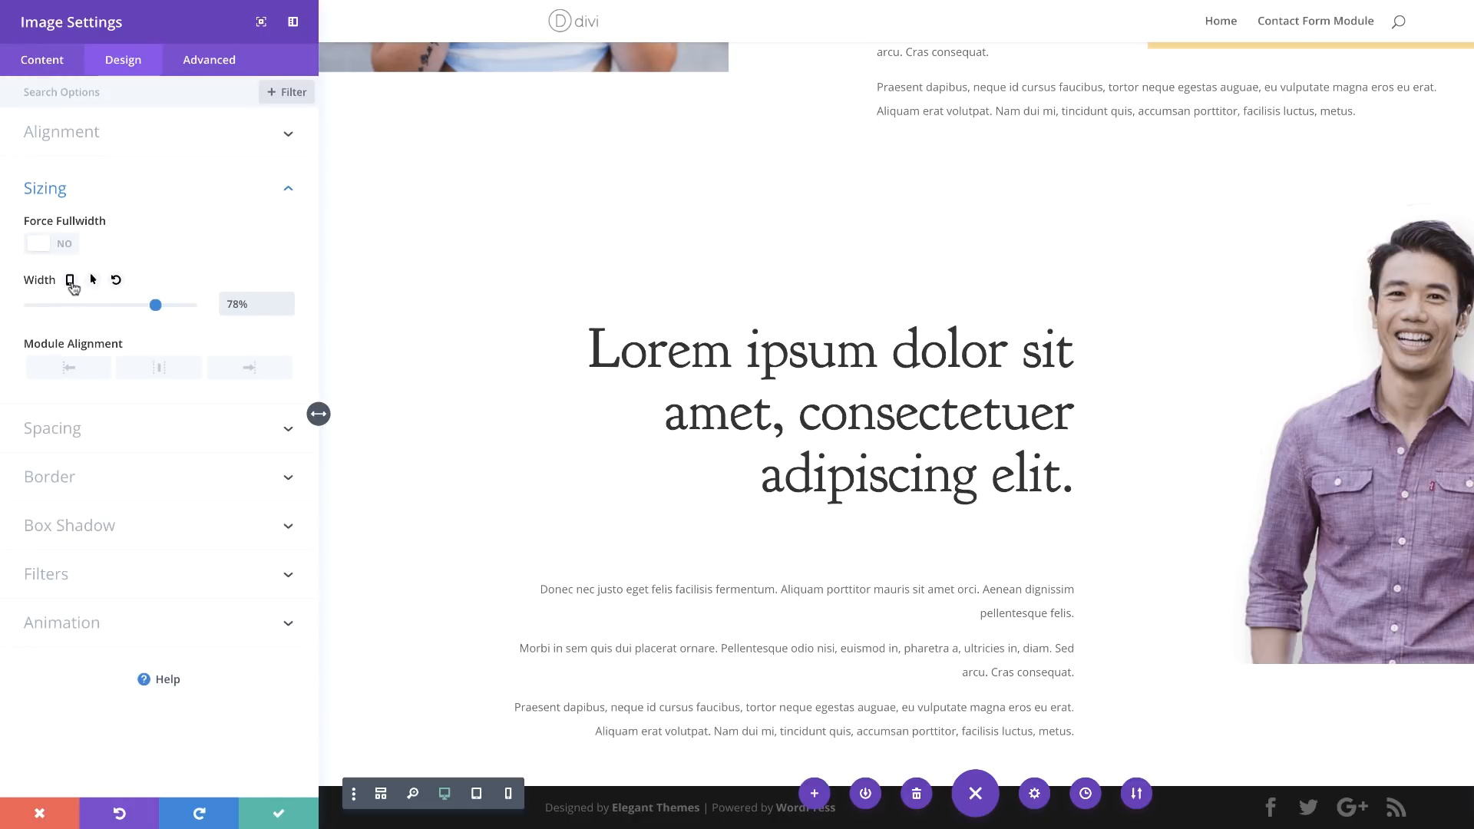
pyautogui.click(70, 281)
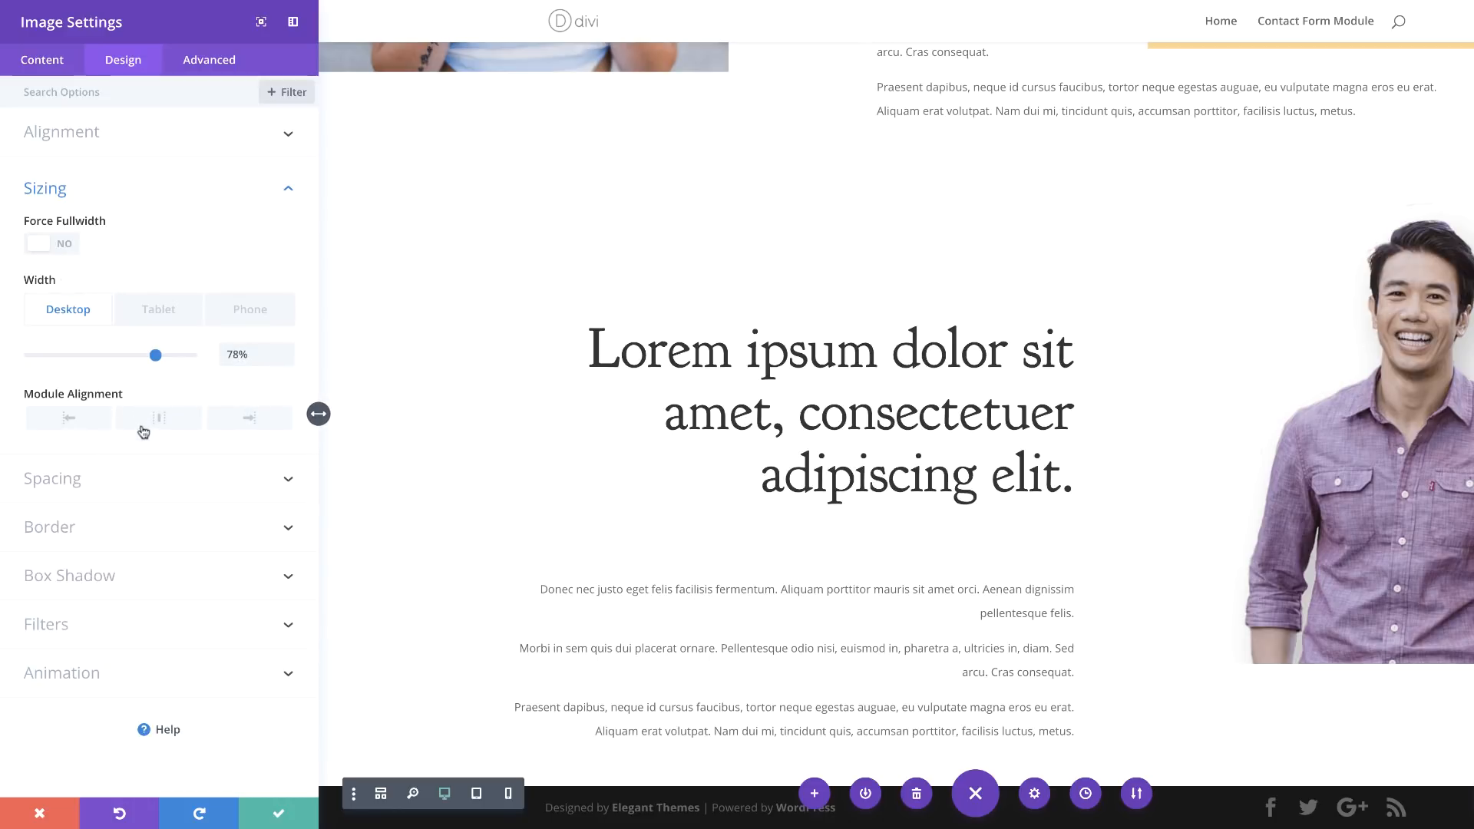
pyautogui.click(258, 426)
# Give the image a custom top margin of 50px and save its settings
pyautogui.click(74, 482)
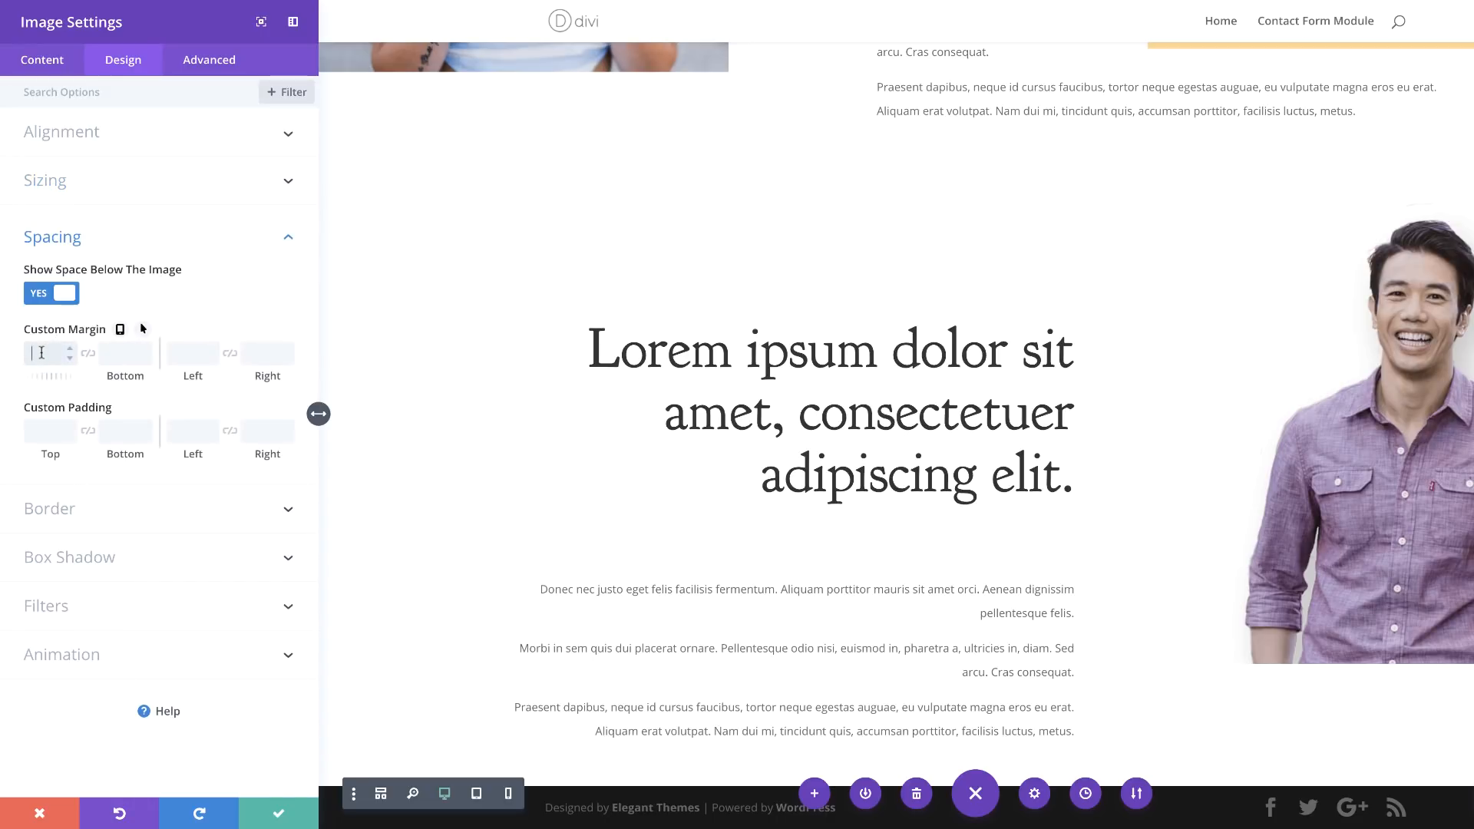
pyautogui.write('50')
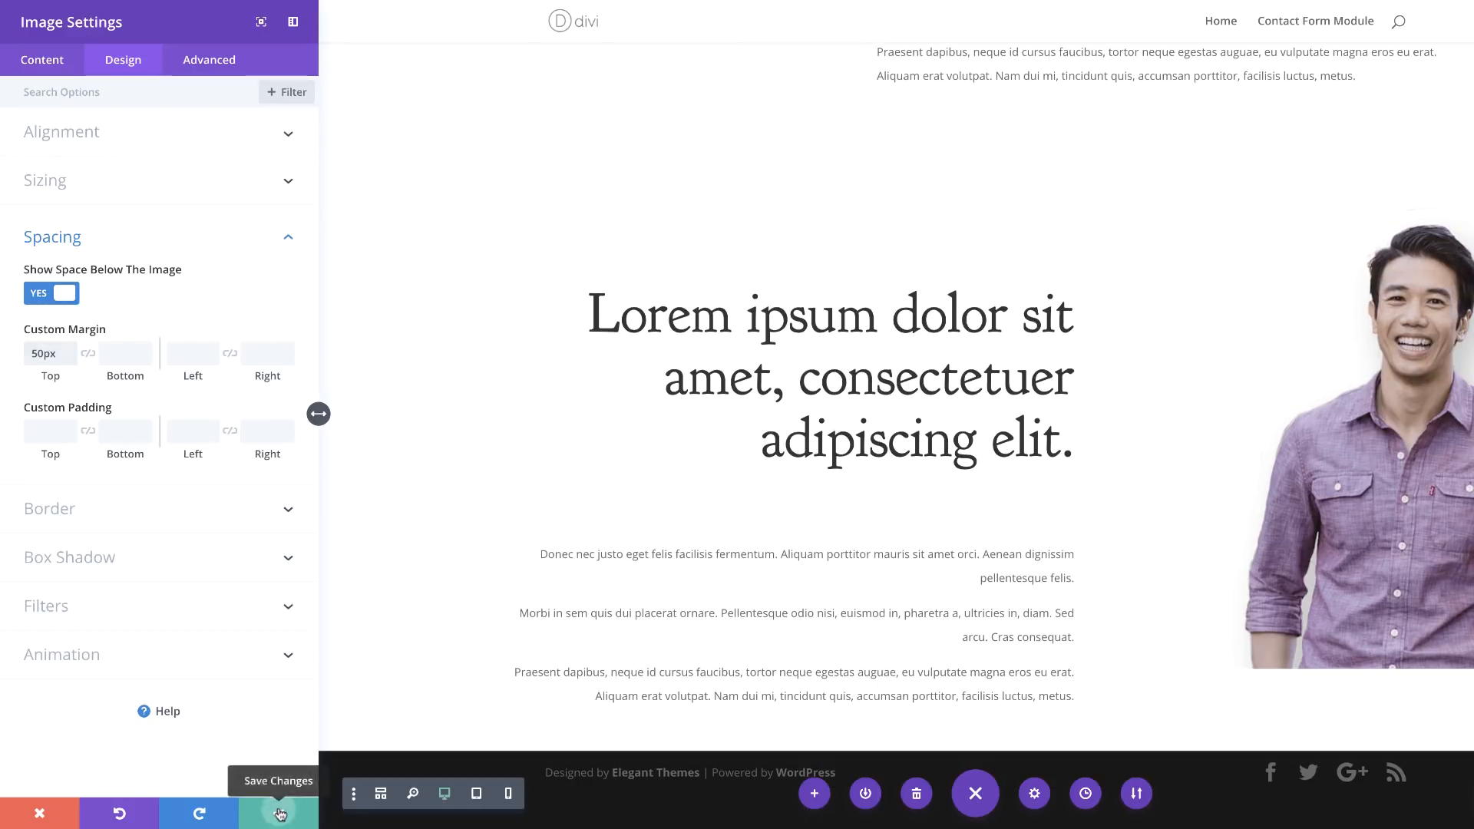
pyautogui.click(280, 814)
# Insert a Text module below the man's image and replace its placeholder with his first name and the line "Co-Founder Company X"
pyautogui.scroll(5, 936, 450)
pyautogui.scroll(-6, 936, 450)
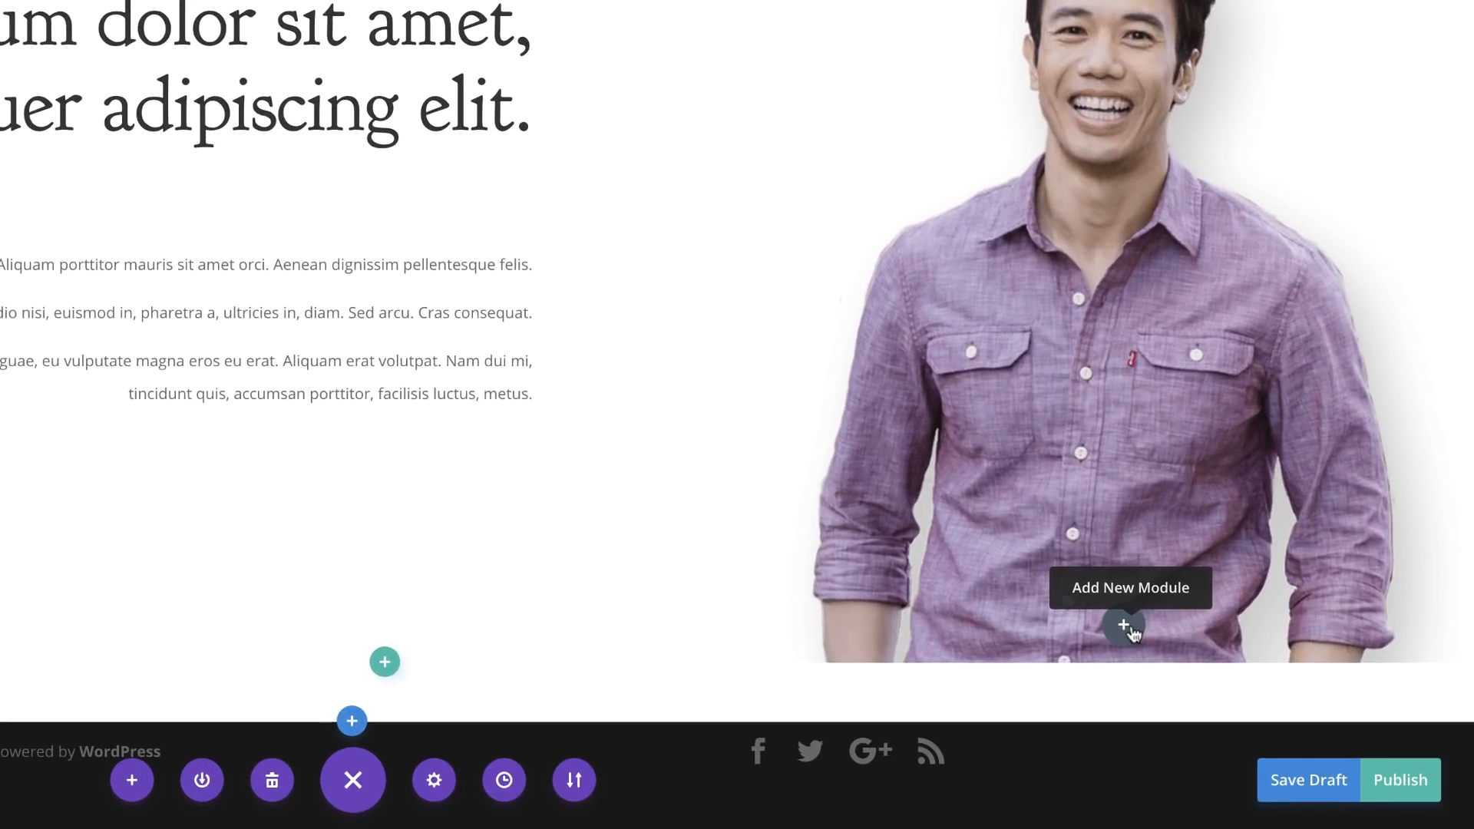
pyautogui.click(1379, 681)
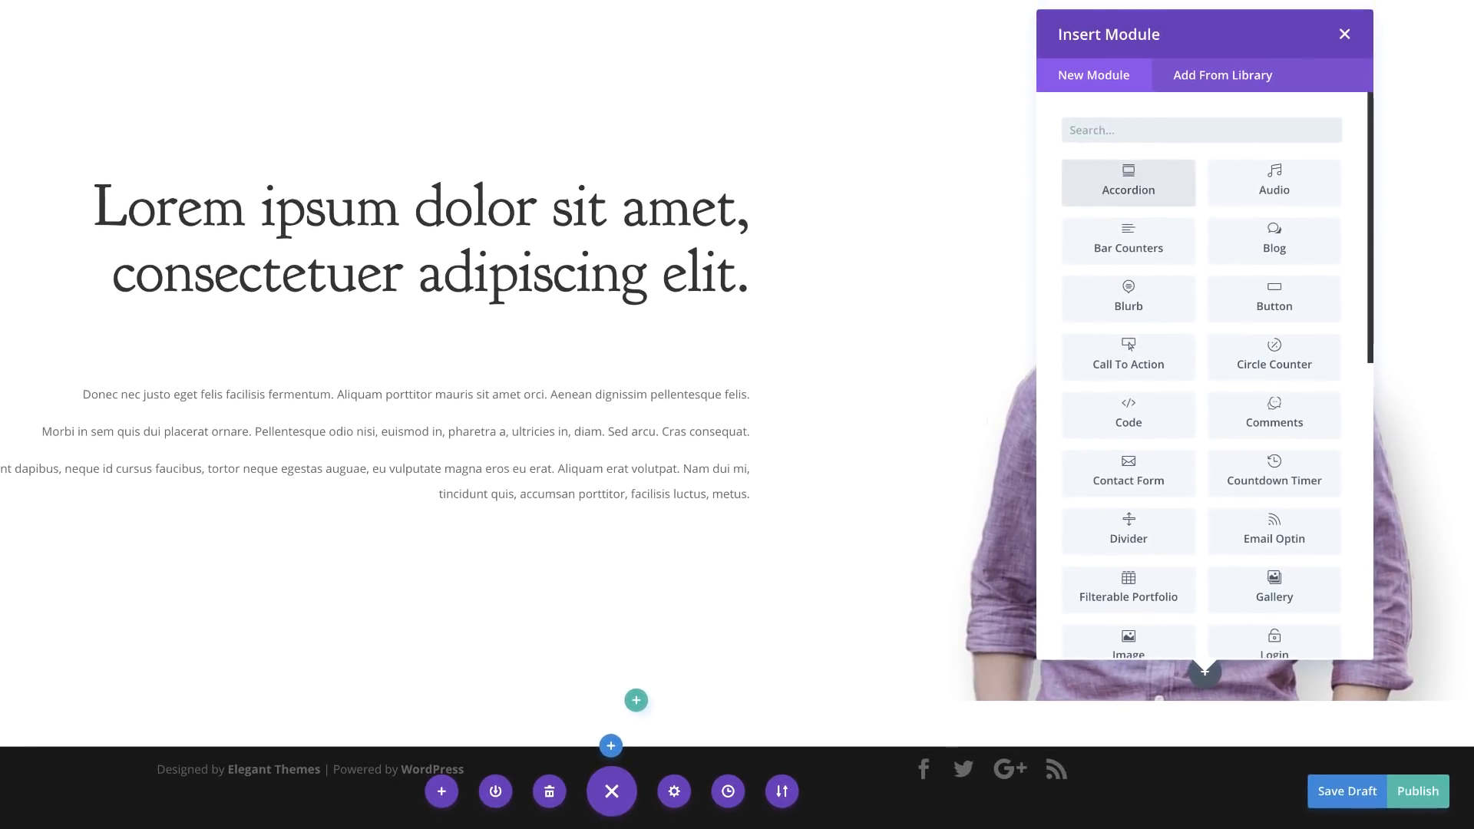
pyautogui.write('text')
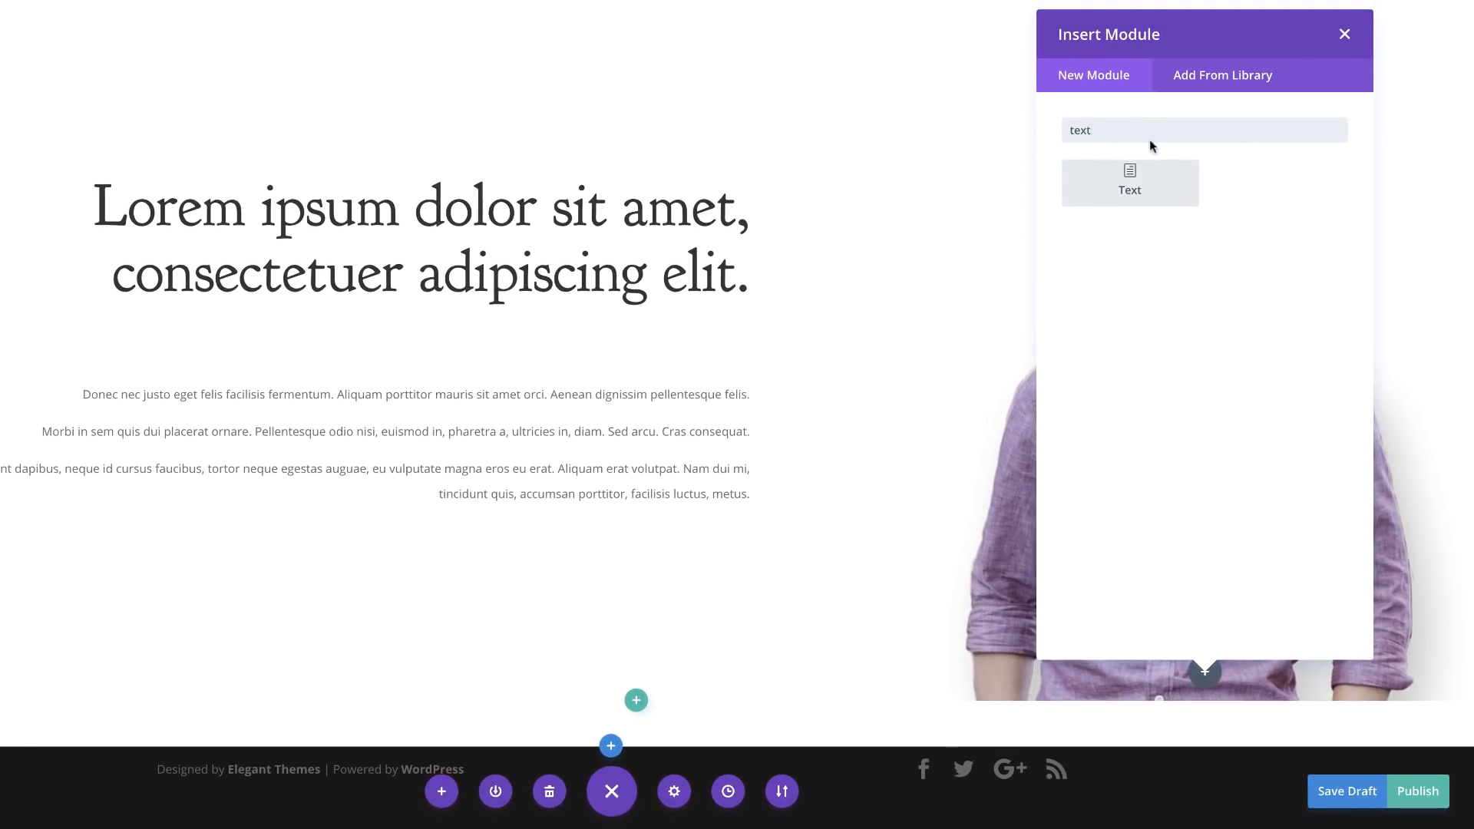
pyautogui.click(1129, 183)
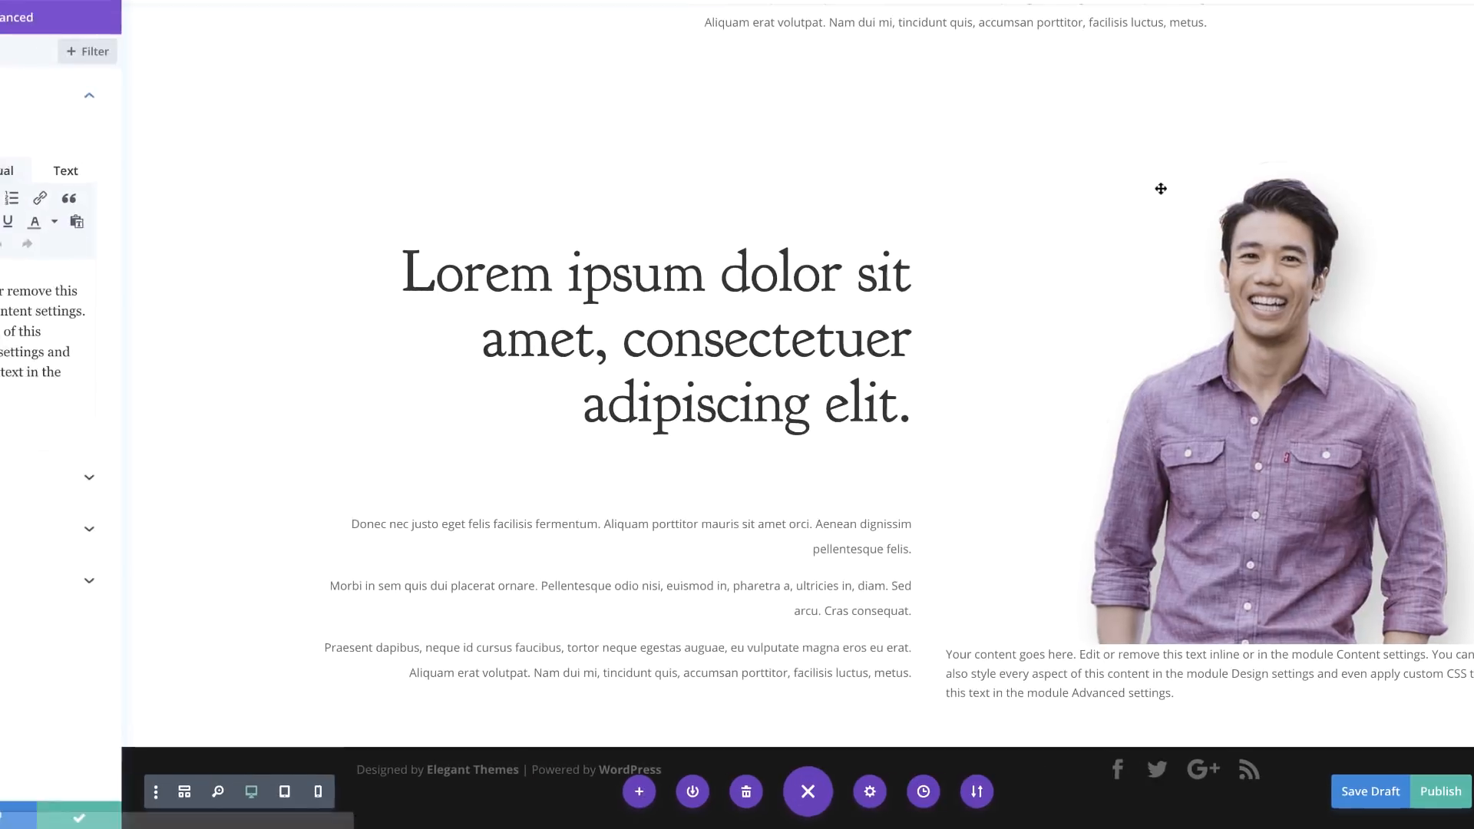
pyautogui.moveTo(34, 316); pyautogui.dragTo(241, 418)
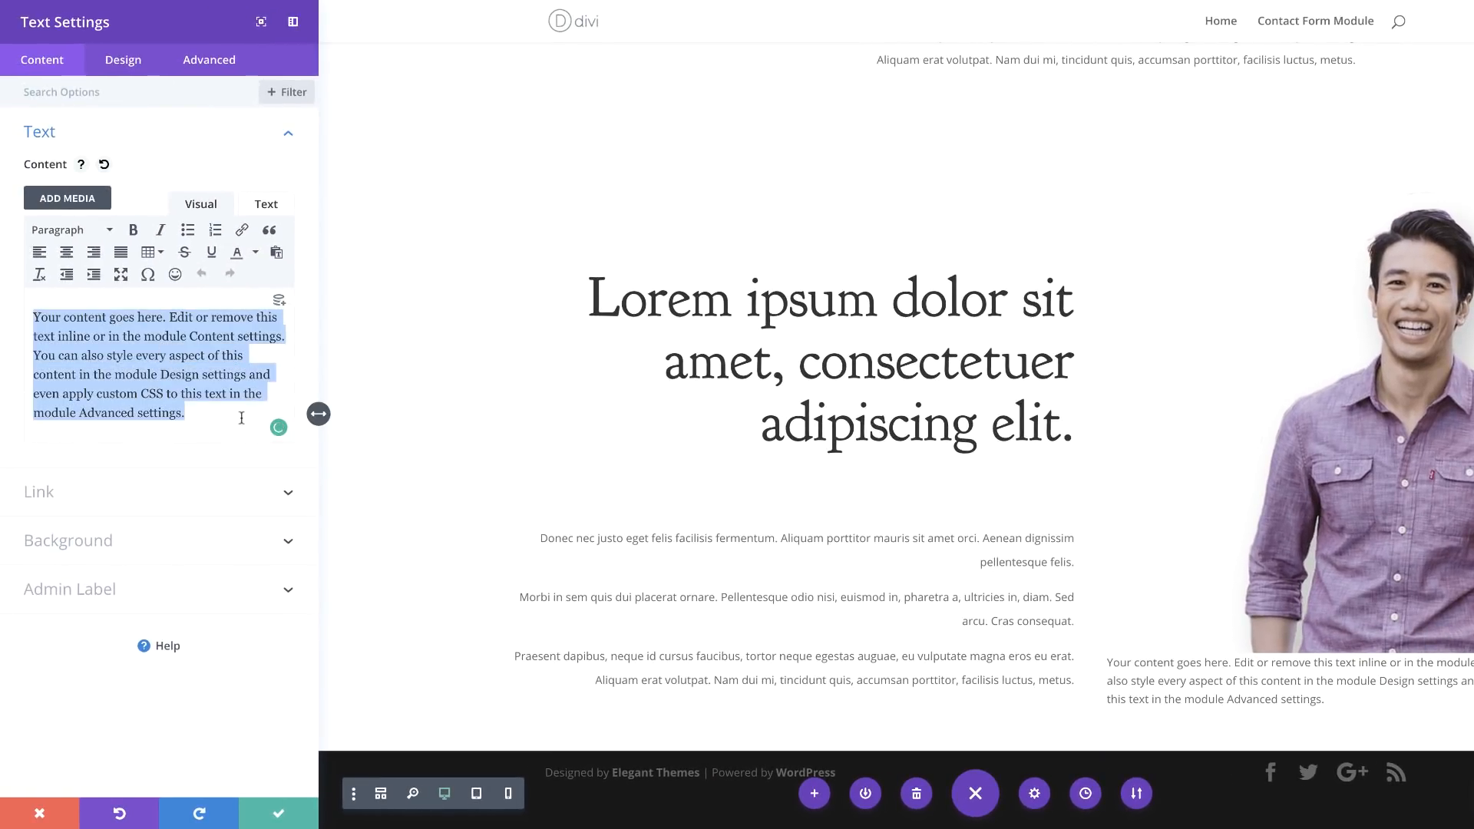
pyautogui.press('BackSpace')
pyautogui.write('Henry Co-Founder Company X')
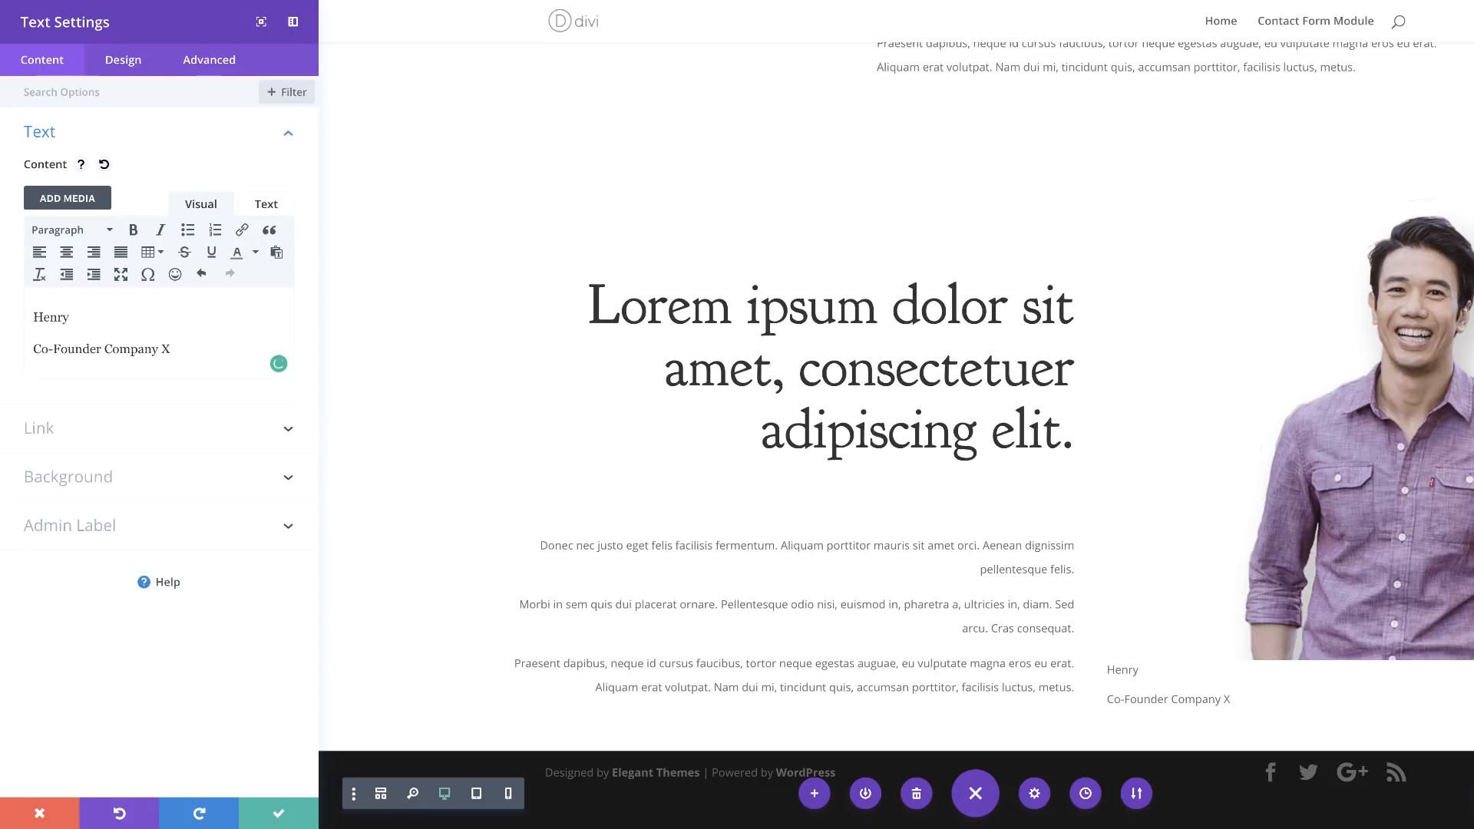
# Format the first-name line in the new Text module as Heading 3
pyautogui.moveTo(79, 317); pyautogui.dragTo(23, 313)
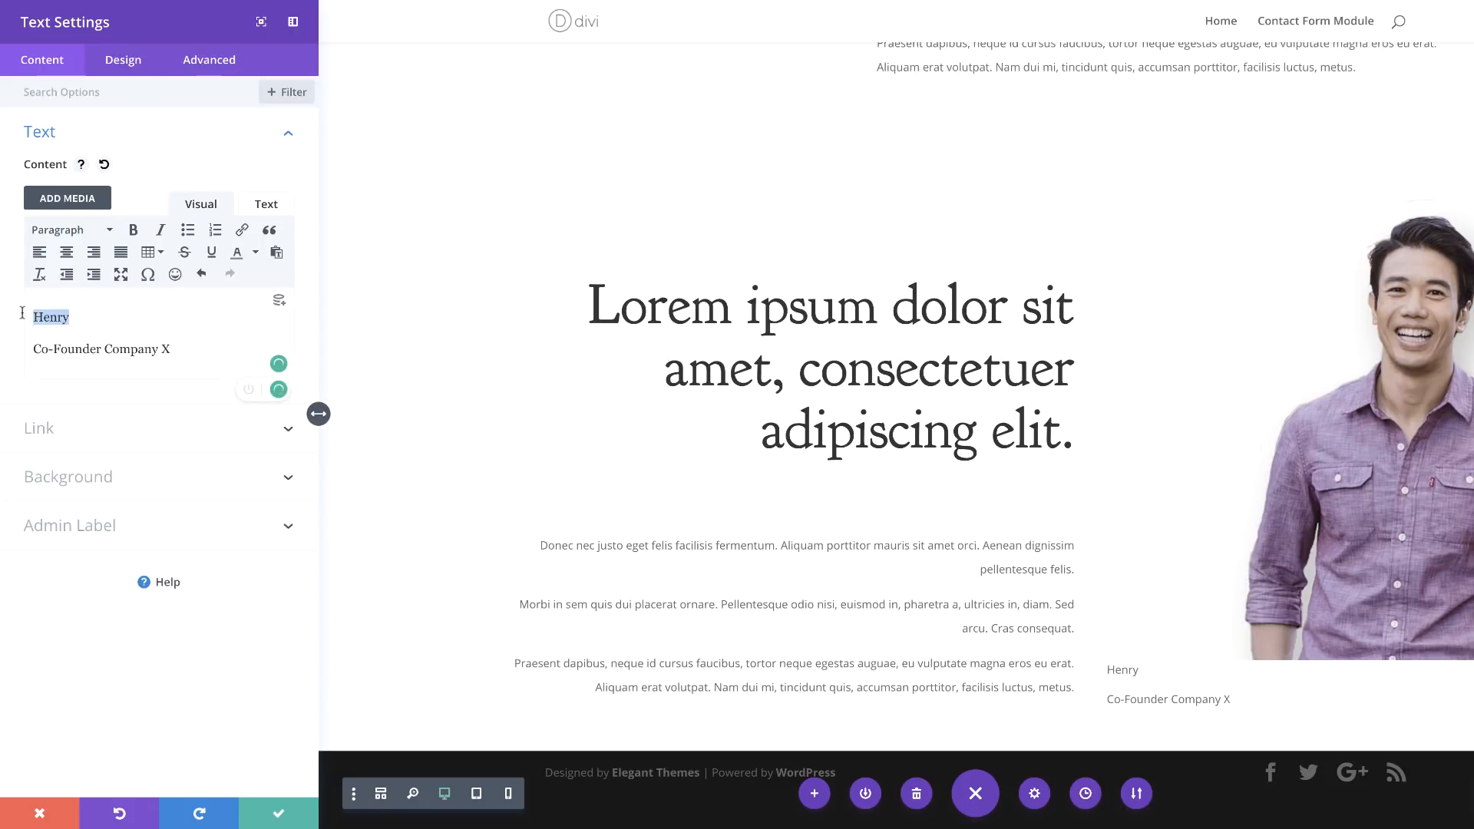
pyautogui.click(80, 232)
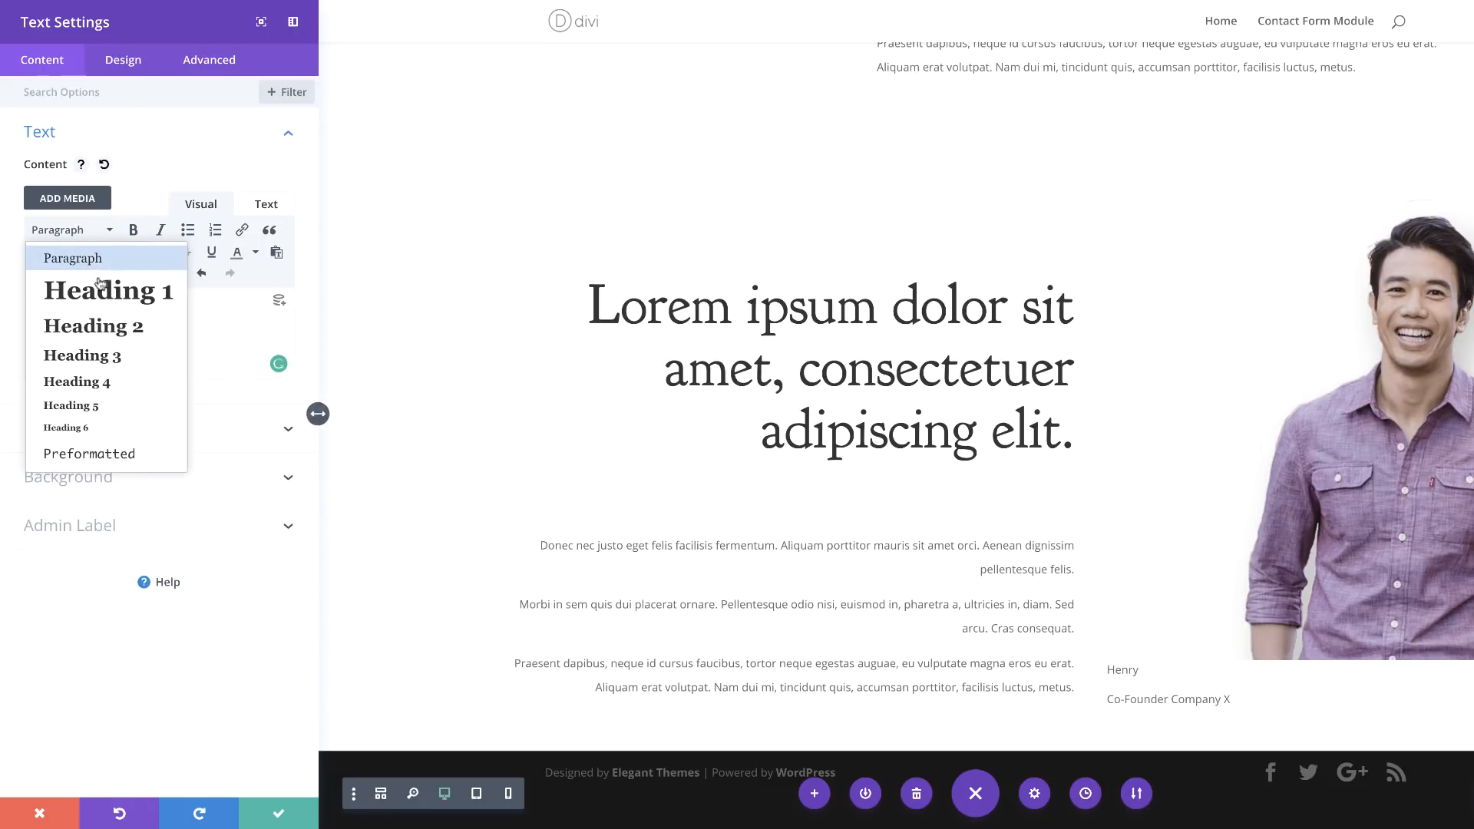
pyautogui.click(120, 357)
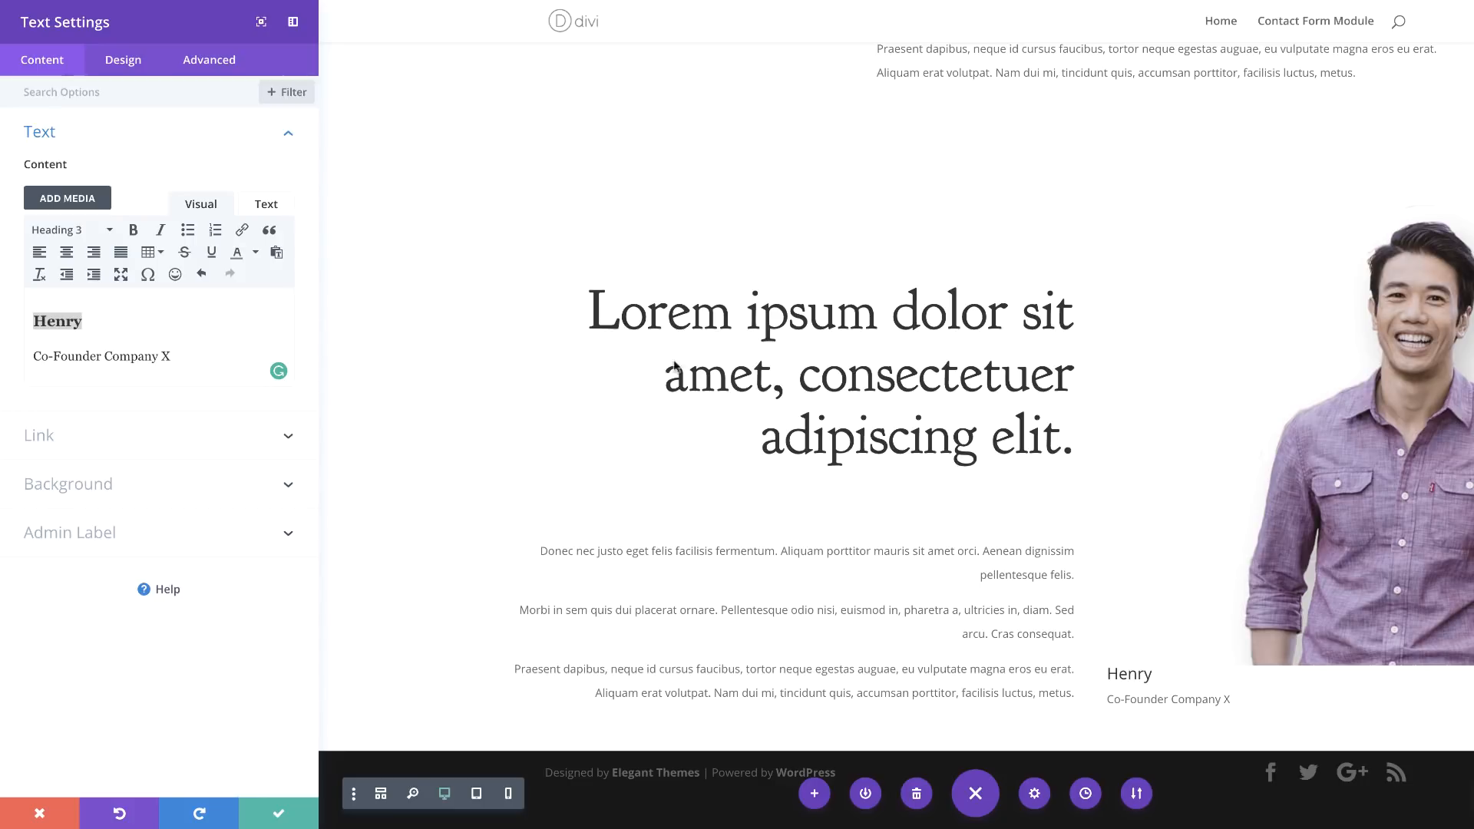
# Set the Text module's default background color to transparent white, rgba(255,255,255,0)
pyautogui.click(83, 487)
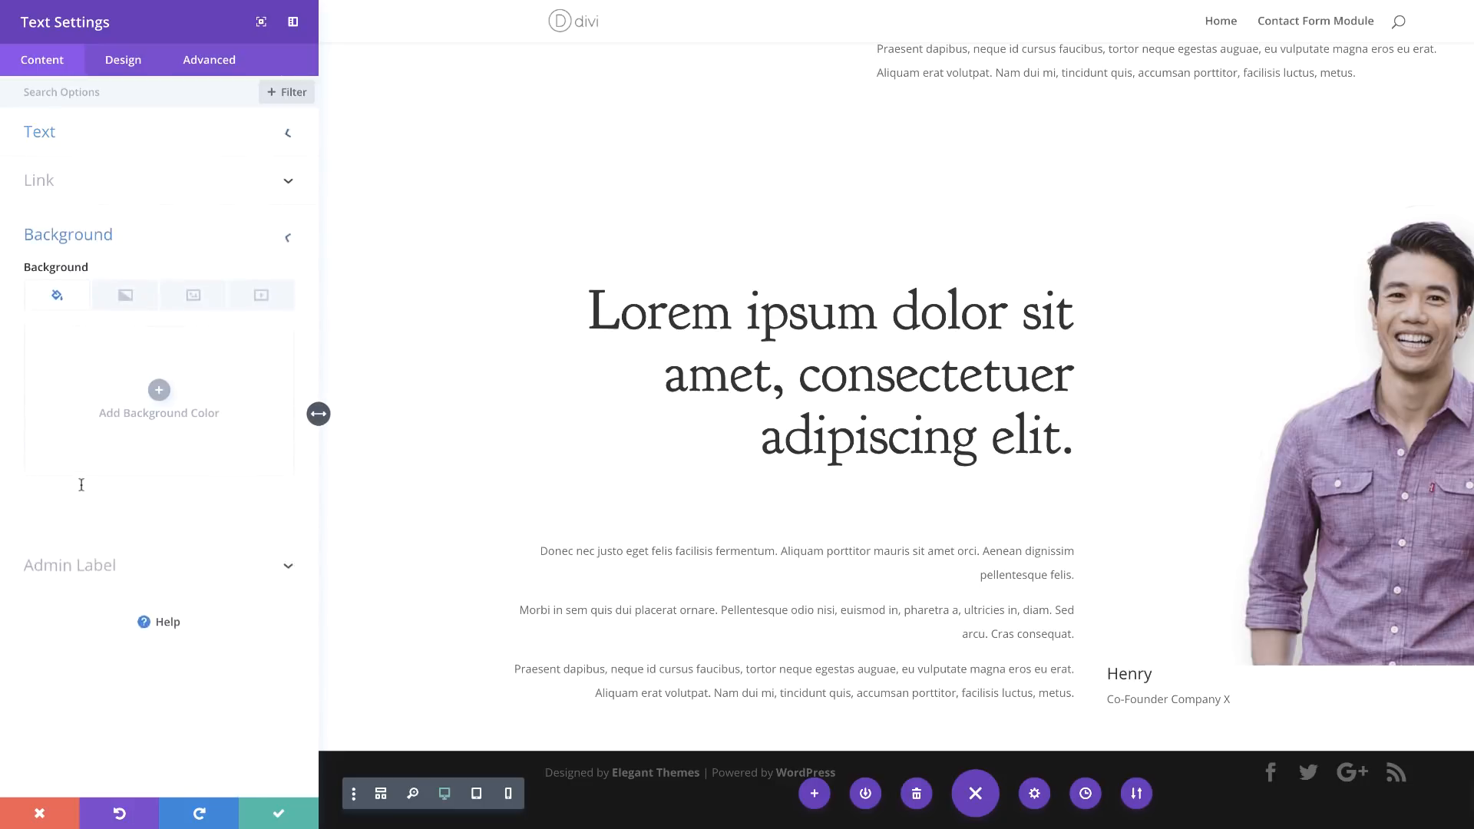
pyautogui.click(159, 388)
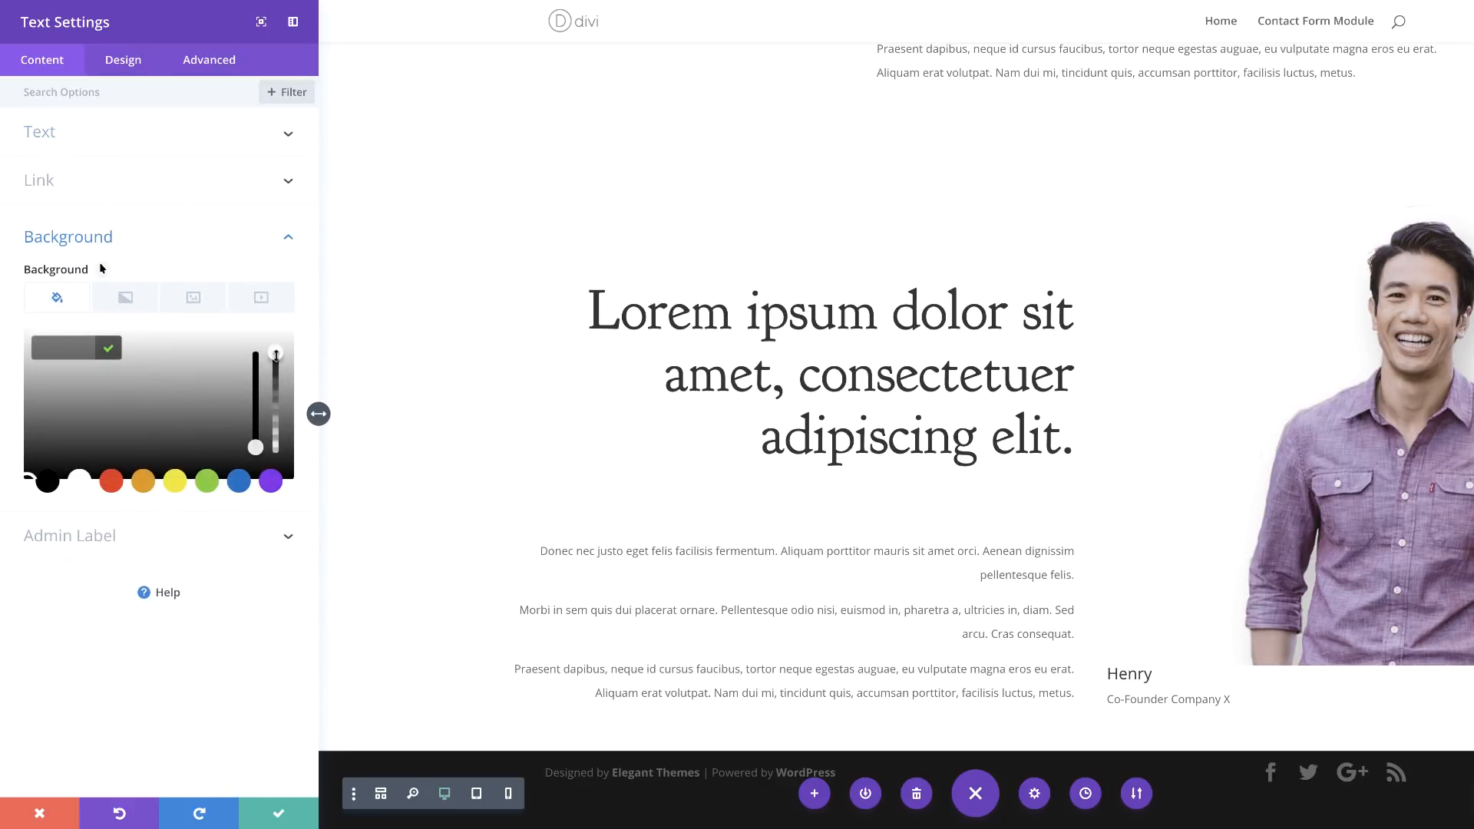
pyautogui.moveTo(275, 354); pyautogui.dragTo(277, 371)
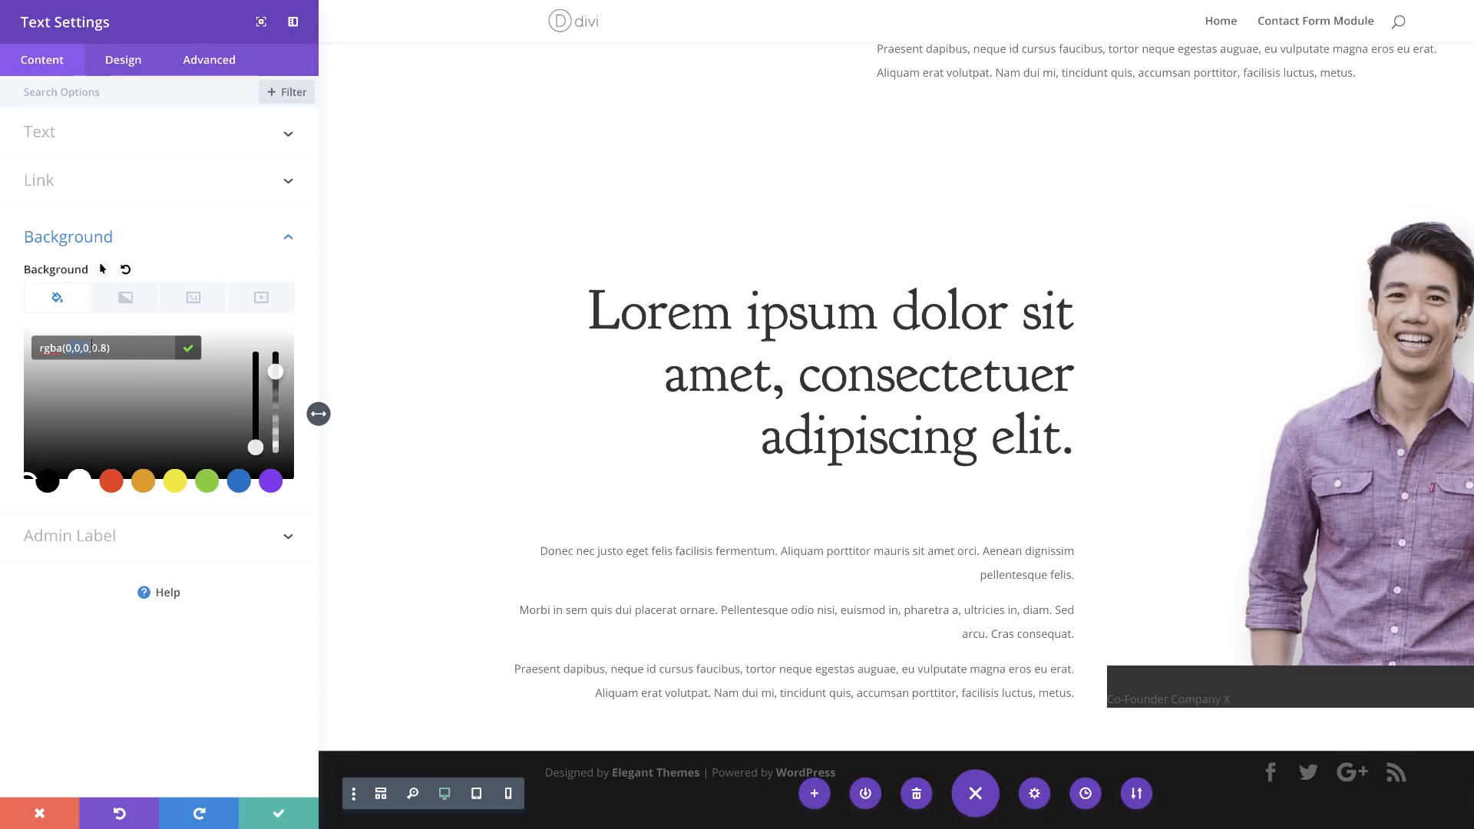
pyautogui.write('255,255,255,0')
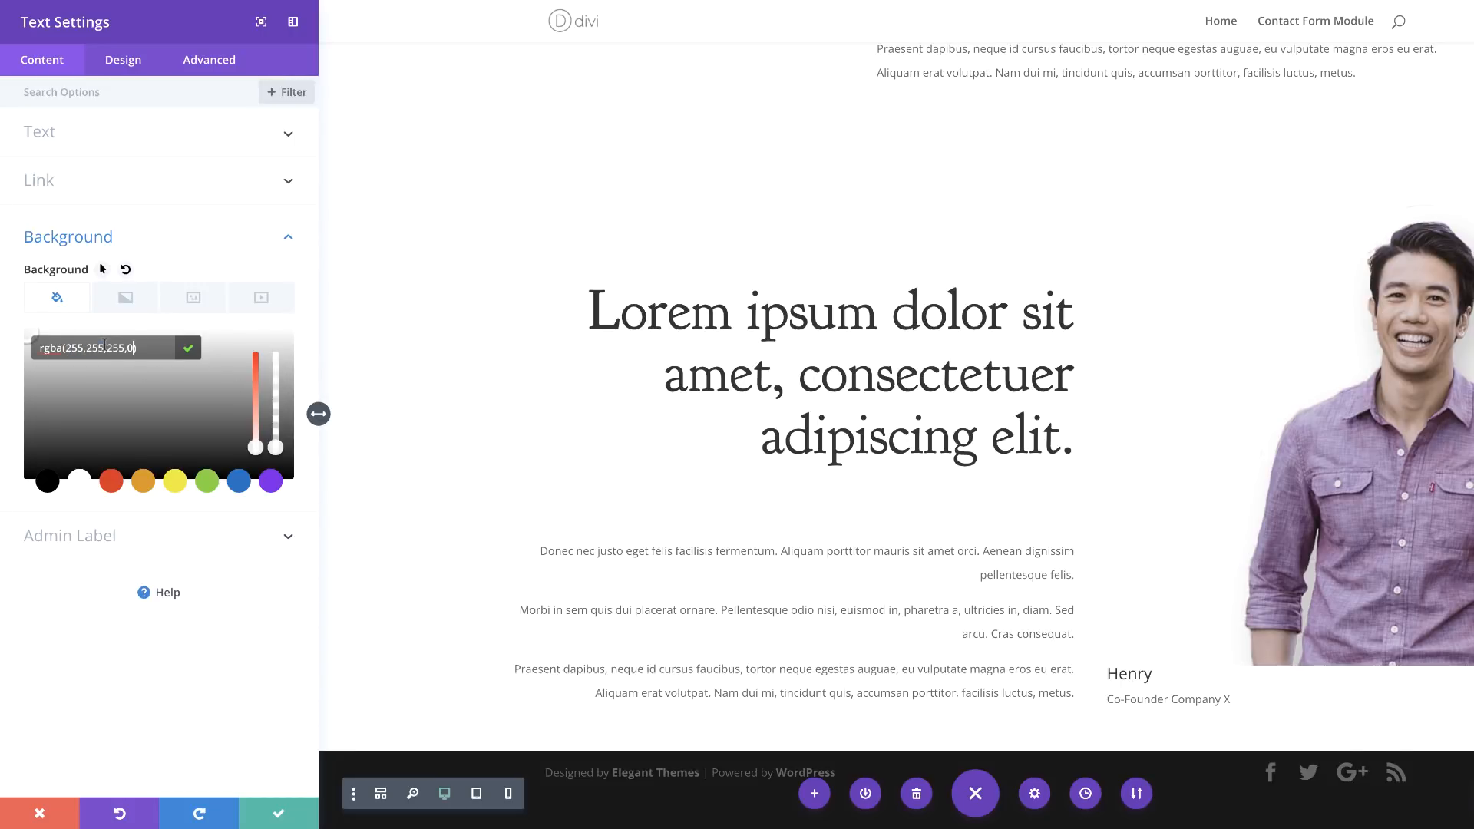
# Set the Text module's hover background color to #690cff
pyautogui.click(102, 270)
pyautogui.click(229, 298)
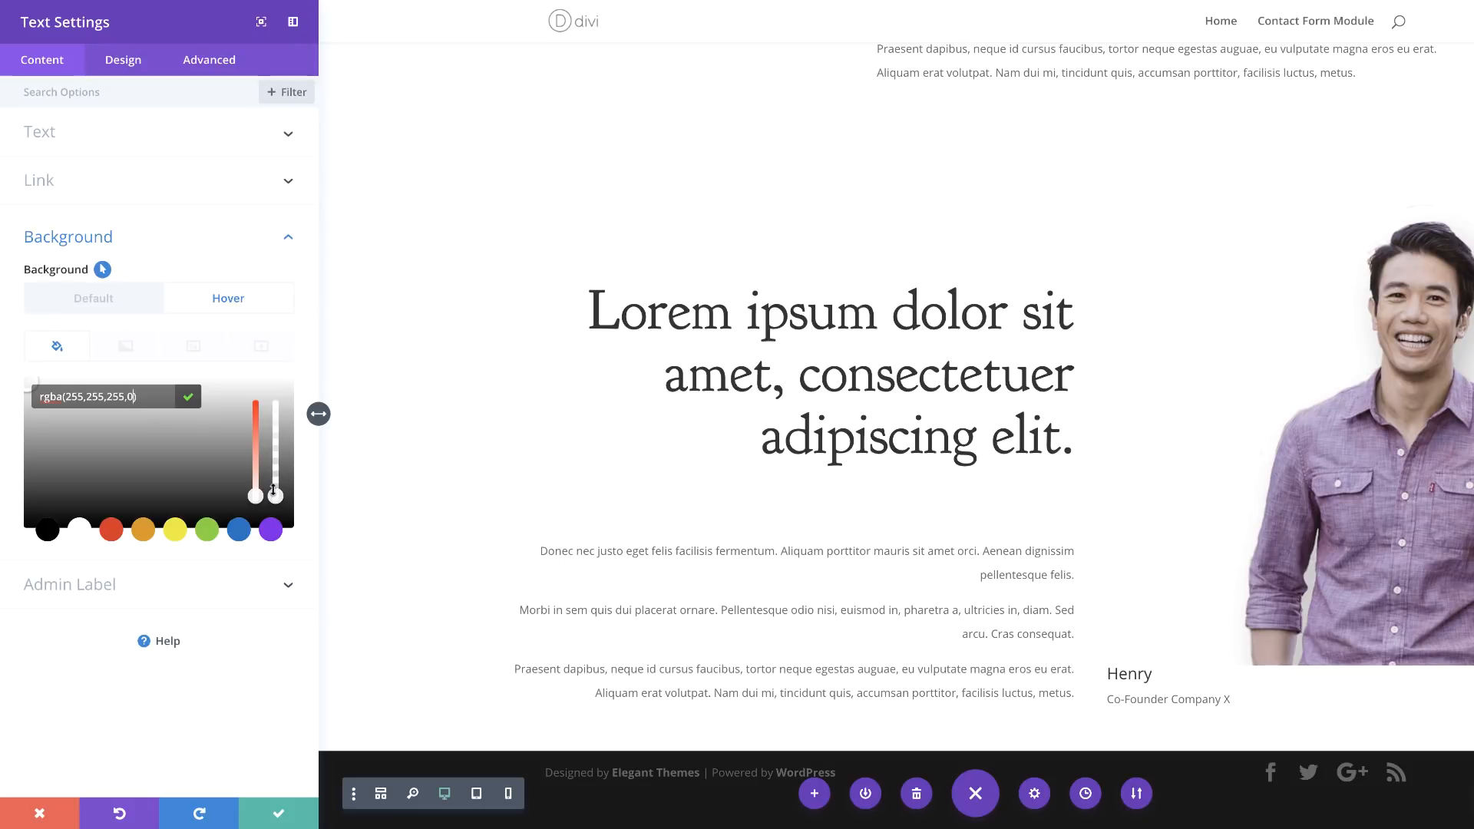
pyautogui.moveTo(275, 497); pyautogui.dragTo(275, 400)
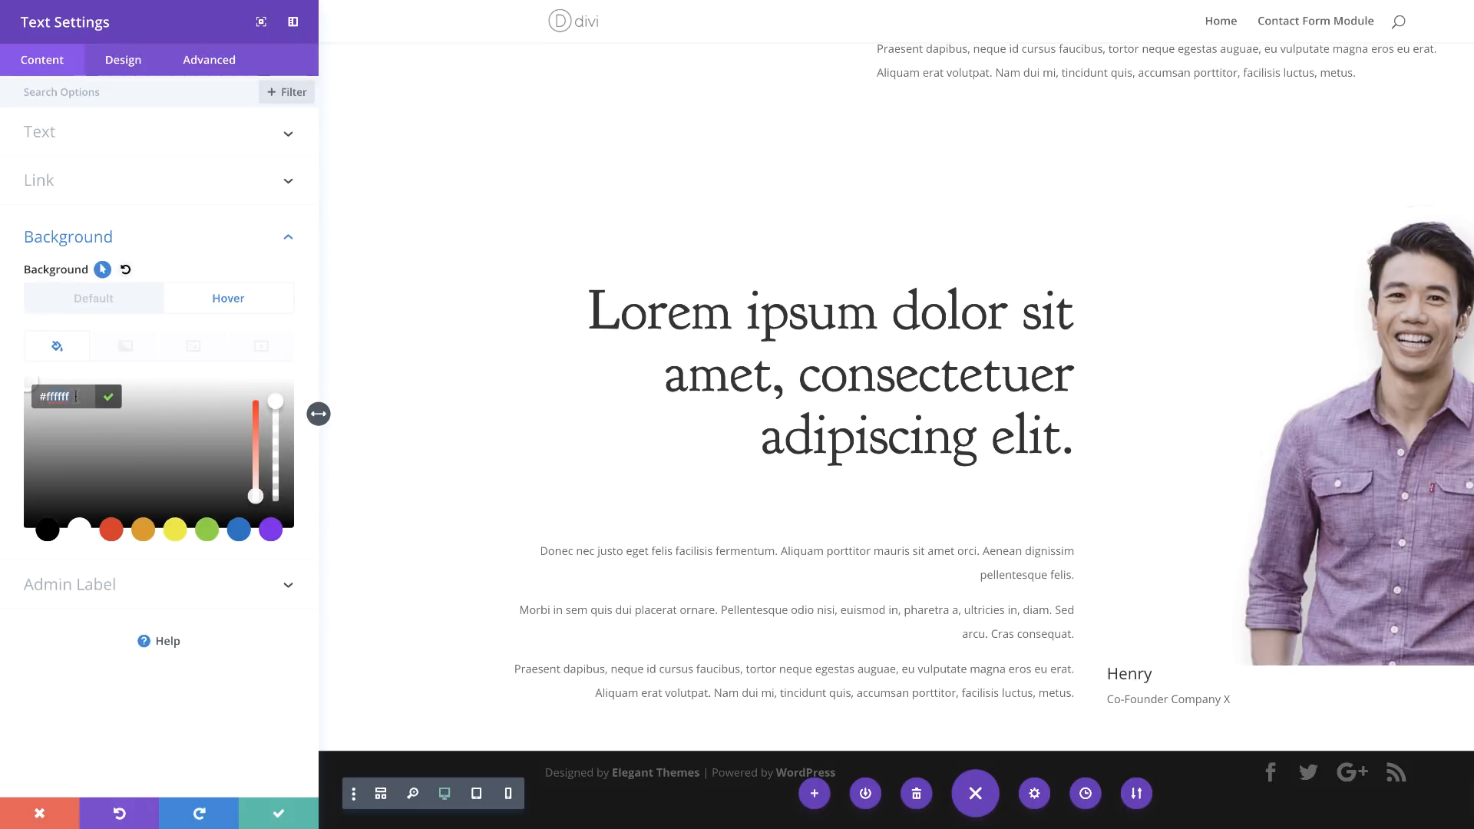
pyautogui.write('#690cff')
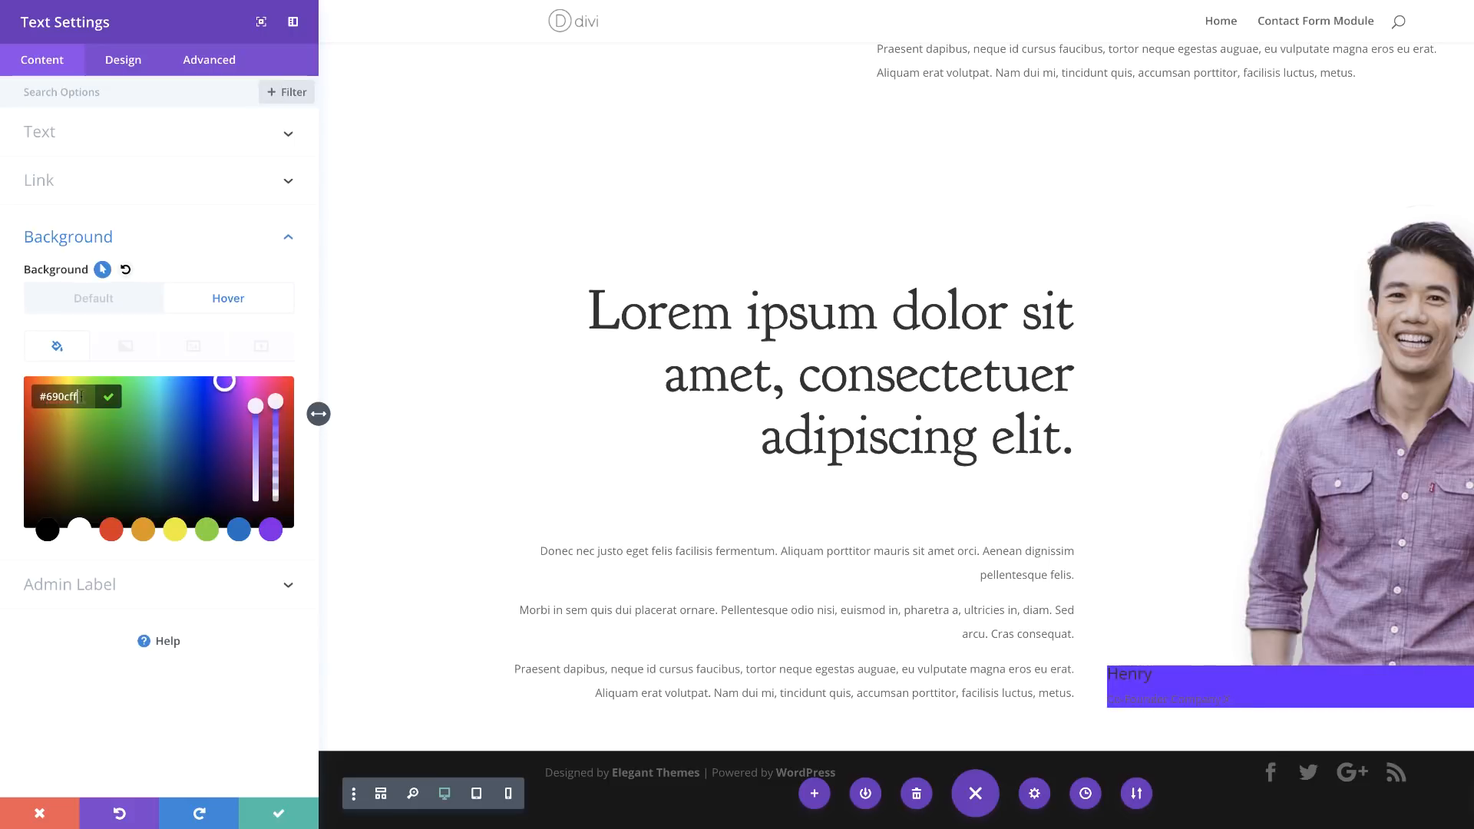
# Style the module's body text in white with 0px size and 0em line height, and center the text orientation
pyautogui.click(129, 71)
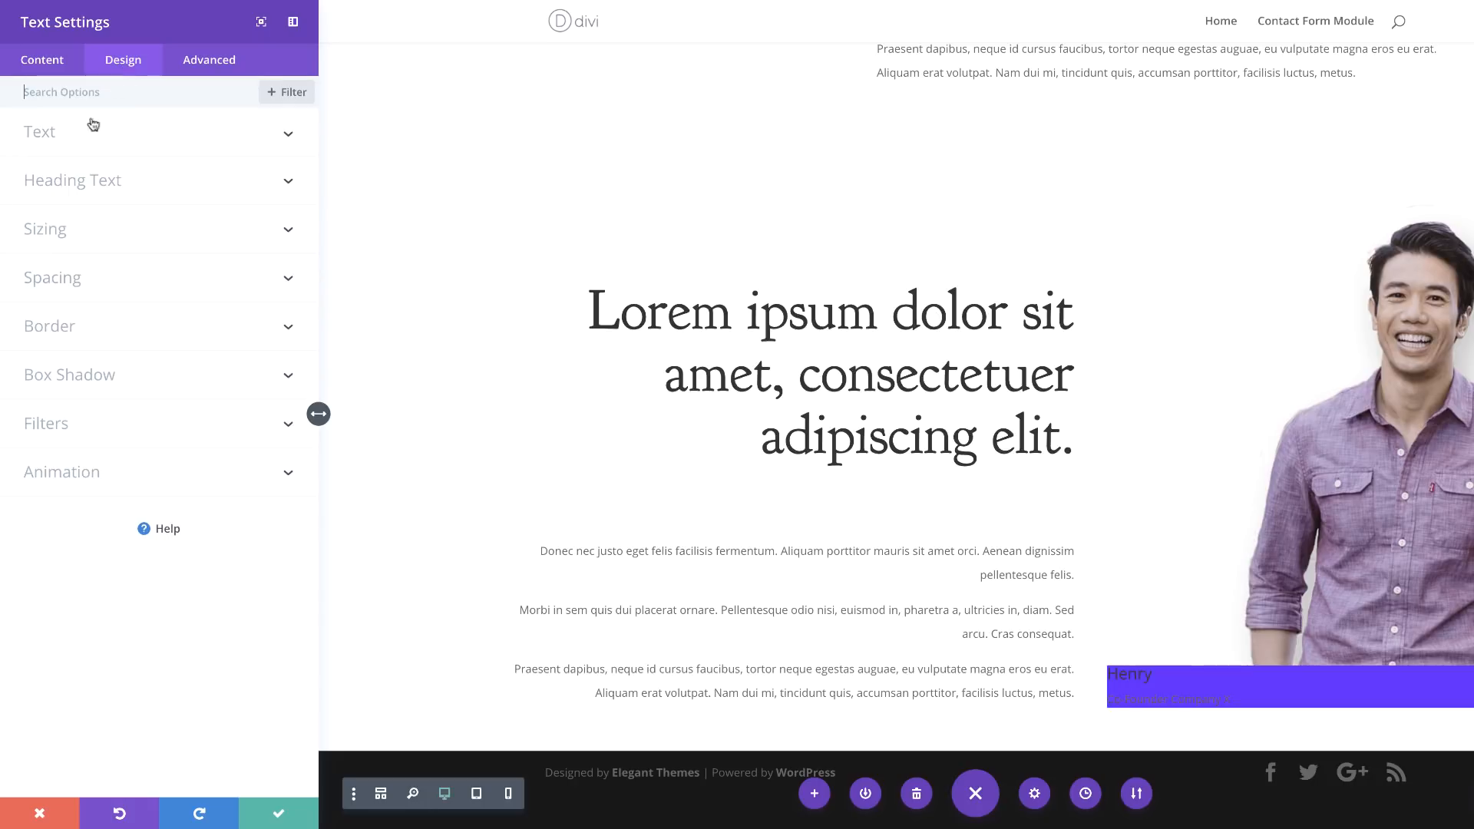
pyautogui.click(72, 138)
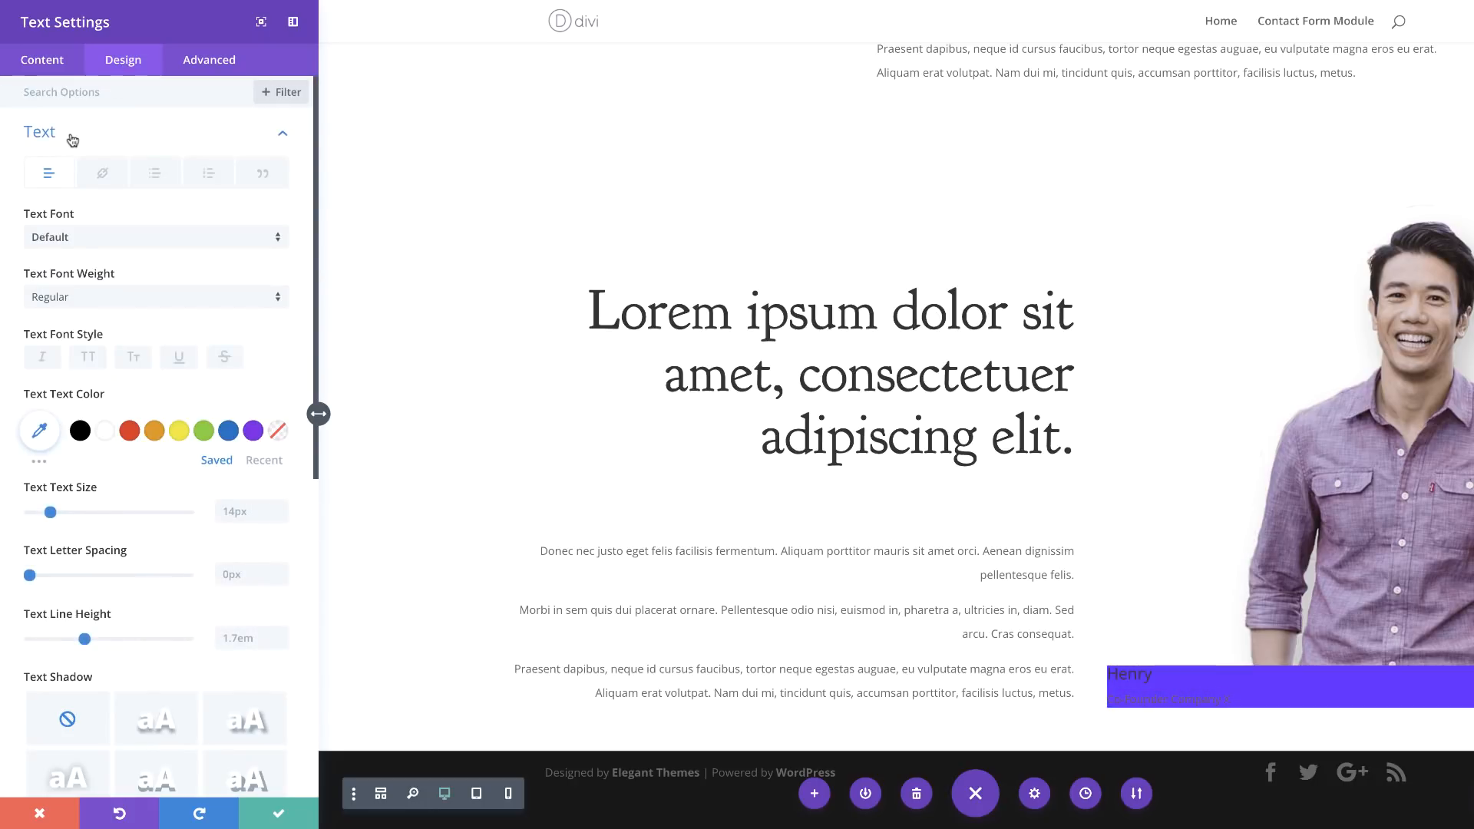
pyautogui.click(102, 432)
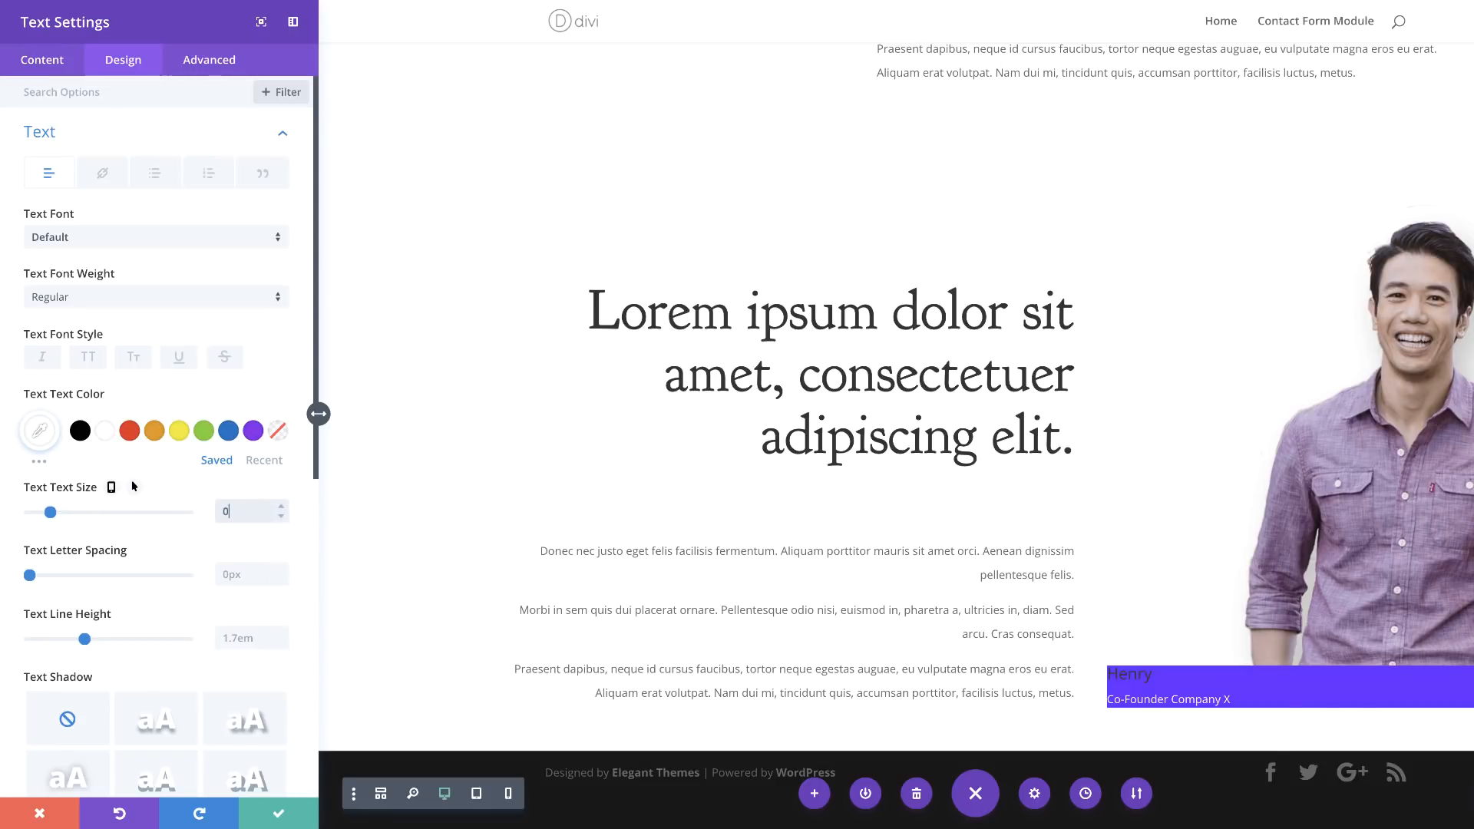
pyautogui.click(229, 638)
pyautogui.write('0em')
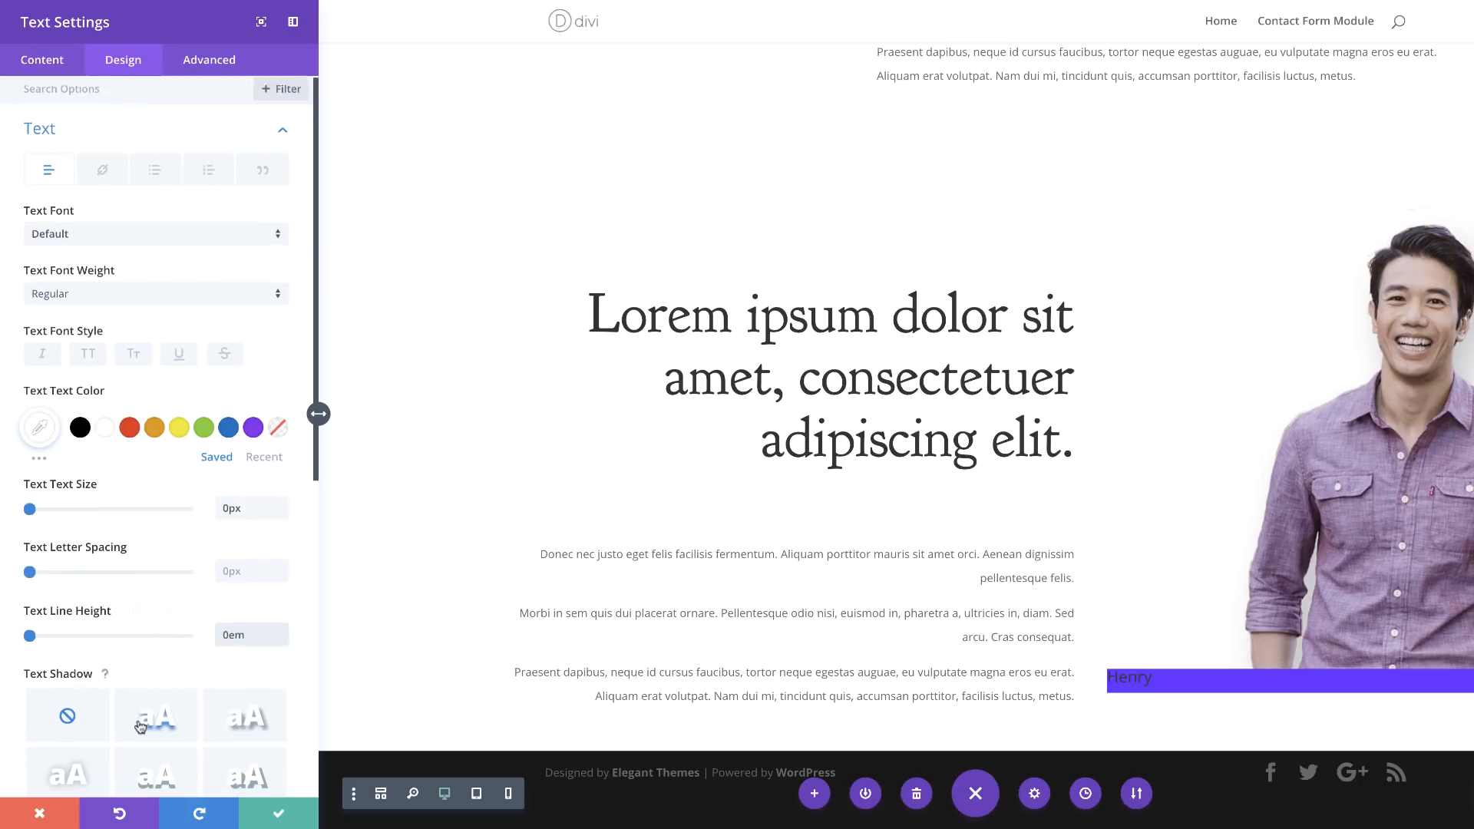
pyautogui.scroll(-4, 146, 606)
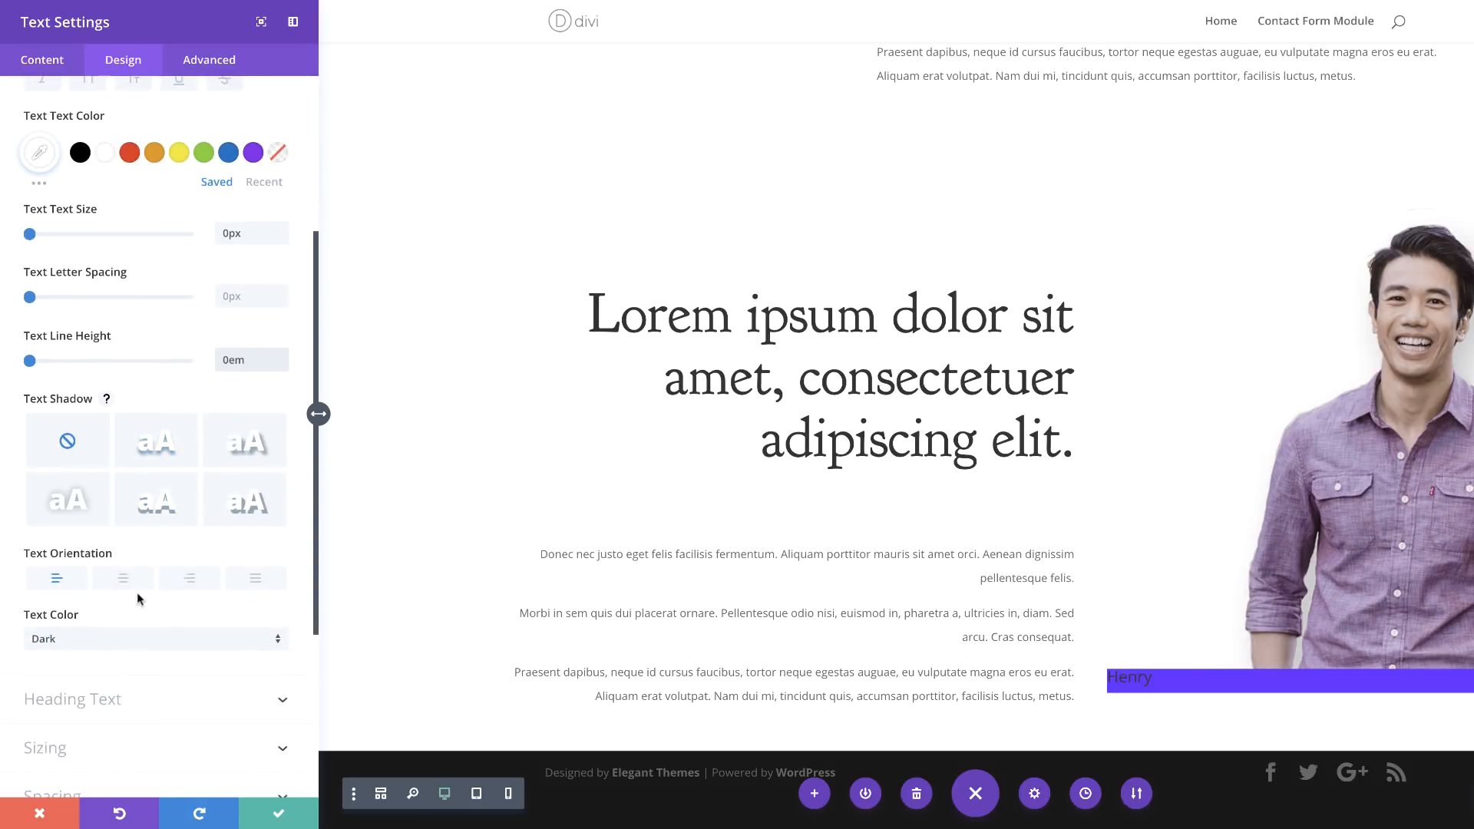
pyautogui.click(124, 582)
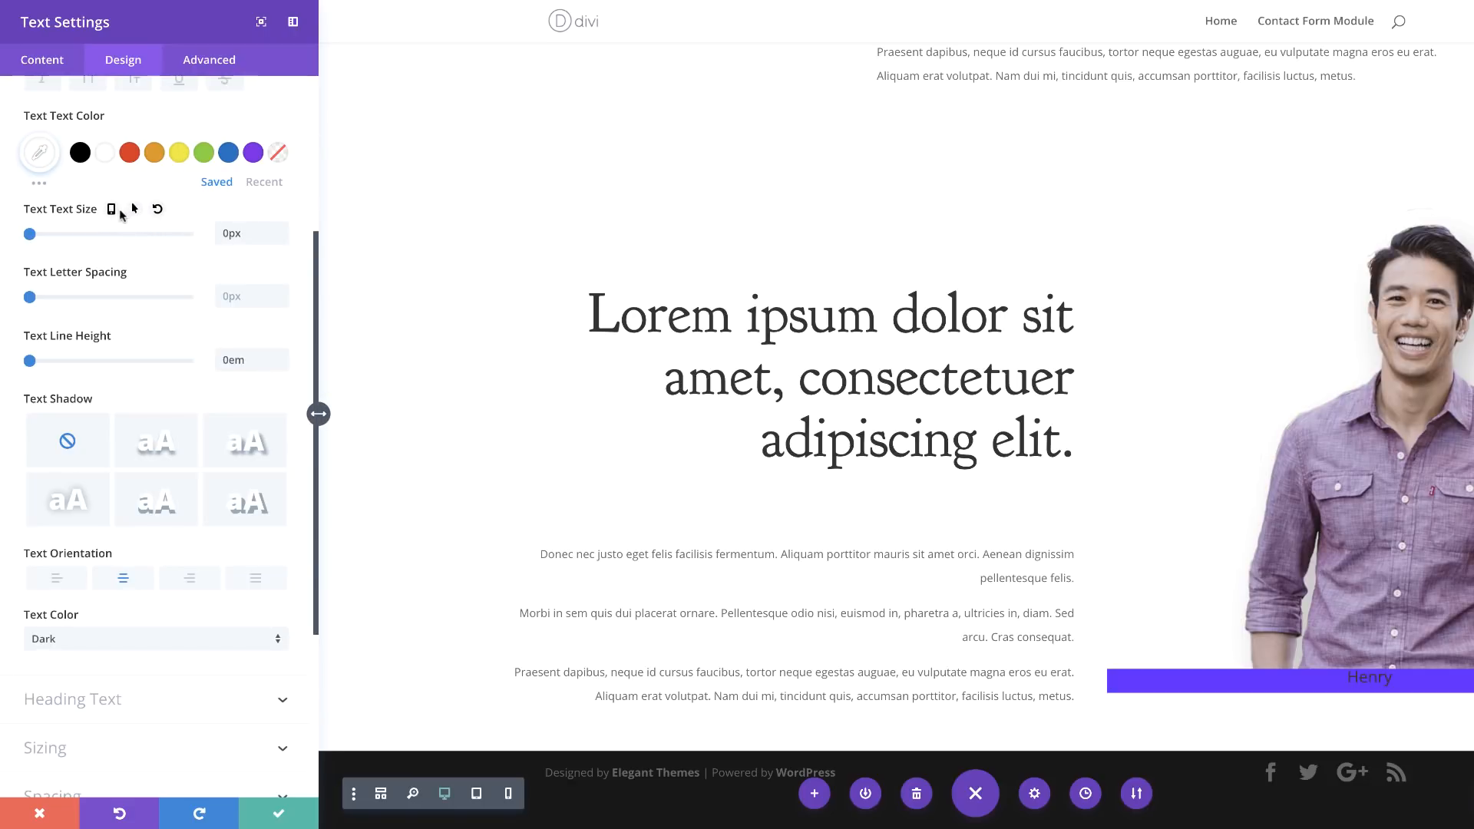
# Set the Text module's body text to a 19px hover size and a 2em line height
pyautogui.click(134, 209)
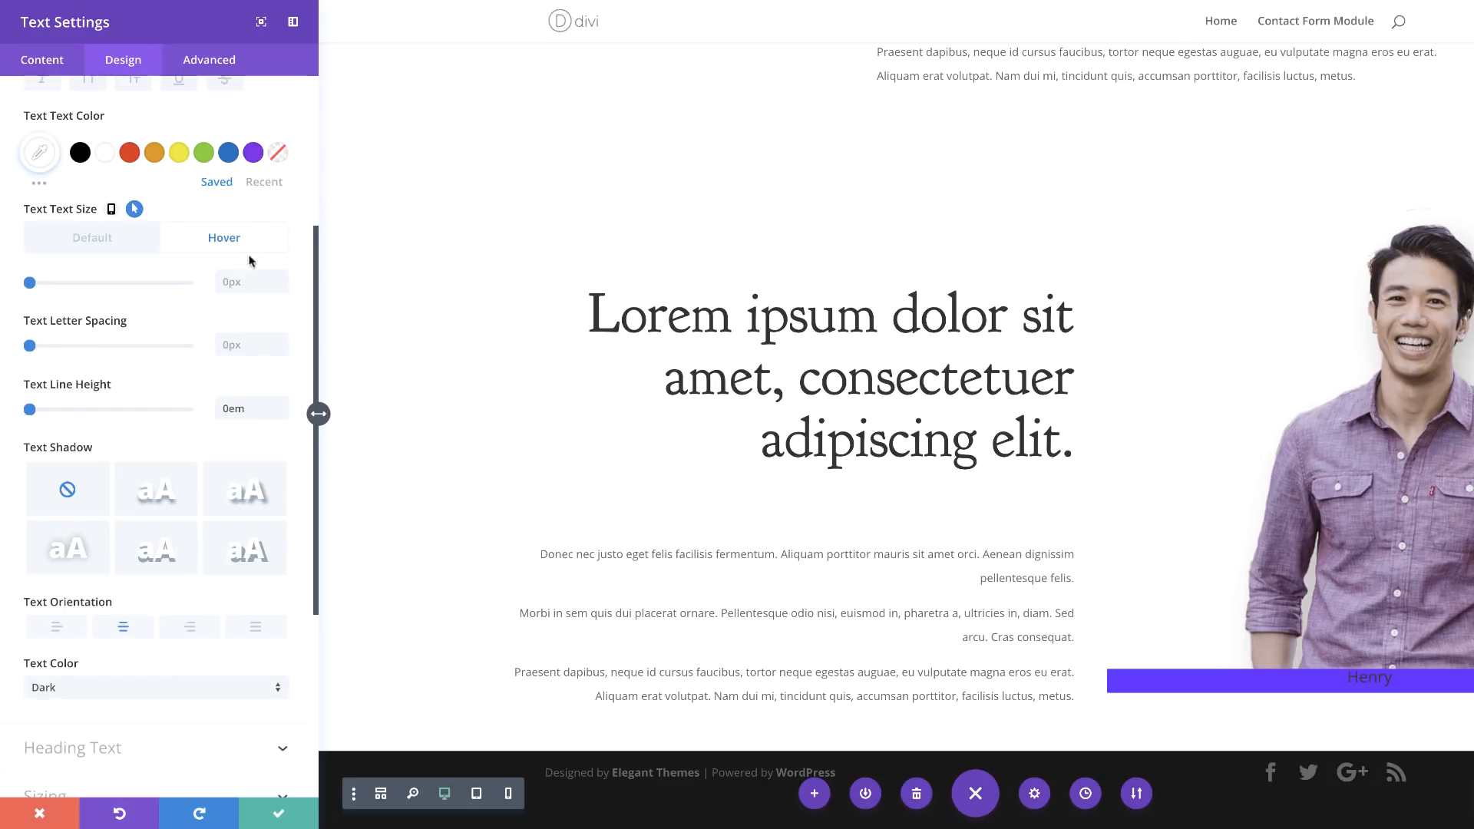
pyautogui.click(241, 280)
pyautogui.write('19')
pyautogui.press('Return')
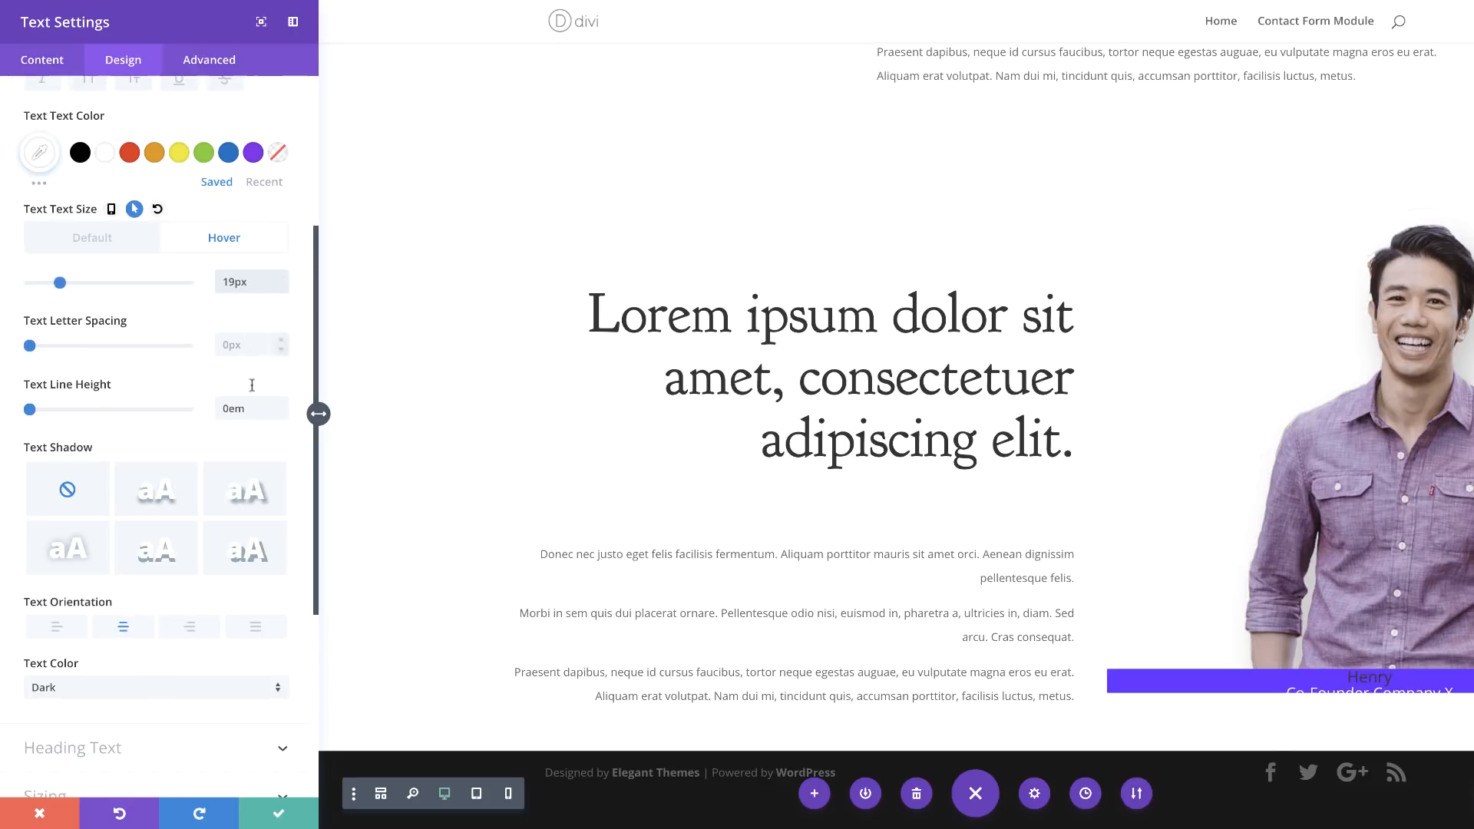
pyautogui.moveTo(229, 409); pyautogui.dragTo(204, 413)
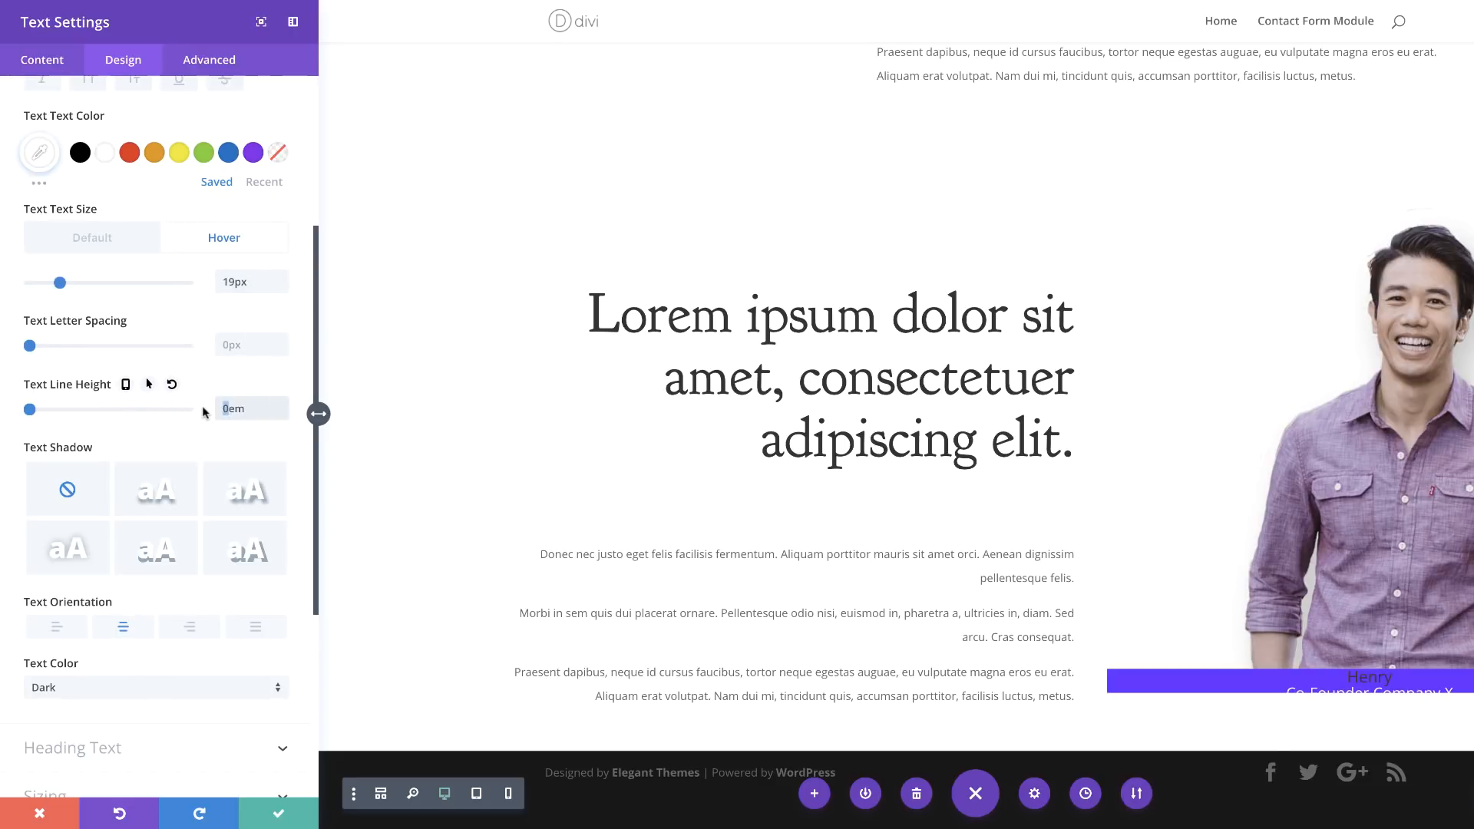
pyautogui.write('2')
pyautogui.click(102, 238)
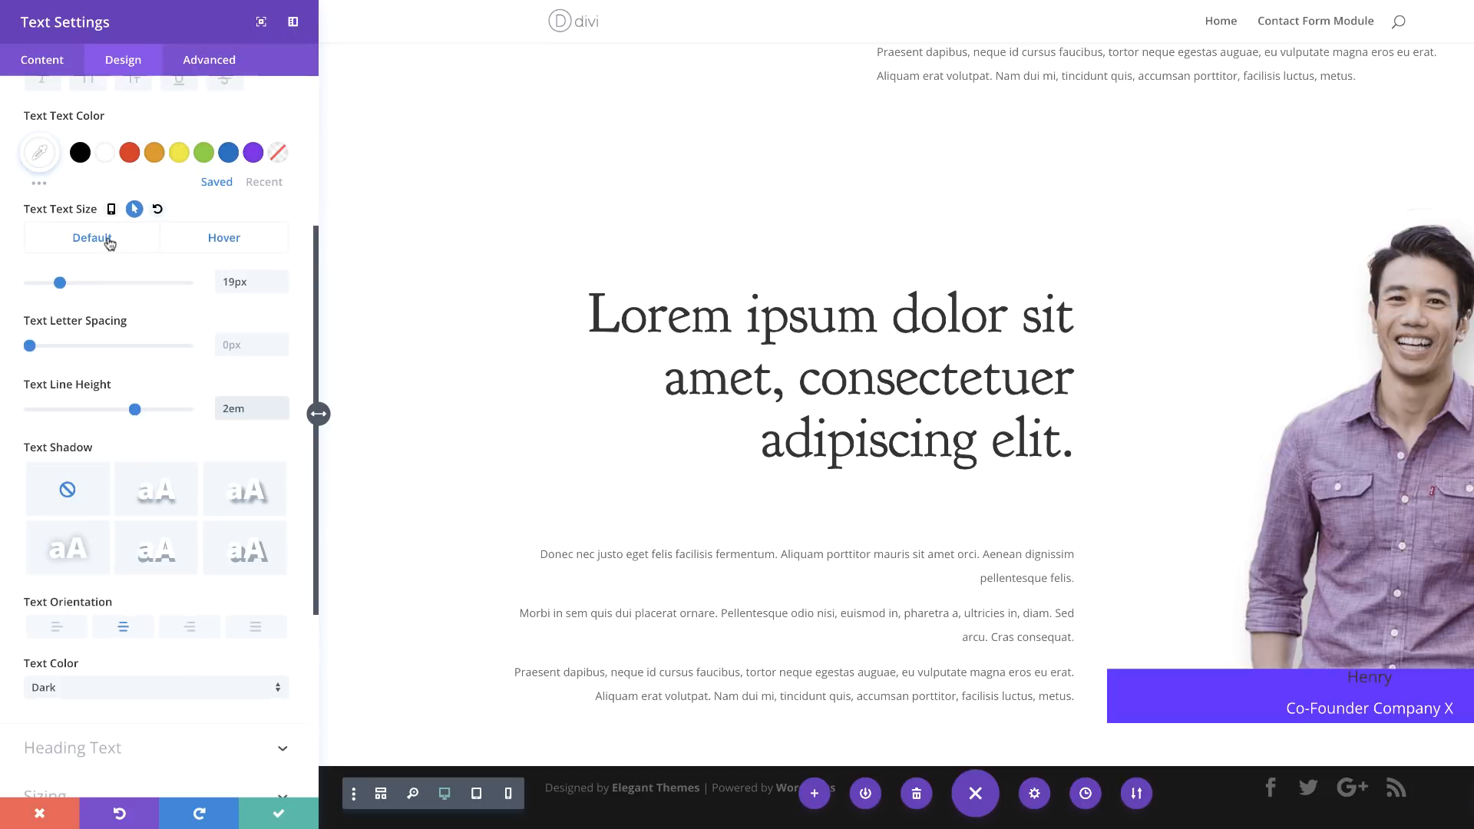
# Style the module's Heading 3 text in Ultra Bold weight and white
pyautogui.scroll(4, 109, 244)
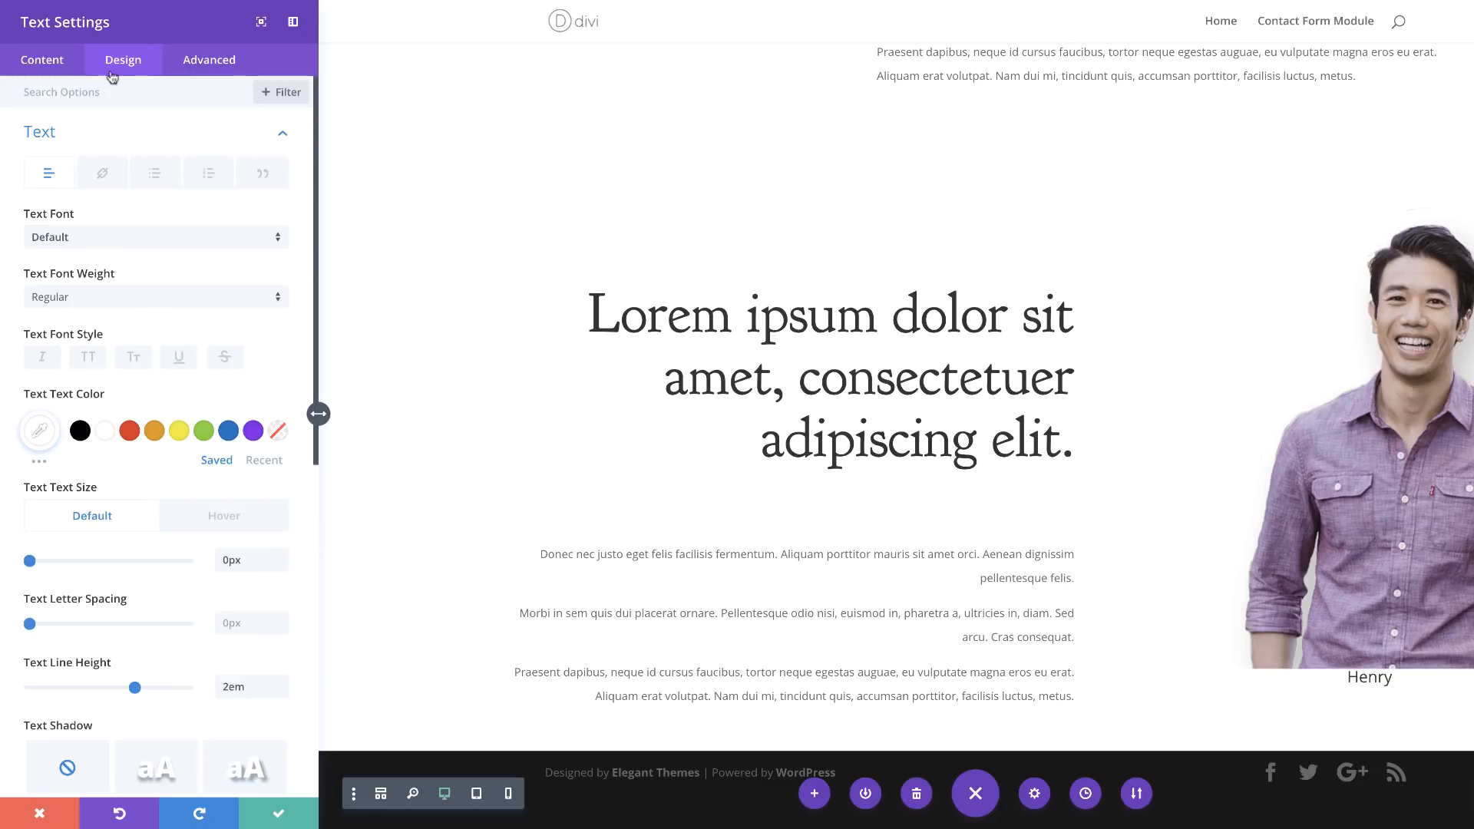
pyautogui.scroll(-8, 160, 276)
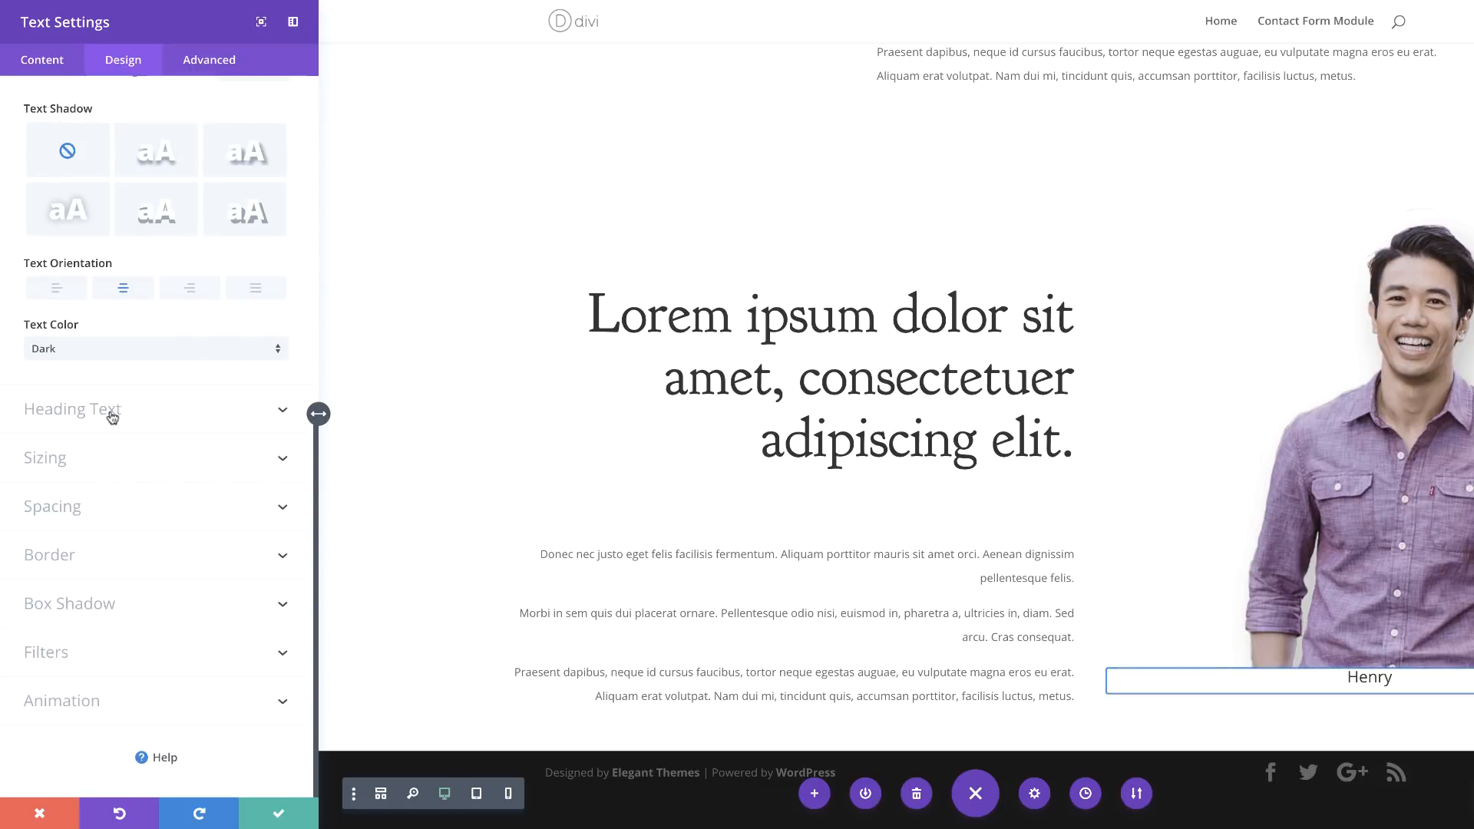
pyautogui.click(112, 410)
pyautogui.click(133, 143)
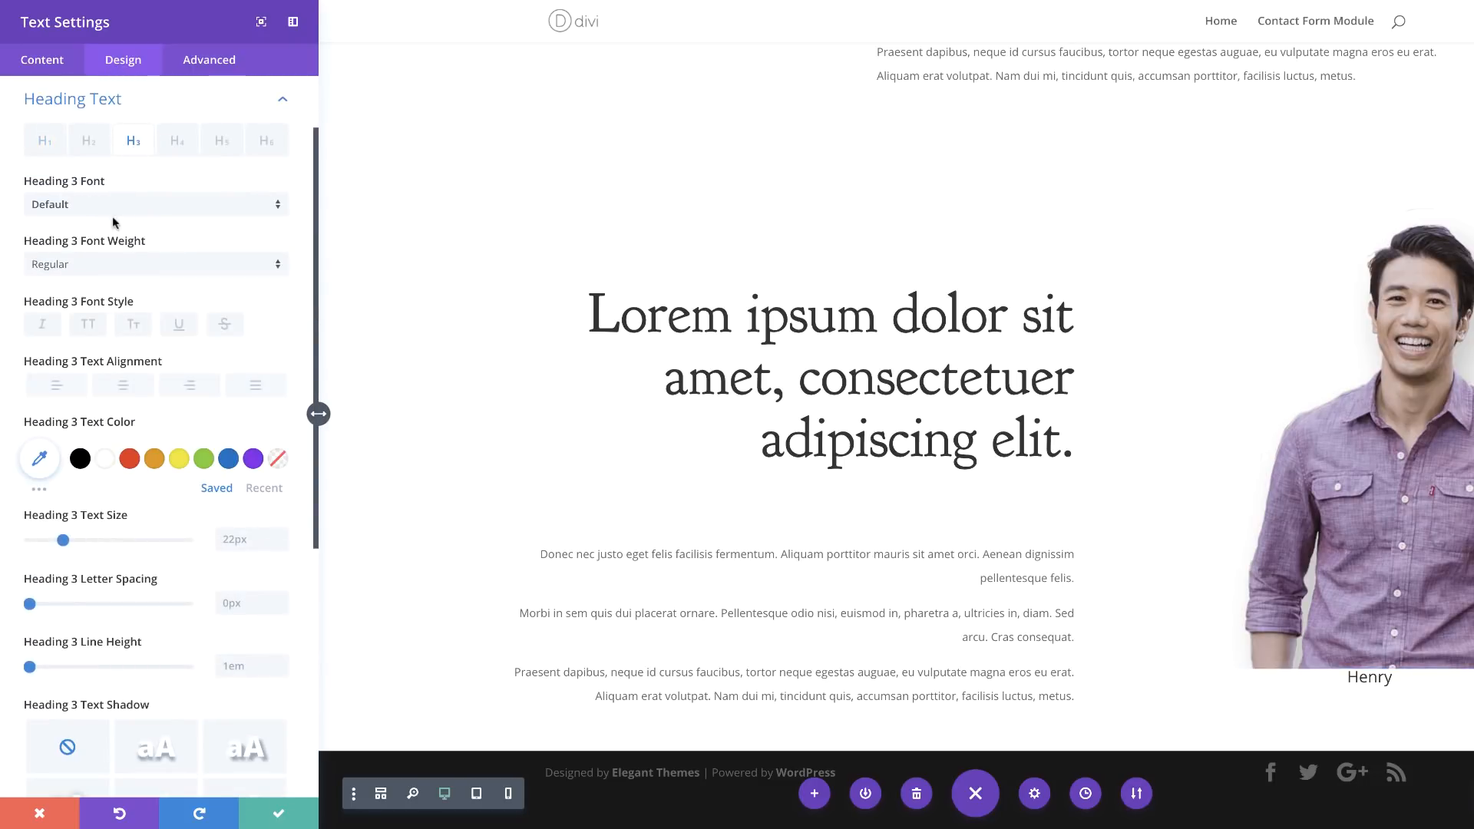
pyautogui.click(112, 270)
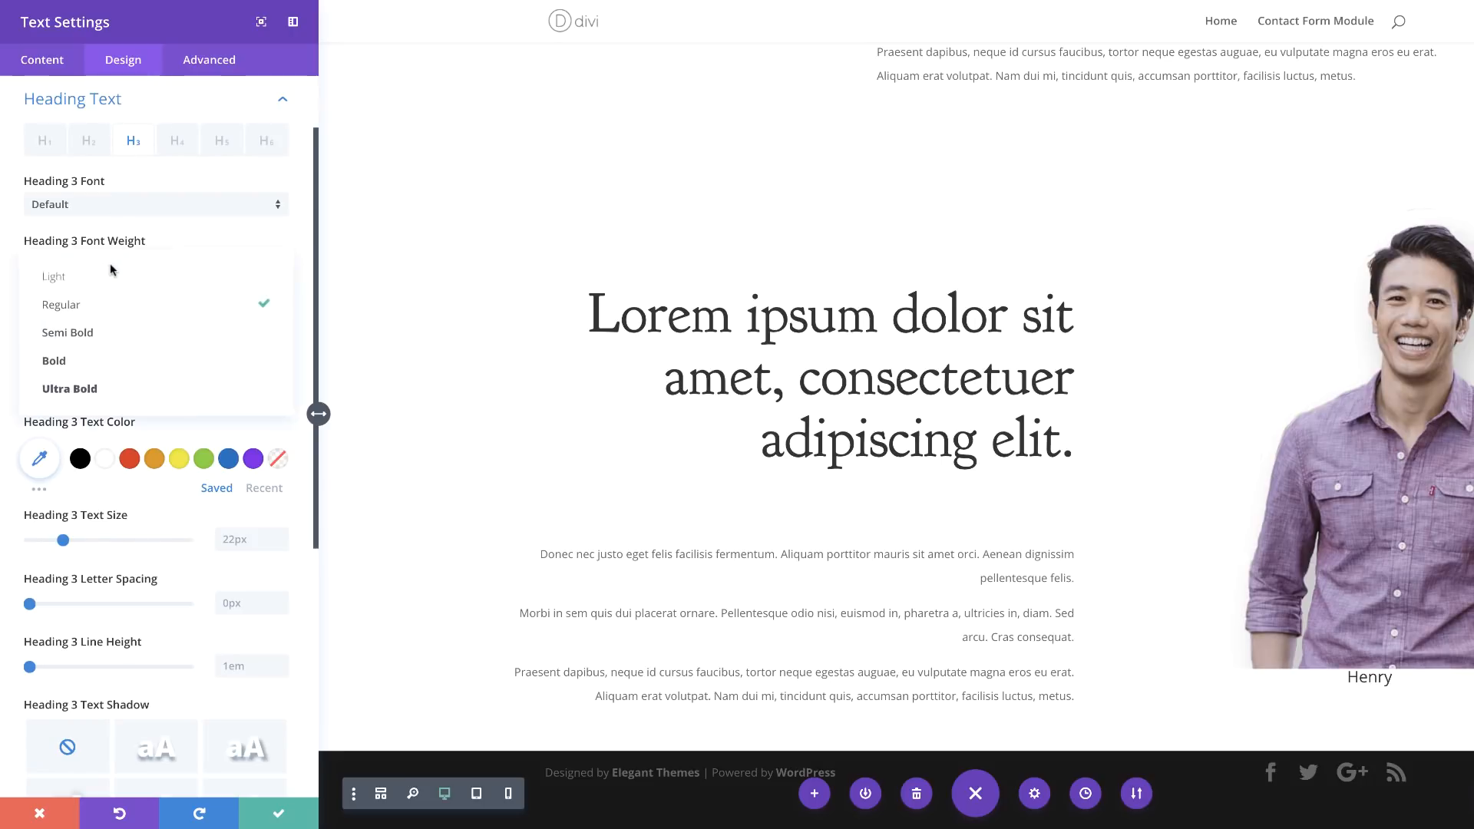
pyautogui.click(125, 393)
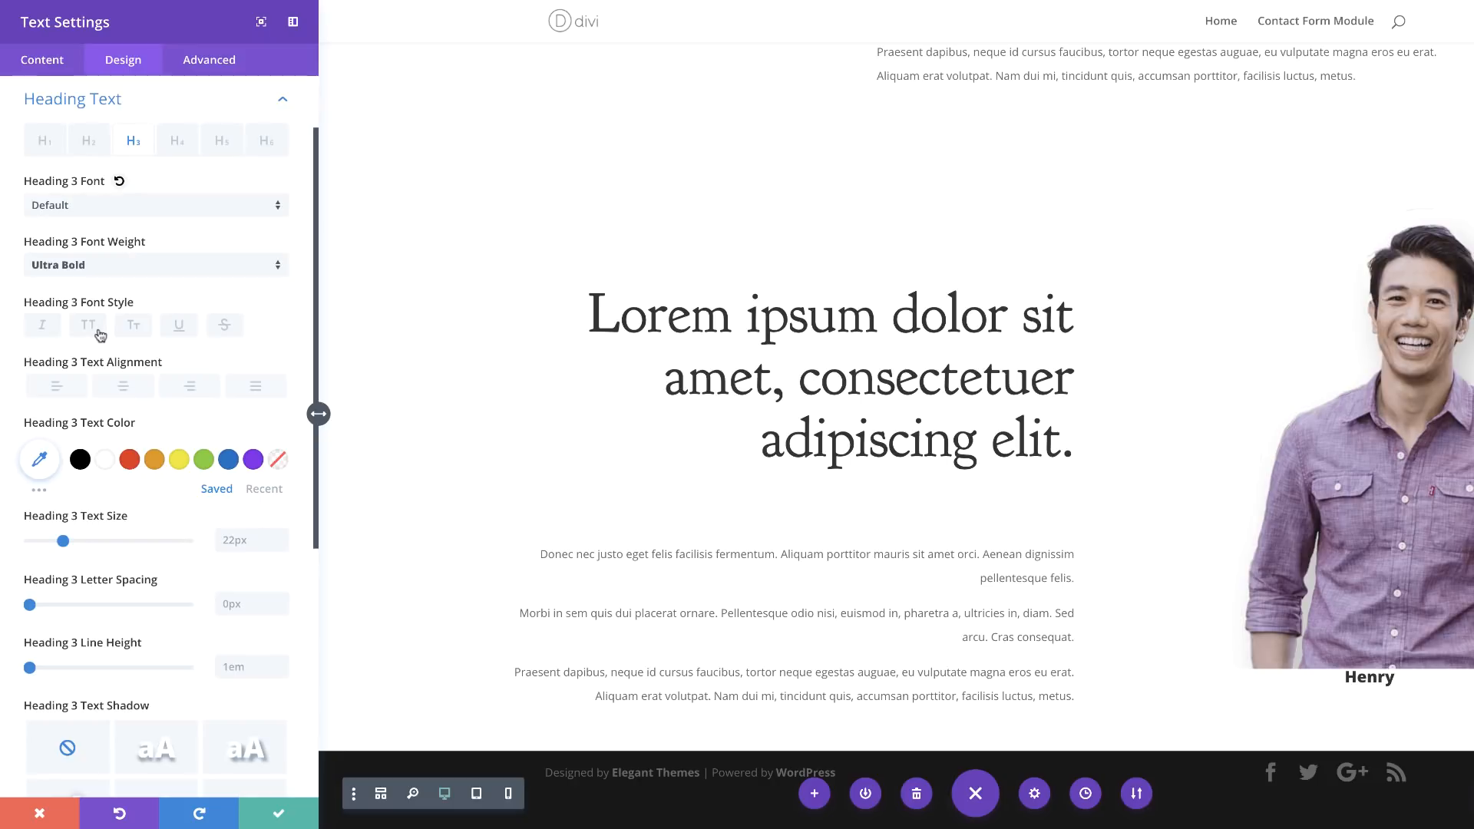
pyautogui.click(104, 461)
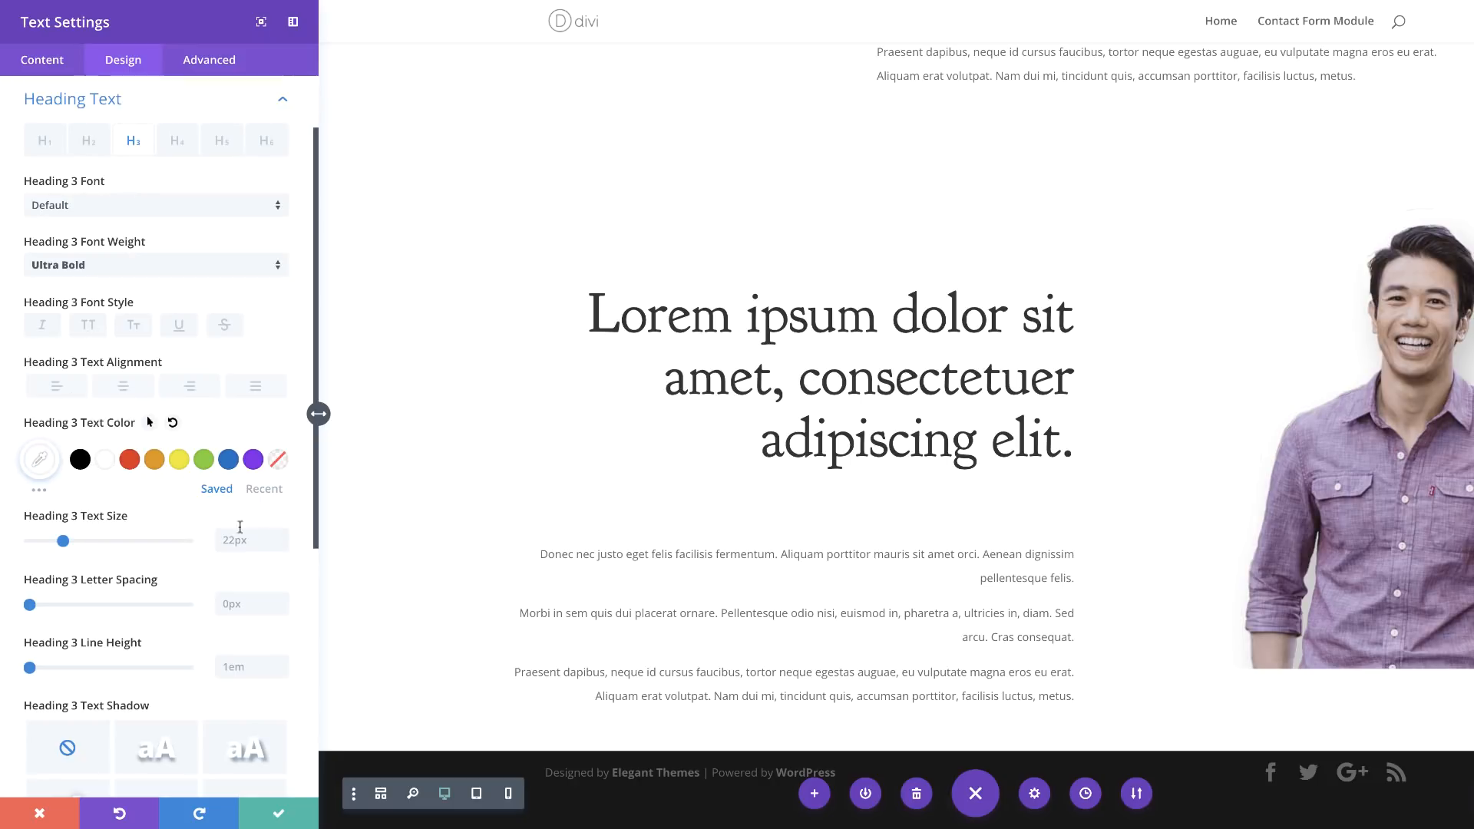
# Set the Heading 3 text size to 0px and its line height to 0em
pyautogui.click(242, 547)
pyautogui.write('0')
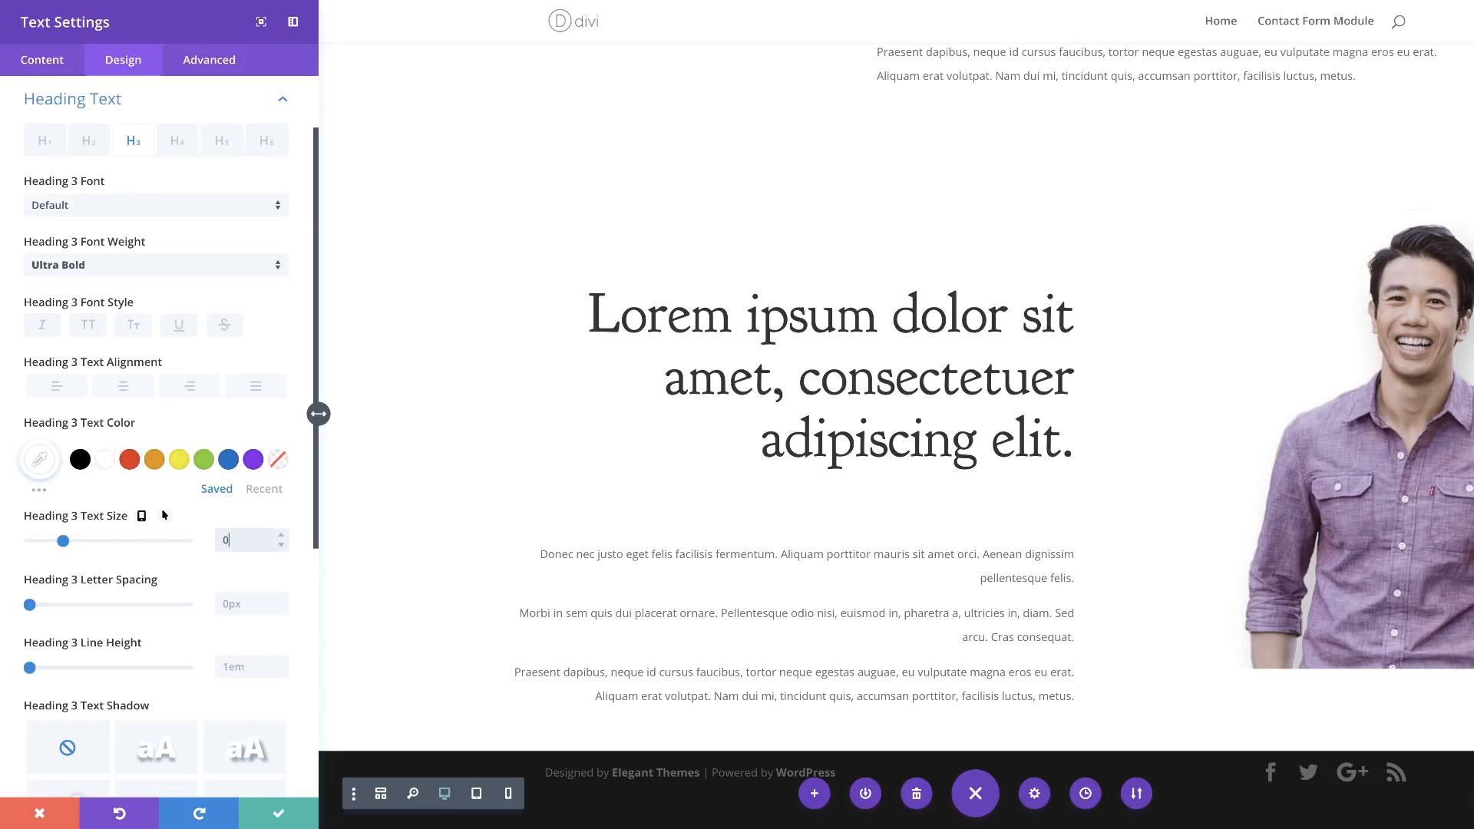
pyautogui.click(255, 669)
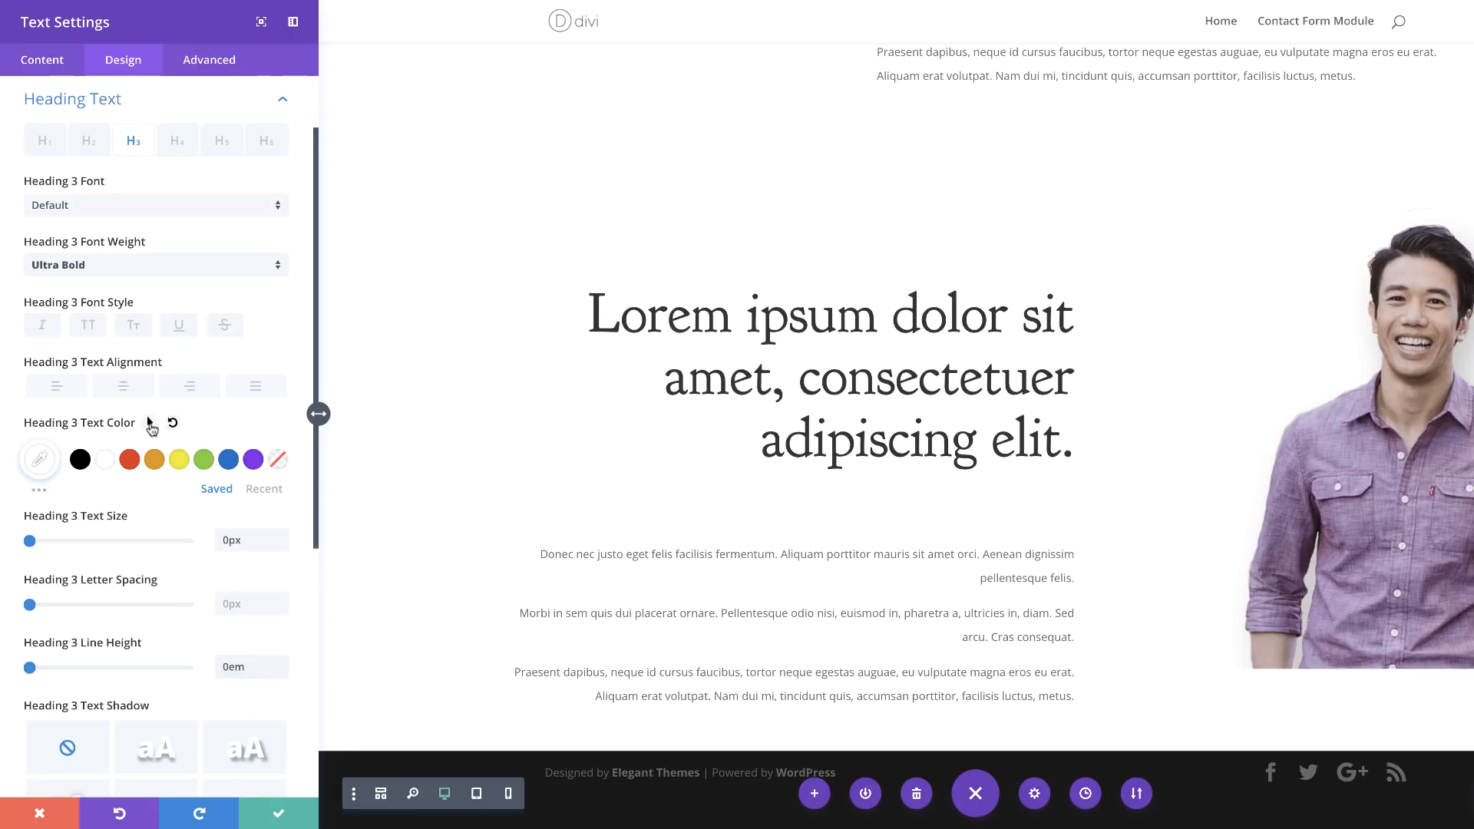
# Enable hover styling for the Heading 3 text color and set the hover color to white
pyautogui.click(149, 422)
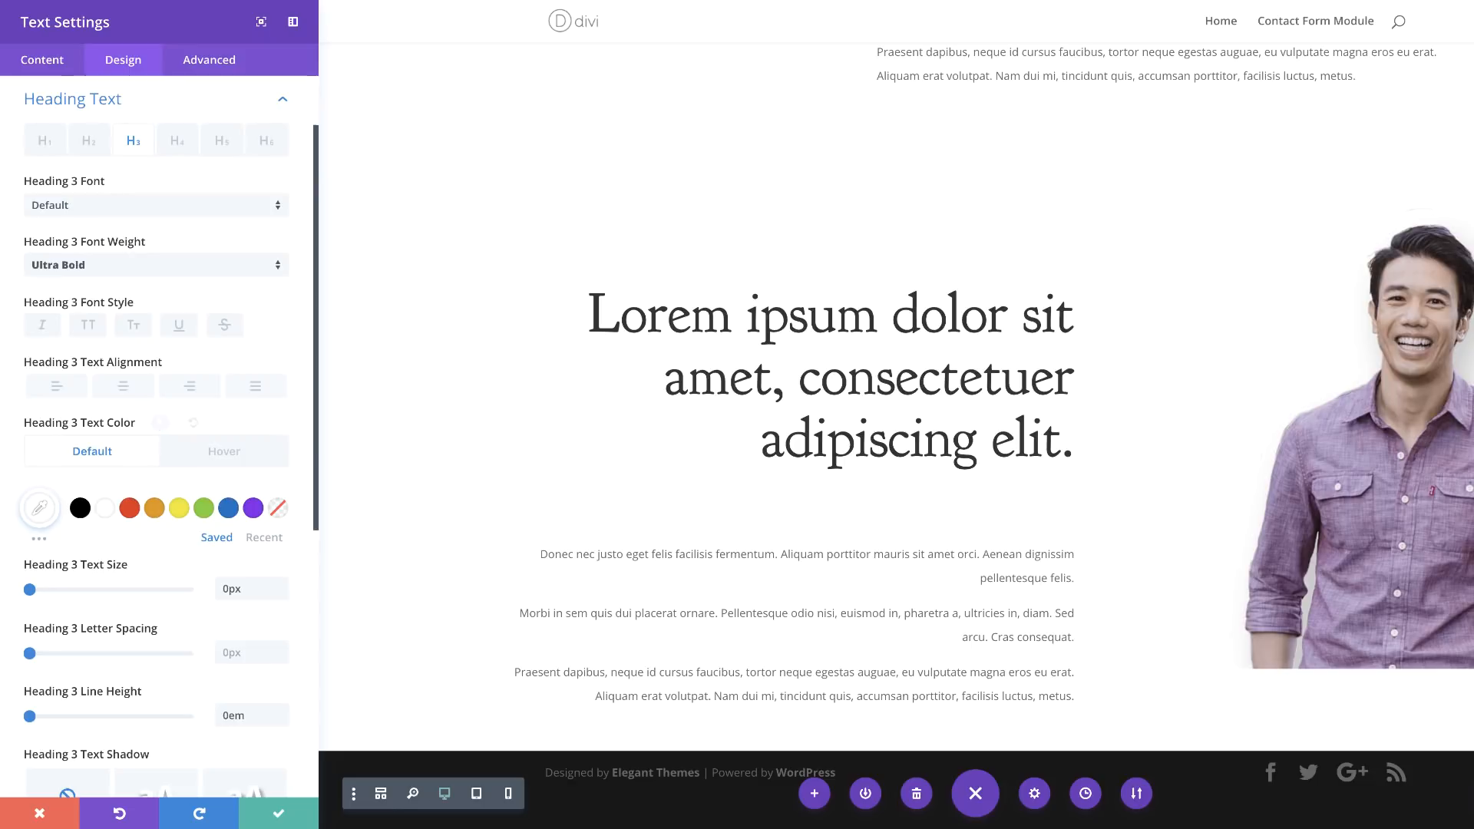
pyautogui.click(224, 452)
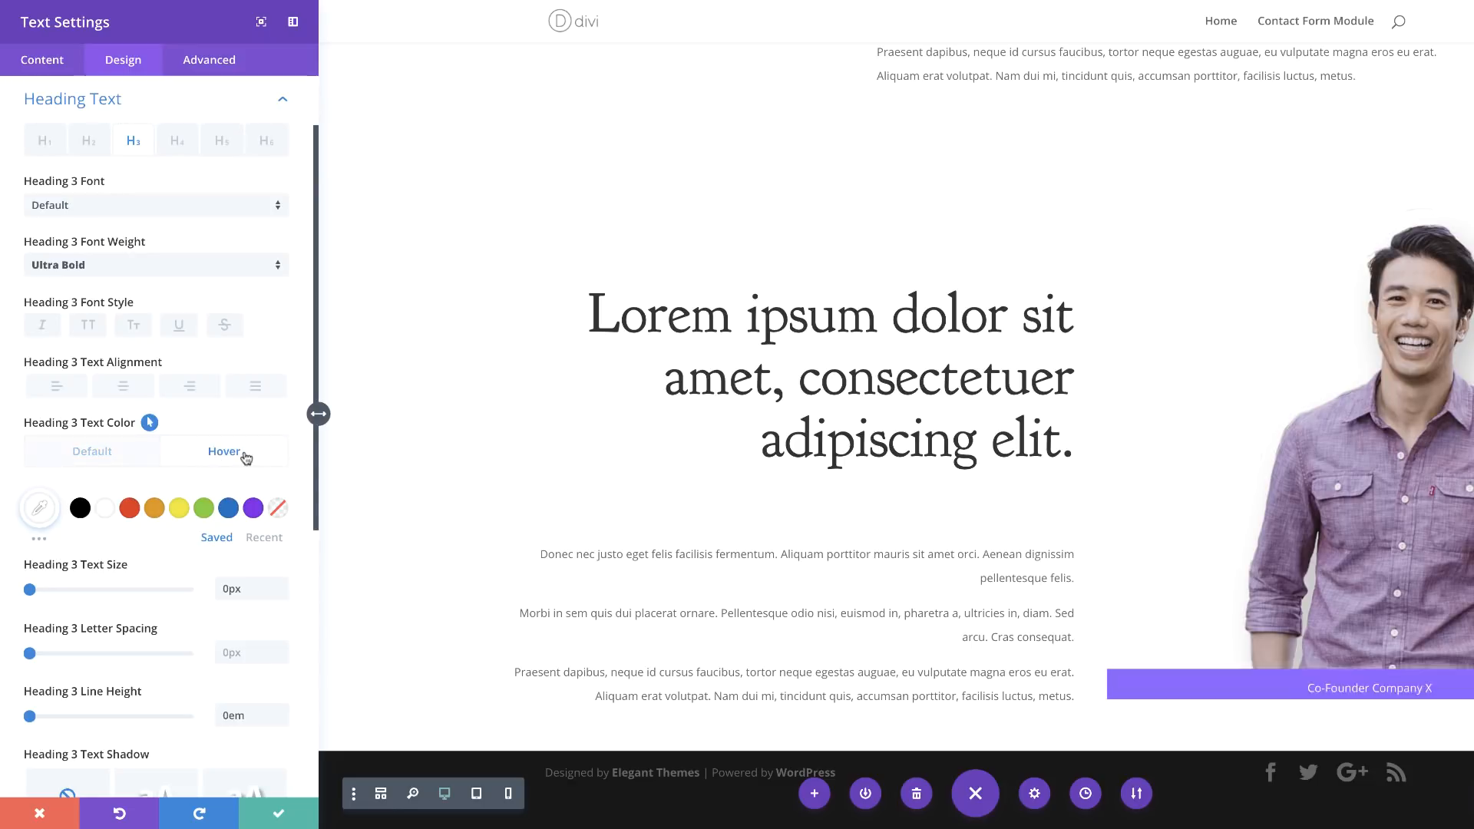
pyautogui.click(106, 510)
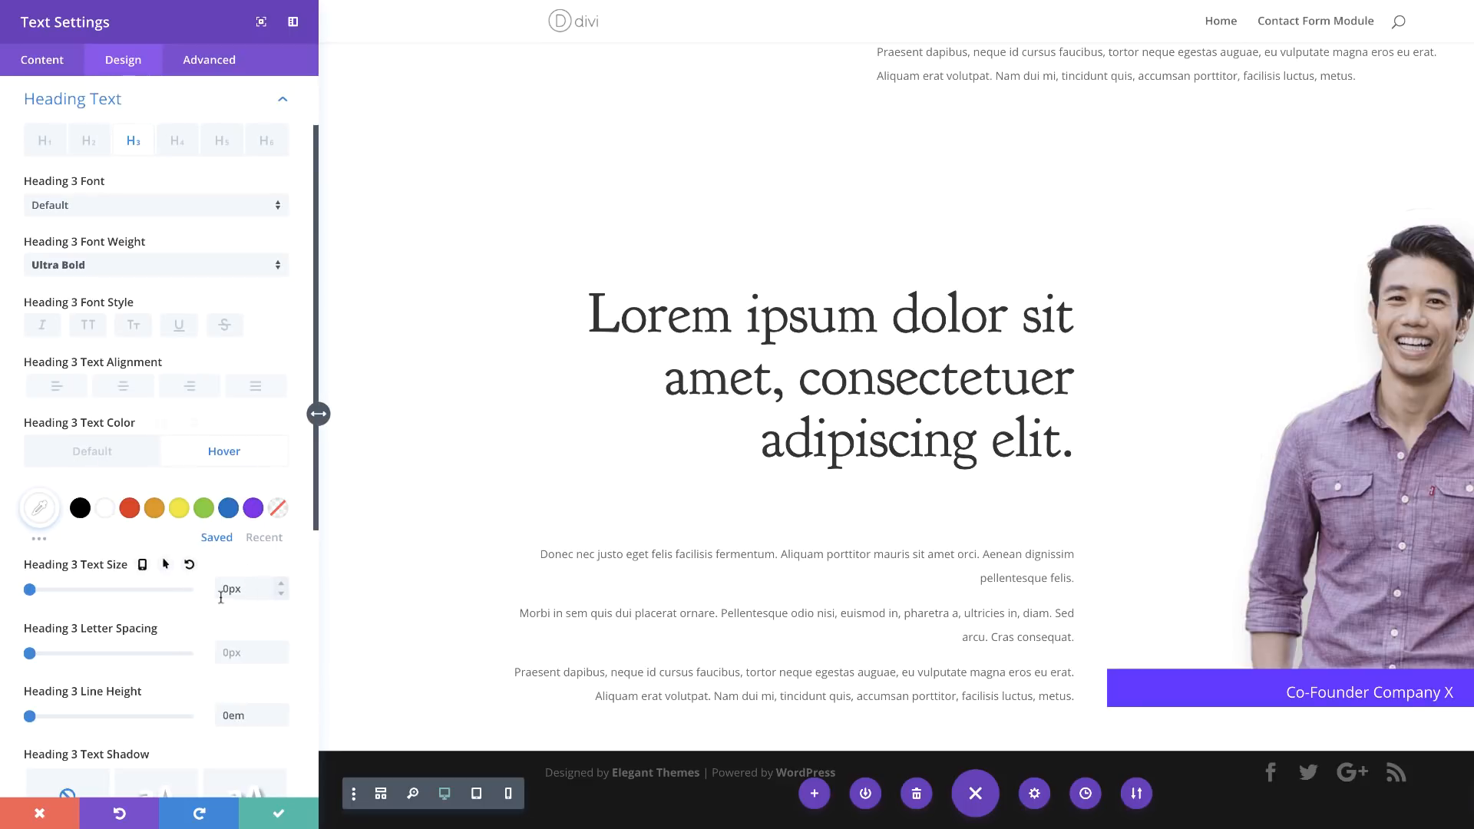
# Set the Heading 3 text size to 35px and its line height to 1.1em
pyautogui.moveTo(229, 590); pyautogui.dragTo(214, 594)
pyautogui.write('35')
pyautogui.click(227, 715)
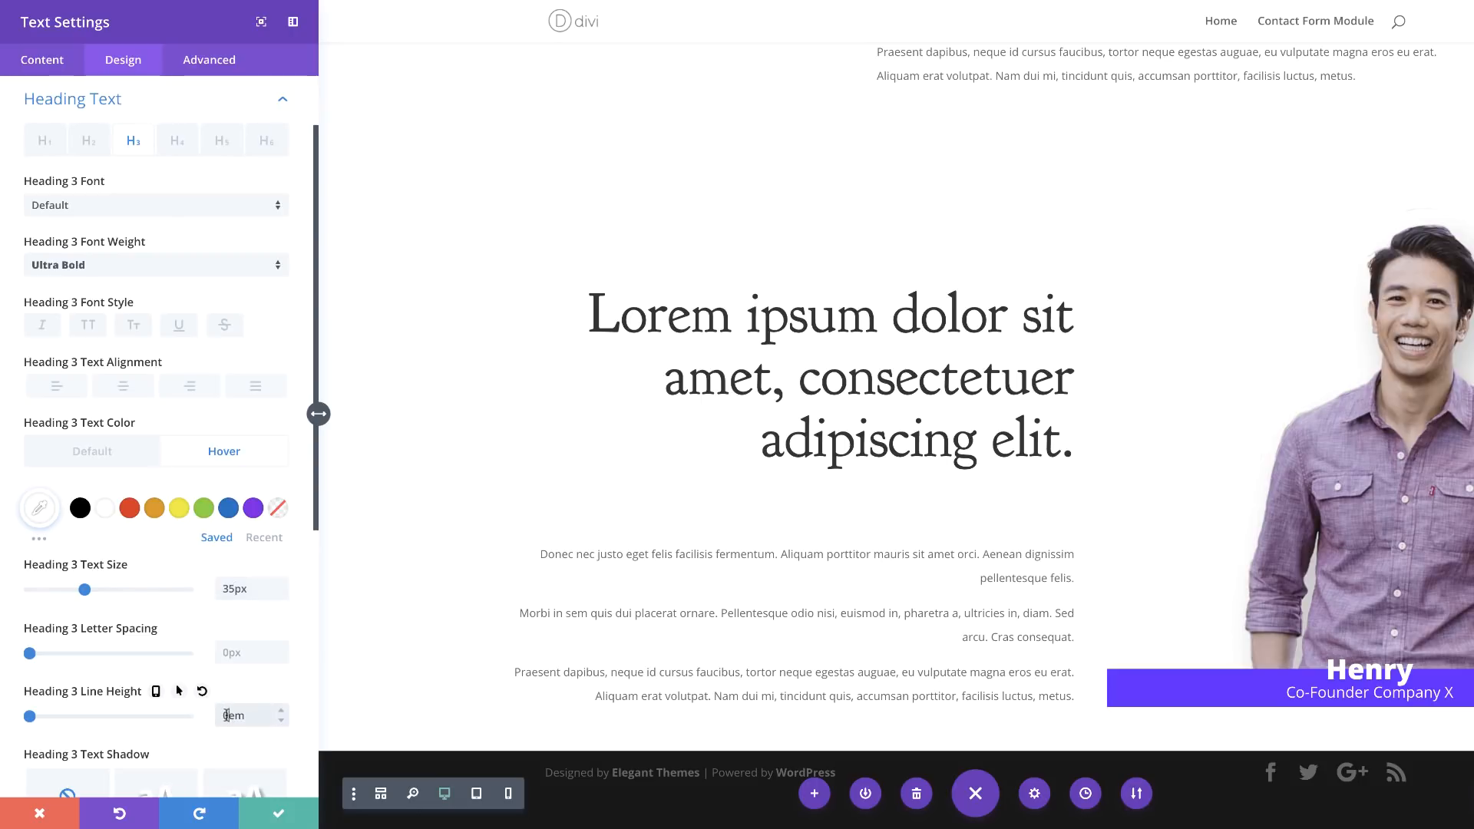
pyautogui.moveTo(227, 716); pyautogui.dragTo(218, 716)
pyautogui.write('1.1')
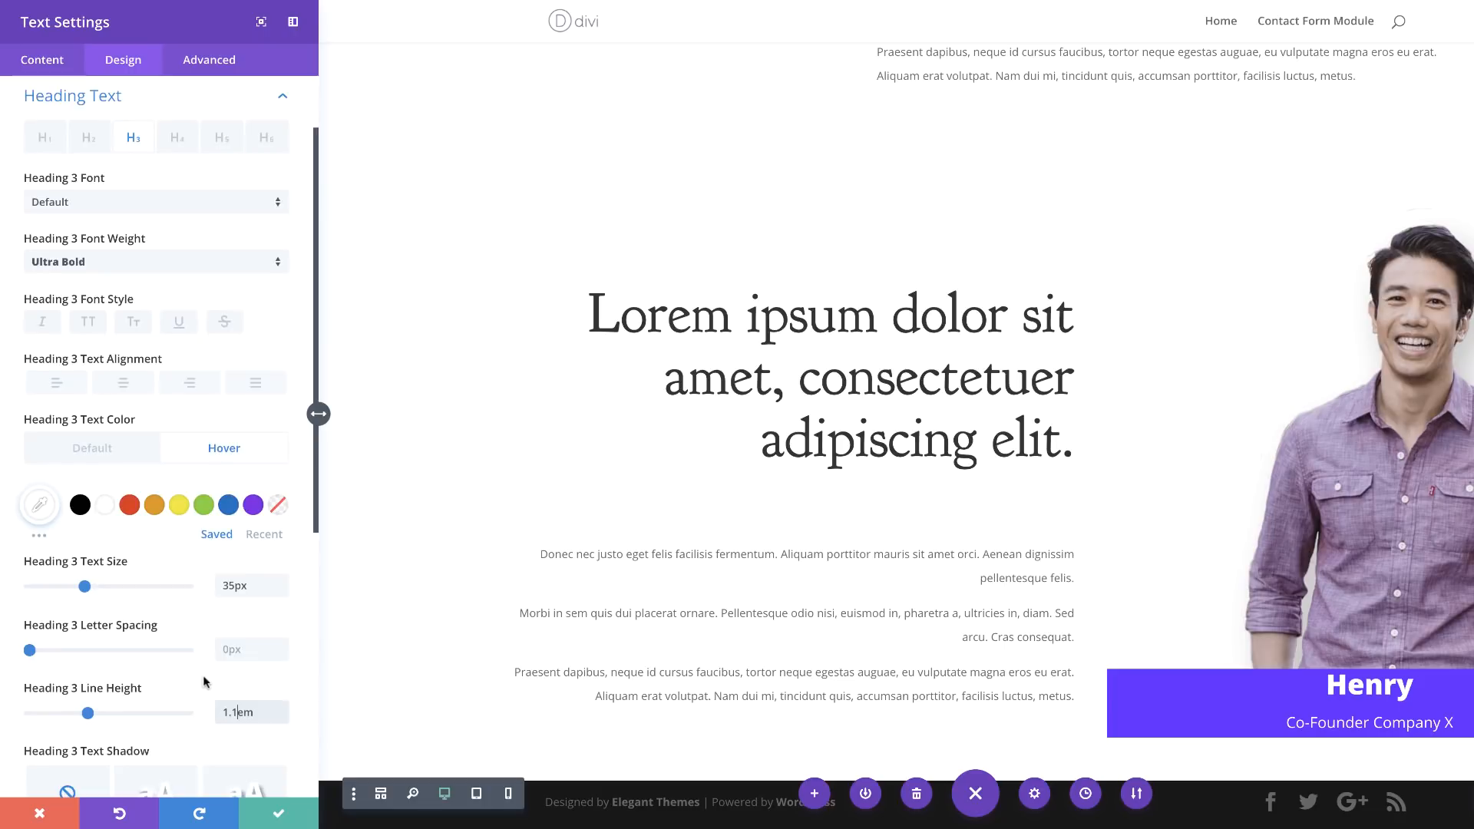
# Give the Text module a custom margin of -80px top and linked 50px left and right
pyautogui.scroll(-6, 204, 678)
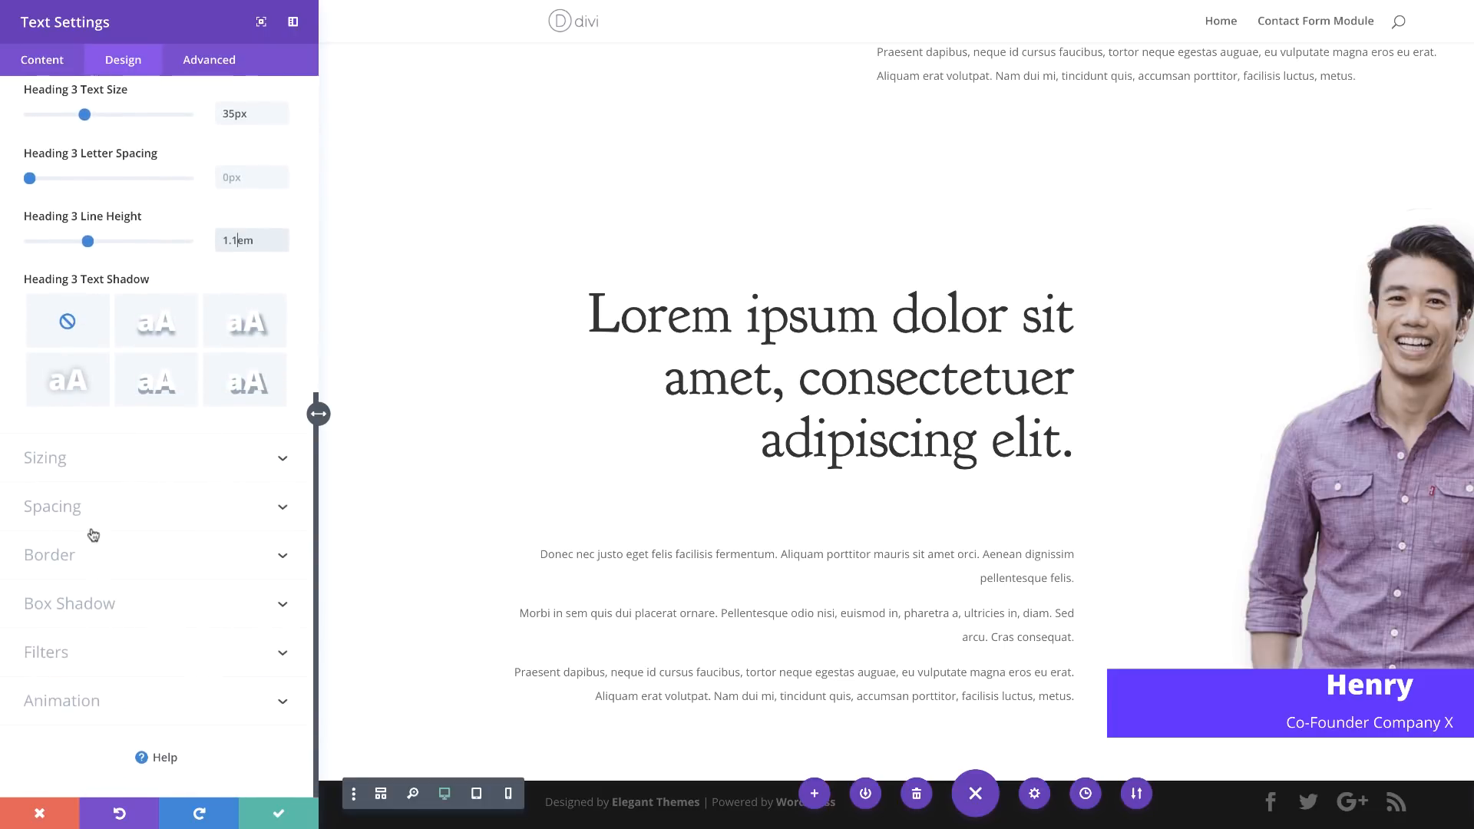
pyautogui.click(85, 507)
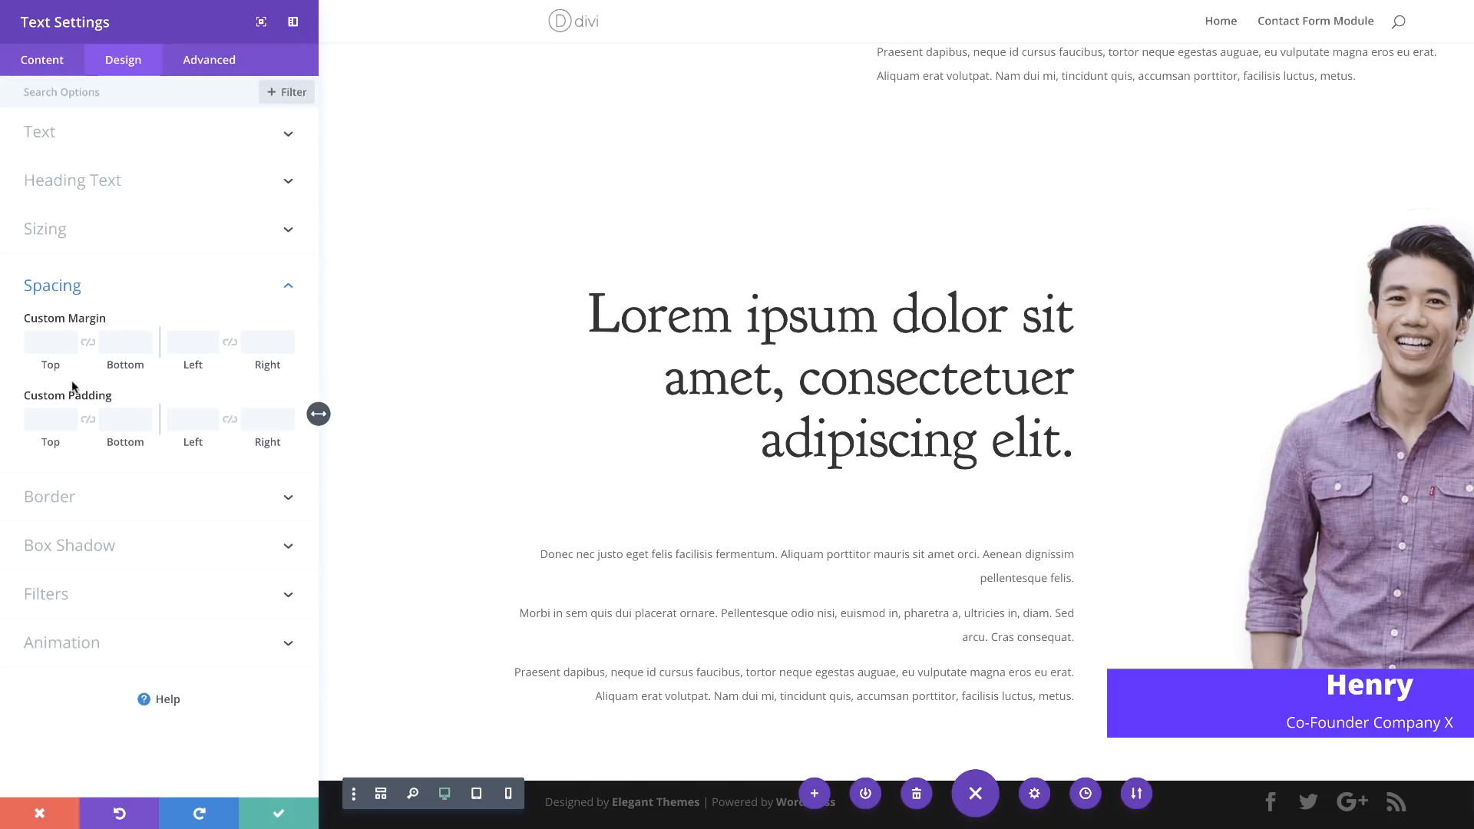
pyautogui.click(31, 340)
pyautogui.write('-80px')
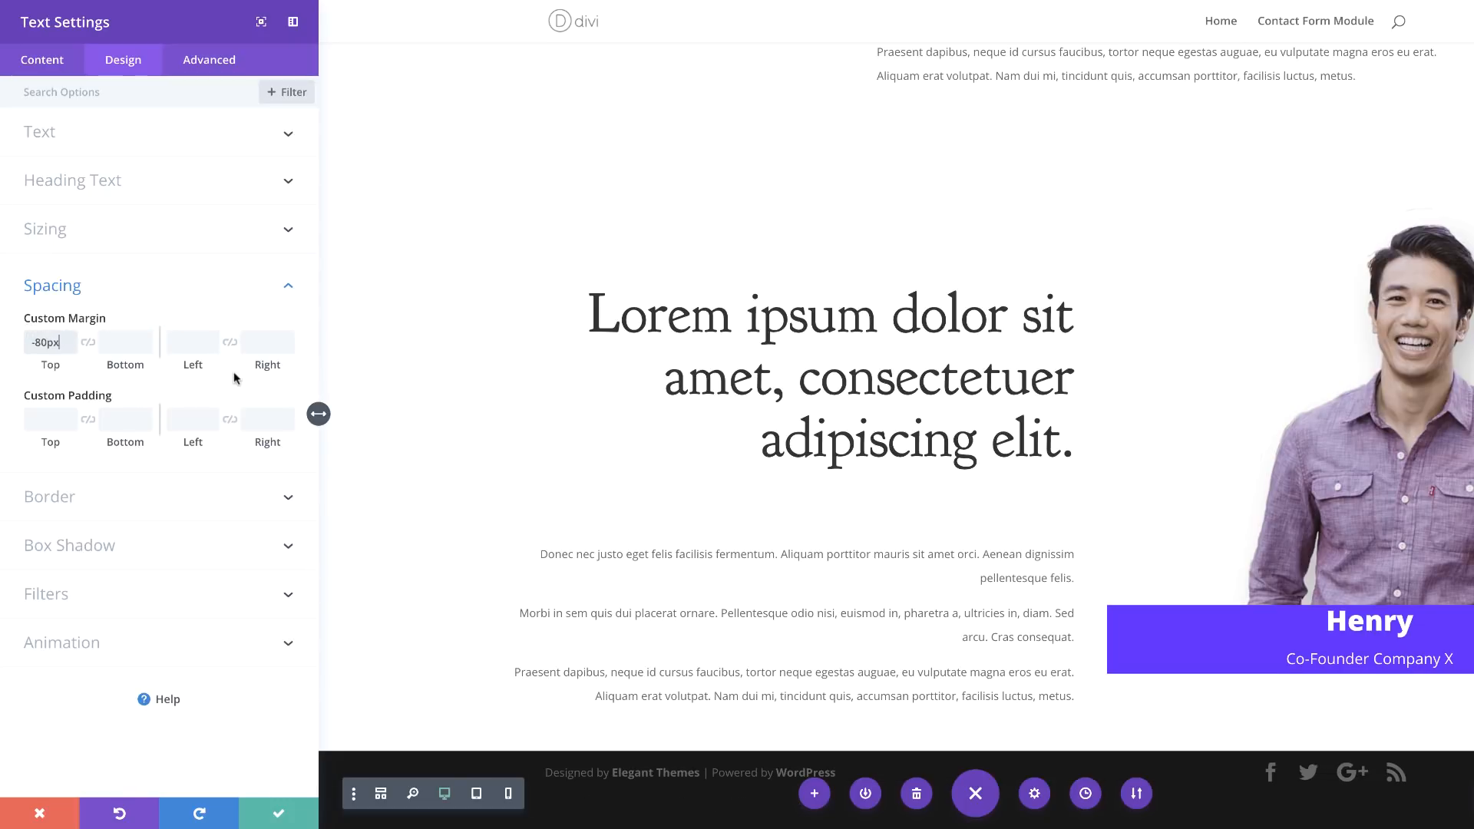
pyautogui.click(210, 343)
pyautogui.write('50px')
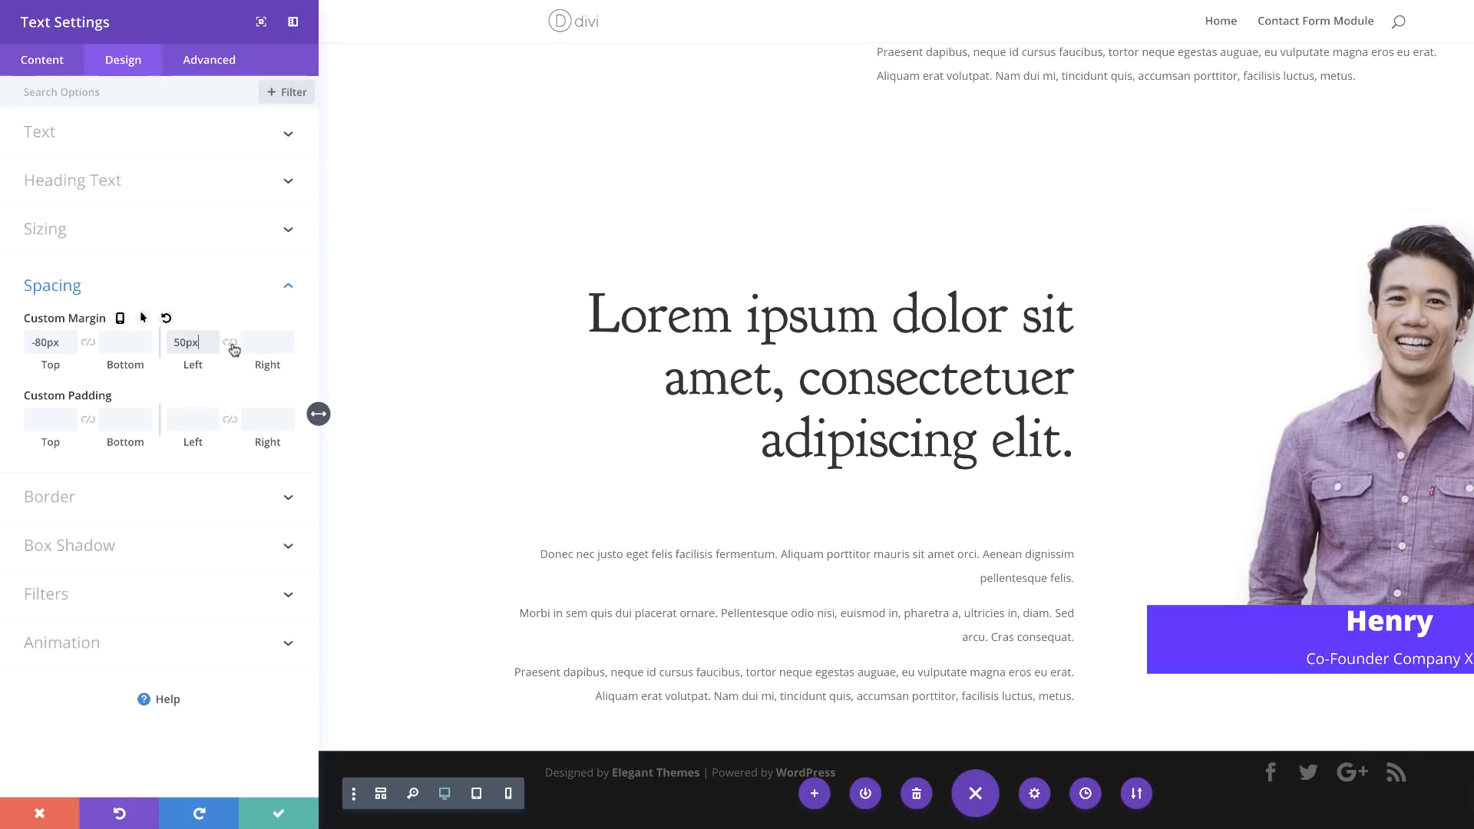
pyautogui.click(232, 347)
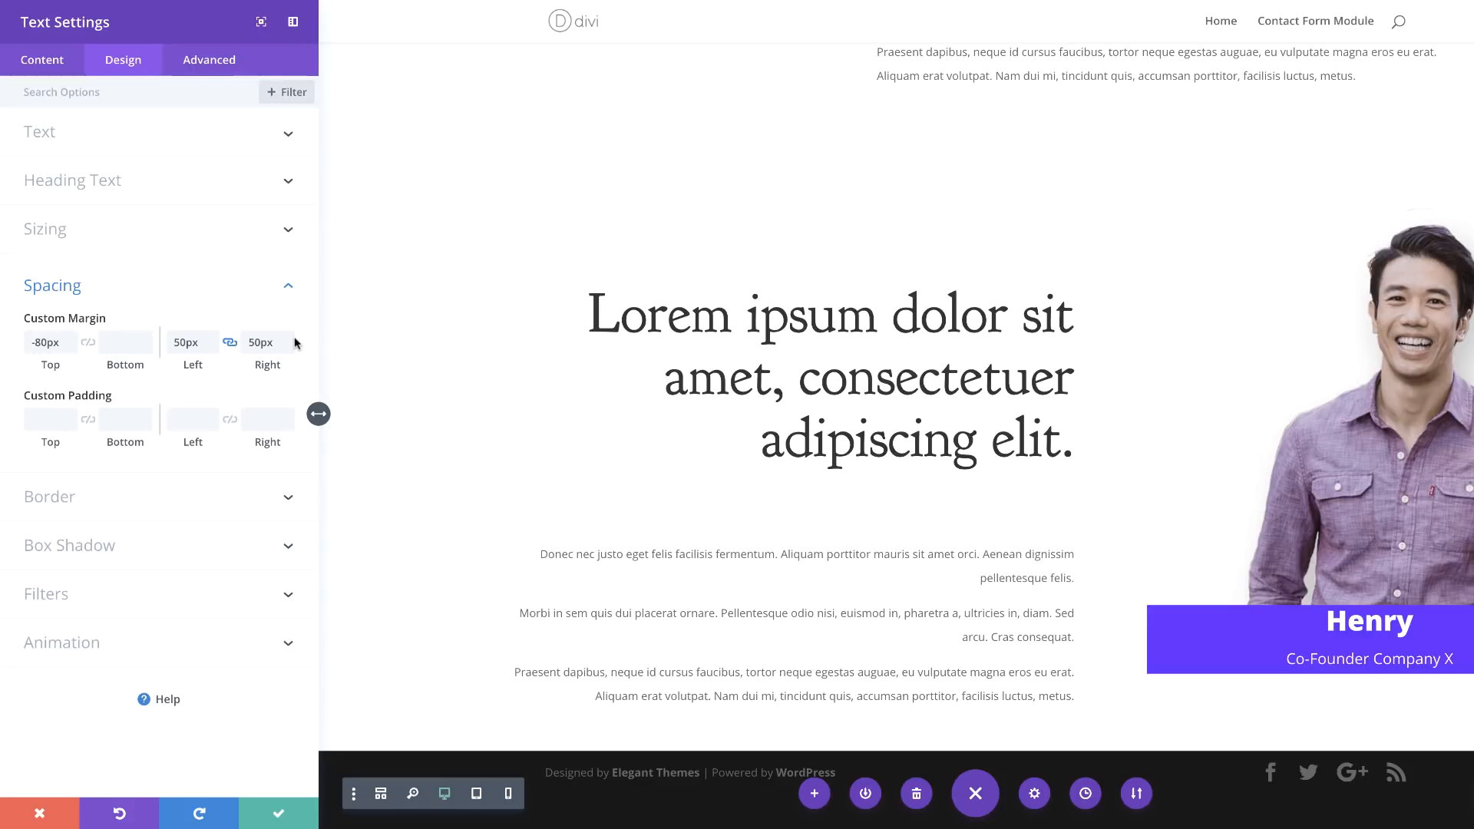
# Set the Text module's custom padding to 40px top and 60px bottom
pyautogui.click(49, 420)
pyautogui.write('40')
pyautogui.press('Tab')
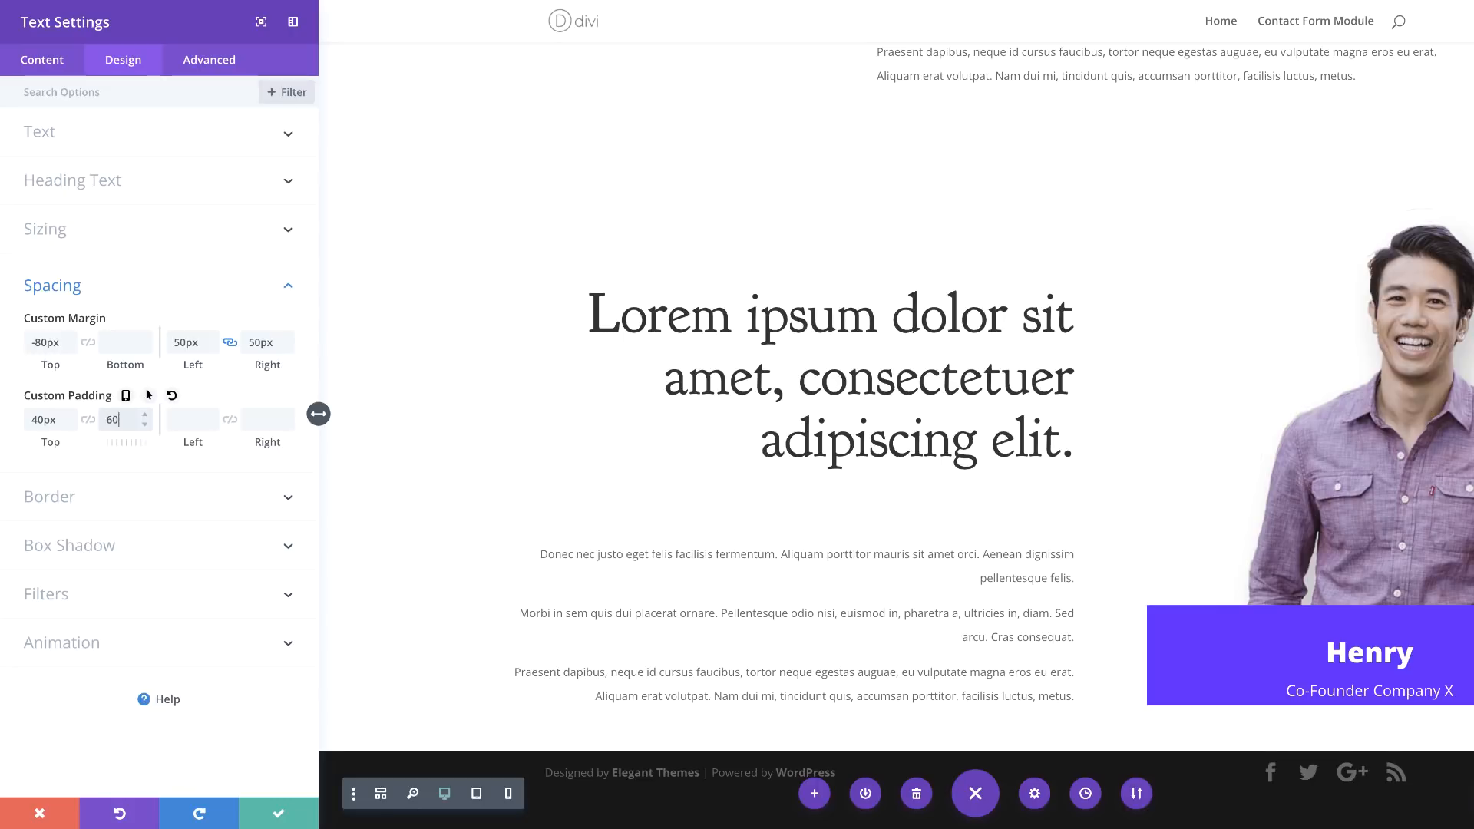
pyautogui.write('60')
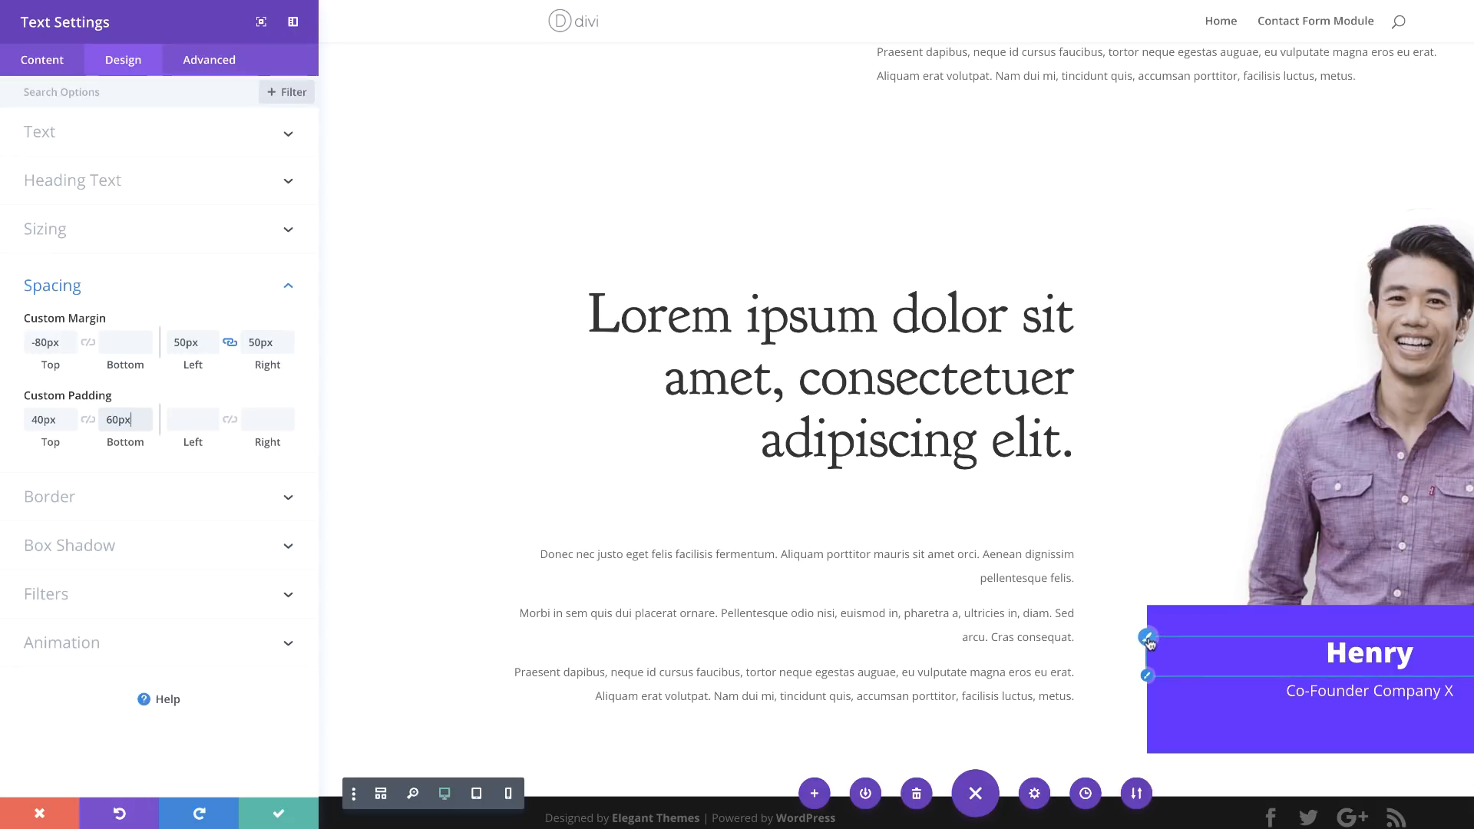
# Display the module's Heading 3 text in all uppercase
pyautogui.click(1148, 642)
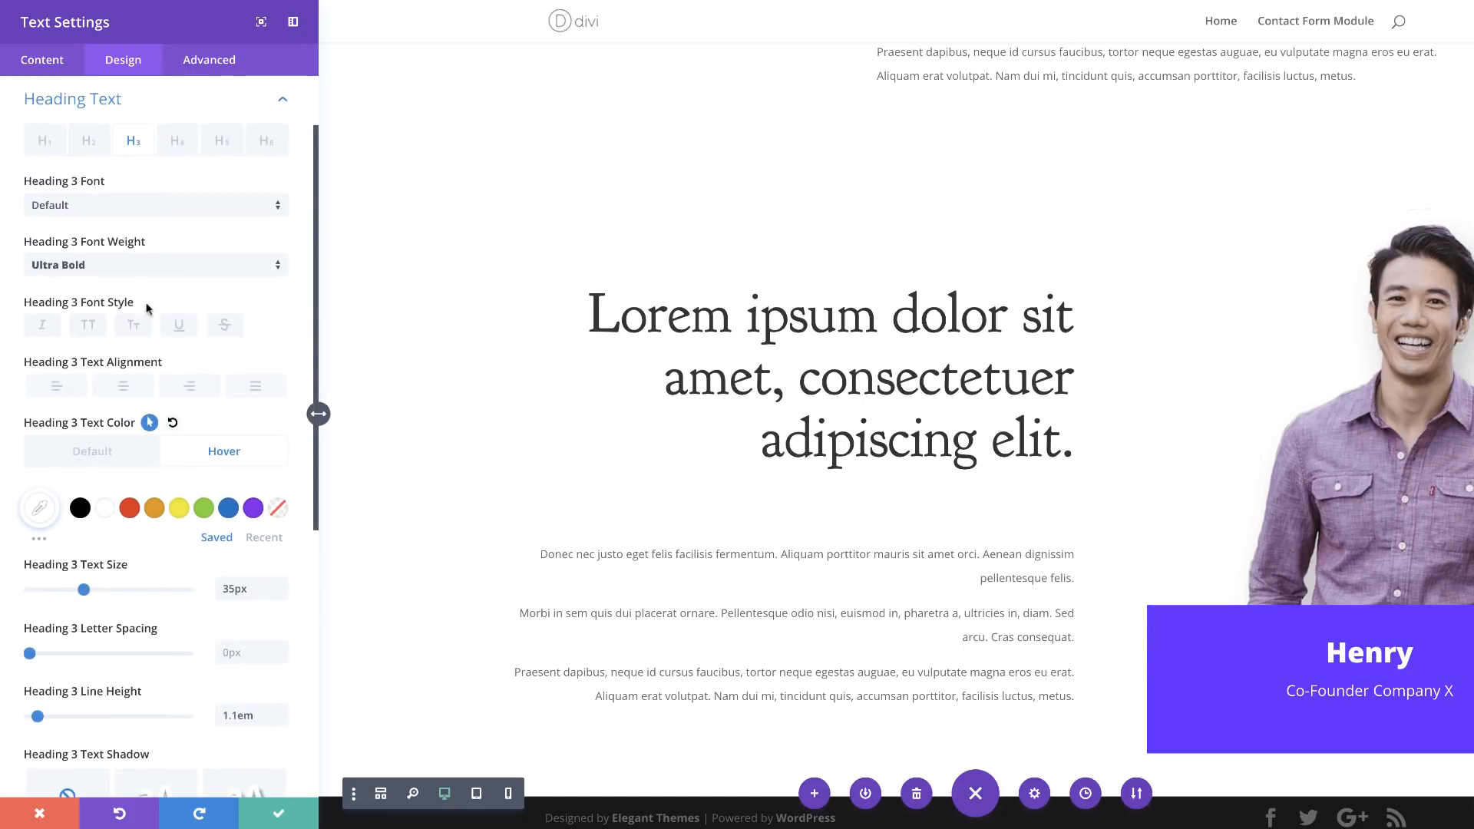
pyautogui.click(88, 327)
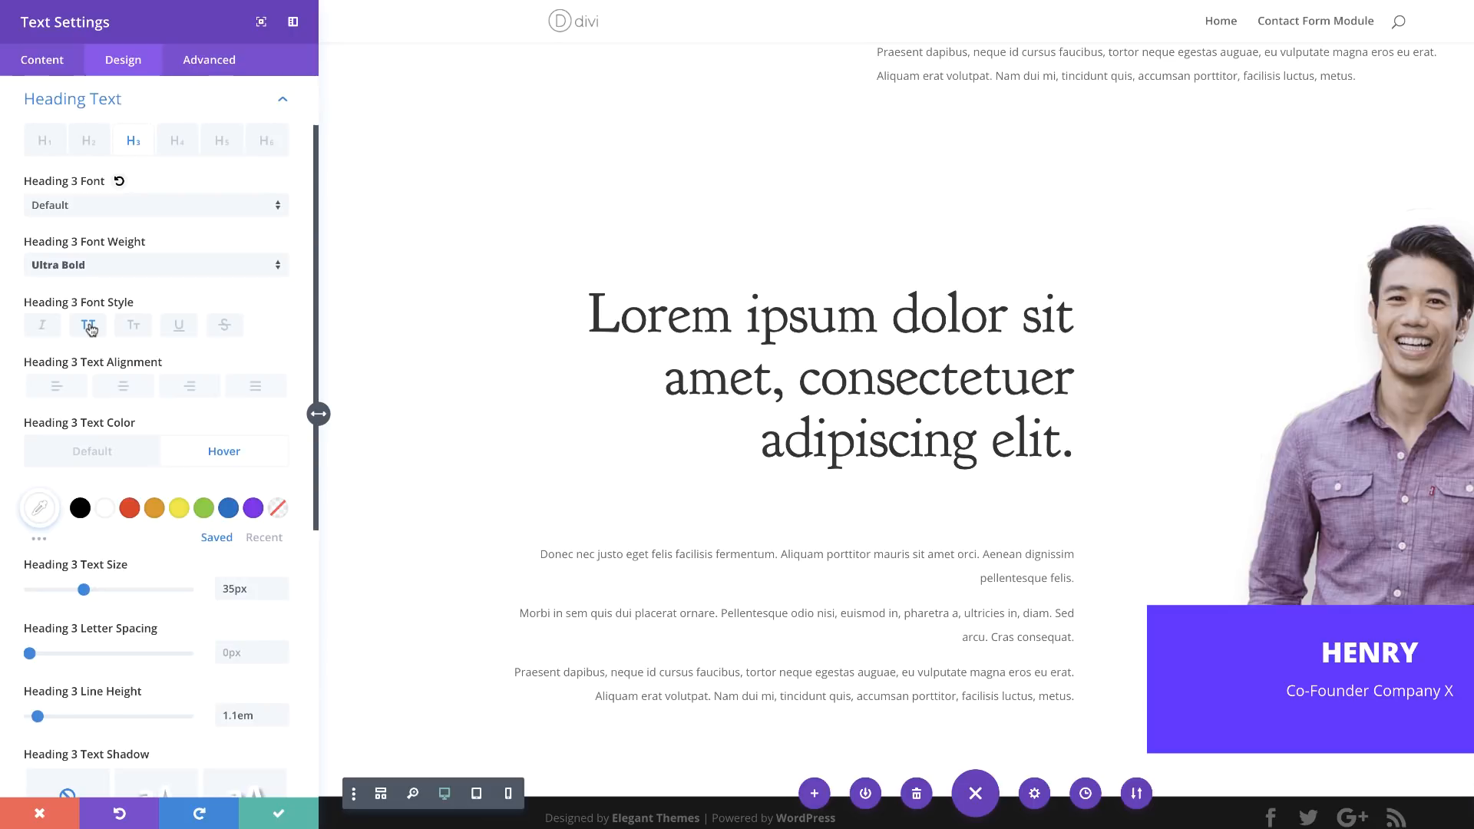
# Add the first box shadow preset to the Text module, with -1000px horizontal and -420px vertical position
pyautogui.scroll(-5, 277, 673)
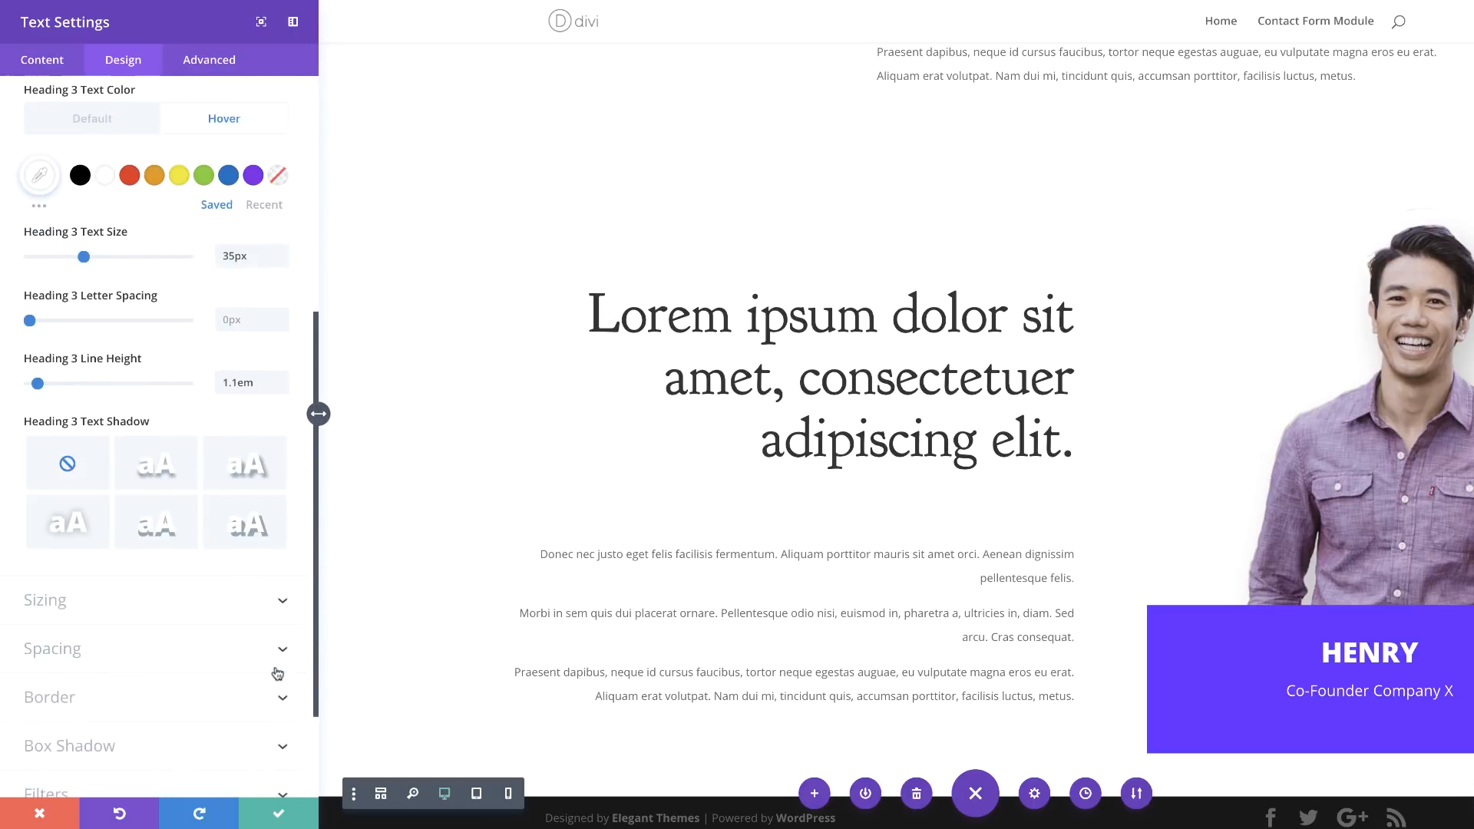
pyautogui.scroll(-2, 277, 673)
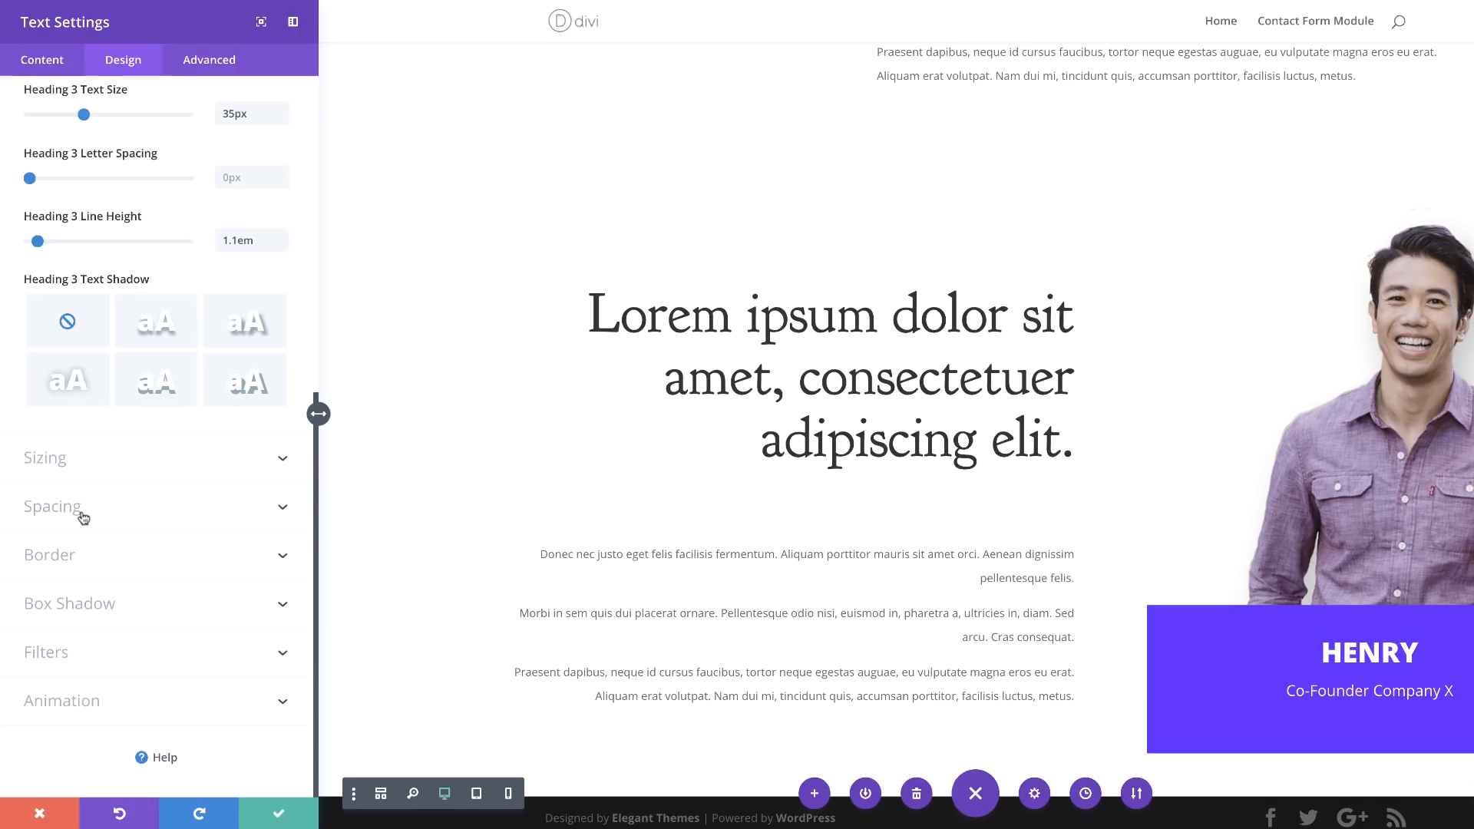
pyautogui.click(118, 610)
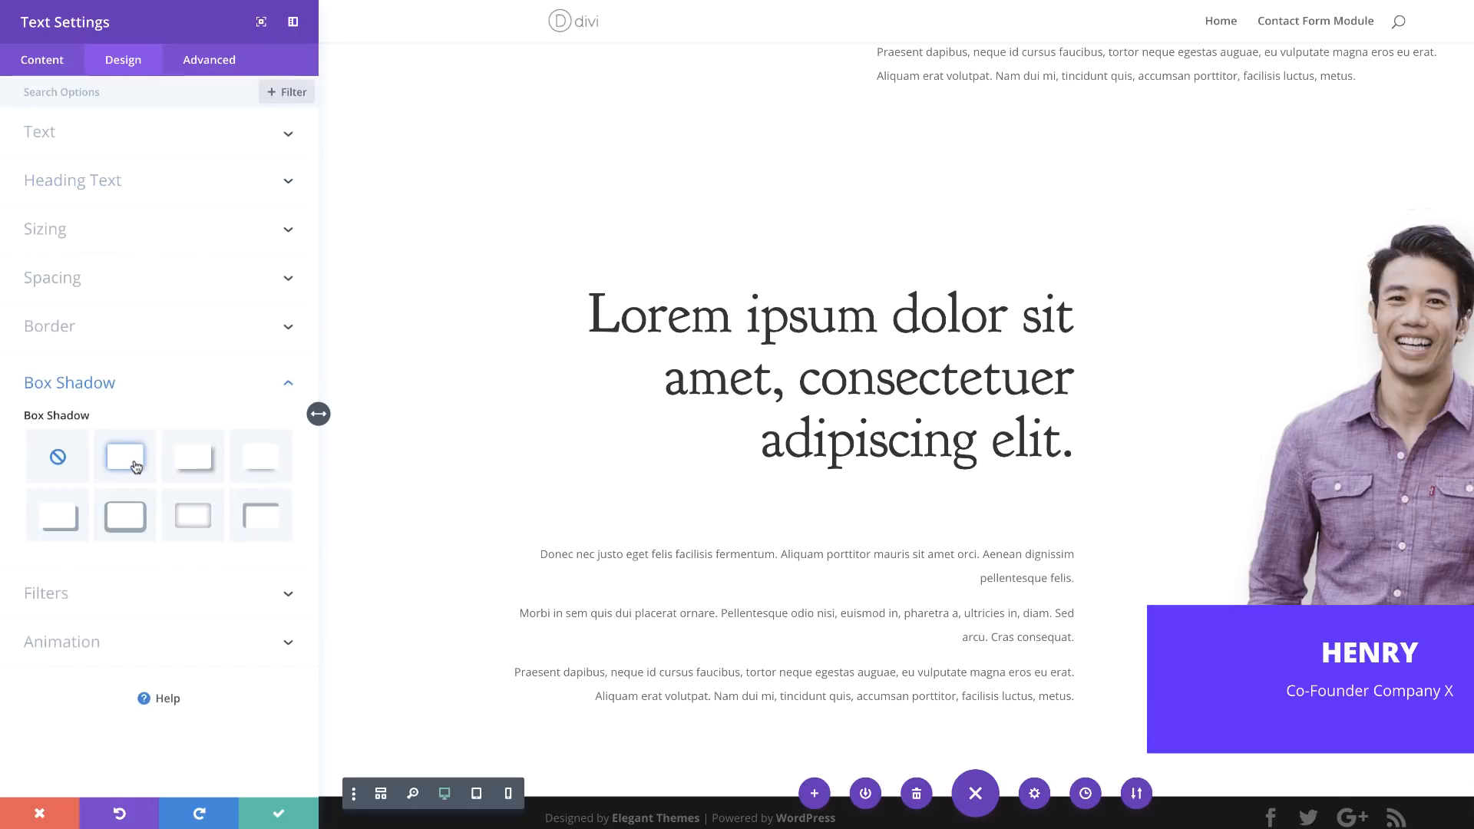
pyautogui.click(135, 464)
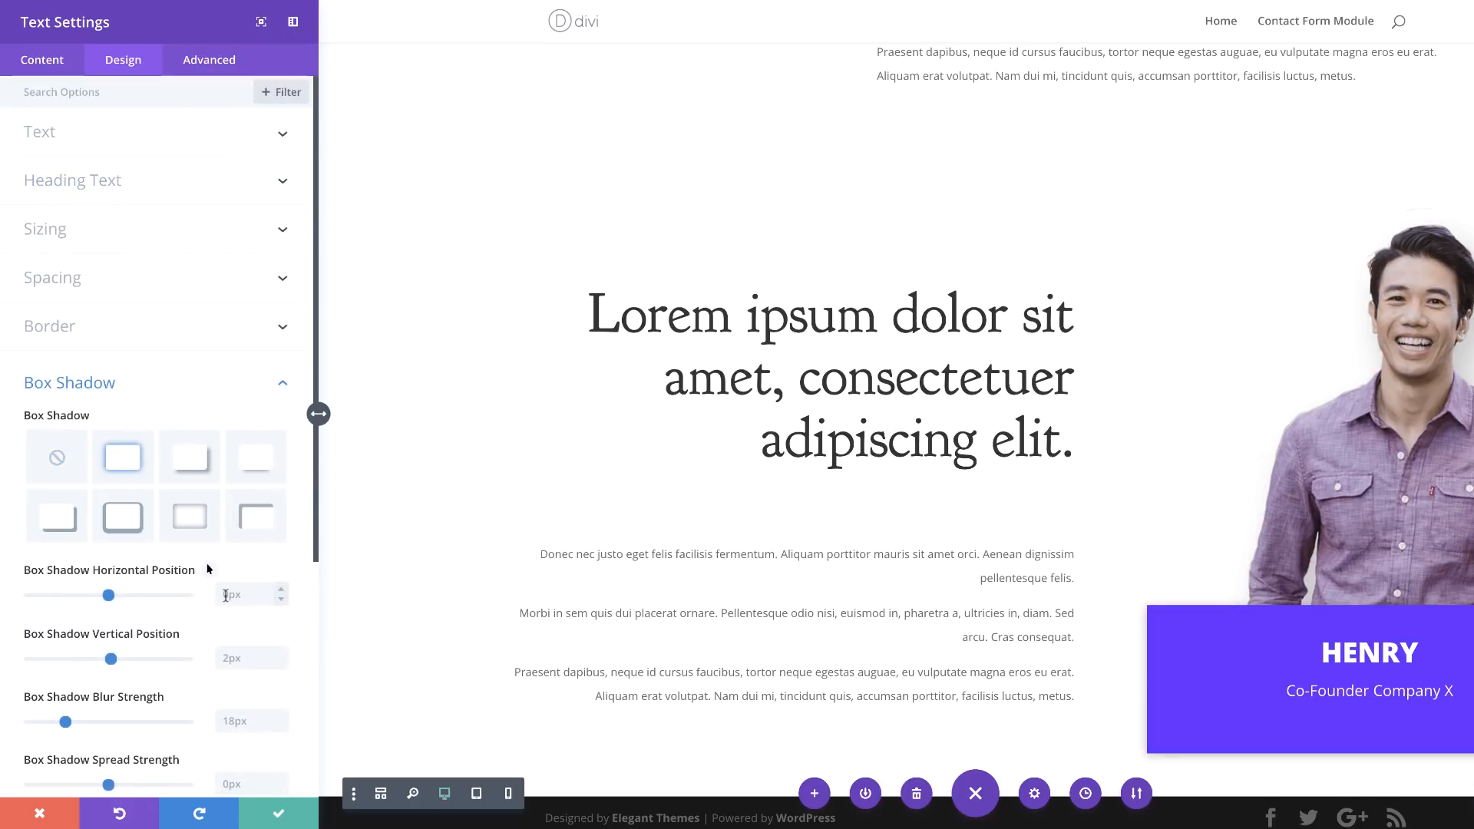
pyautogui.click(225, 595)
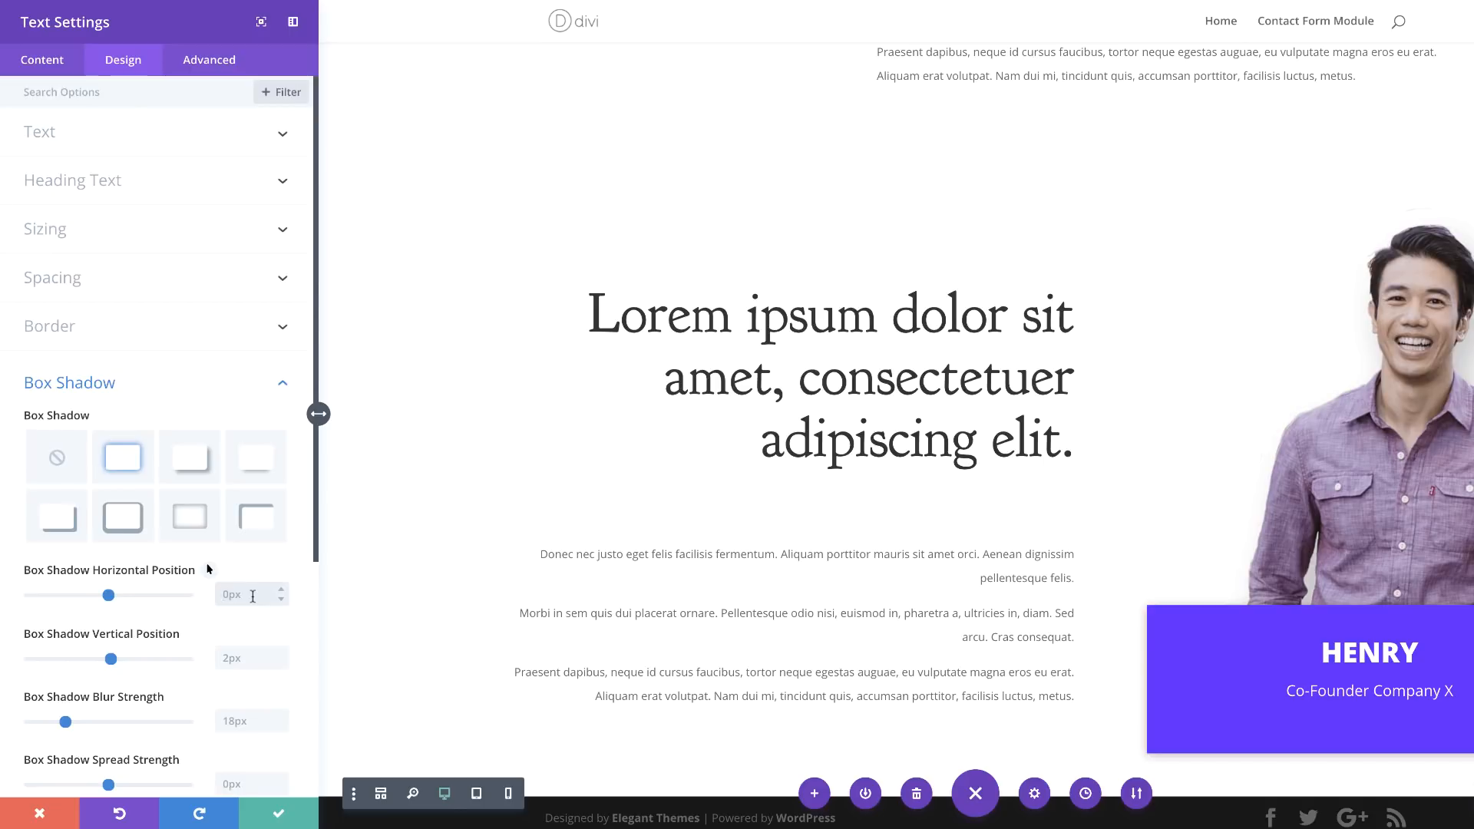
pyautogui.write('-100')
pyautogui.click(236, 662)
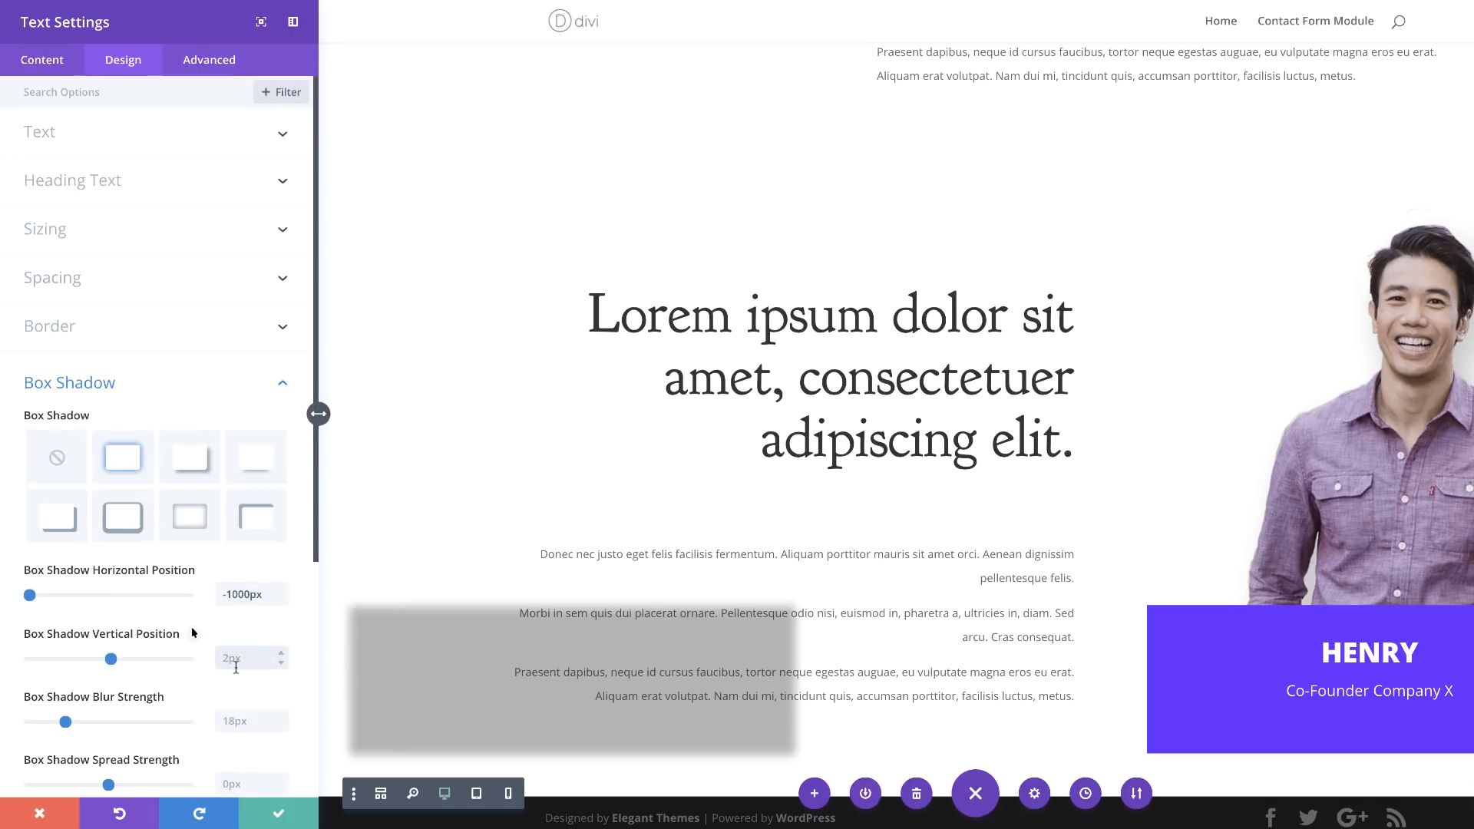
pyautogui.write('-420')
# Set the box shadow's blur strength to 0px and its spread strength to 250px
pyautogui.click(243, 721)
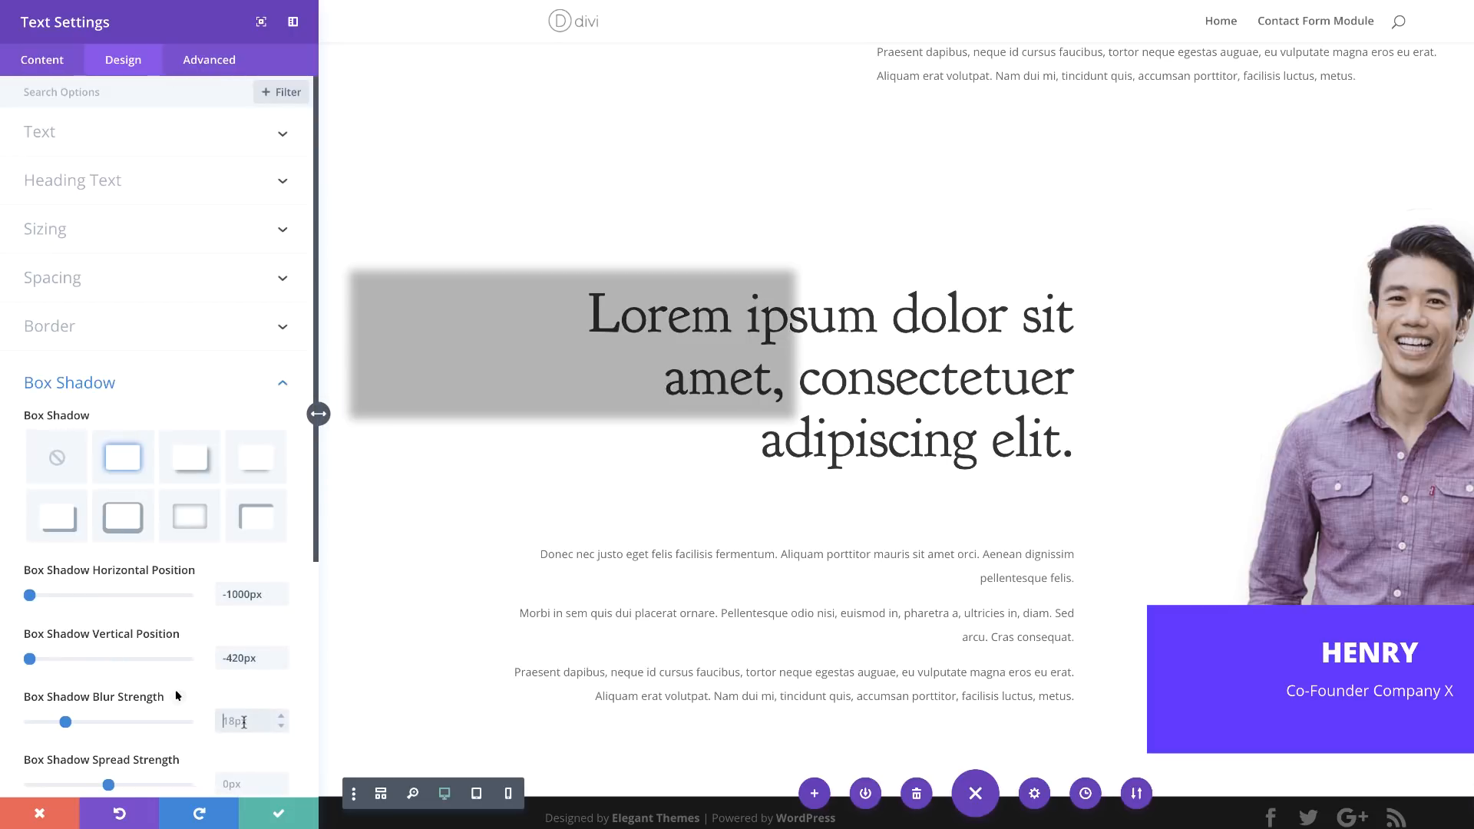
pyautogui.write('0')
pyautogui.scroll(-2, 114, 685)
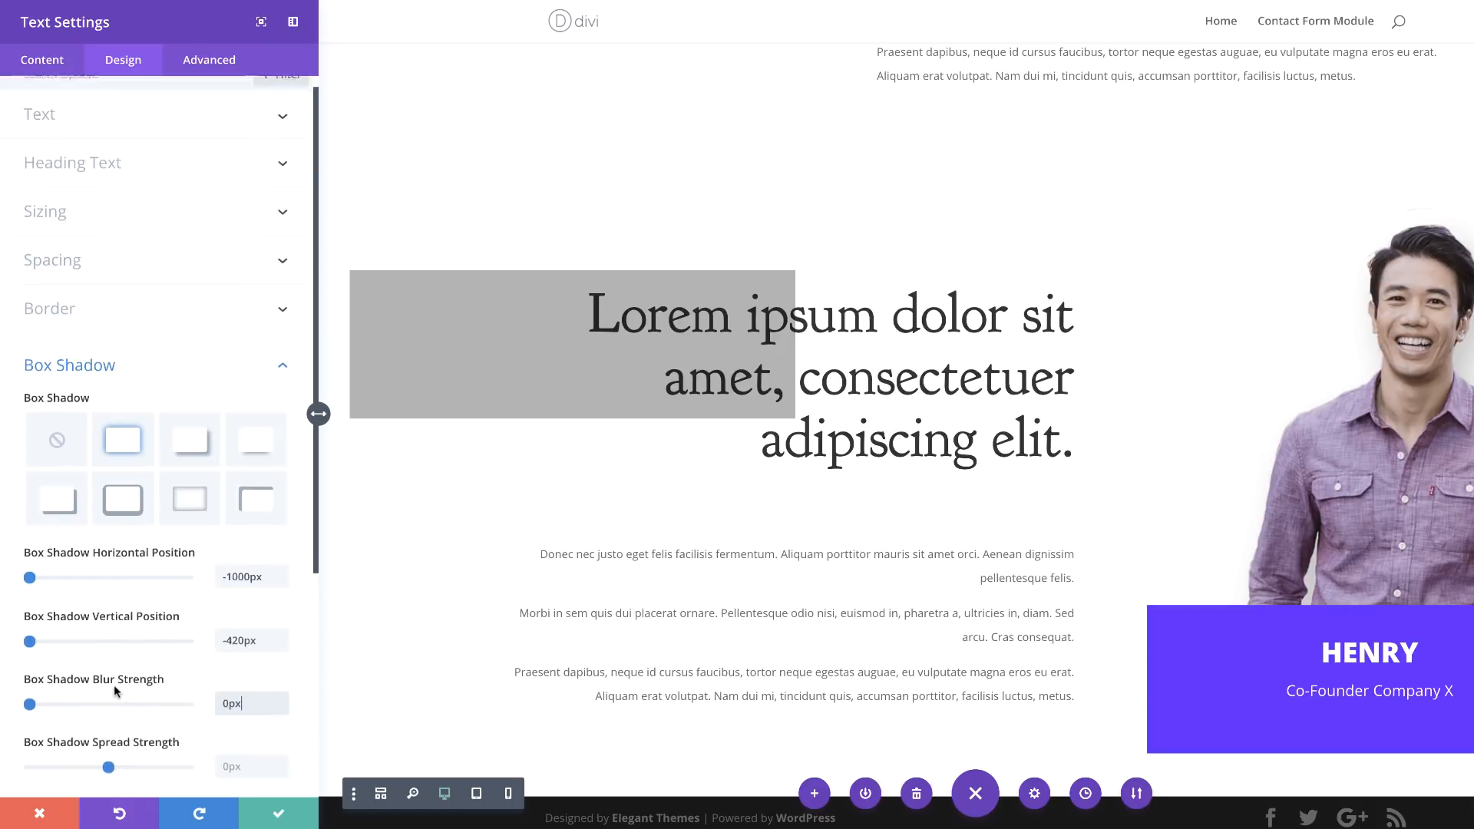
pyautogui.click(232, 661)
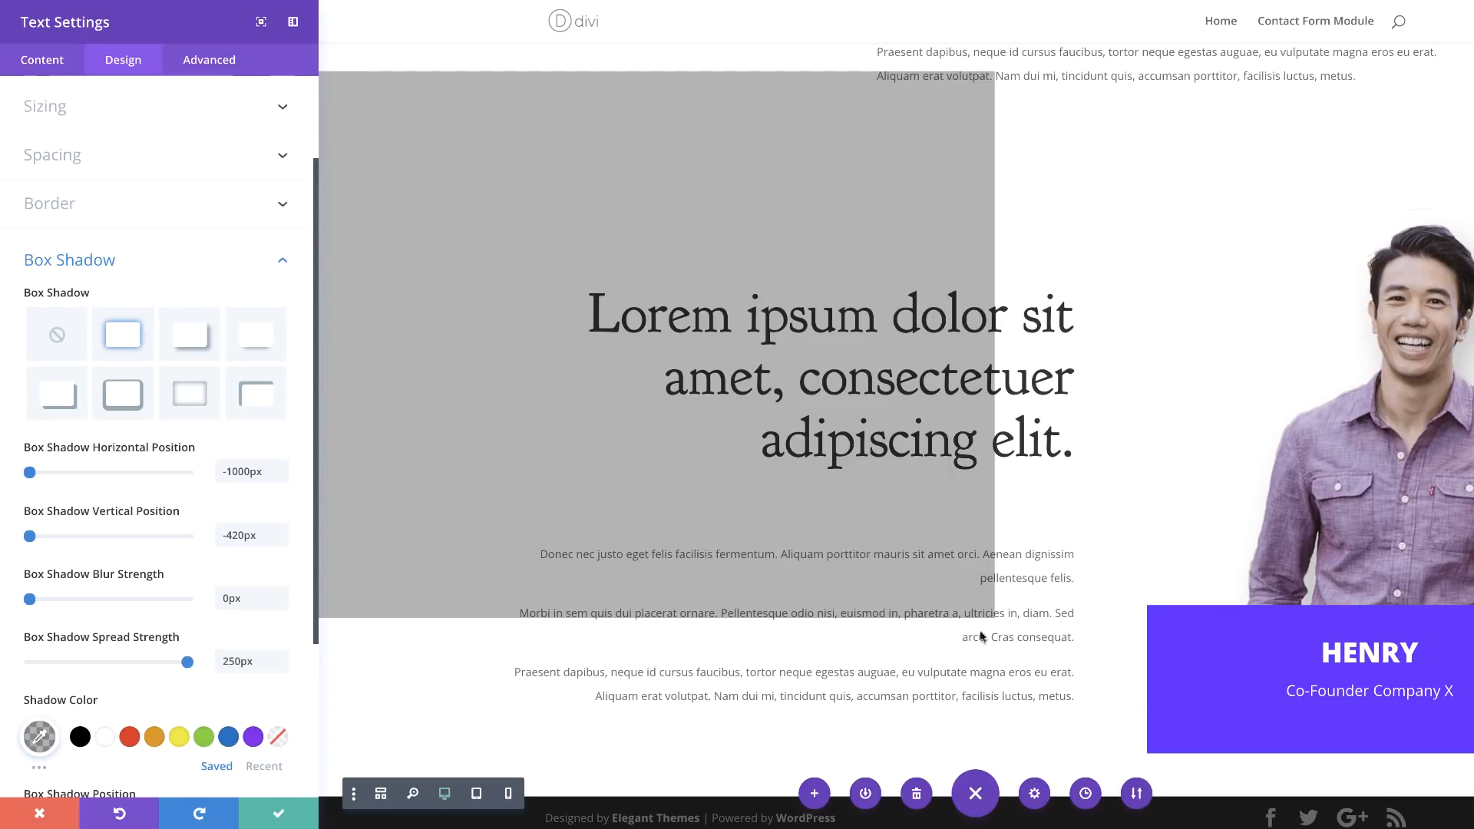
# Set the Text module's box shadow color to rgba(175,175,175,0.13)
pyautogui.click(39, 739)
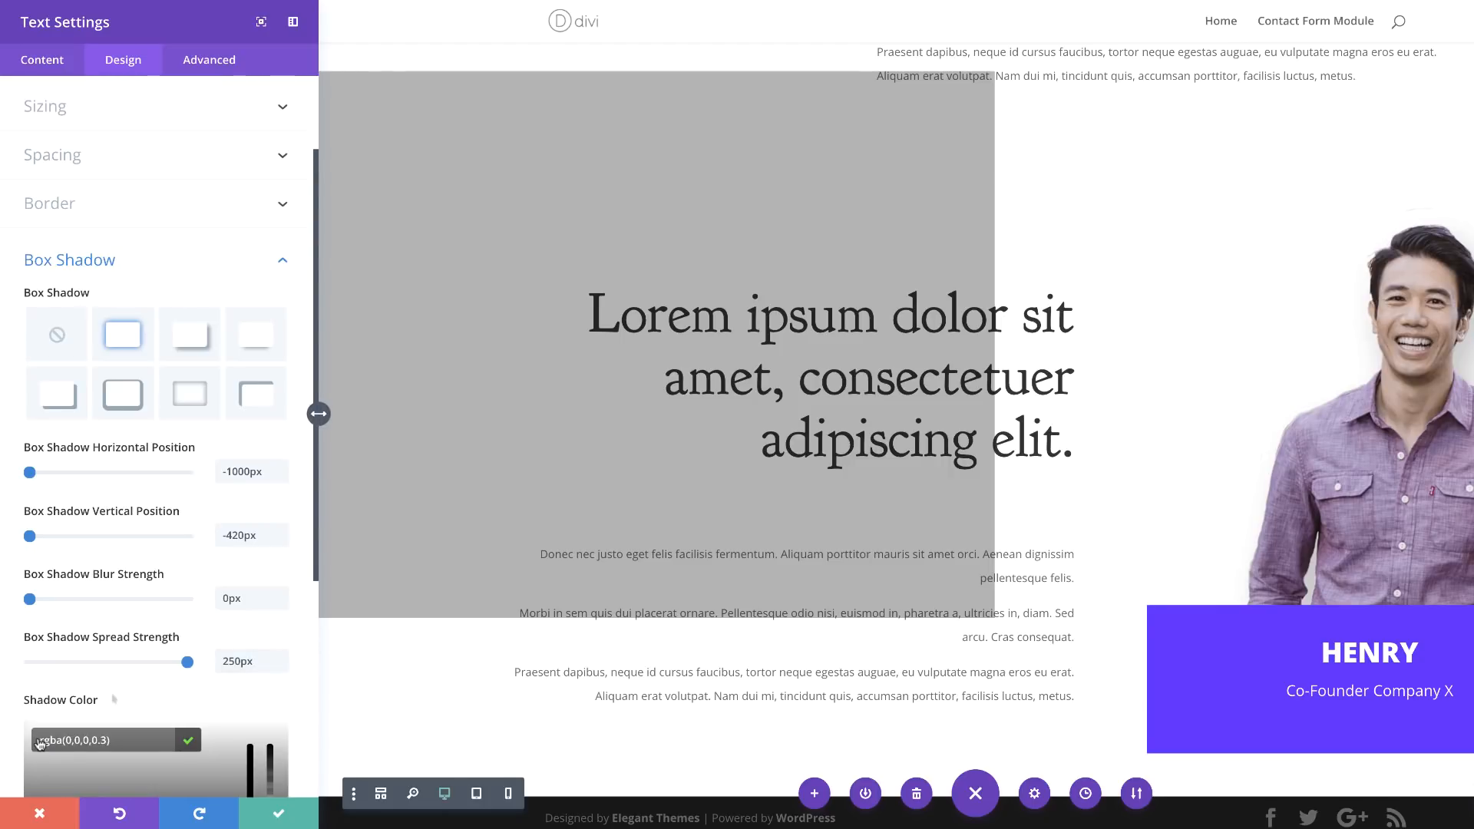
pyautogui.scroll(-5, 146, 745)
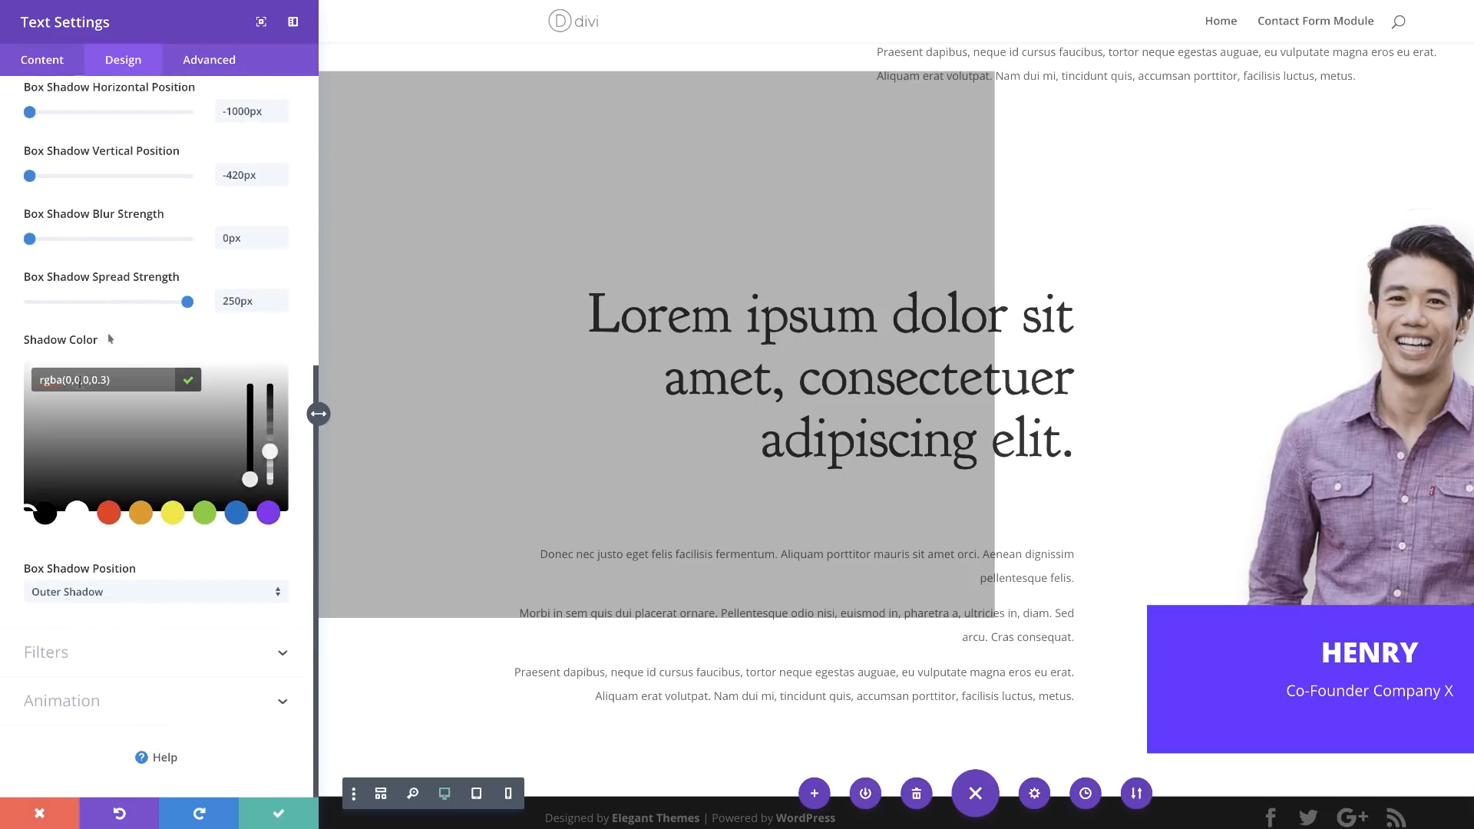
pyautogui.click(99, 427)
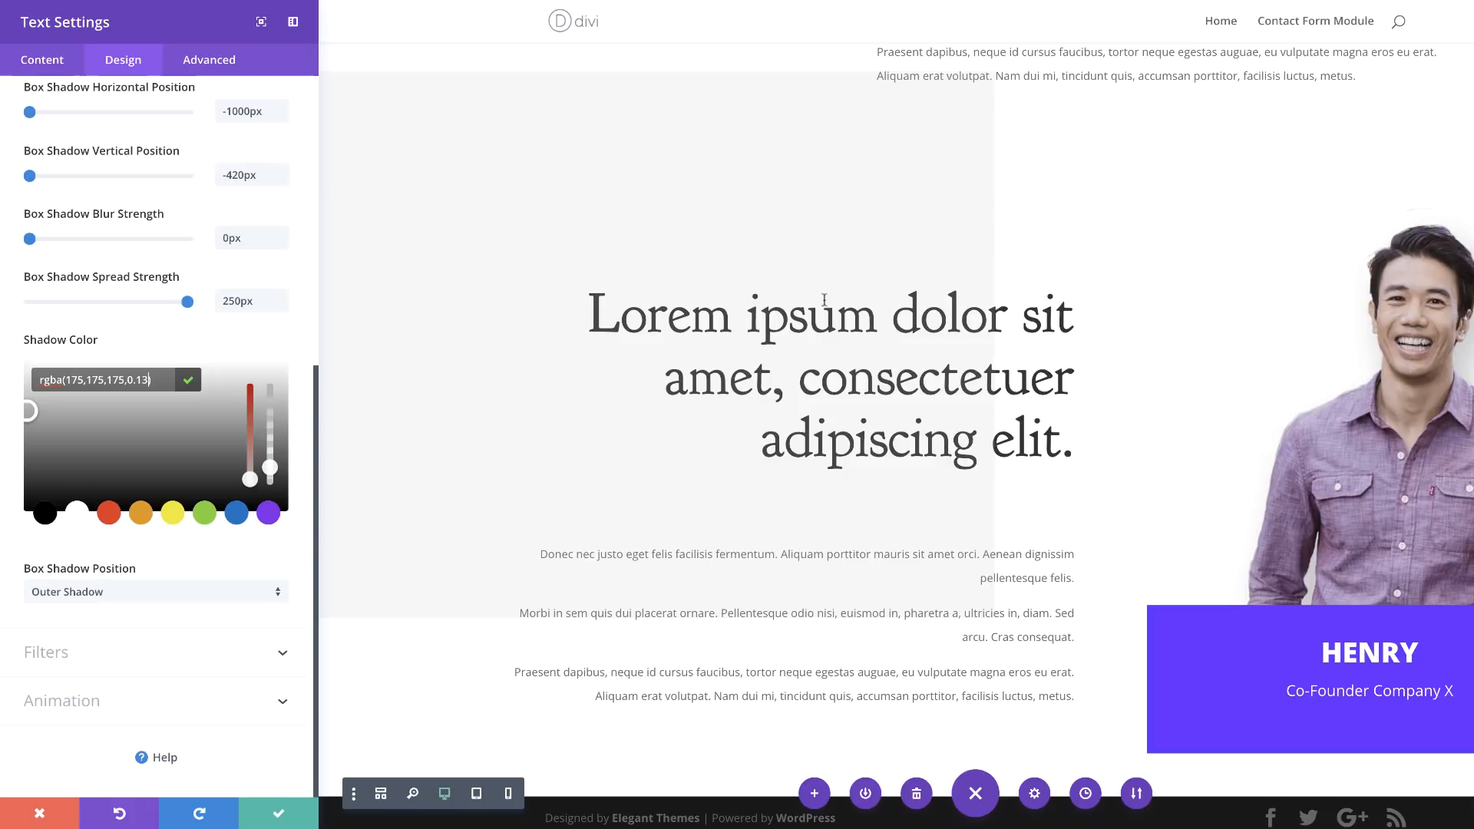
# Enable hover values for the box shadow and set its hover position to -73px horizontal and -49px vertical
pyautogui.scroll(2, 266, 327)
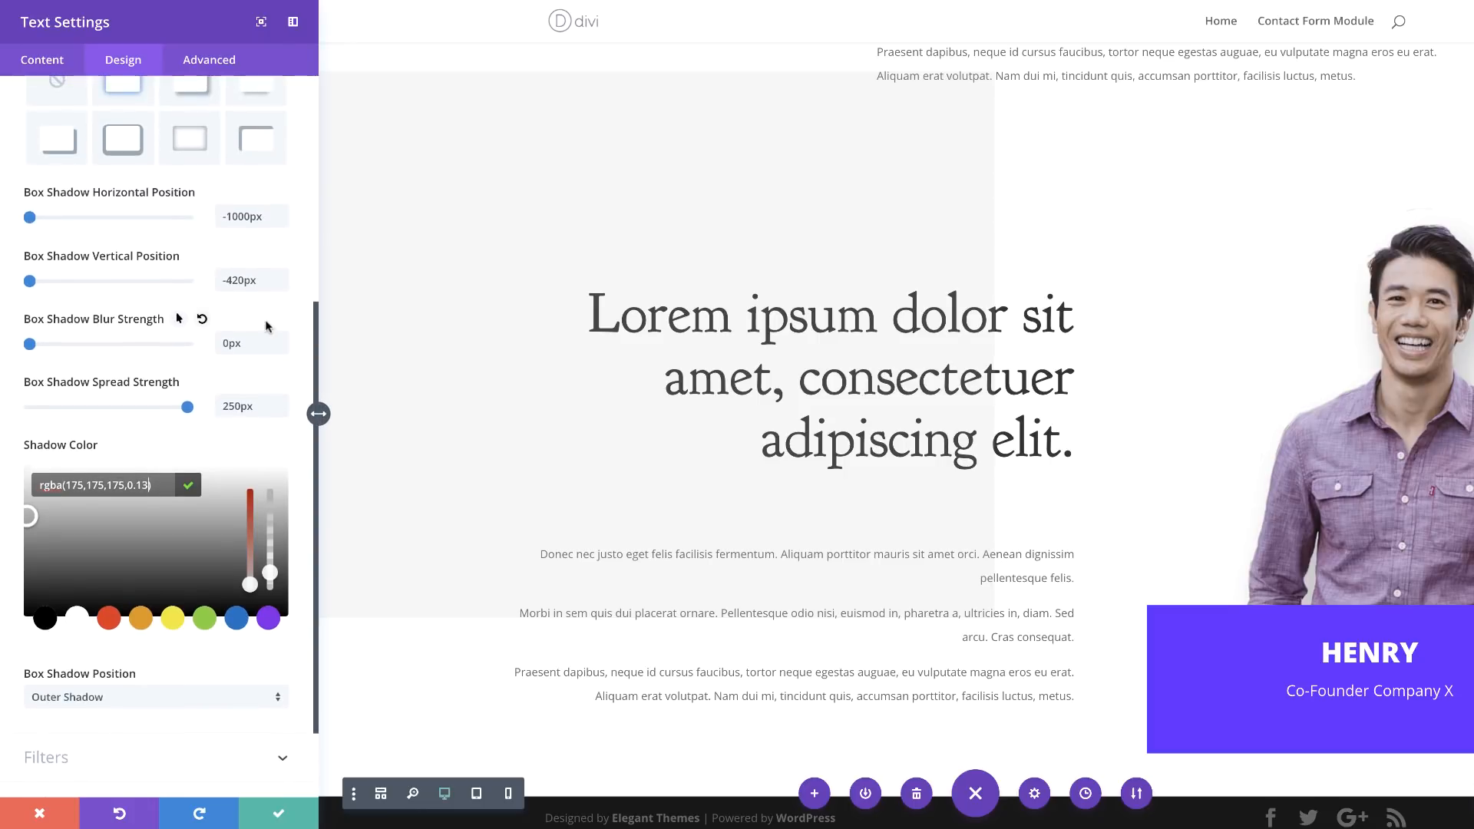
pyautogui.scroll(1, 192, 276)
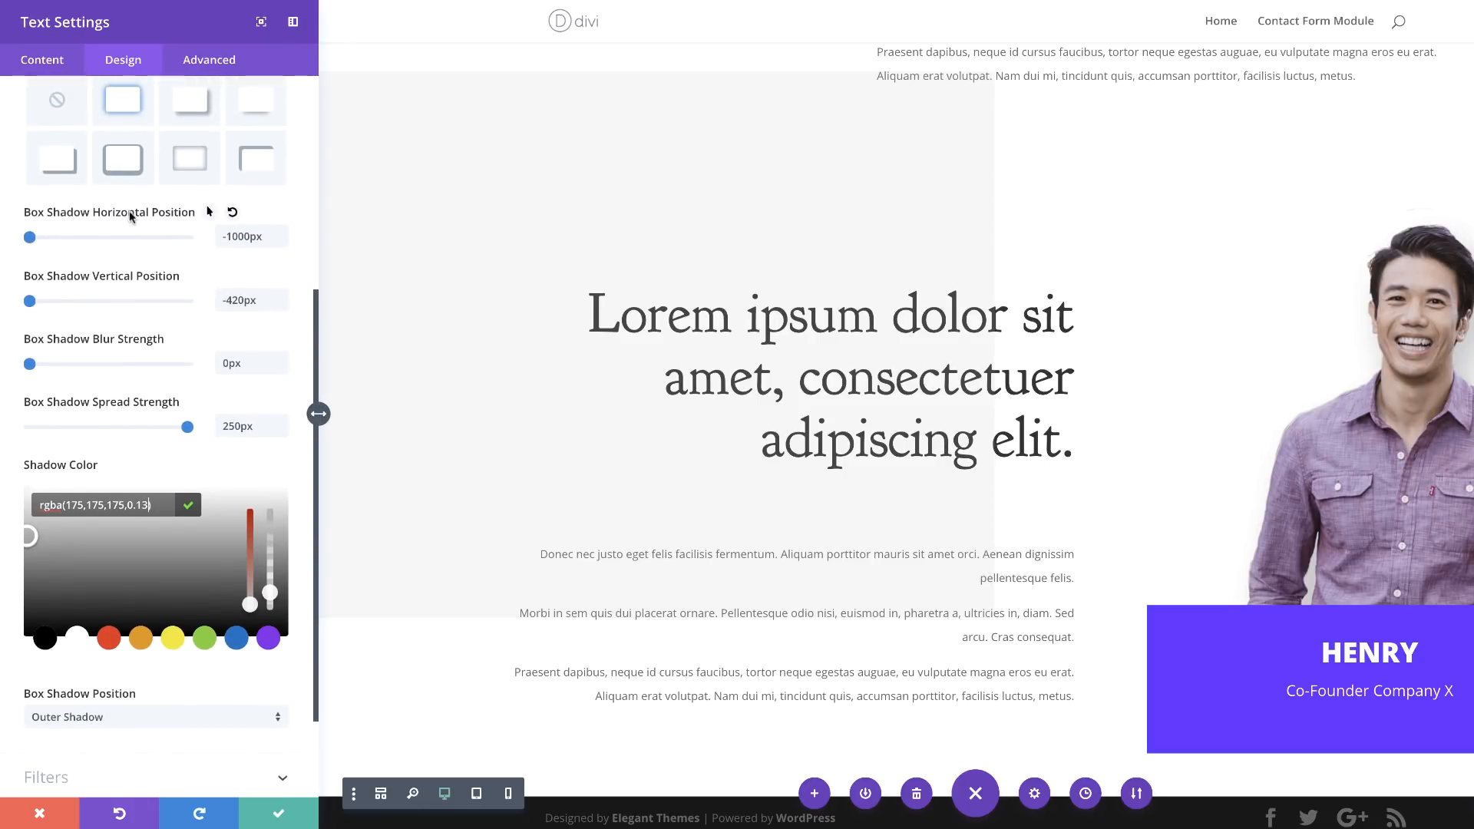
pyautogui.click(210, 213)
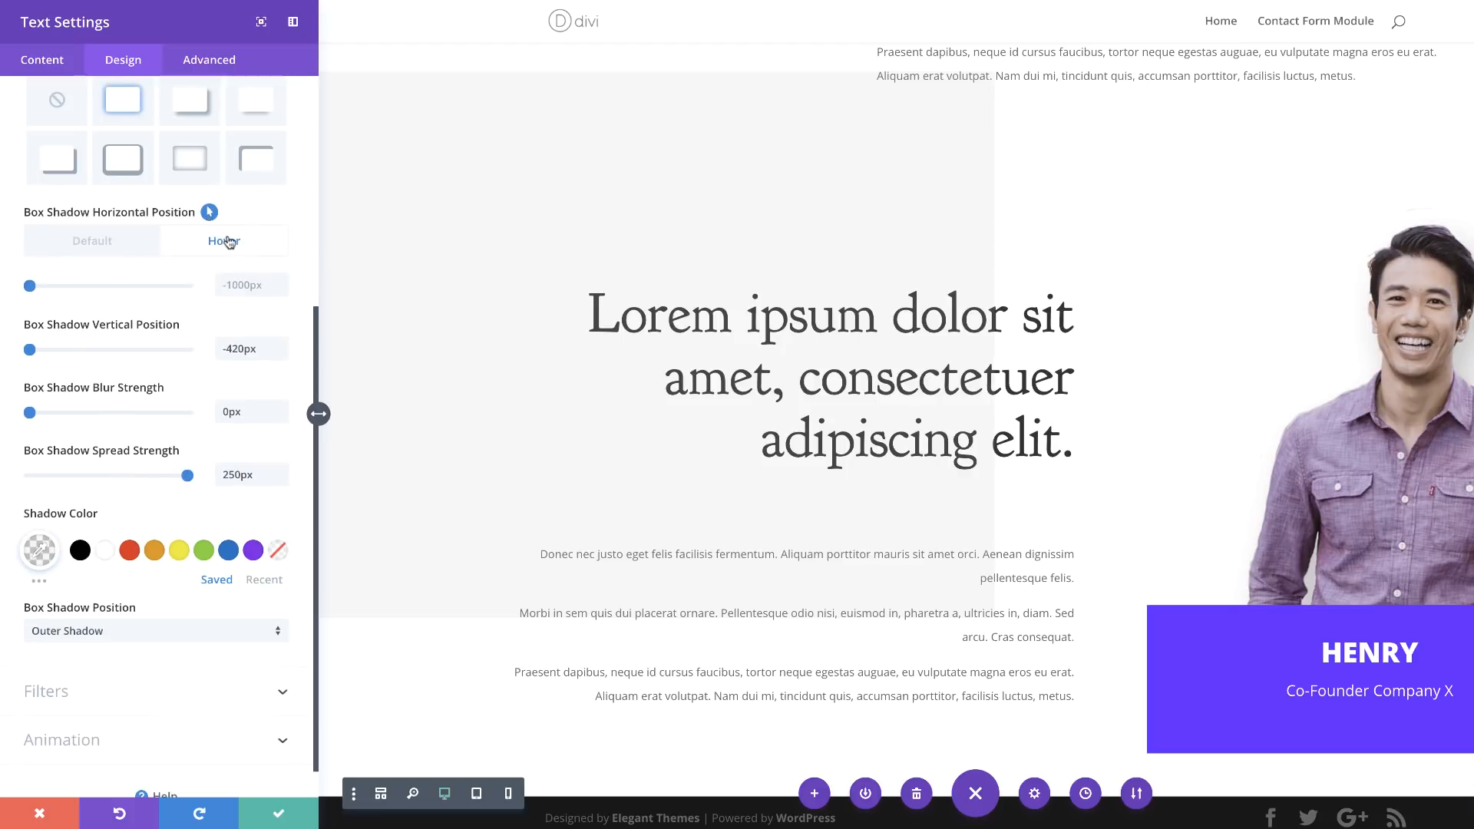
pyautogui.click(258, 286)
pyautogui.write('-73px')
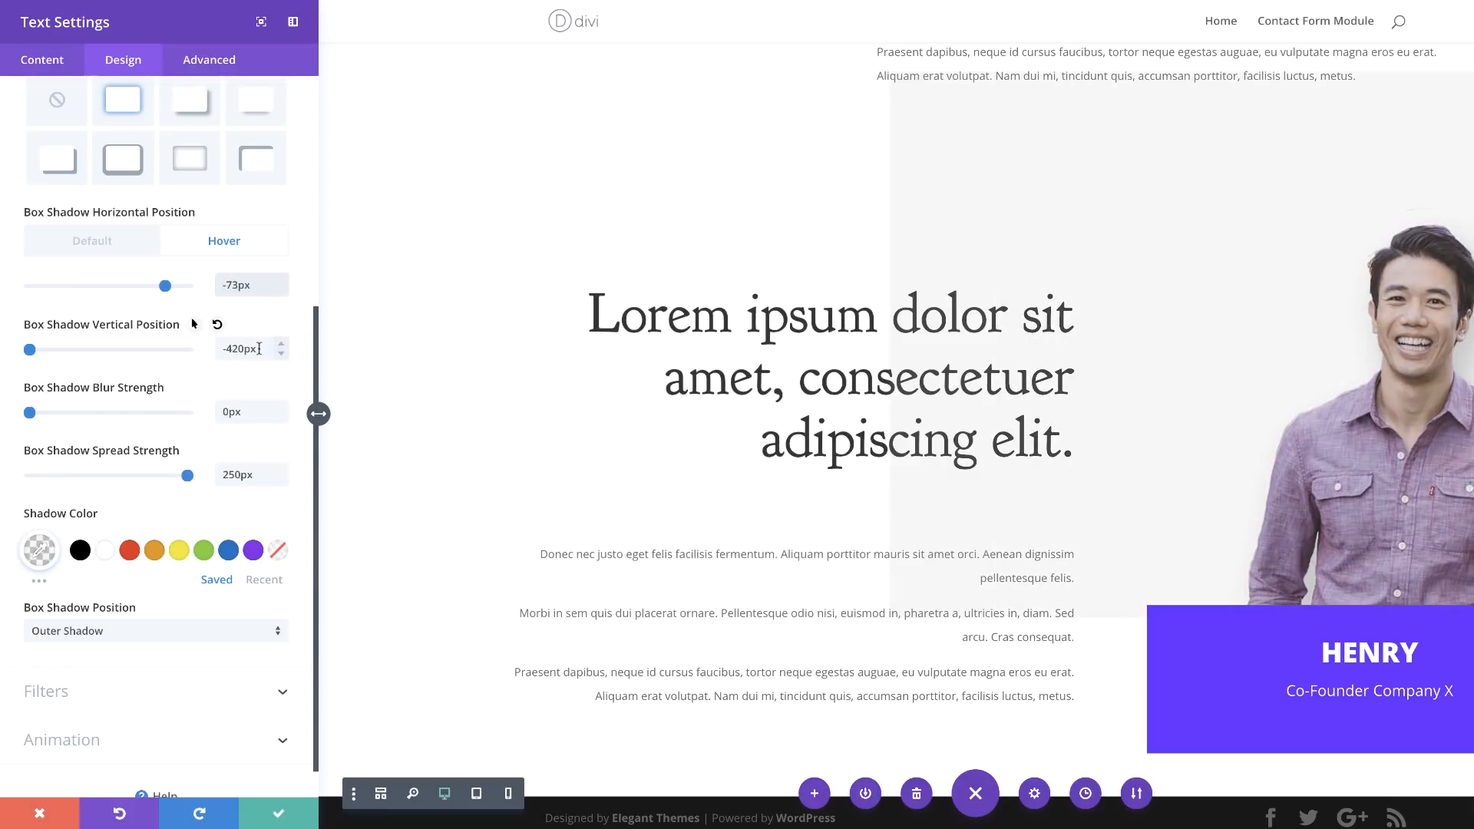
pyautogui.click(258, 349)
pyautogui.write('-49px')
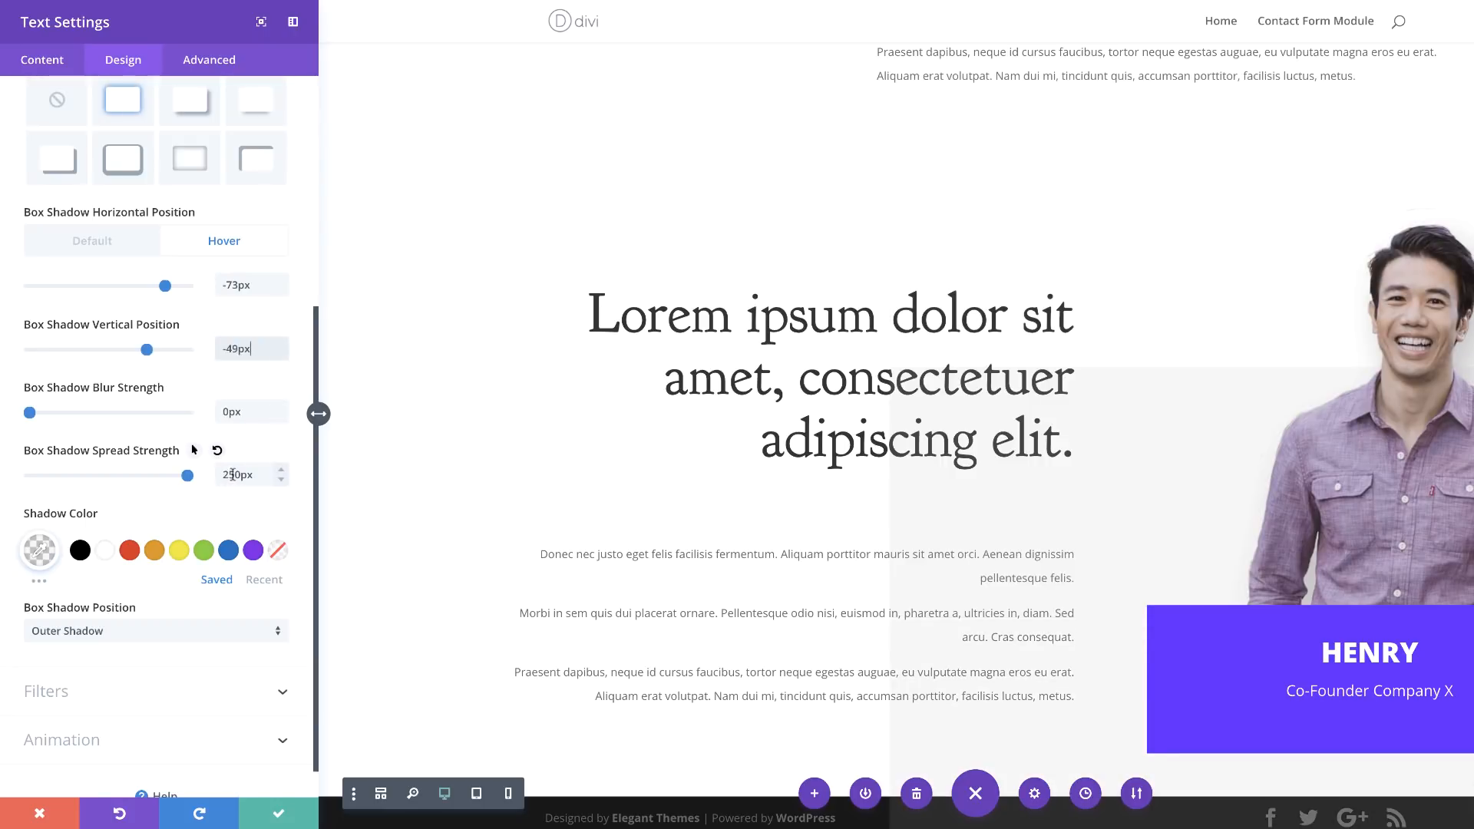
# Set the box shadow's hover spread strength to 10px and its hover color to rgba(12,255,238,0.53)
pyautogui.moveTo(233, 475); pyautogui.dragTo(215, 476)
pyautogui.write('1')
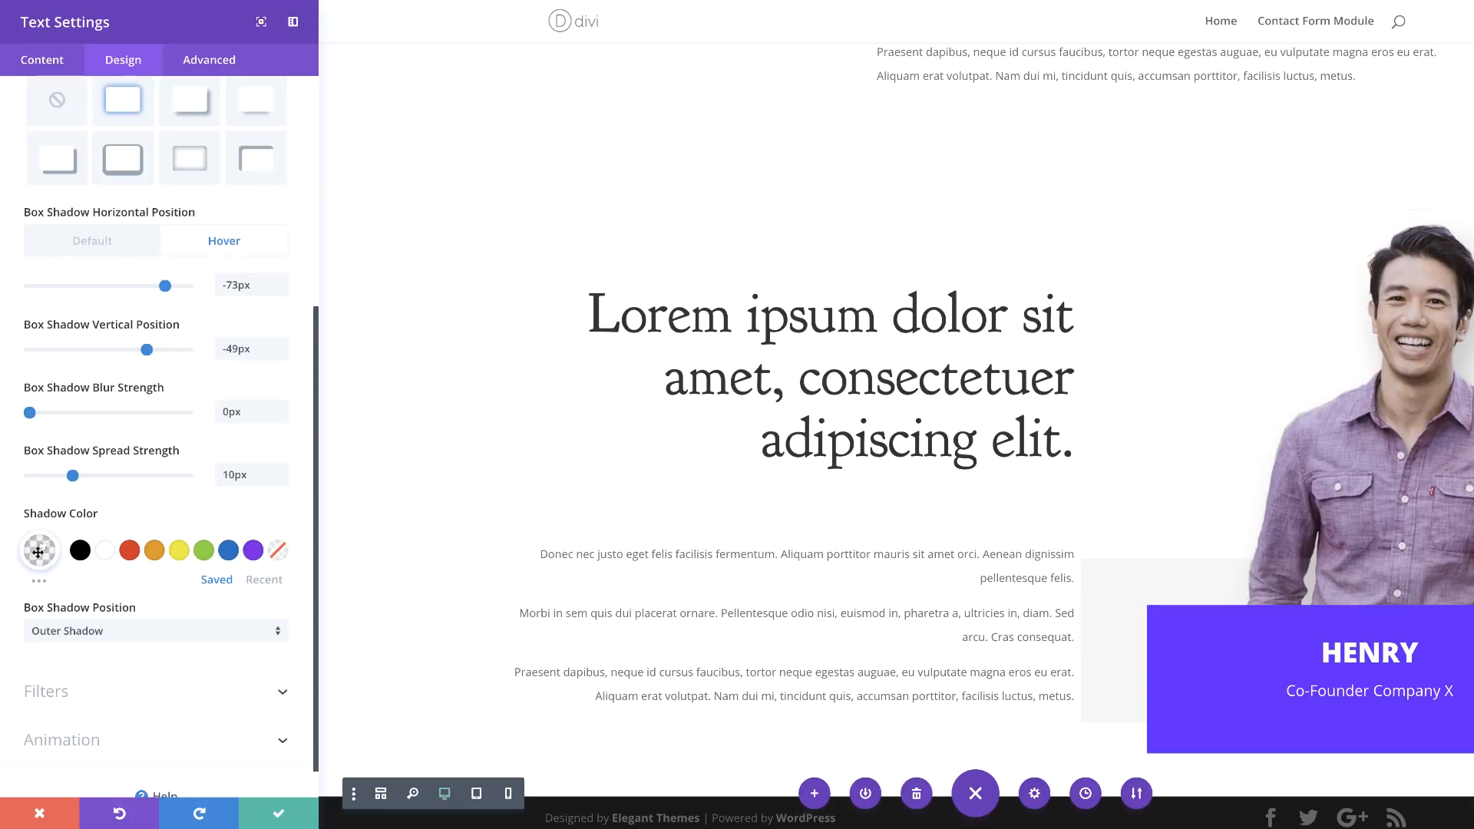
pyautogui.click(38, 550)
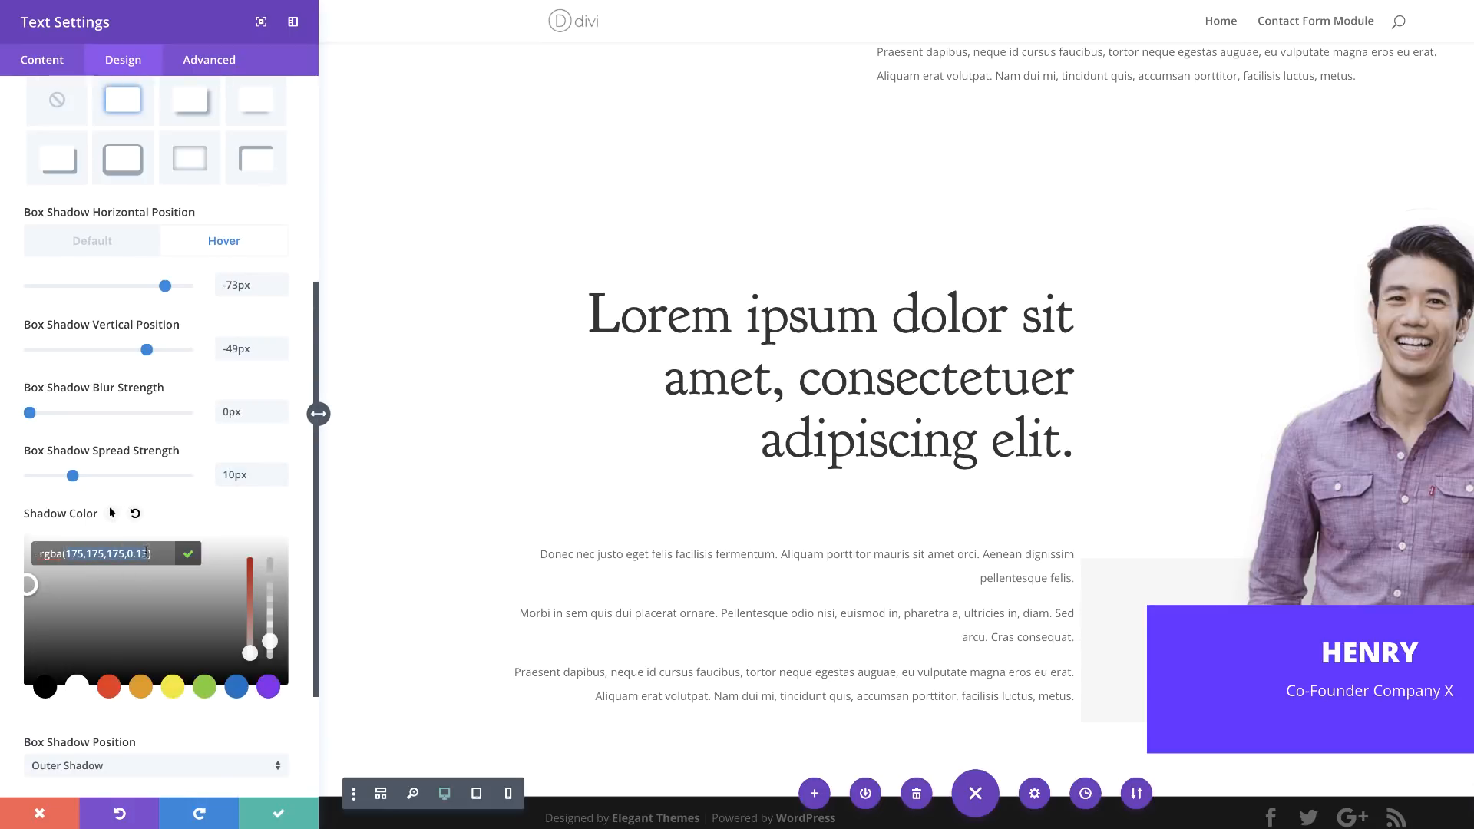
pyautogui.write('12,255,238,0.53')
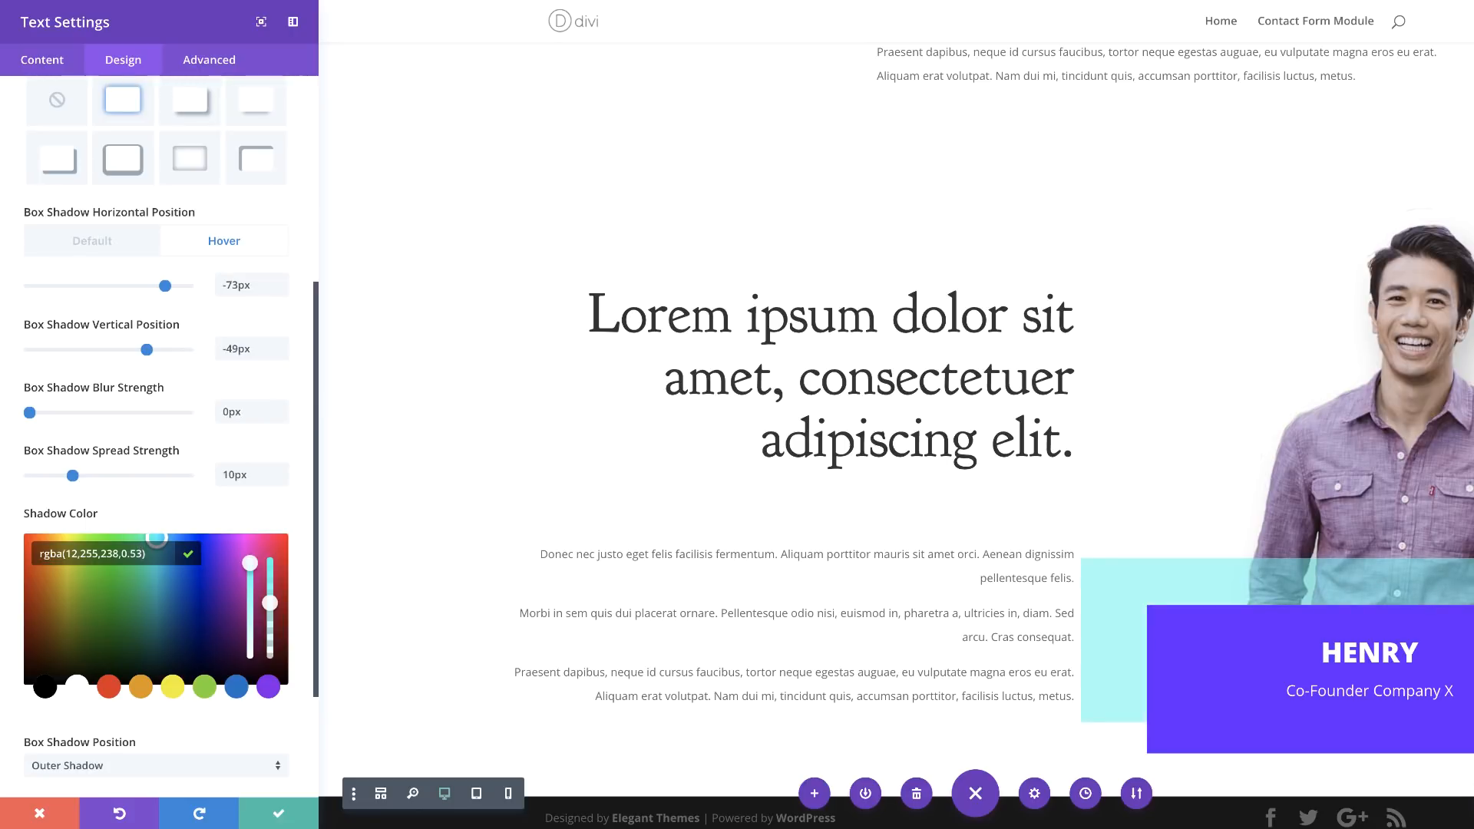
# Set the Text module's transition duration to 1000ms and save the module settings
pyautogui.click(210, 67)
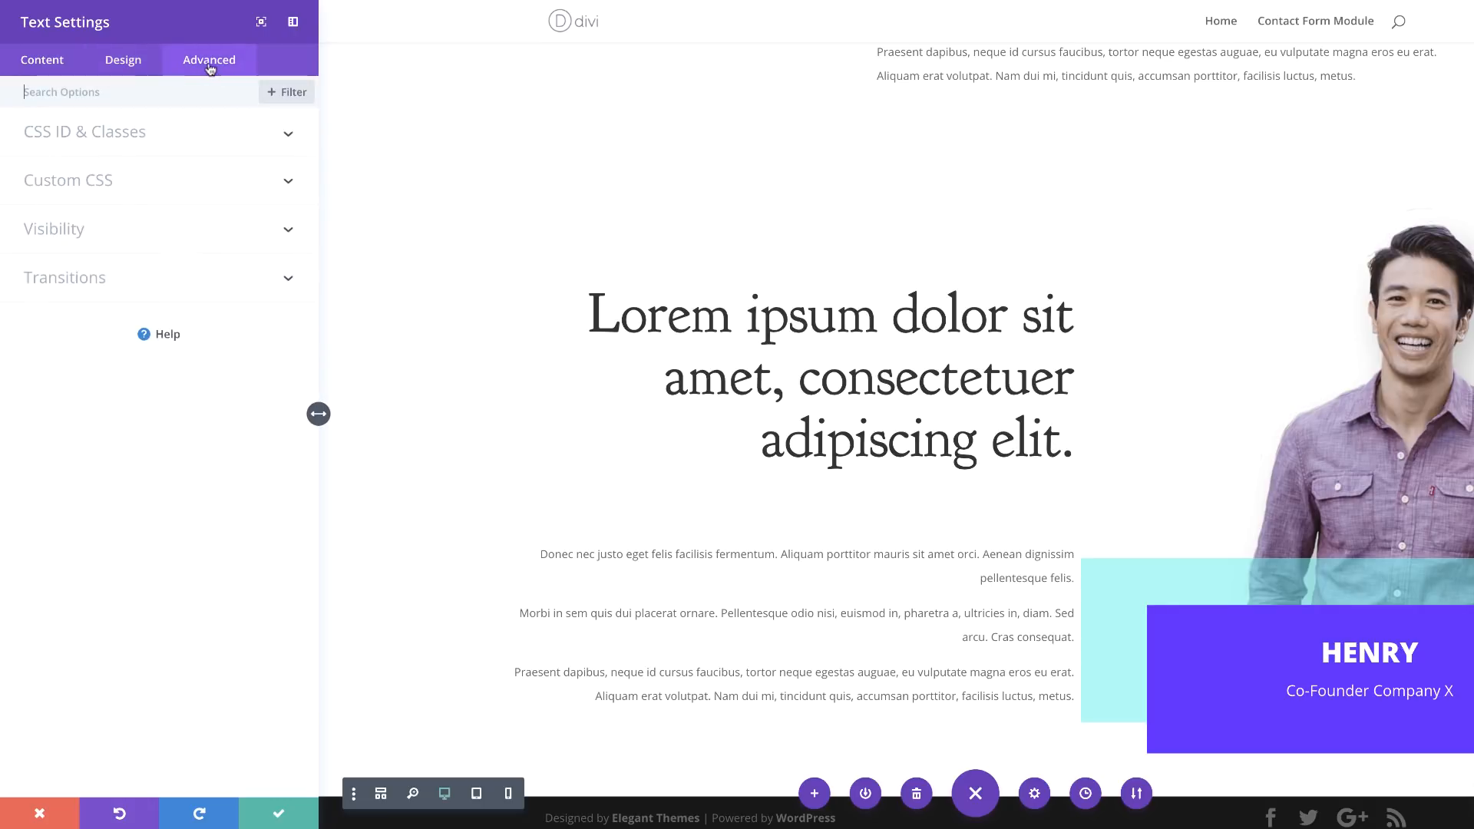
pyautogui.click(57, 283)
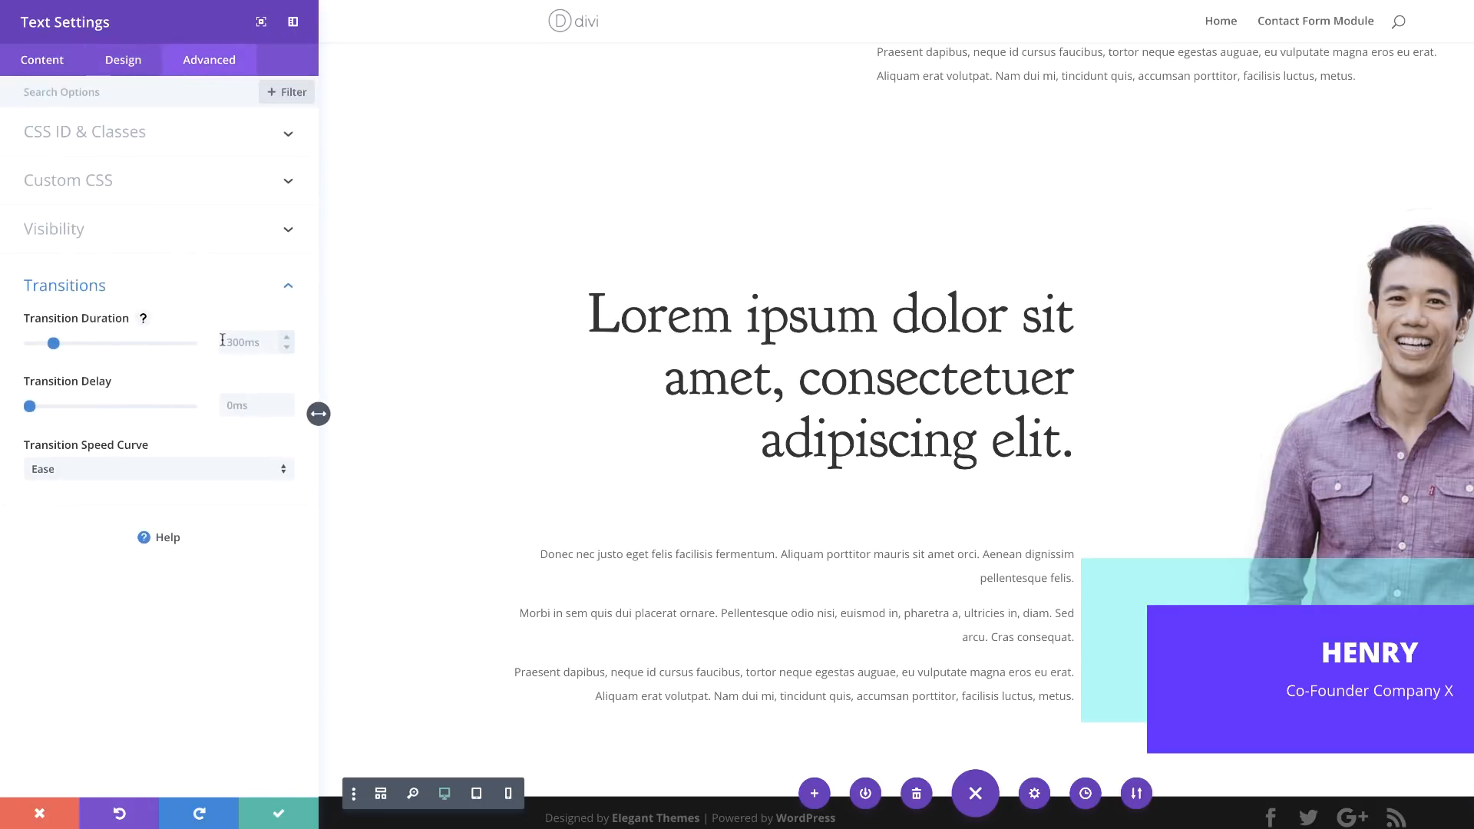
pyautogui.click(225, 344)
pyautogui.write('1000ms')
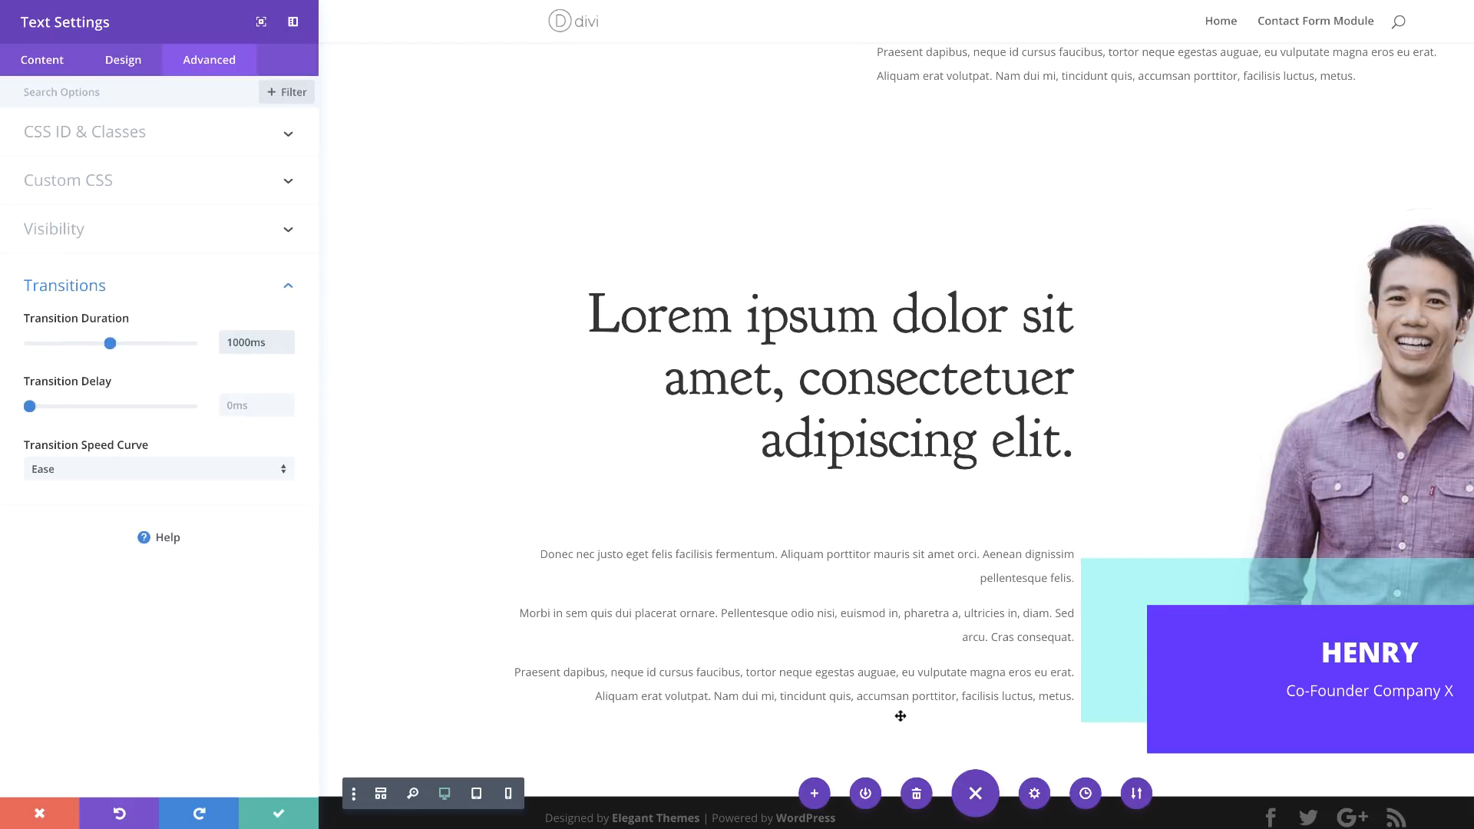
pyautogui.click(281, 818)
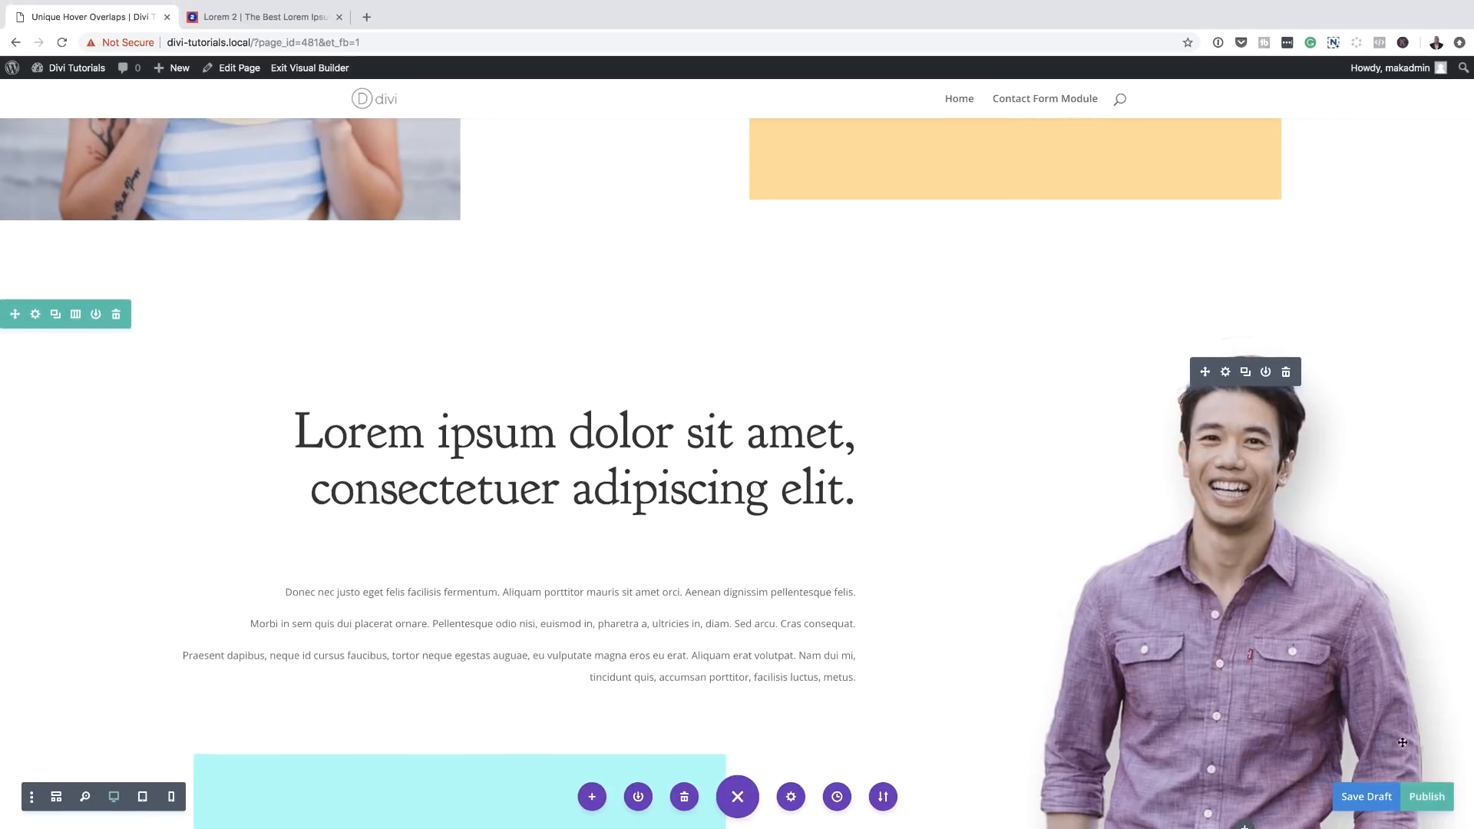
# Publish the page and preview the hover effects of both rows outside the Visual Builder
pyautogui.click(1436, 800)
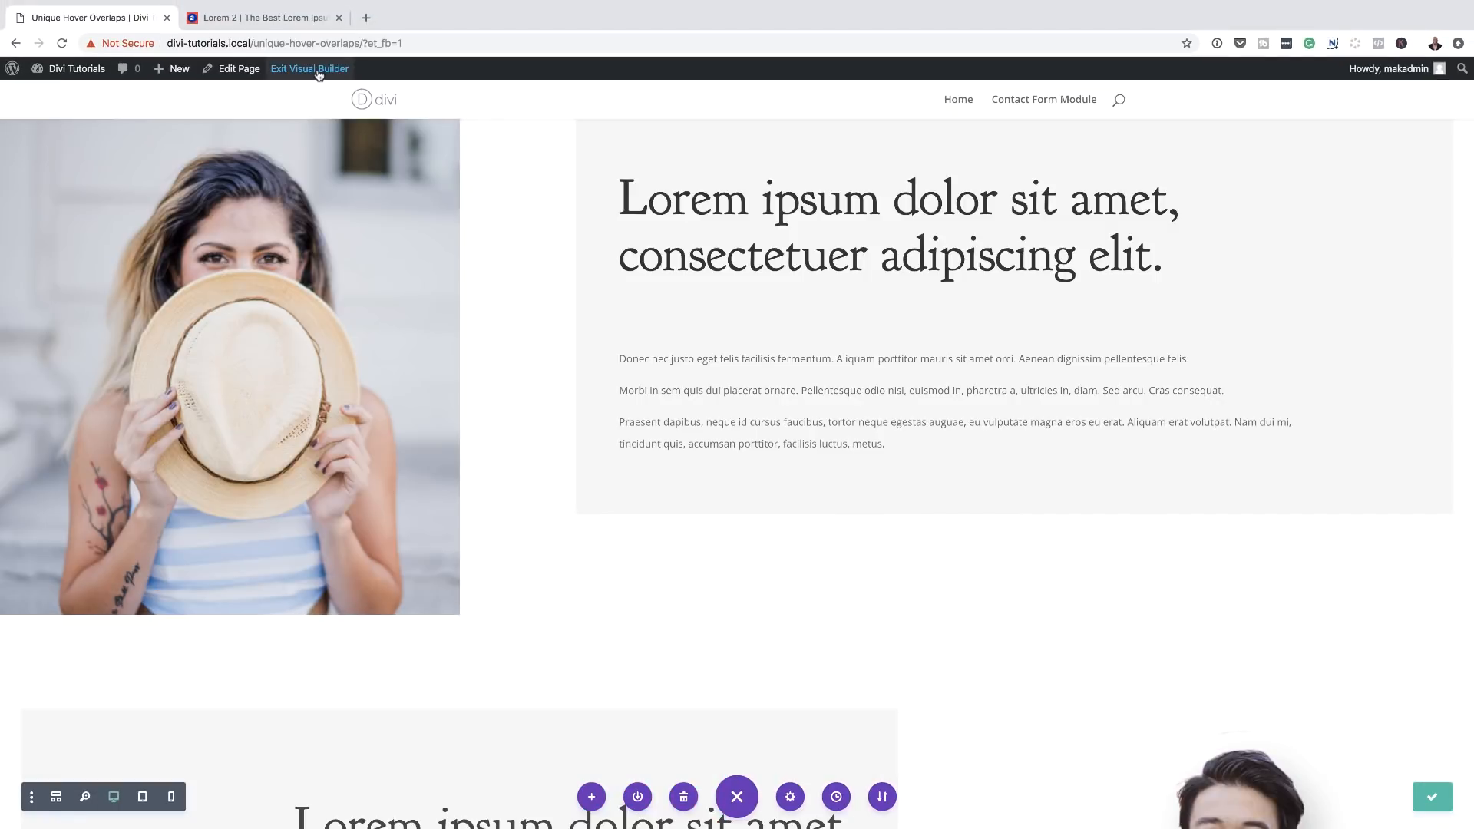
pyautogui.click(316, 71)
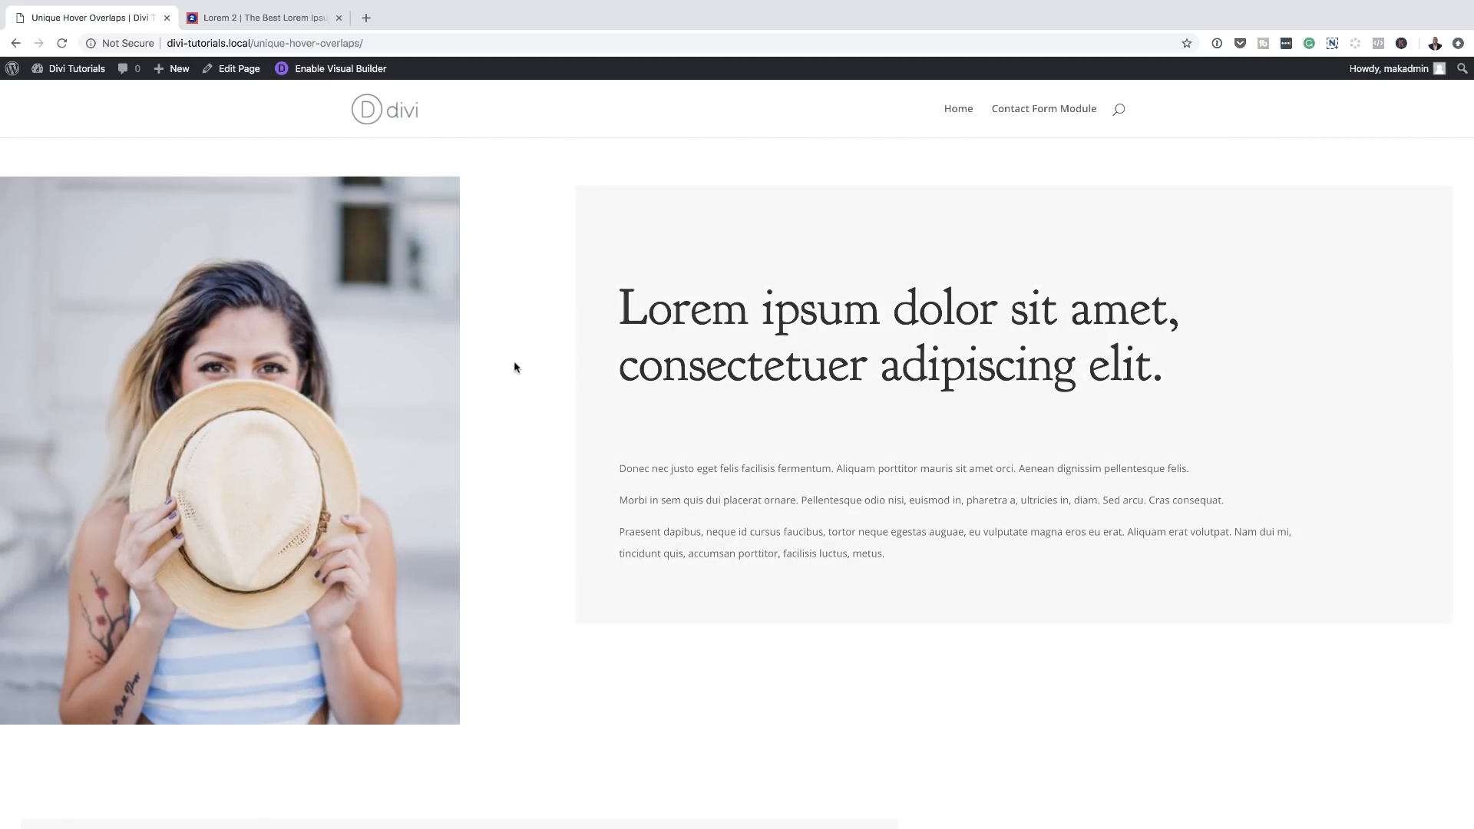
pyautogui.scroll(-2, 514, 367)
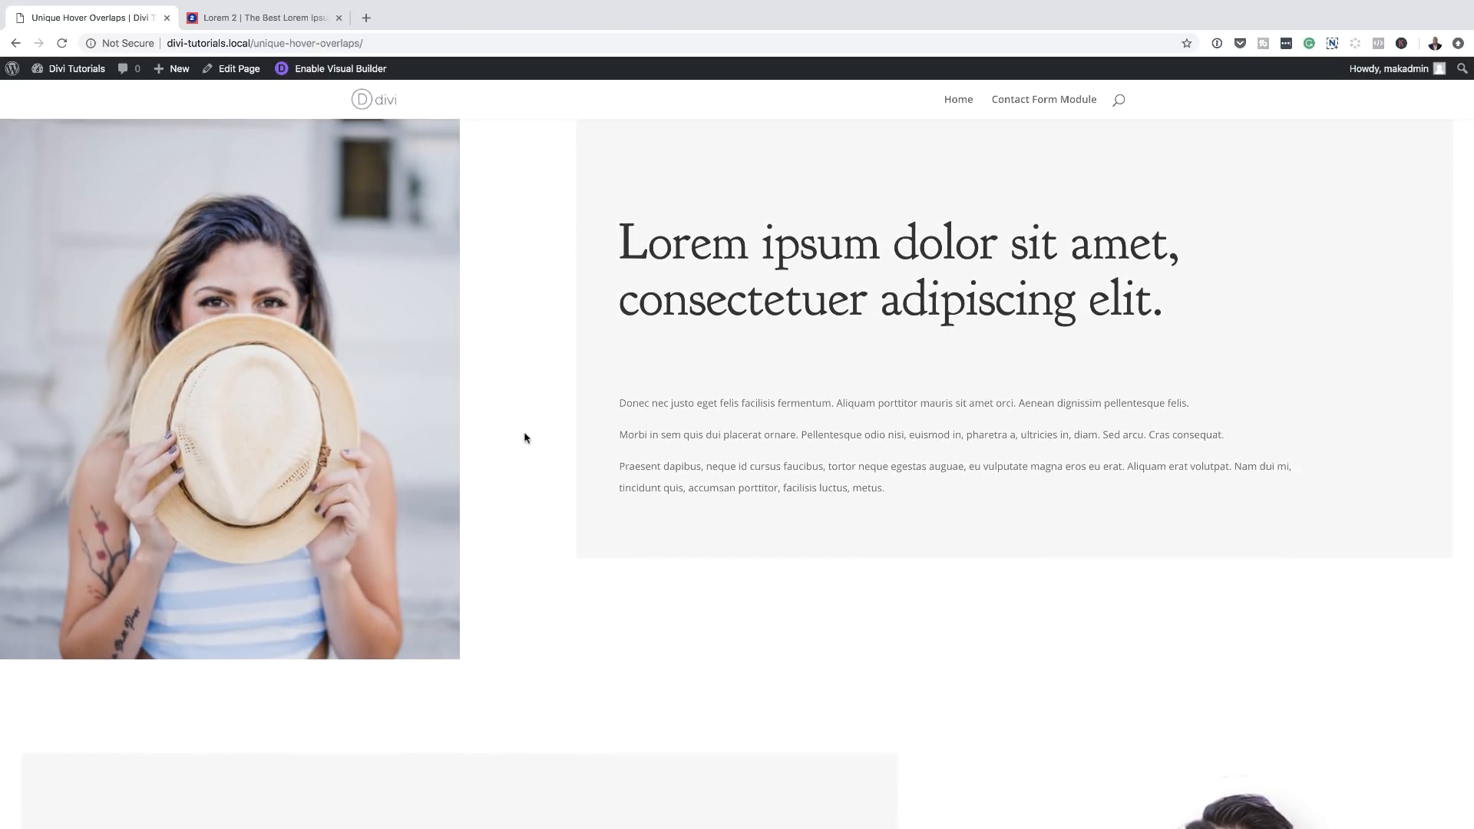
pyautogui.moveTo(299, 649)
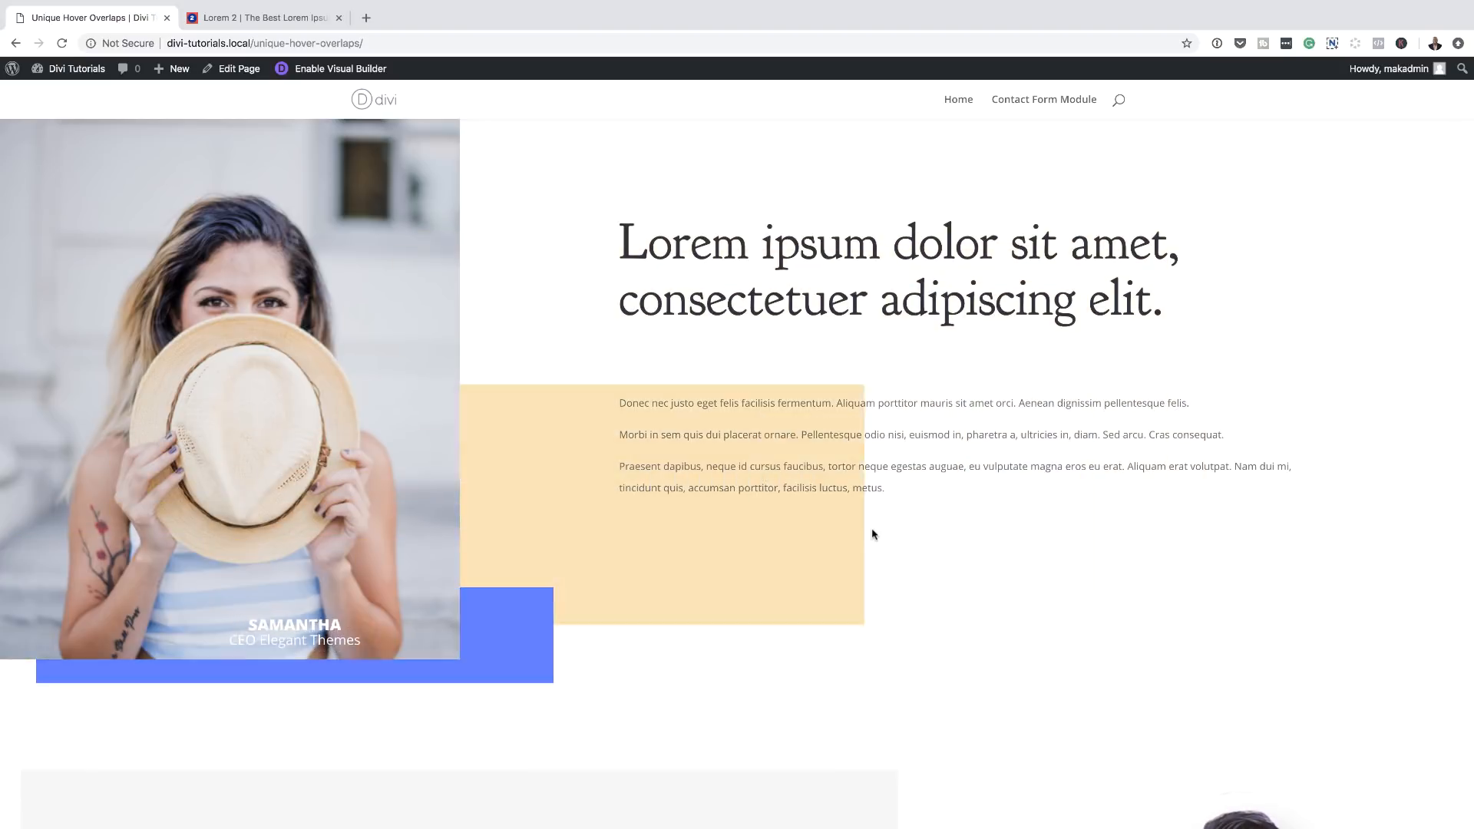
pyautogui.scroll(-8, 872, 528)
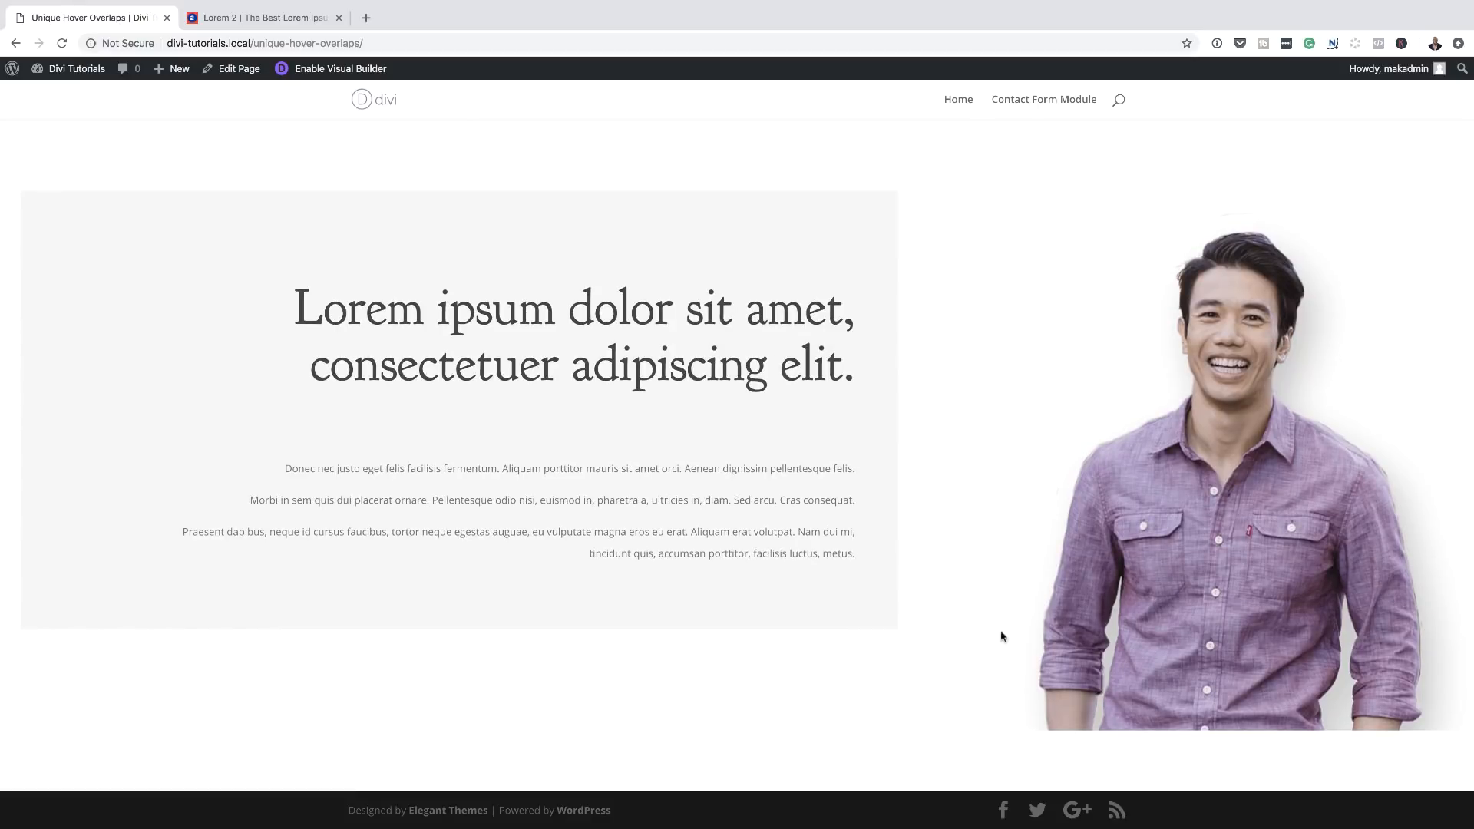
pyautogui.moveTo(1233, 712)
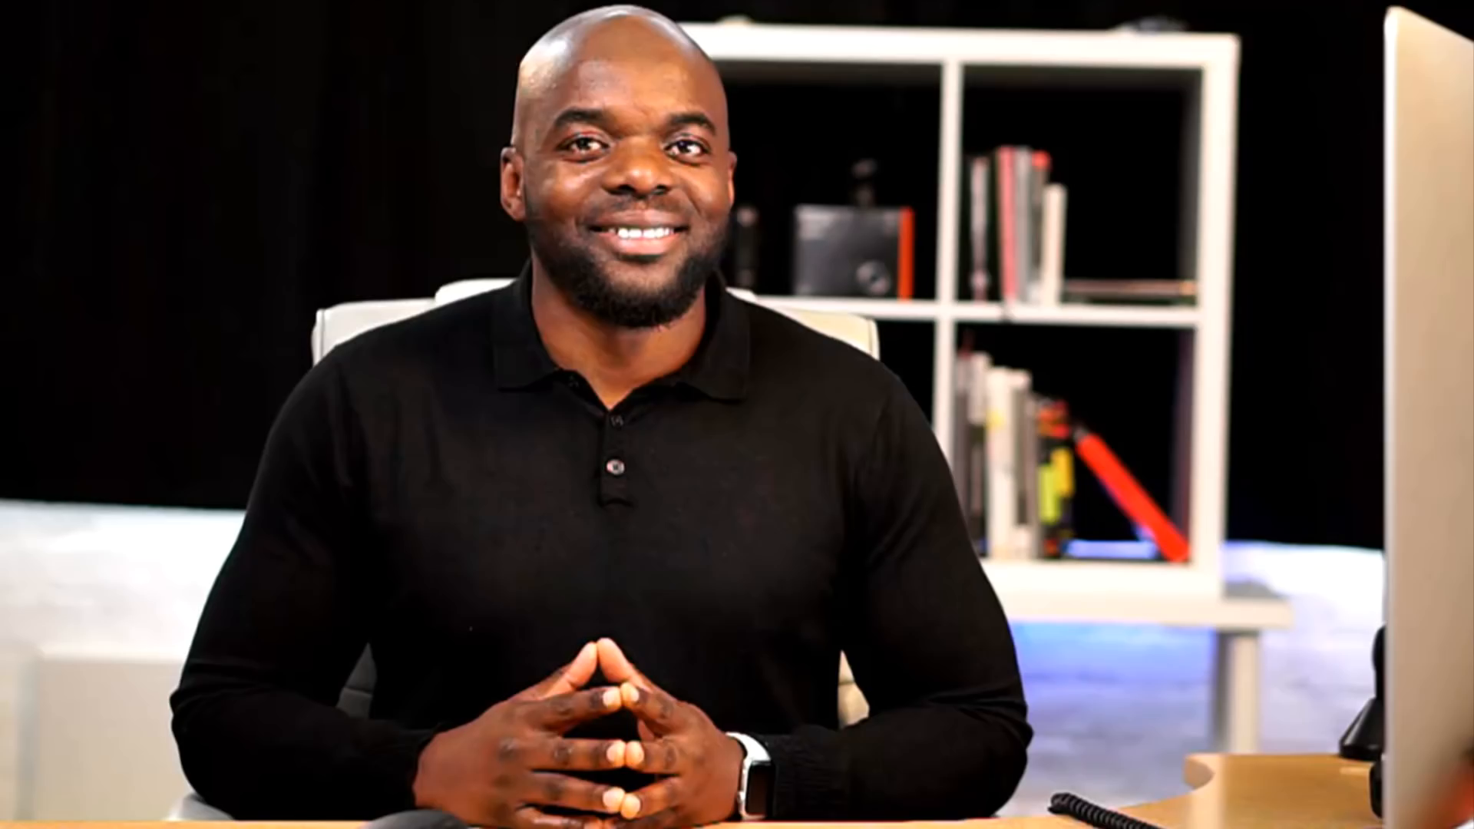